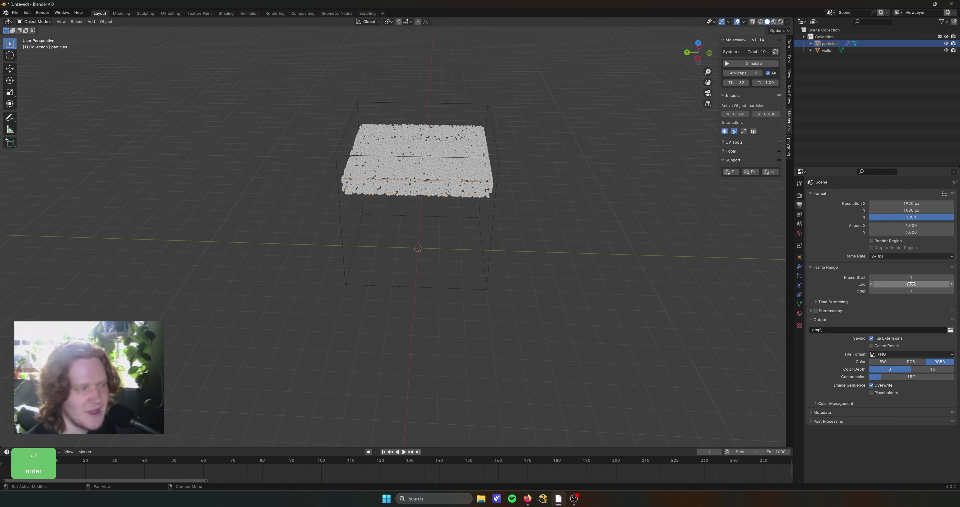
Open the Physics settings of the particles object's particle system and look through the physics types, keeping Newtonian
left_click(799, 276)
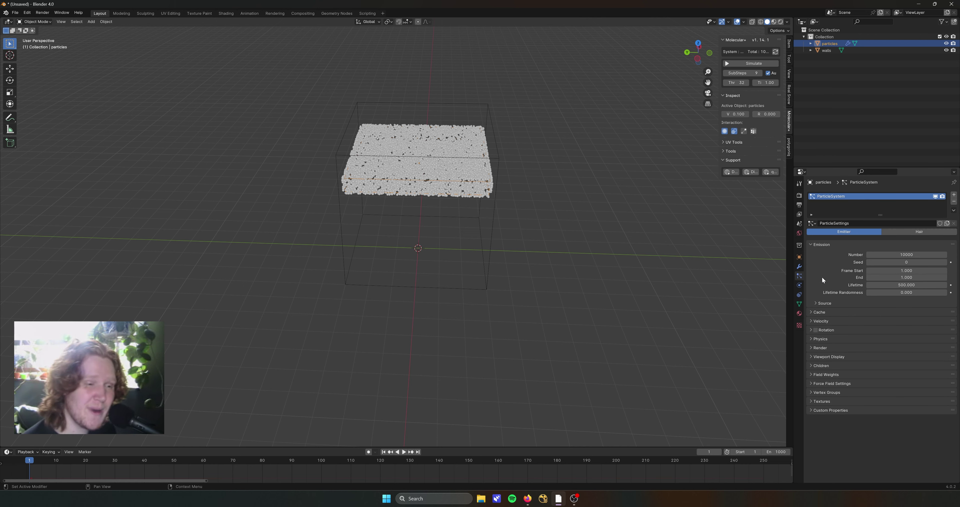
left_click(811, 338)
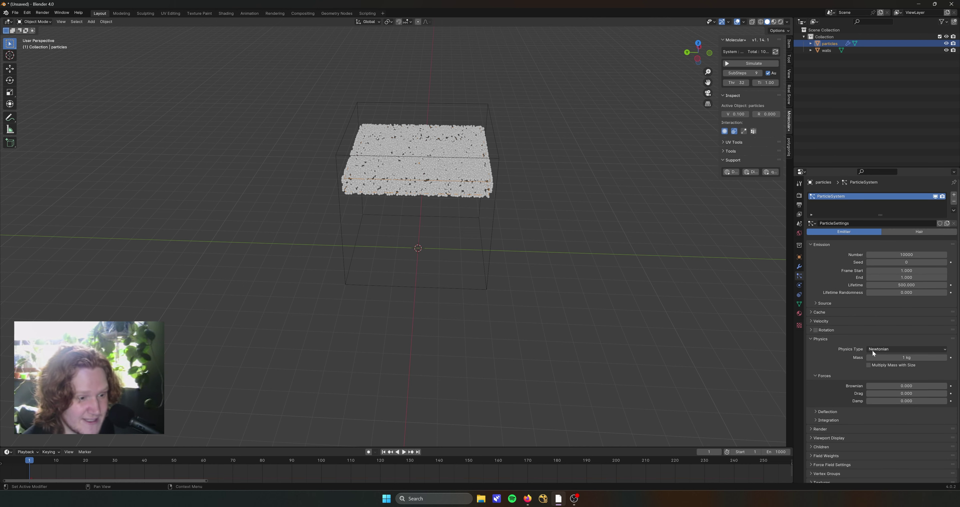
left_click(888, 348)
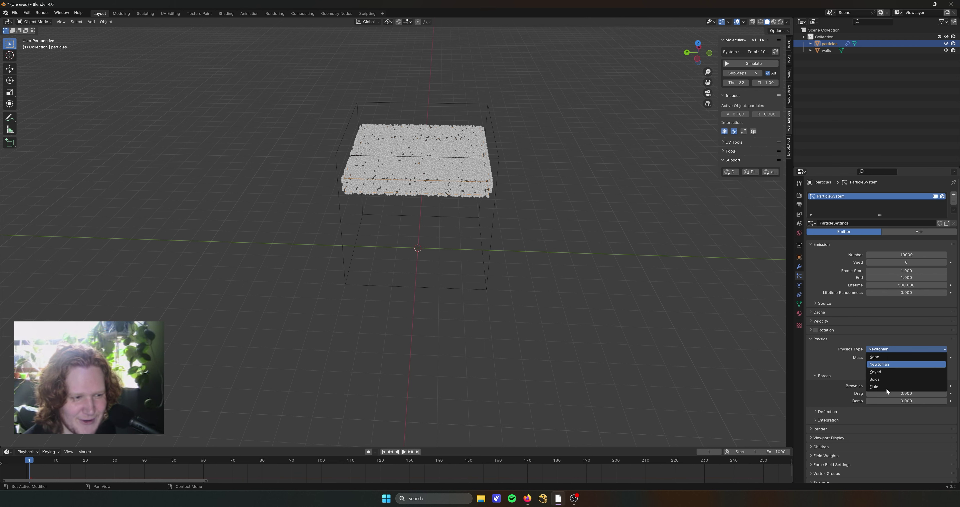
left_click(890, 348)
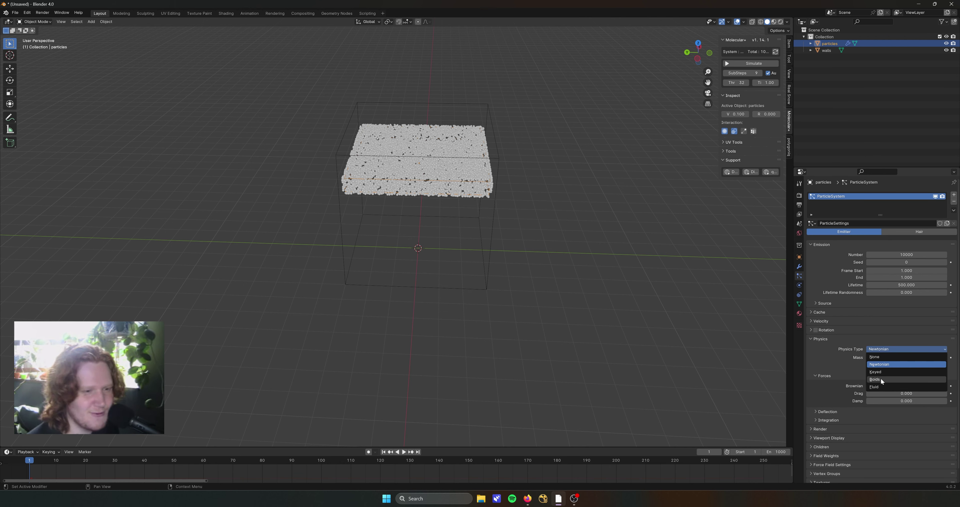
left_click(882, 365)
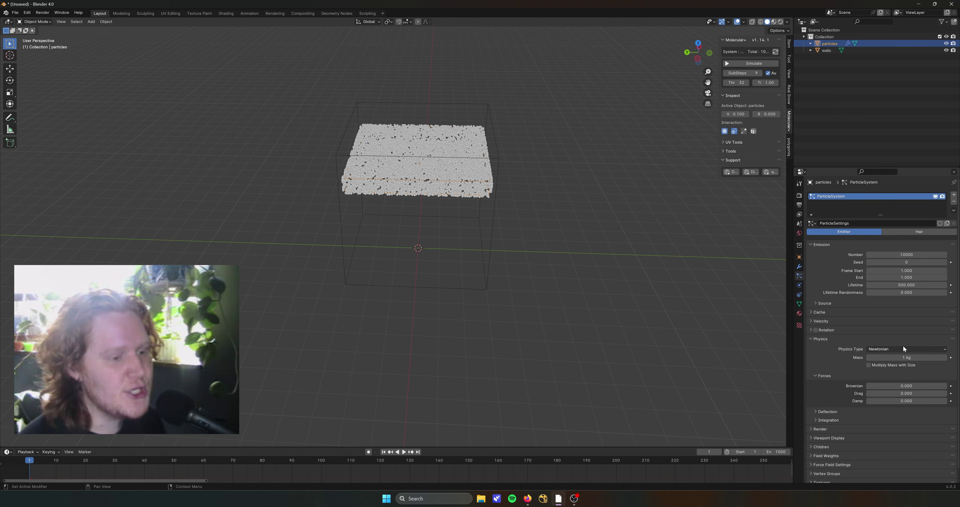
Set the particle system's emission source to Volume
left_click(820, 303)
left_click(897, 312)
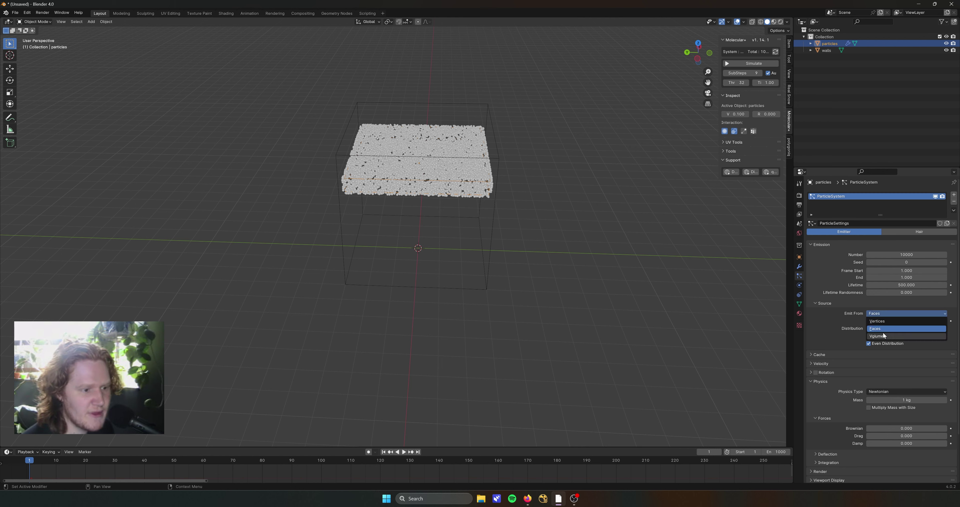
left_click(884, 335)
scroll(544, 224, "up", 2)
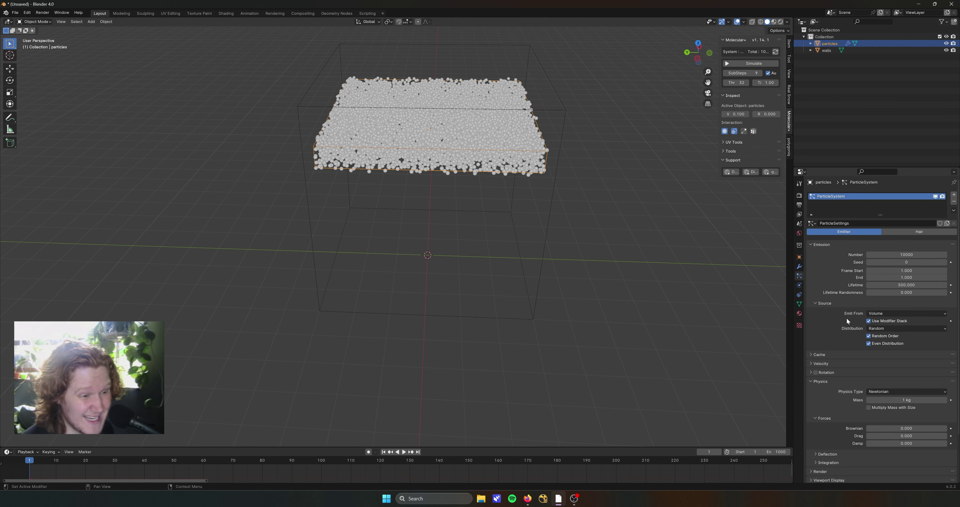
Change the particle distribution to Grid and set its resolution to 40
left_click(907, 328)
left_click(896, 343)
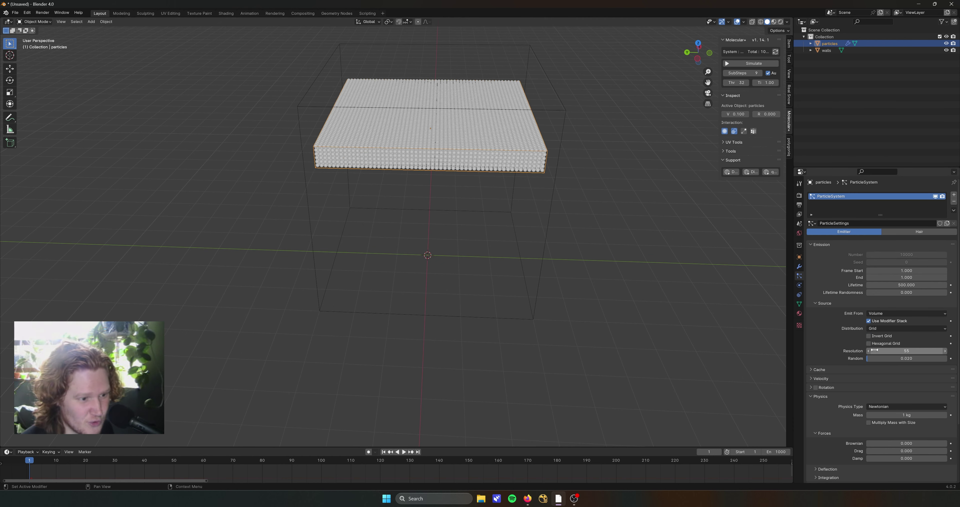
left_click(903, 350)
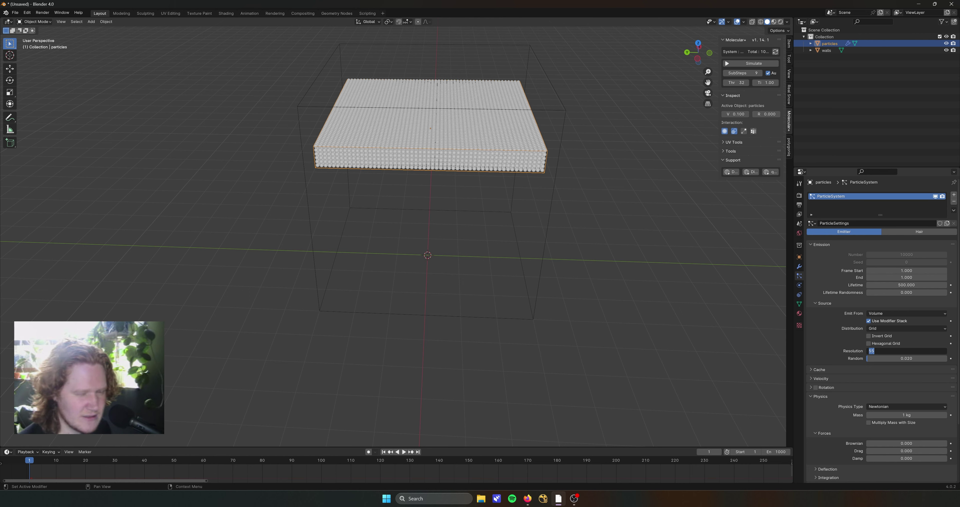
type("40")
key("Return")
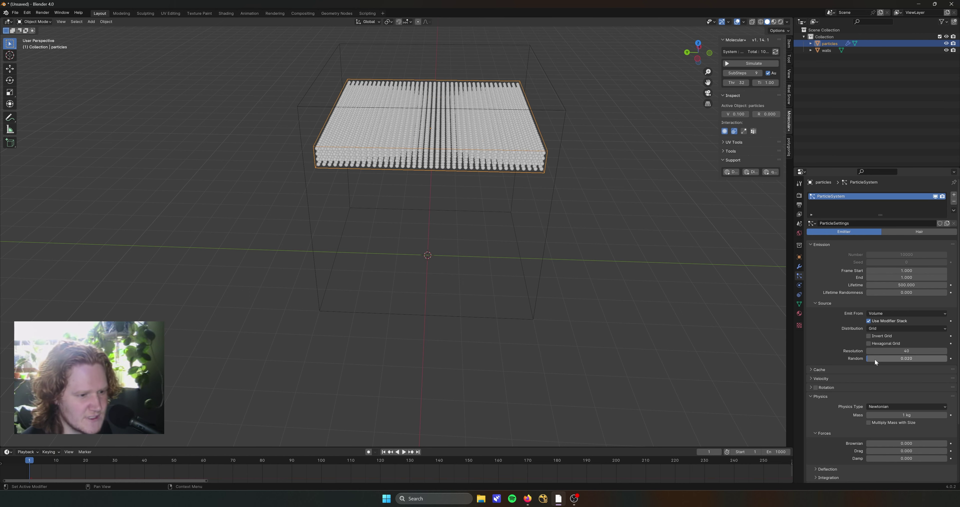
Raise the grid's Random value to 1.000 and save the file as Swarm.blend in the Foundations Recreation folder
left_click_drag(877, 358, 947, 358)
middle_click_drag(375, 145, 375, 123)
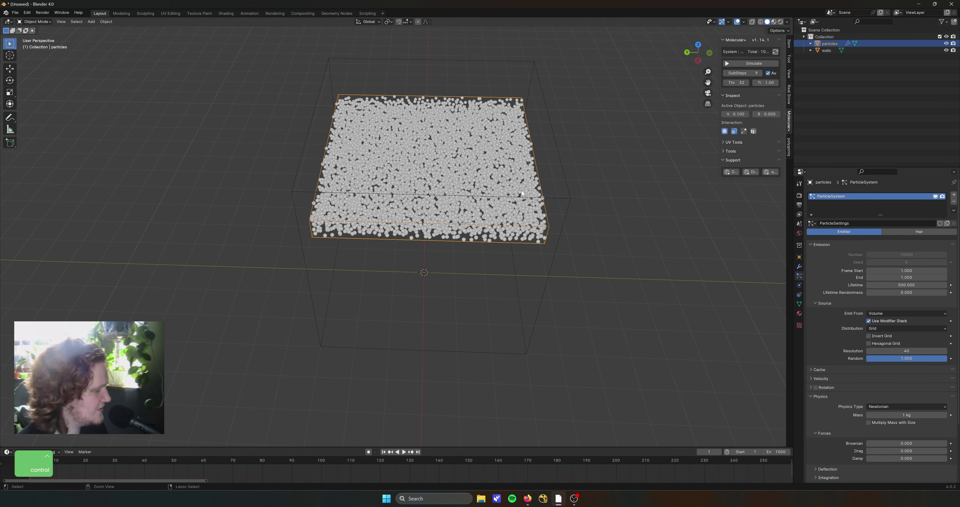
key("ctrl+s")
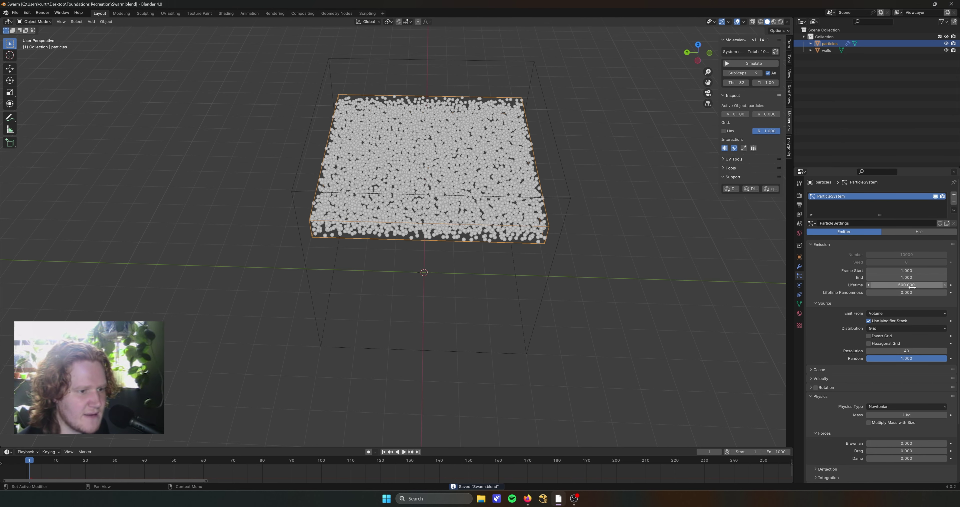
Set the particle lifetime to 1000
left_click(913, 285)
type("1000")
key("Return")
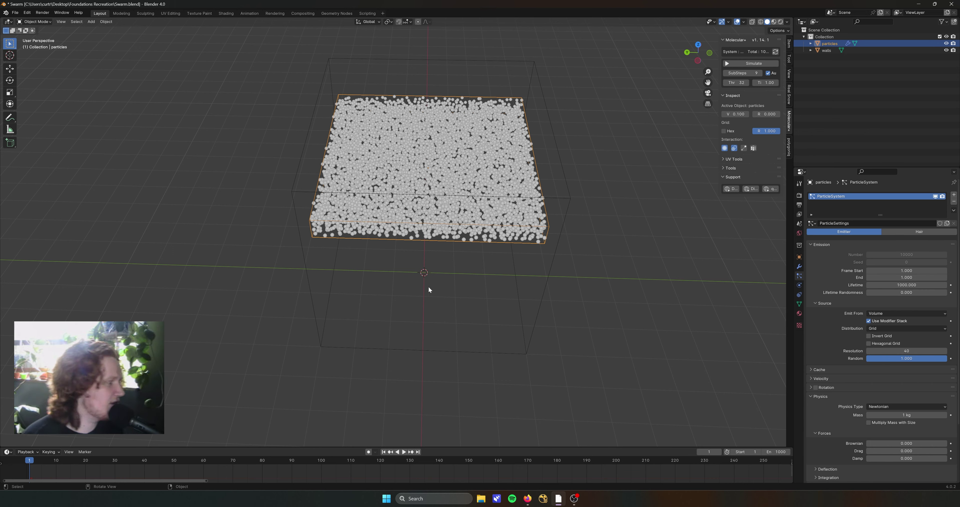
Play the animation to watch the particles fall, stop it and return the timeline to frame 0
key("space")
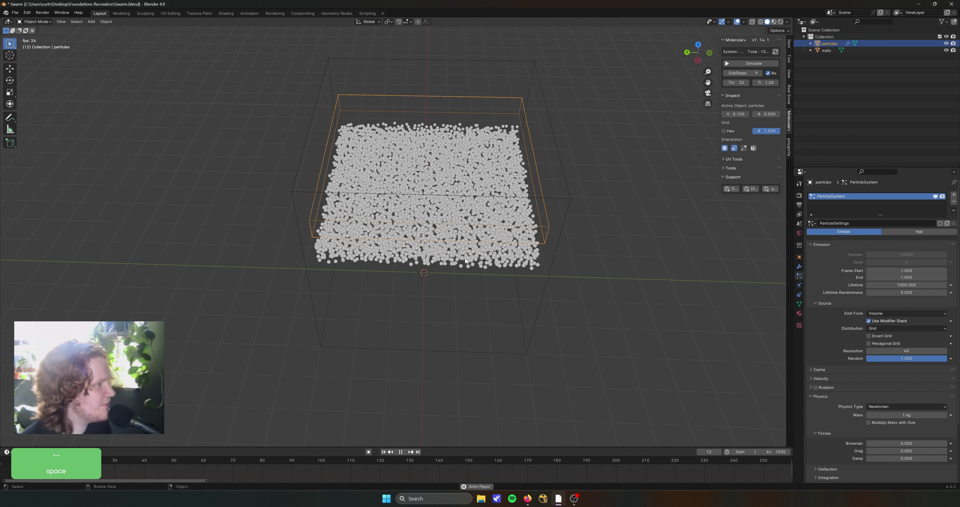
middle_click_drag(432, 228, 452, 338)
key("space")
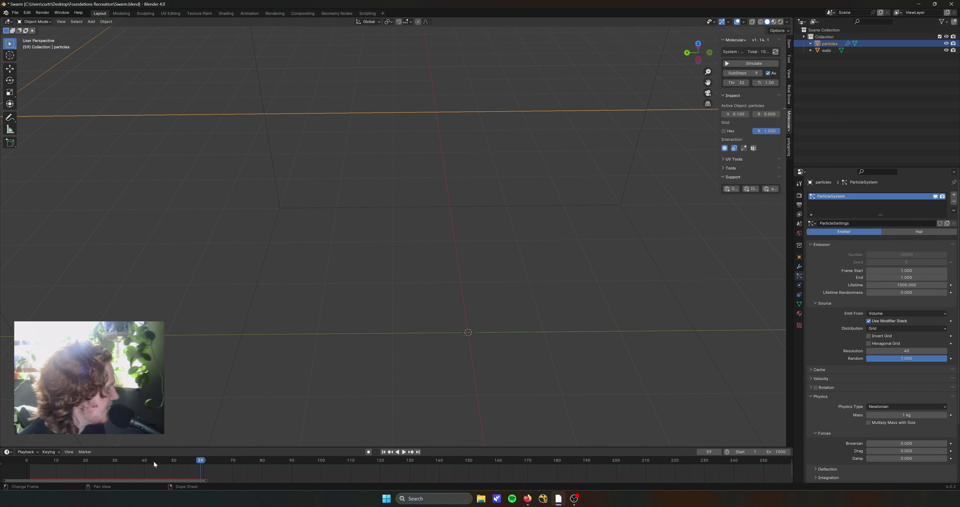
left_click_drag(150, 464, 26, 464)
scroll(813, 441, "down", 4)
scroll(521, 203, "down", 5)
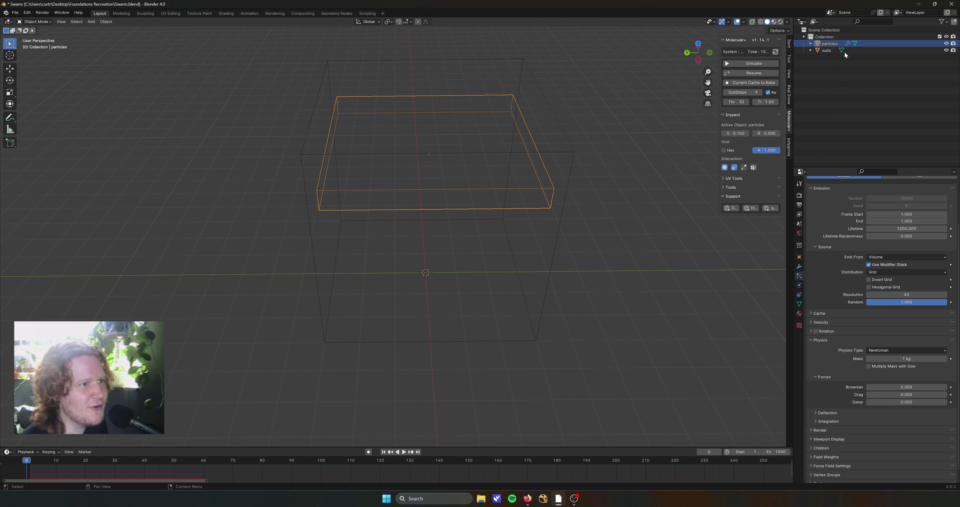
Make the walls object a Molecular+ collider and reselect the particles object
left_click(830, 51)
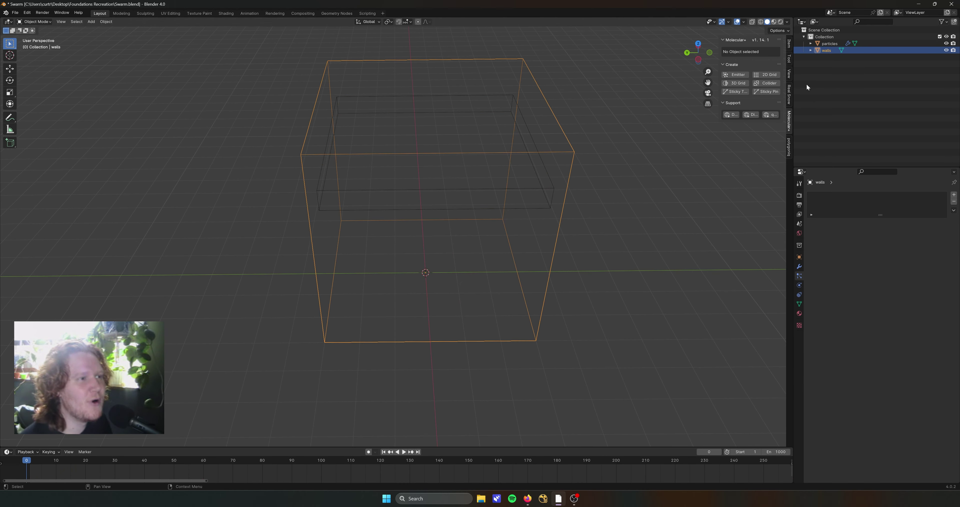
left_click(766, 83)
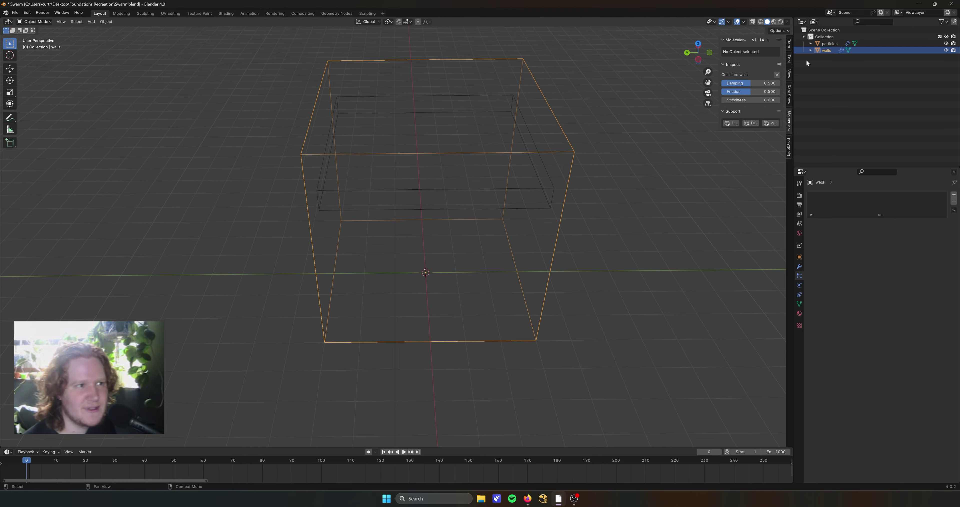
left_click(824, 44)
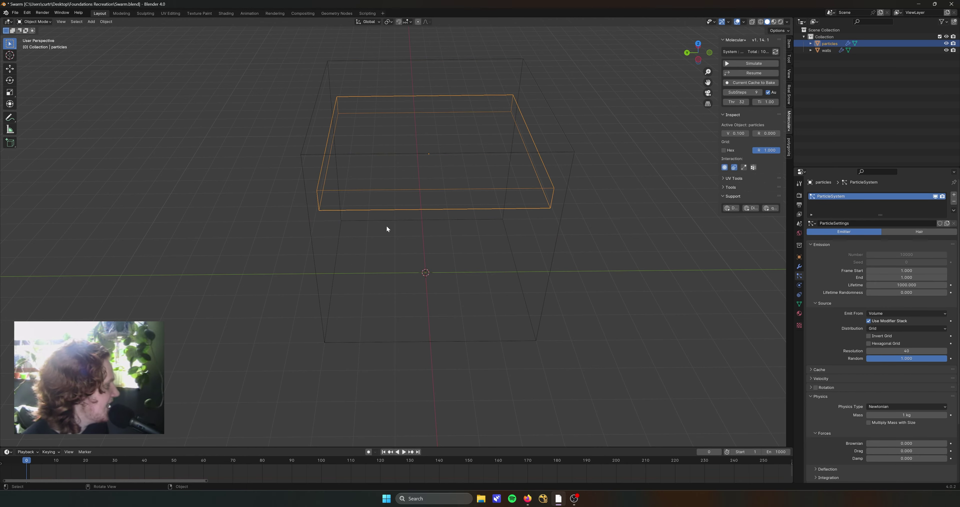
Play the animation to check how the particles collide with the walls, and rewind to frame 0
key("space")
middle_click_drag(456, 284, 451, 304)
scroll(455, 280, "up", 4)
scroll(461, 285, "up", 3)
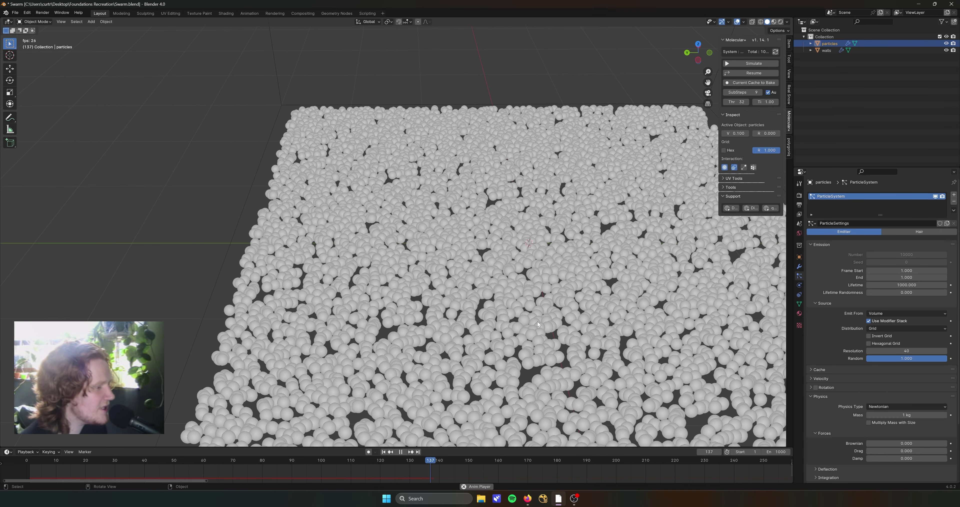
key("space")
left_click(164, 461)
key("space")
left_click_drag(163, 461, 12, 463)
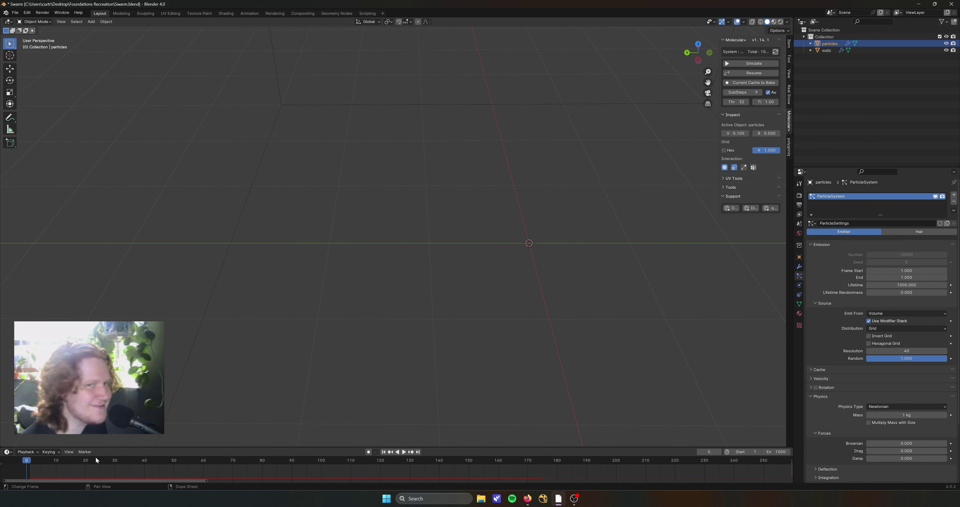
Run the Molecular+ simulation on the particles, examine how they settle inside the walls, and pause it
scroll(238, 339, "down", 2)
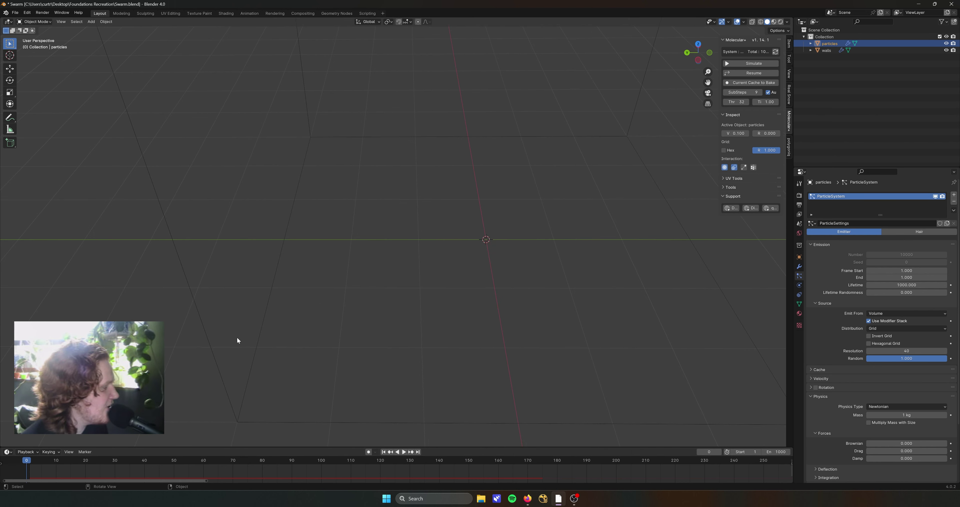
left_click(760, 65)
middle_click_drag(468, 274, 412, 305)
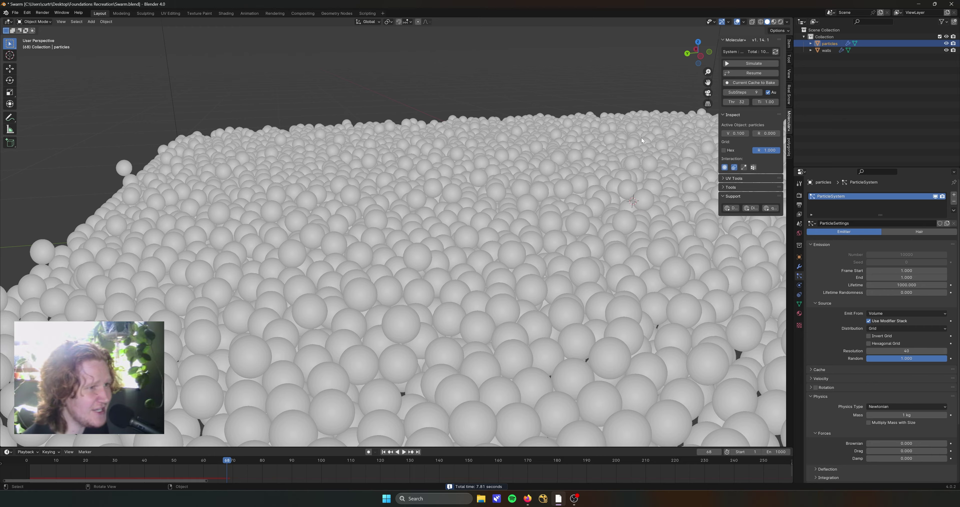
scroll(443, 265, "down", 5)
middle_click_drag(506, 282, 480, 184)
key("shift+Left")
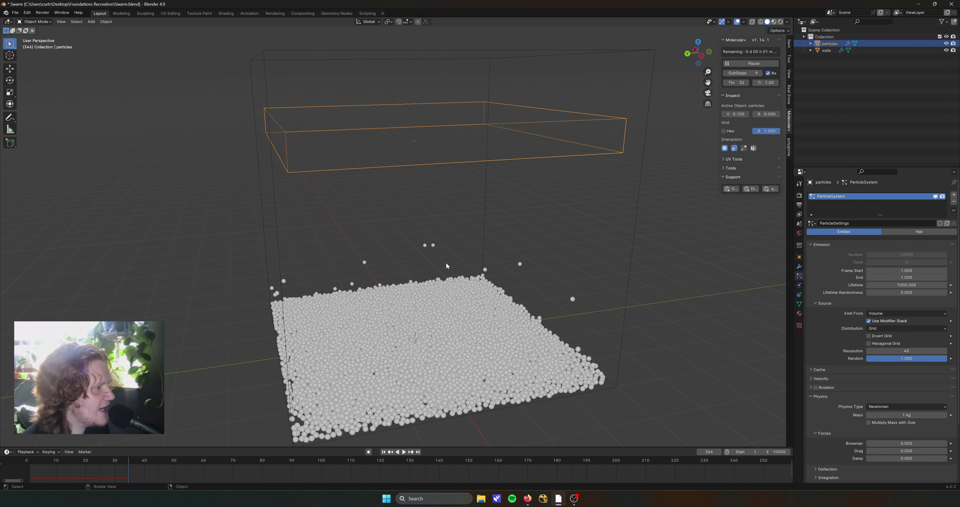
key("space")
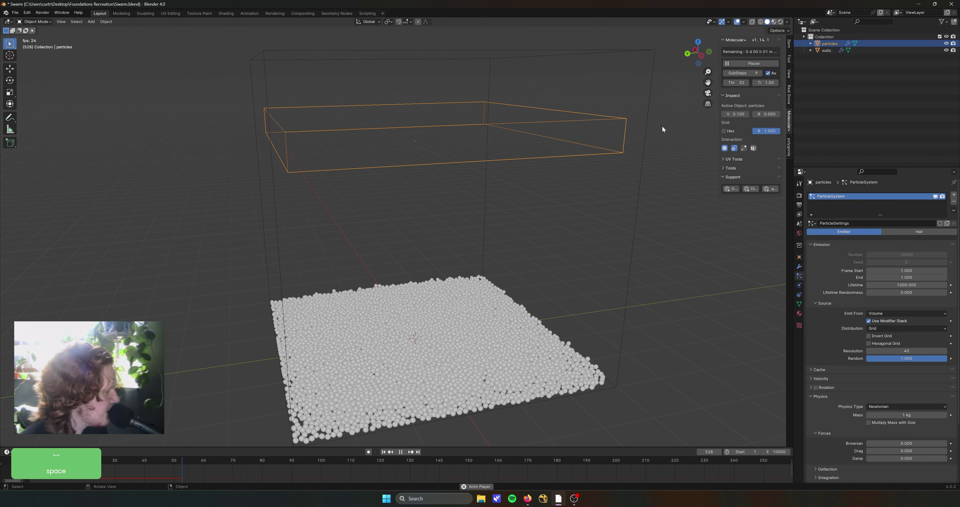
left_click(753, 62)
key("space")
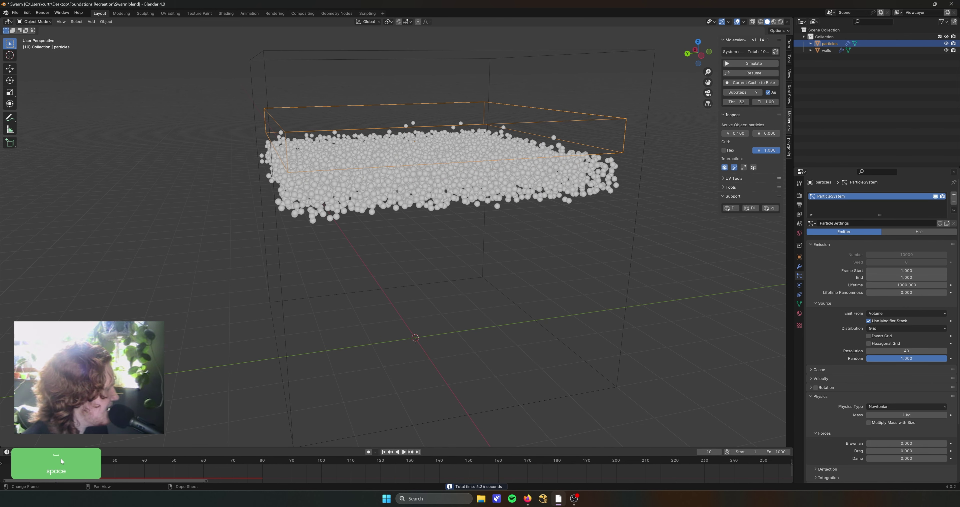
Reselect the particles object and set its particle system's Normal velocity to 0 m/s
left_click(654, 66)
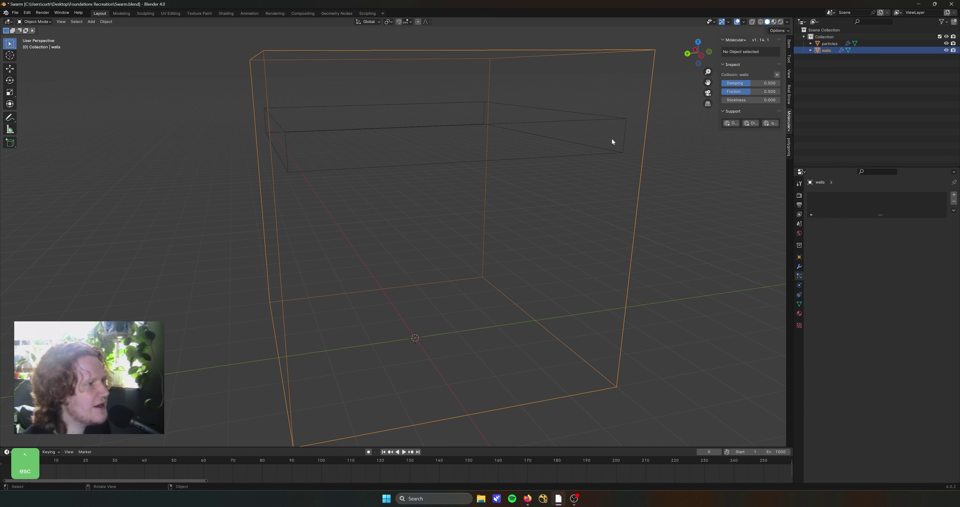
left_click(557, 123)
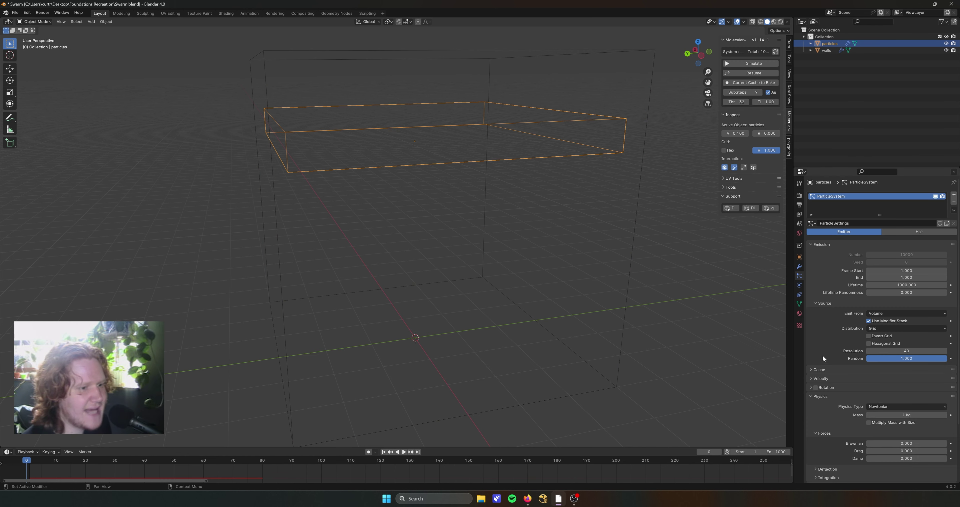
scroll(833, 357, "down", 2)
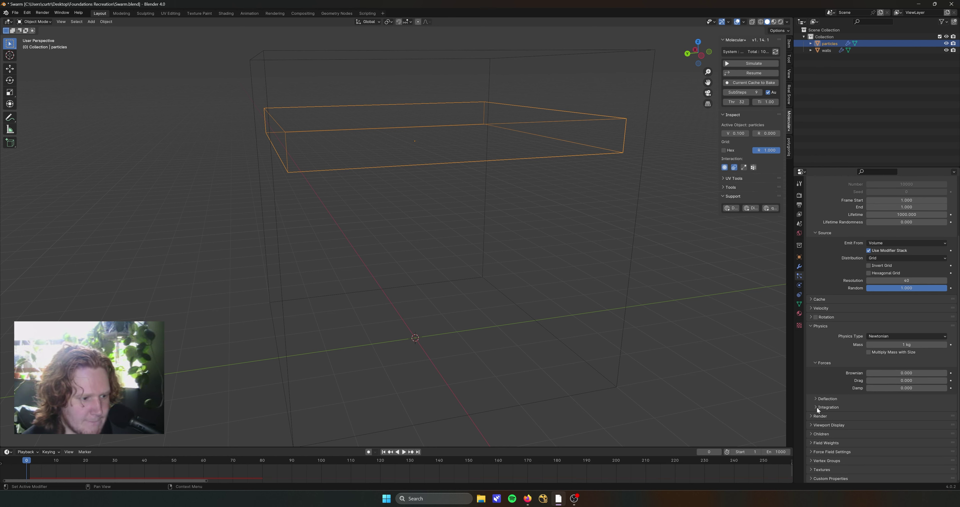
left_click(812, 317)
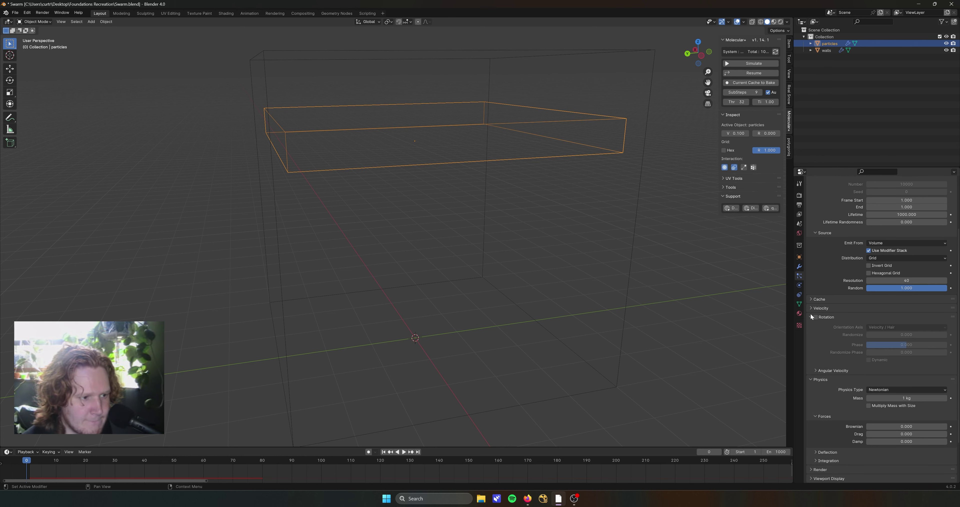
left_click(811, 315)
left_click(811, 307)
double_click(907, 318)
type("0")
key("Return")
Rerun the Molecular+ simulation with the new velocity, inspect the settled particles up close, and pause it
left_click(754, 63)
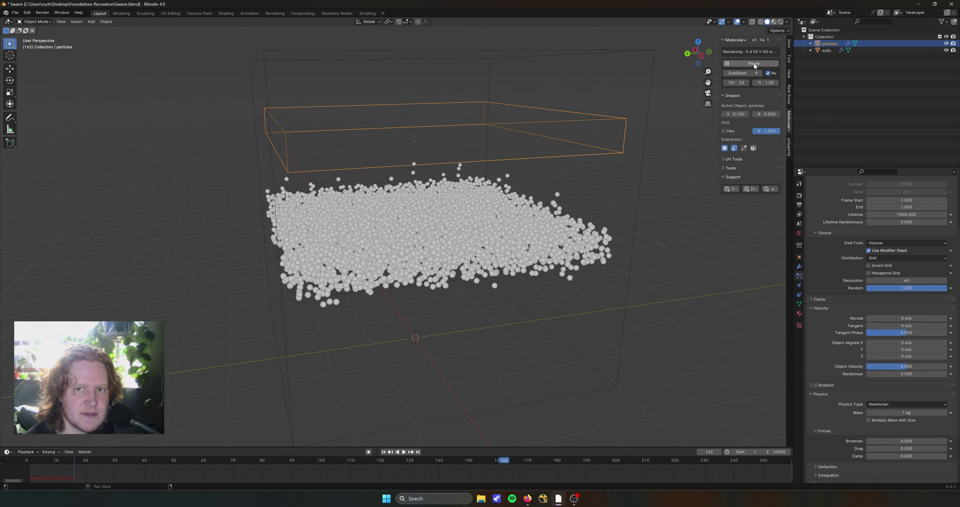
middle_click_drag(401, 325, 395, 341)
middle_click_drag(473, 282, 471, 307)
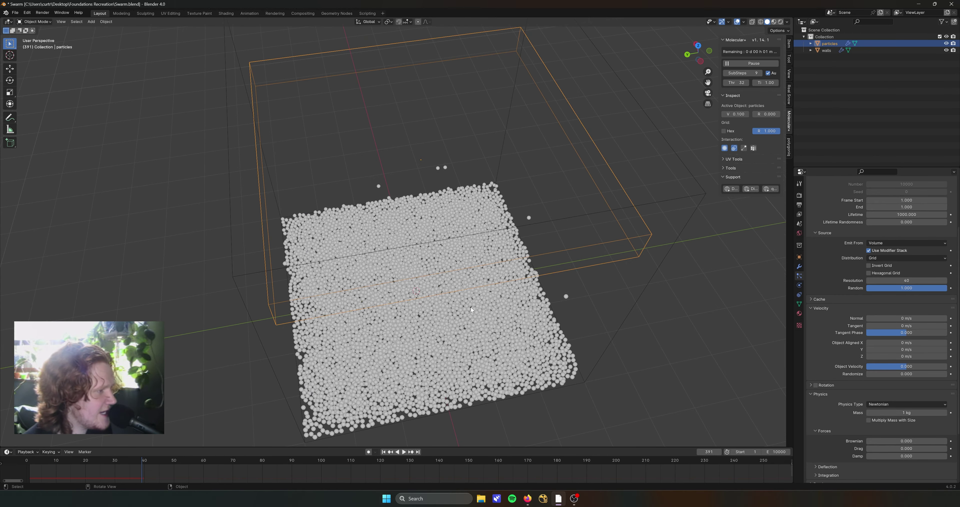
scroll(441, 294, "up", 5)
scroll(441, 294, "down", 6)
scroll(440, 294, "up", 3)
left_click(729, 62)
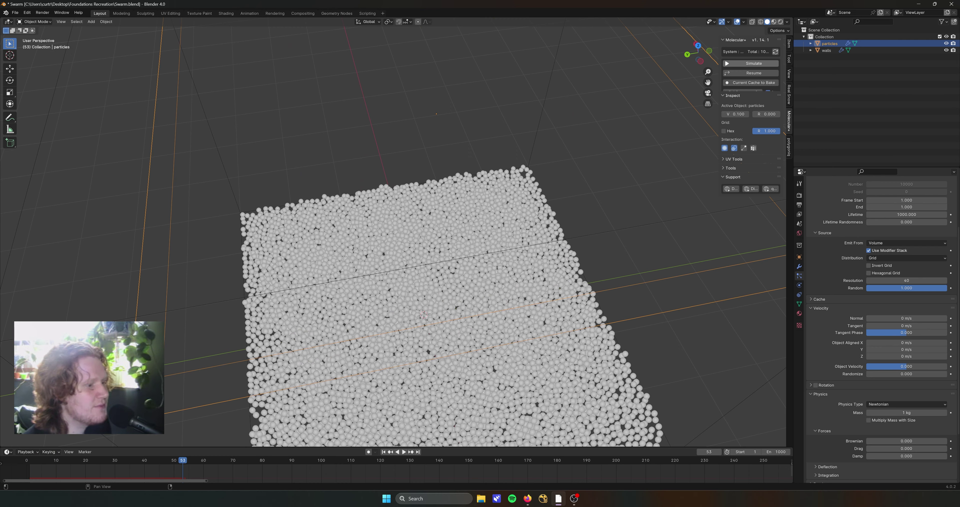
Switch to Firefox and skip ahead in the Foundations of Decay video to the swarm shot just past four minutes
left_click(528, 499)
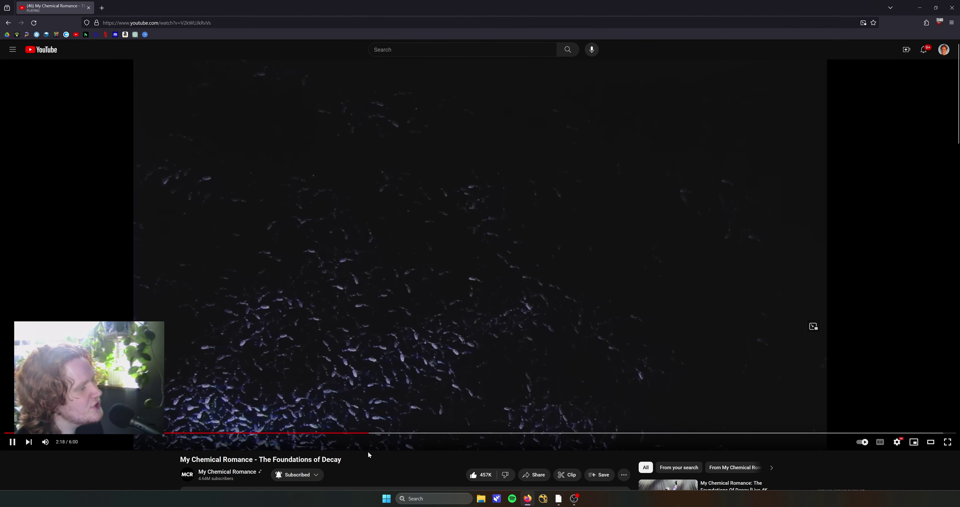
left_click(565, 433)
left_click(656, 432)
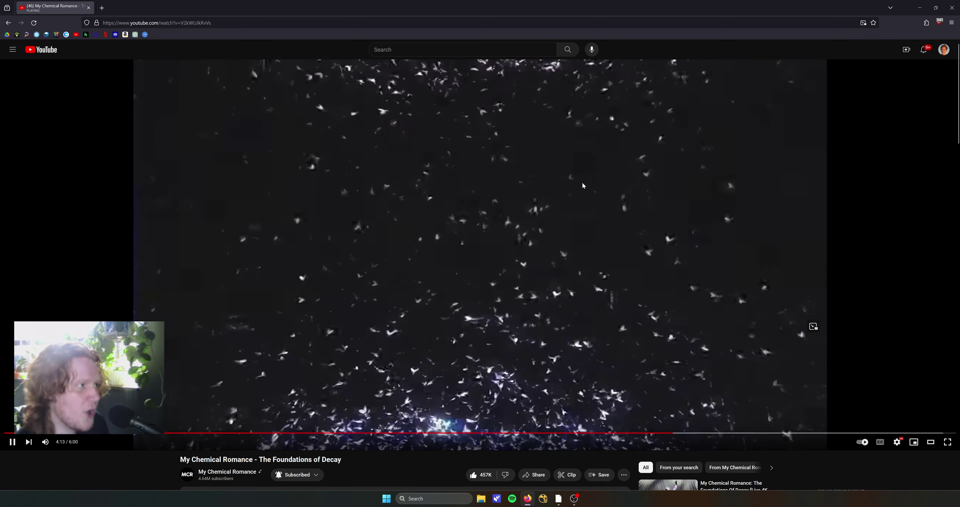
Switch back to Blender, add a plane at the scene's origin, and rename it ocean
key("alt+Tab")
scroll(451, 267, "down", 5)
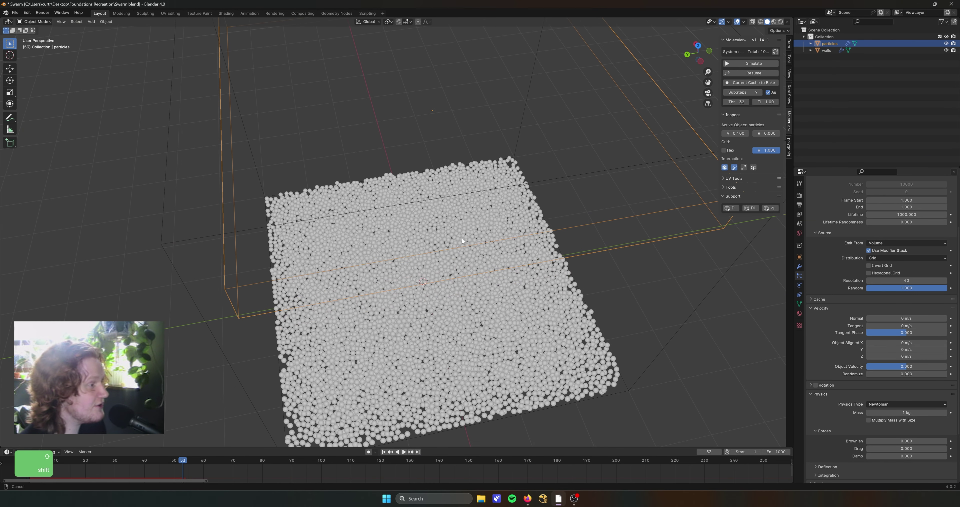
key("shift+a")
left_click(521, 246)
key("F2")
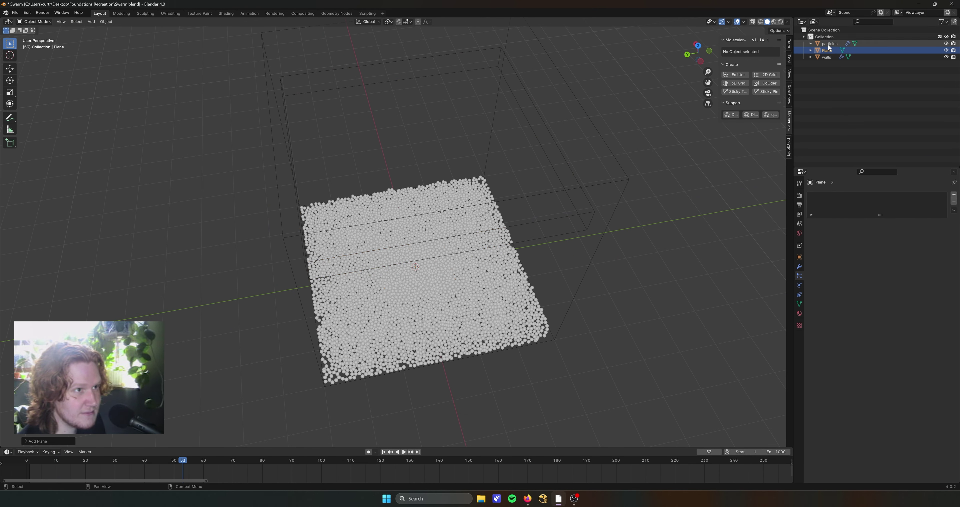
type("ocean")
key("Return")
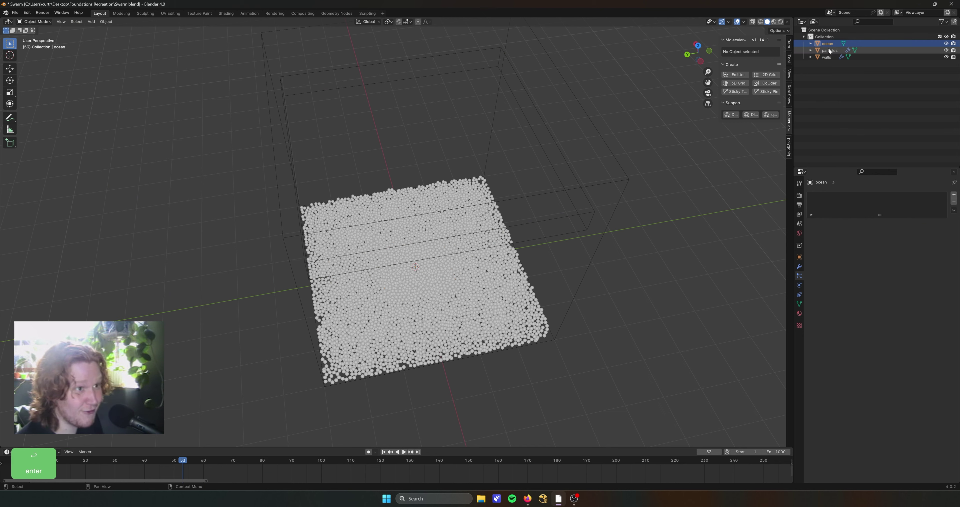
Add an Ocean modifier to the ocean plane
left_click(799, 266)
left_click(830, 193)
type("oc")
key("Return")
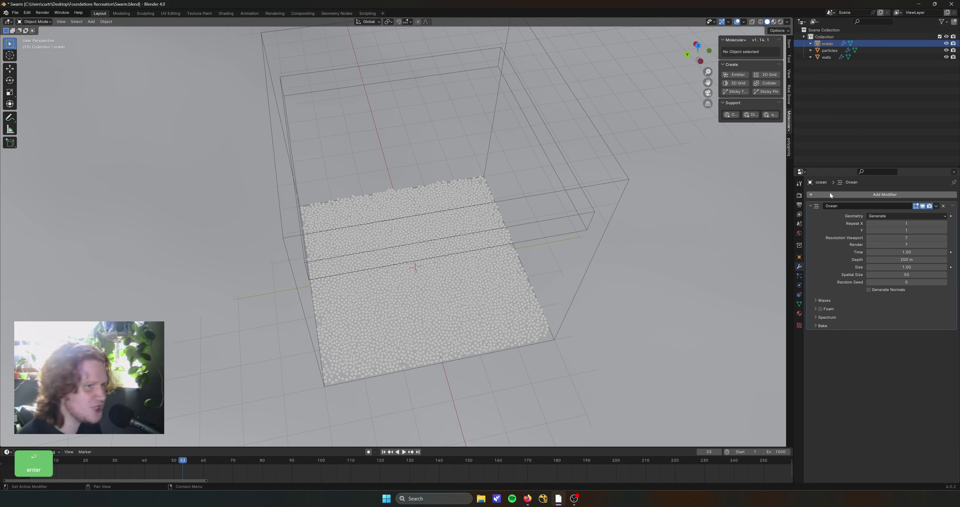
scroll(441, 236, "down", 7)
scroll(448, 244, "up", 2)
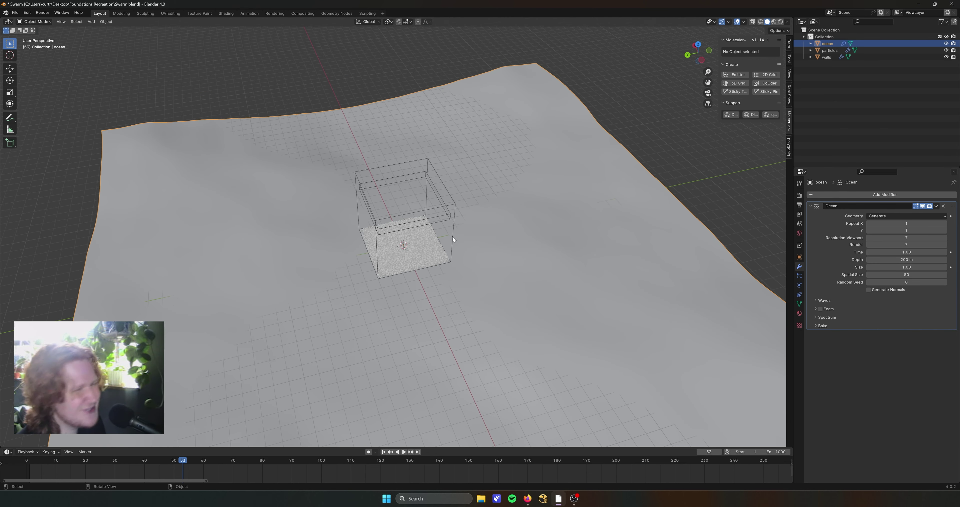
Add a Turbulence force field, look at its physics settings, and delete it
key("shift+a")
key("shift+a")
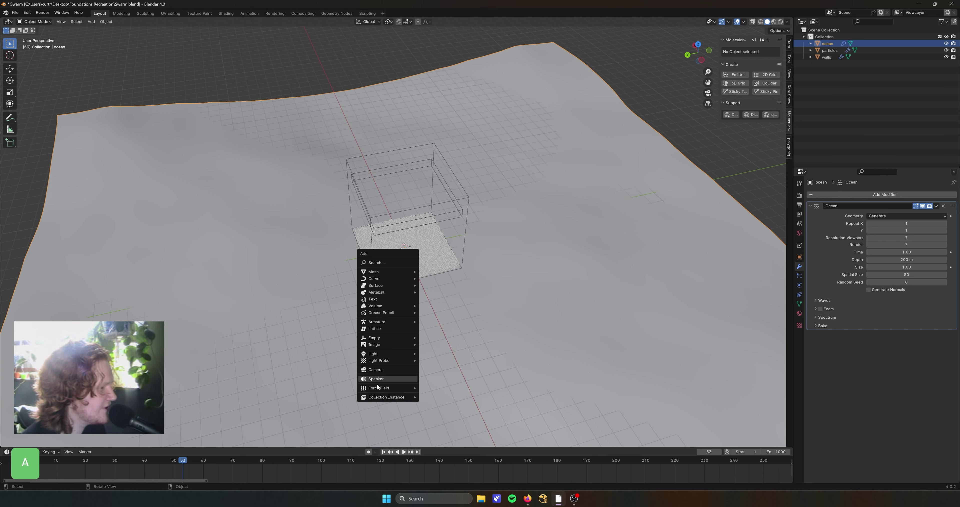
mouse_move(383, 387)
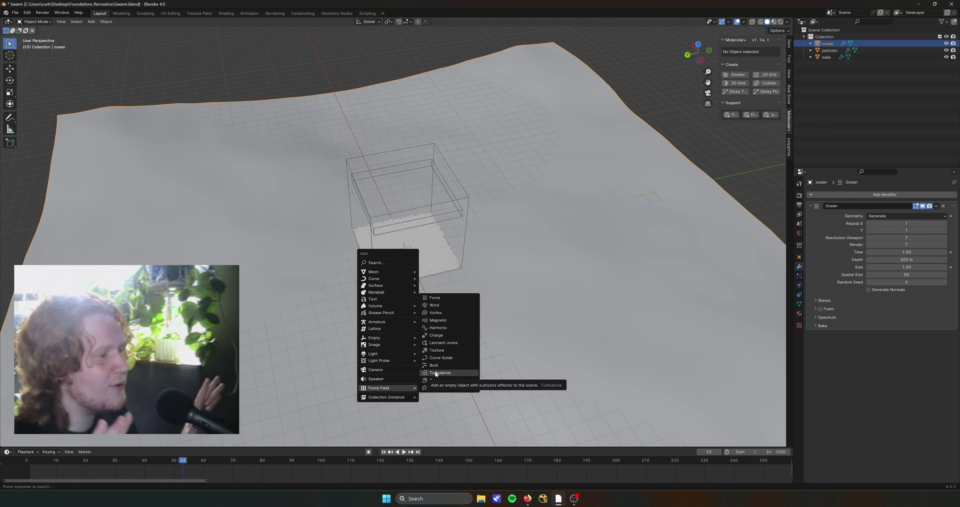
left_click(435, 371)
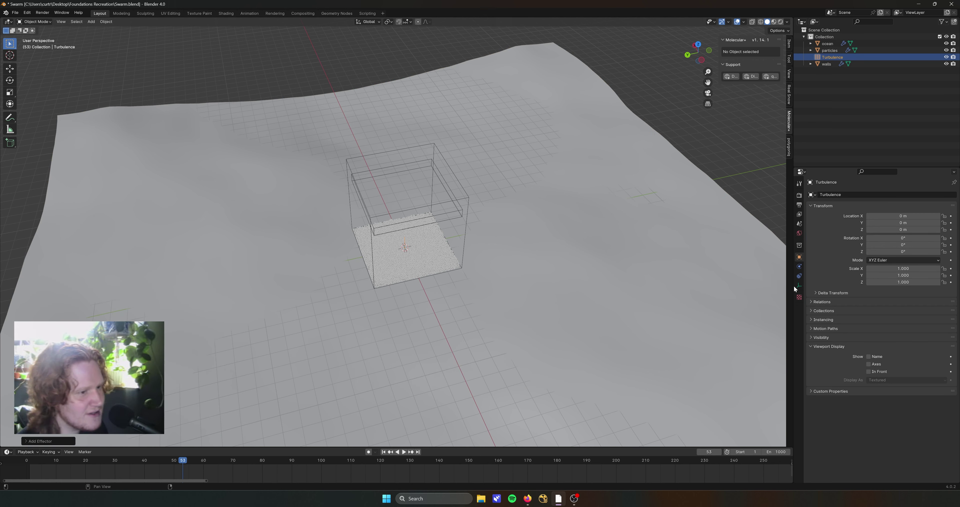
left_click(799, 266)
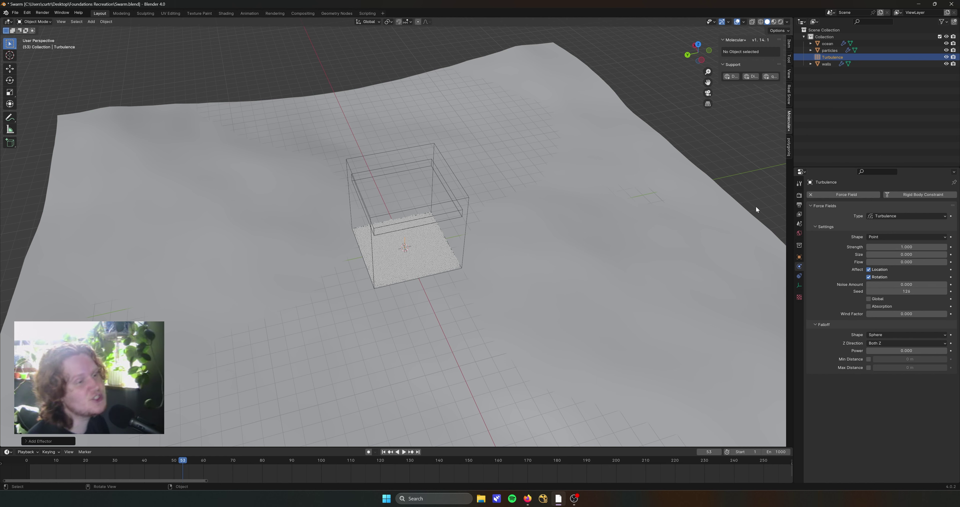
key("x")
left_click(756, 199)
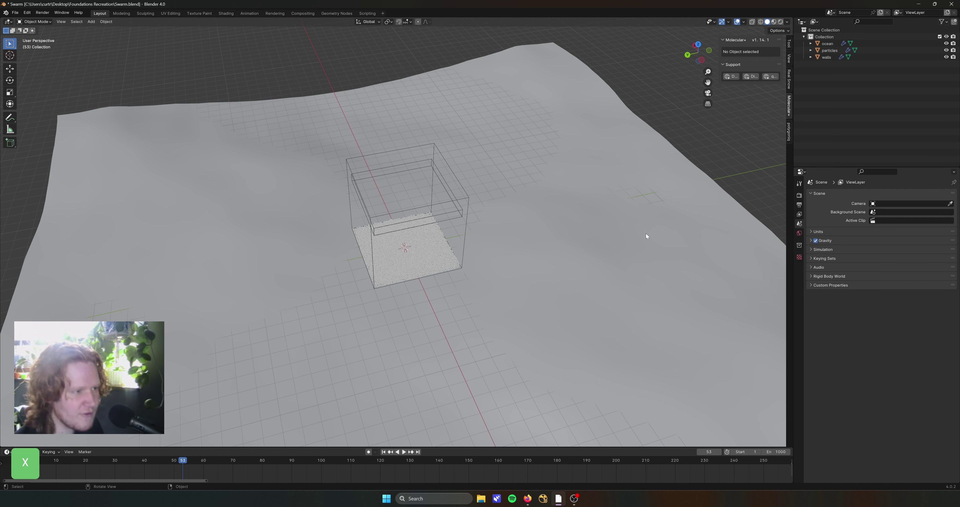
Make the ocean object a Molecular+ collider and return the timeline to frame 0
left_click(653, 232)
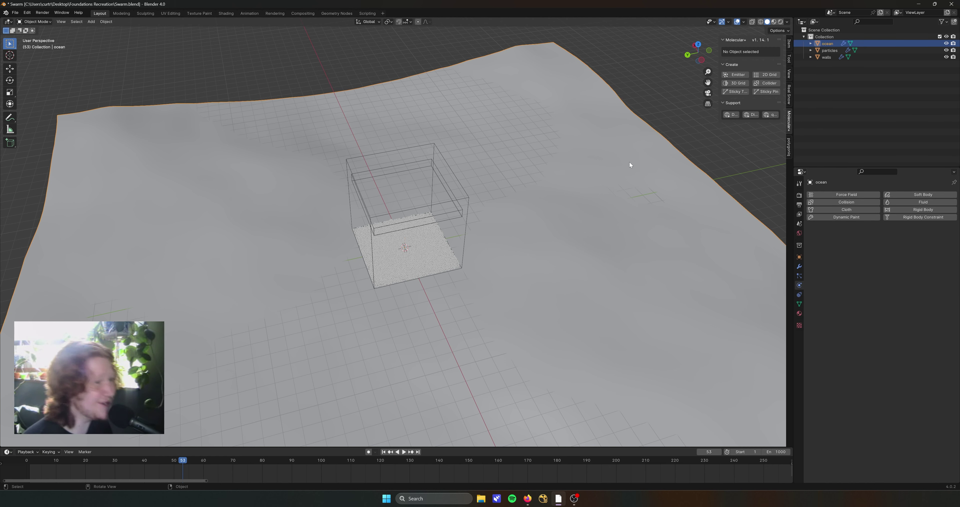
left_click(772, 86)
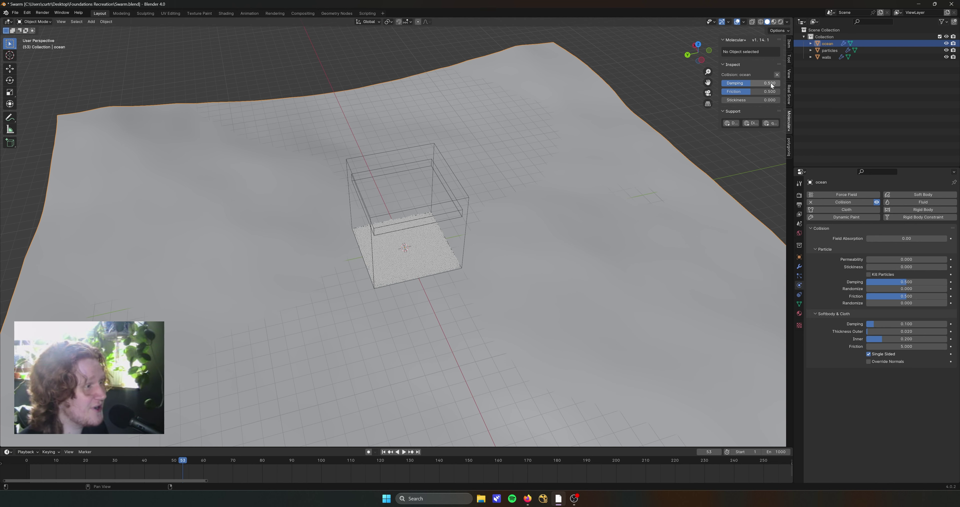
left_click(799, 267)
scroll(495, 315, "up", 4)
key("shift+Left")
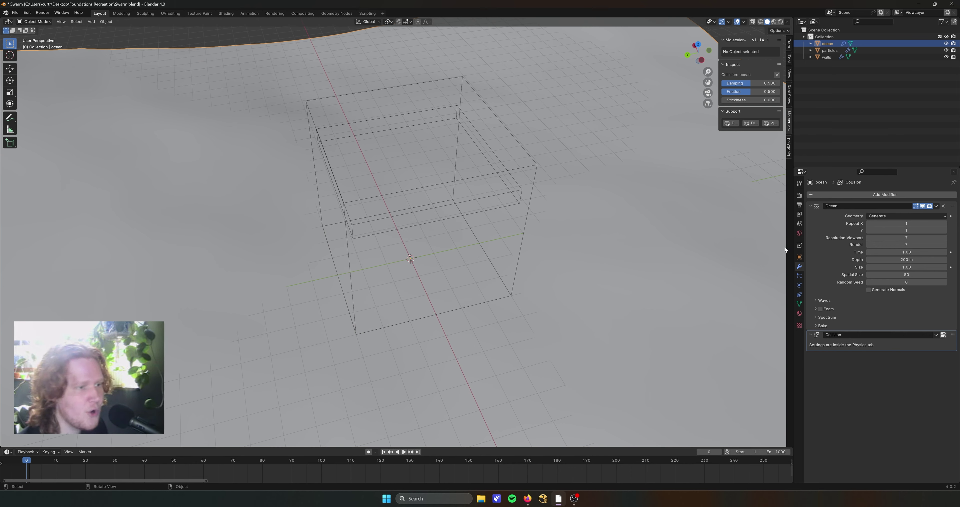
Set the Ocean modifier's Size to 0.16 and both its viewport and render resolution to 6
middle_click_drag(677, 274, 677, 262)
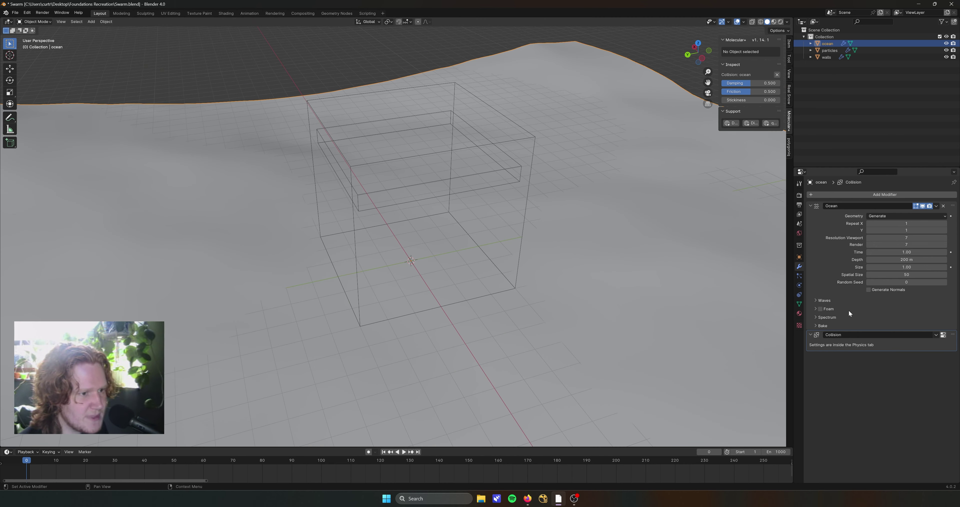
key("ctrl+z")
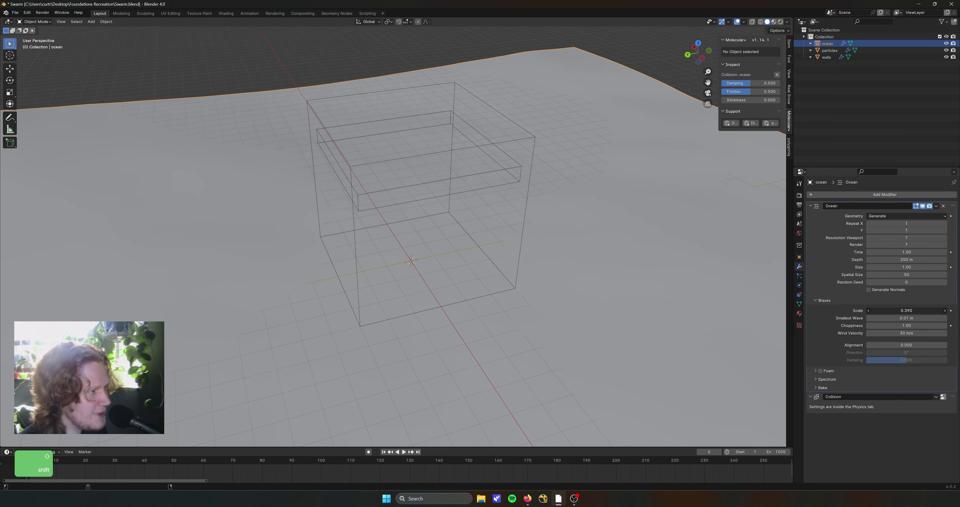
left_click_drag(901, 267, 876, 263, "shift")
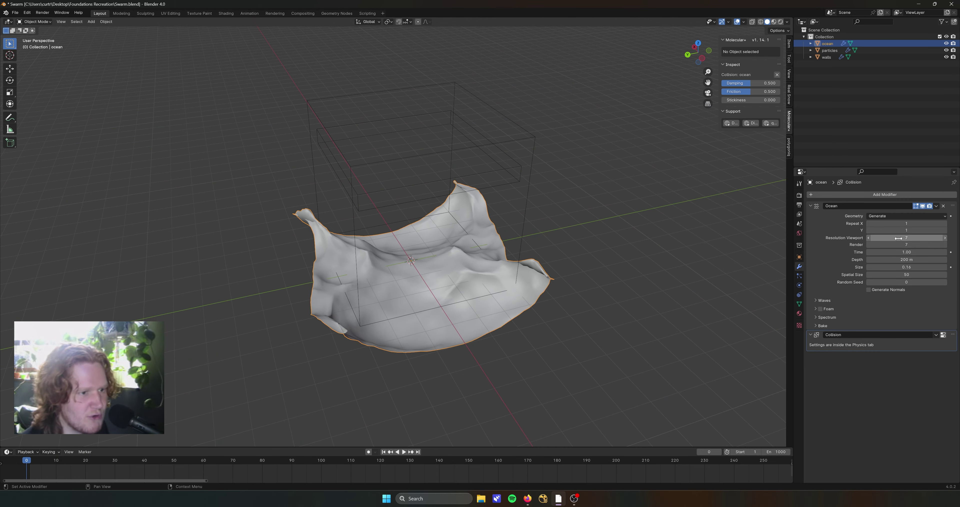
key("Escape")
left_click_drag(872, 237, 853, 238)
left_click_drag(927, 242, 923, 238)
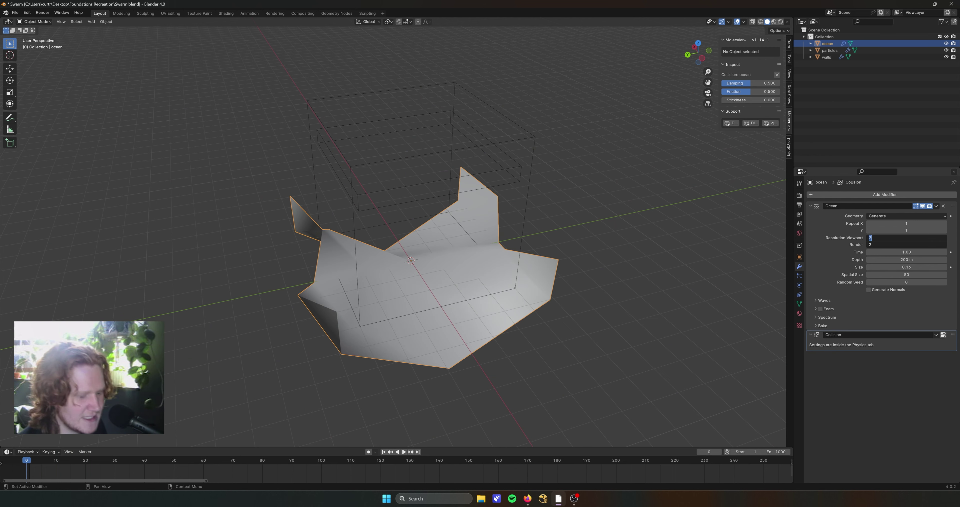
type("6")
key("Return")
Lower the ocean's wave Scale to 0.310
left_click(816, 300)
left_click_drag(910, 311, 891, 310)
middle_click_drag(620, 281, 617, 283)
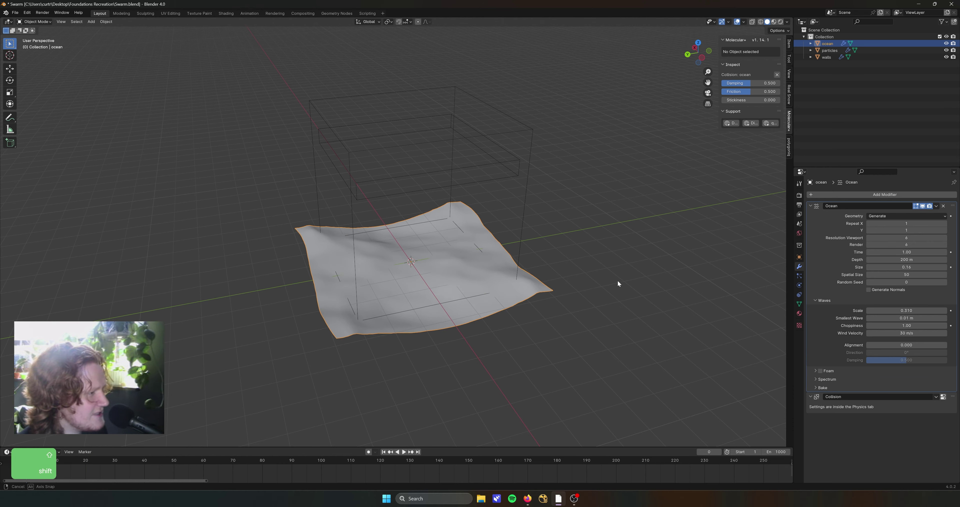
Drive the Ocean modifier's Time with a #frame expression, divide it to slow the waves, and play the animation to check
mouse_move(895, 252)
left_mouse_down()
mouse_move(913, 252)
mouse_move(895, 254)
left_mouse_up()
key("ctrl+z")
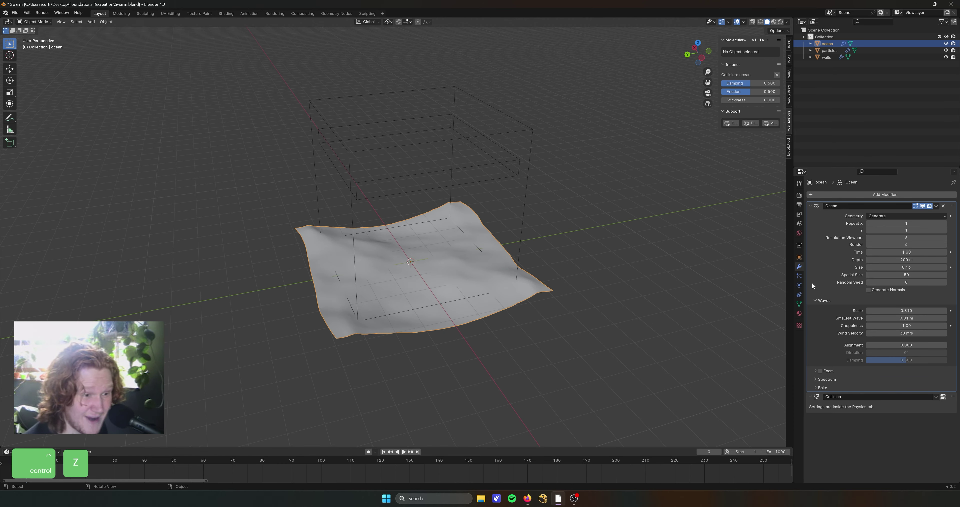
left_click(914, 251)
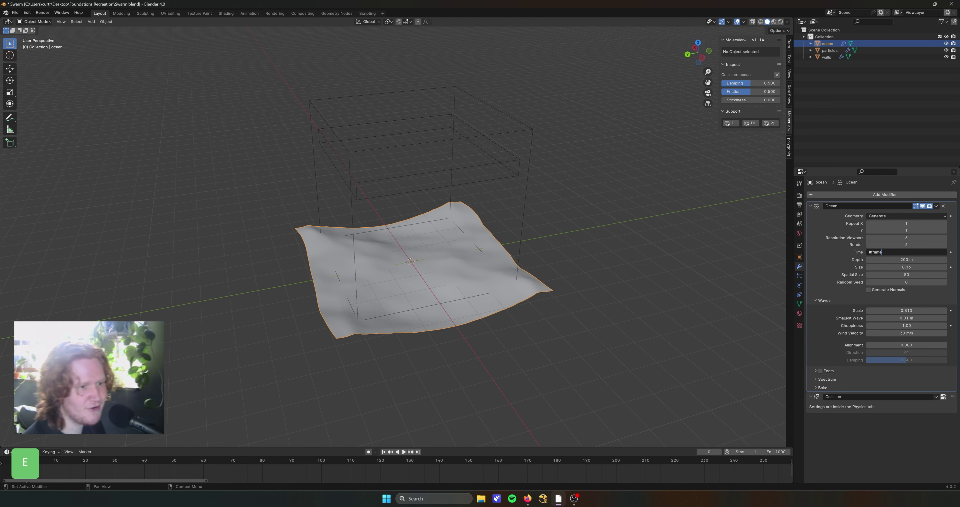
type("#frame")
key("Return")
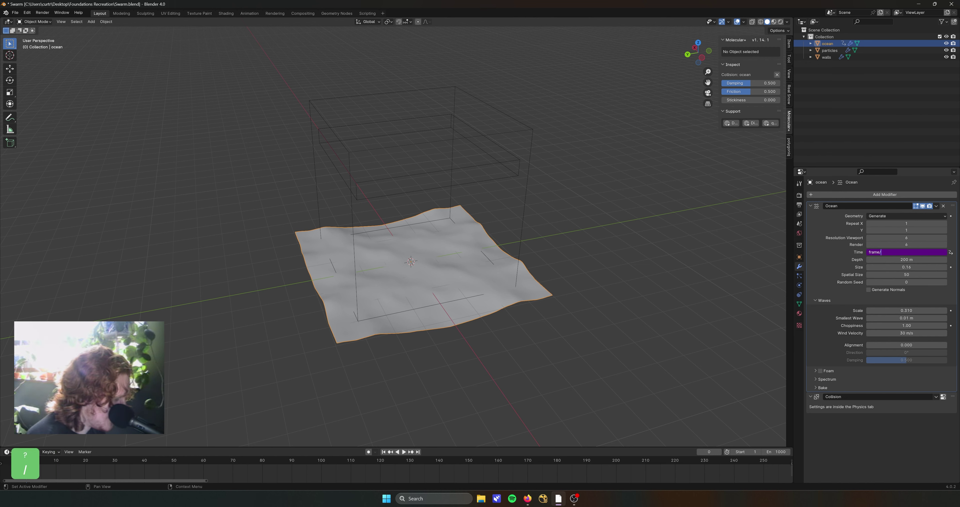
key("Return")
key("space")
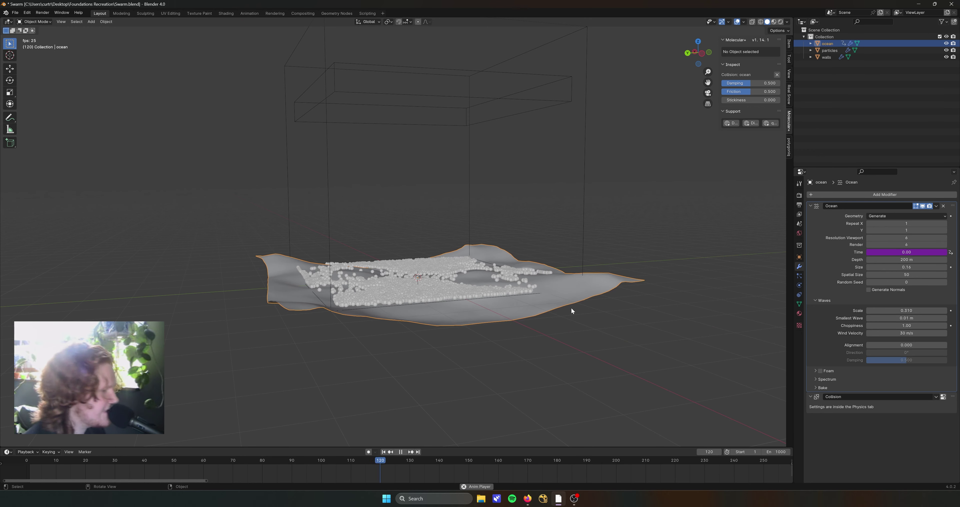
key("space")
Change the ocean's Time expression to frame/100 and play the animation to judge the wave speed
double_click(929, 253)
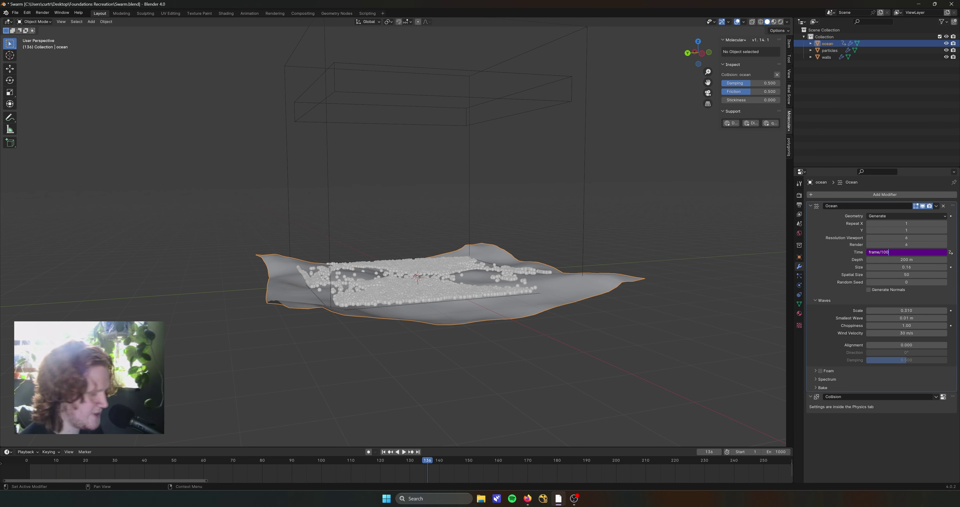
key("Return")
key("space")
middle_click_drag(471, 270, 471, 278)
Speed up the waves by lowering the divisor in the ocean's Time expression, and return to frame 0
left_click(906, 253)
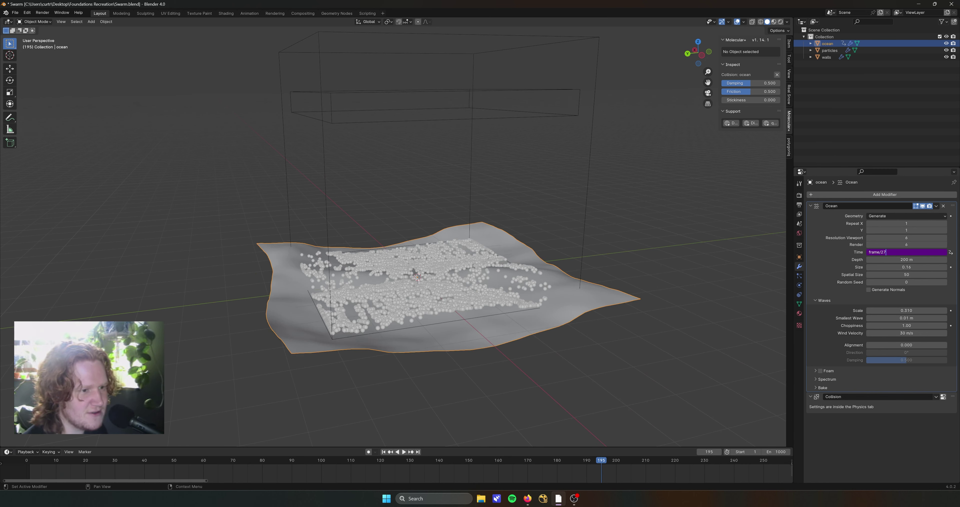
type("30")
key("Return")
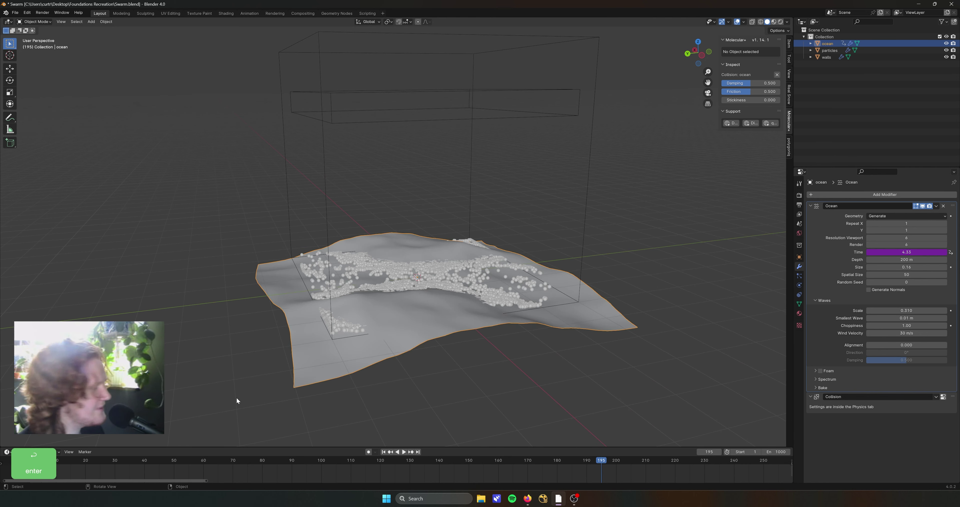
left_click(27, 461)
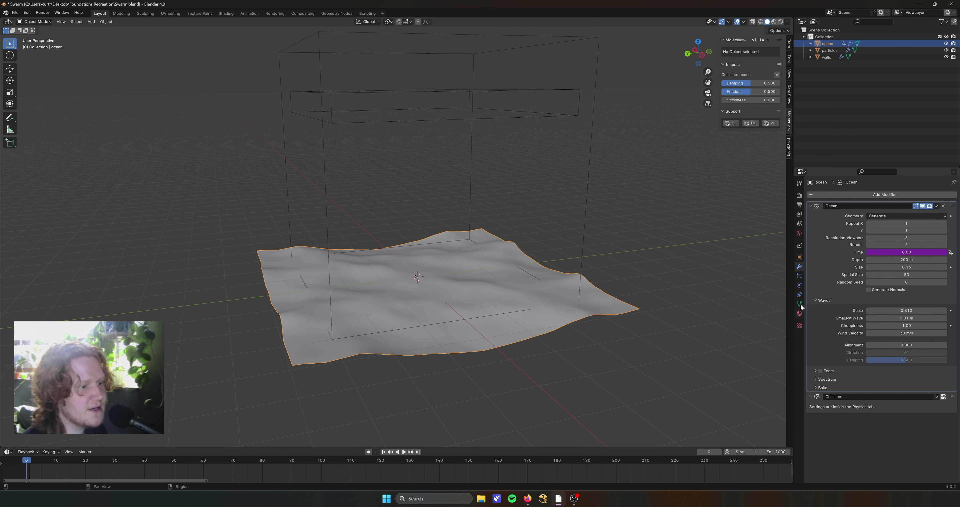
Raise the ocean about 0.44 m along Z above the floor of the walls, and save the file
left_click(799, 286)
key("KP_1")
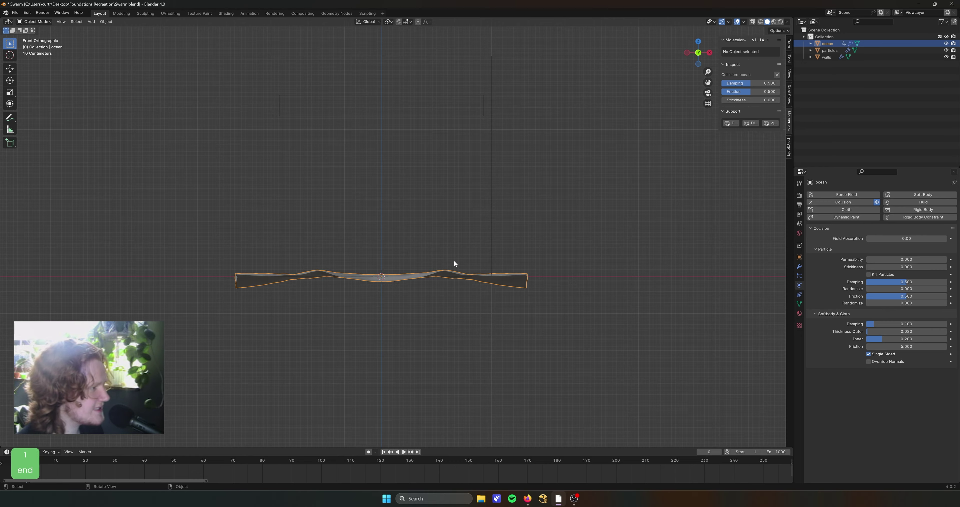
middle_click_drag(454, 264, 387, 344)
scroll(350, 336, "up", 3)
left_click(344, 399)
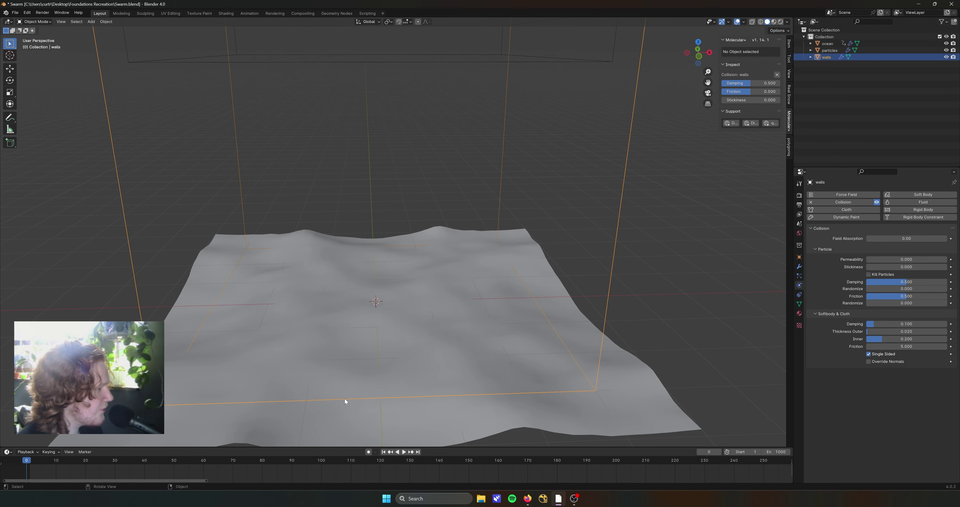
middle_click_drag(344, 398, 392, 363, "shift")
left_click(392, 363)
key("KP_1")
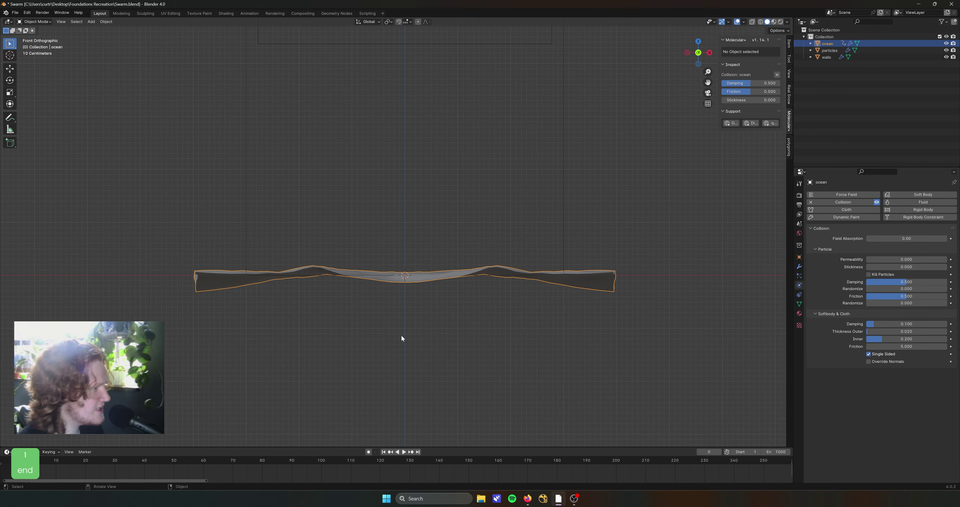
key("g")
key("z")
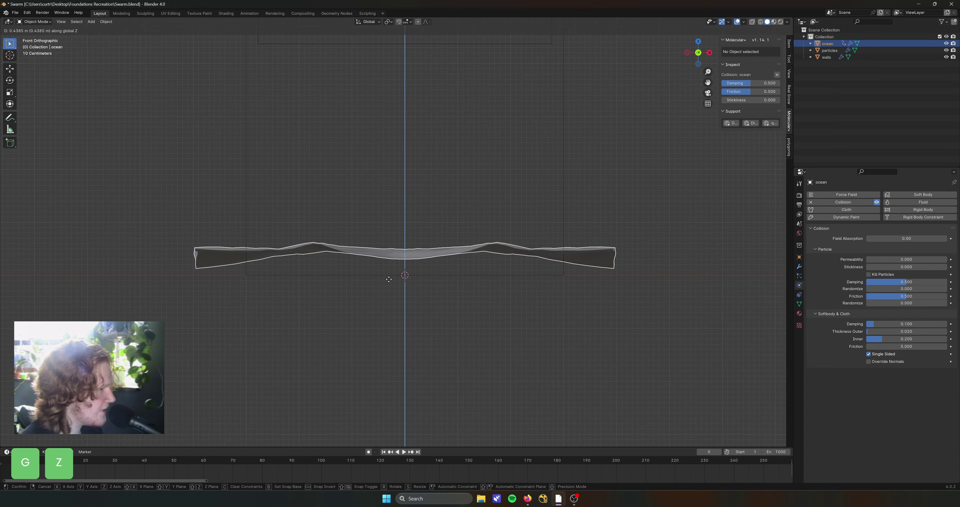
left_click(388, 278)
middle_click_drag(403, 238, 412, 261)
key("ctrl+s")
Play the animation, examine how the particles sit on the moving ocean, and return to frame 0
key("space")
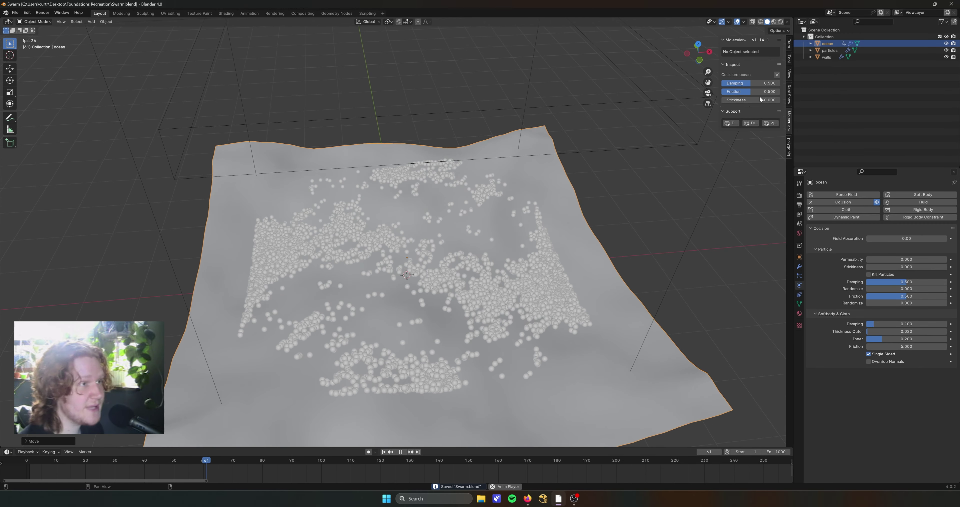
middle_click_drag(419, 299, 463, 265)
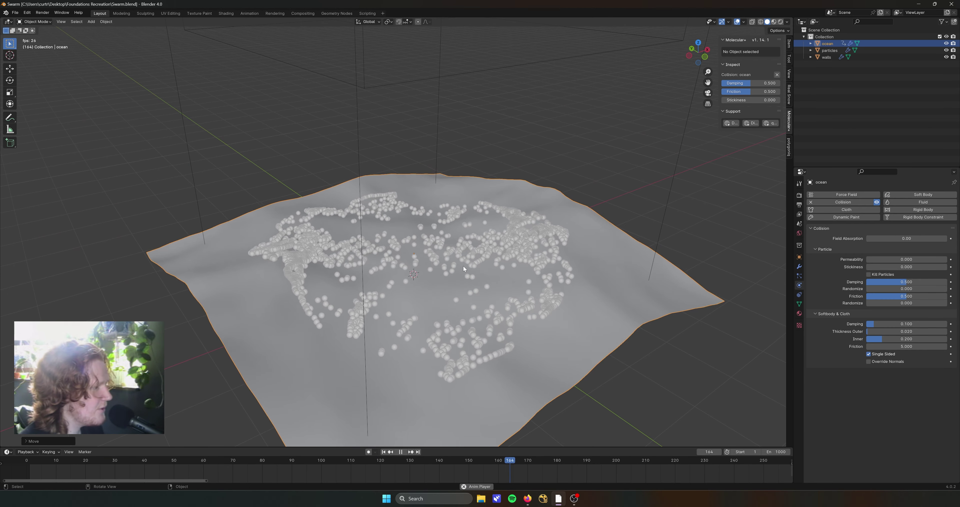
key("space")
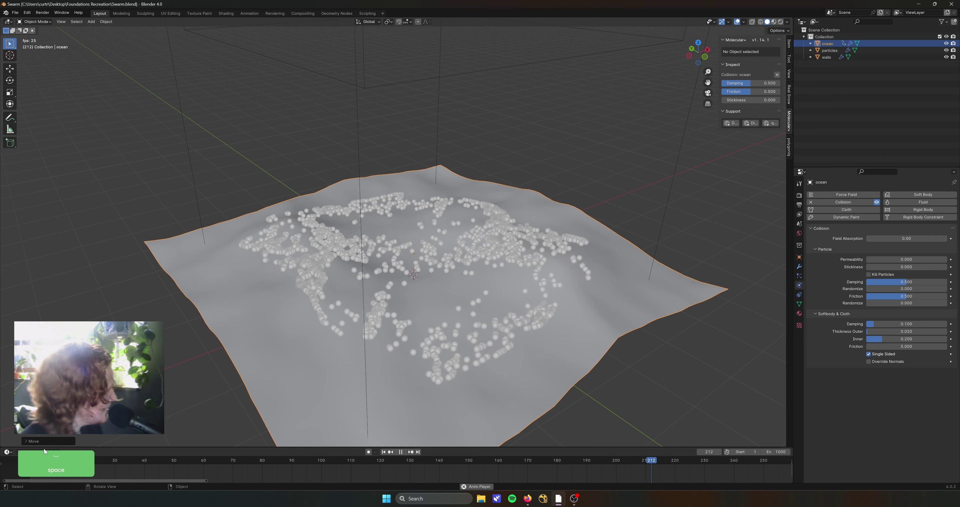
left_click(56, 458)
key("space")
key("space")
left_click(27, 460)
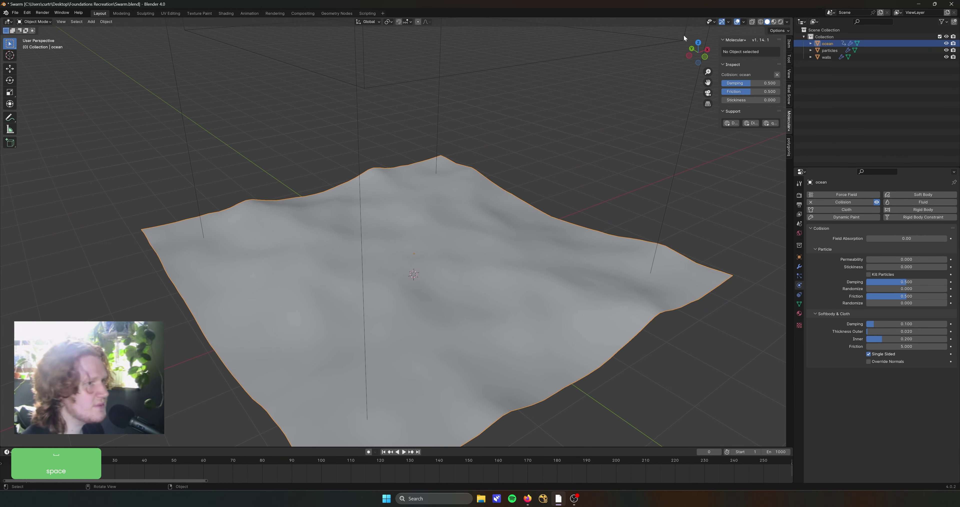
Run the Molecular+ simulation on the particles object, play it back in top view, and stop the simulation
left_click(842, 50)
left_click(773, 63)
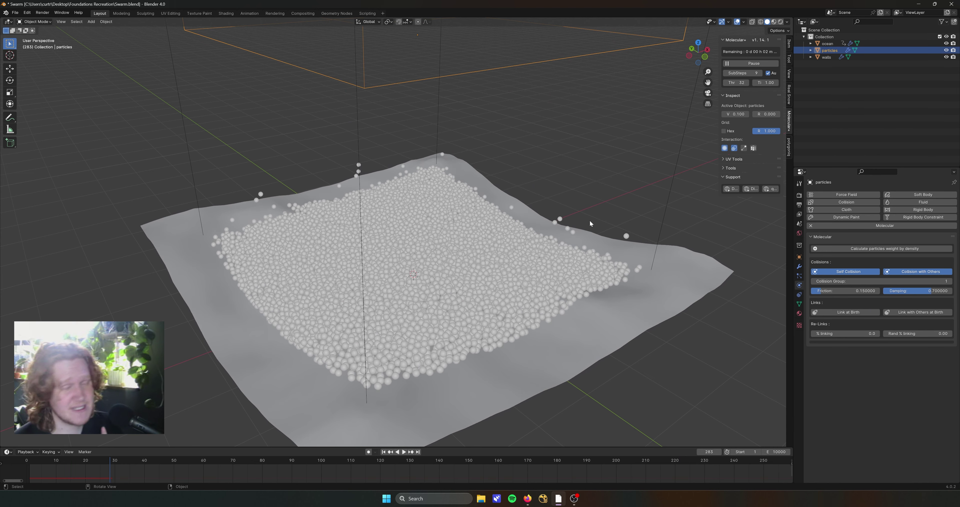
mouse_move(430, 265)
middle_mouse_down()
mouse_move(427, 251)
mouse_move(409, 243)
mouse_move(416, 257)
middle_mouse_up()
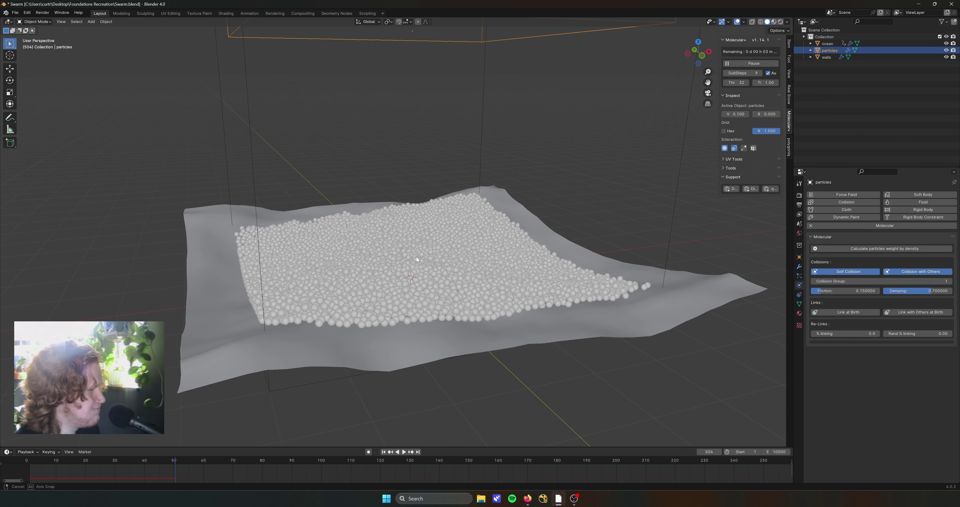
key("KP_7")
key("Home")
scroll(424, 266, "up", 1)
key("space")
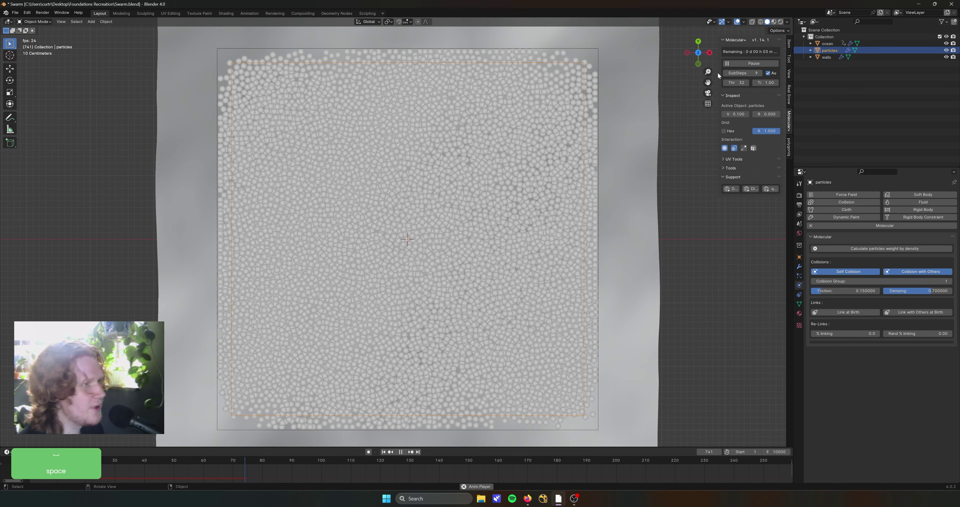
left_click(742, 64)
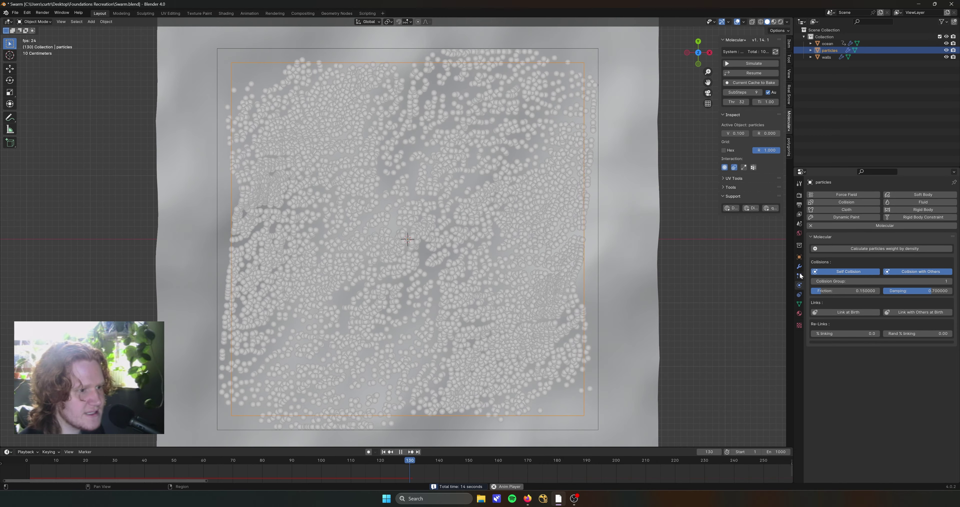
Set the particle system's emission grid Resolution to 50 and start the Molecular+ simulation again
left_click(799, 275)
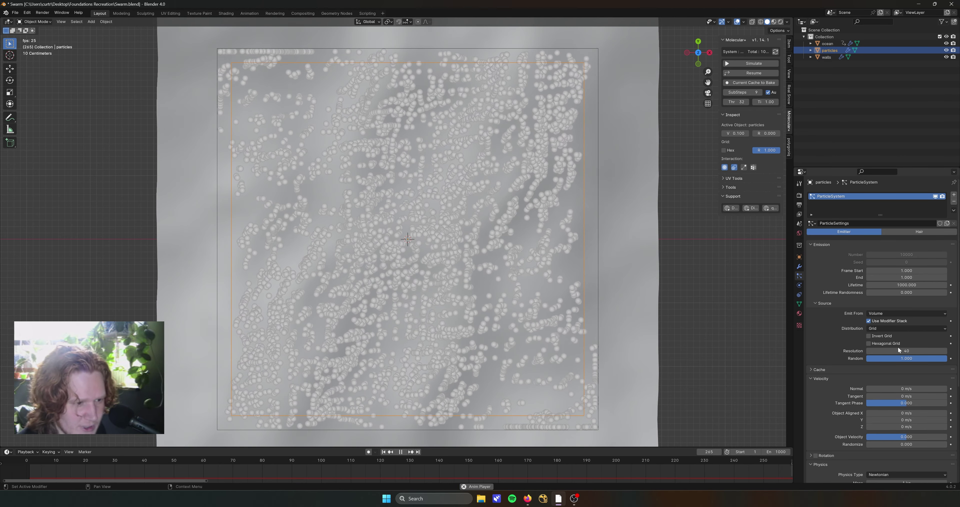
left_click(899, 350)
type("50")
key("Return")
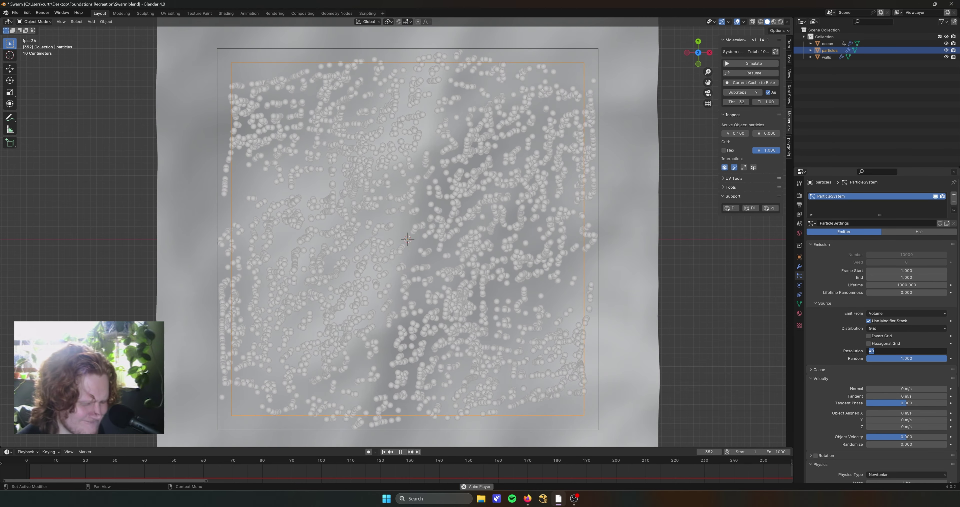
left_click(772, 64)
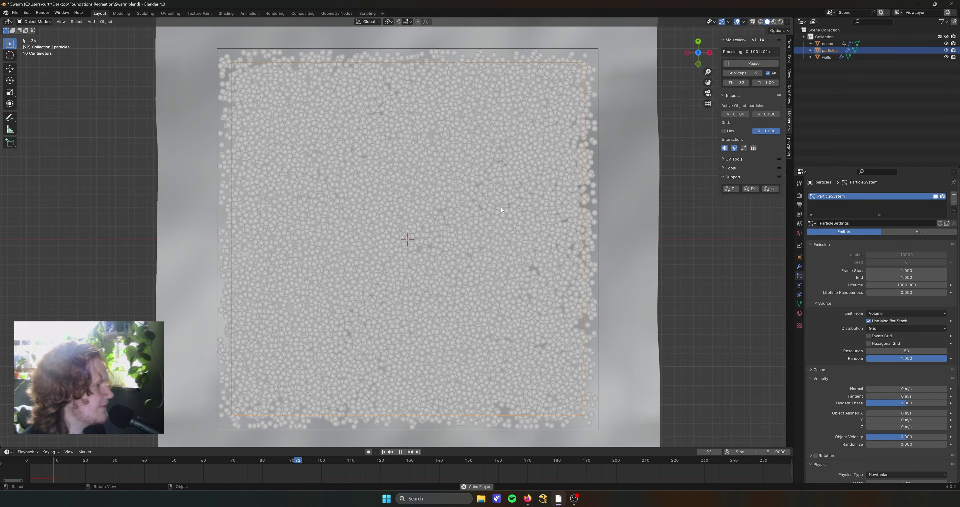
Examine the simulating particles from above and from low angles to see how they fill the walled box and follow the waves
middle_click_drag(489, 223, 502, 166)
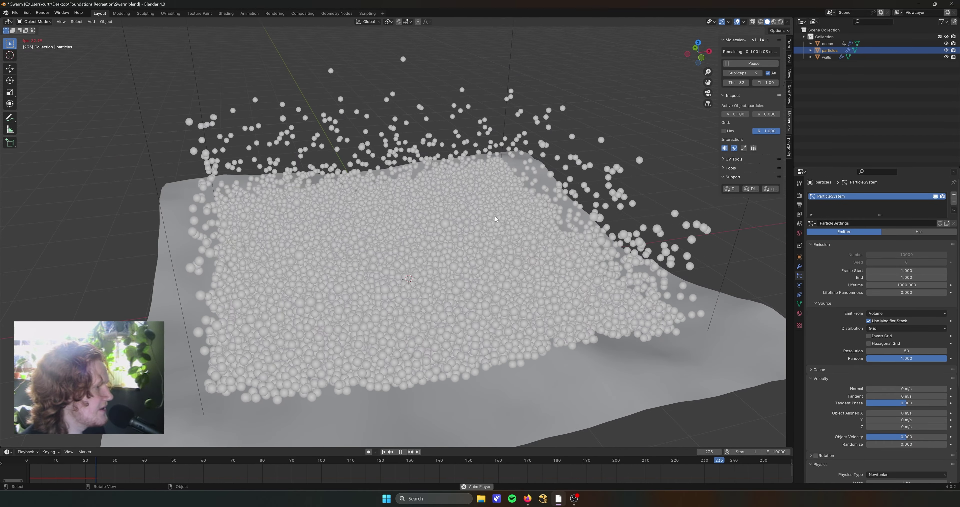
key("KP_7")
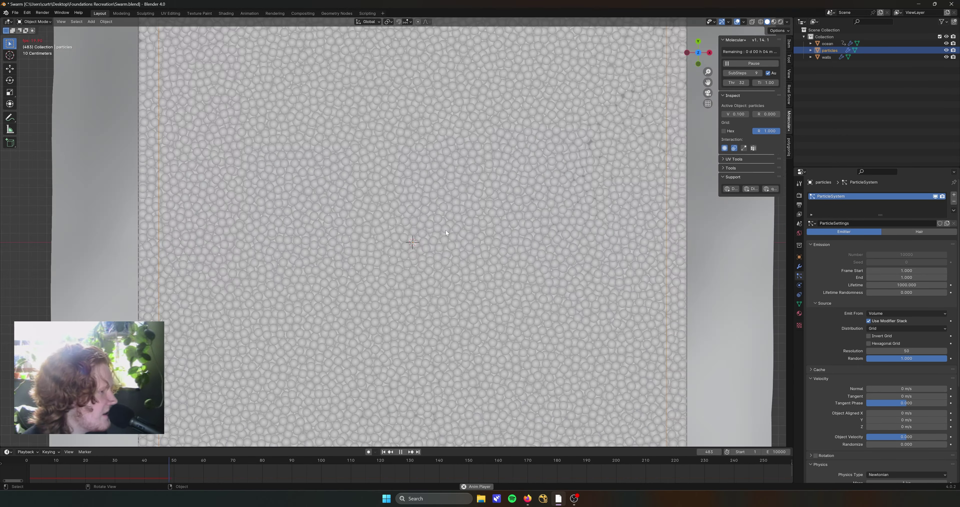
scroll(419, 149, "down", 2)
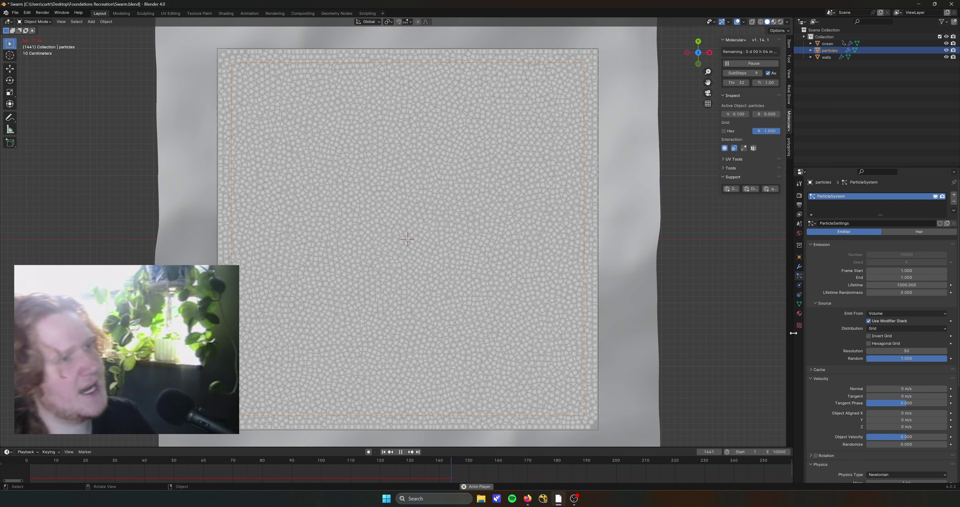
middle_click_drag(544, 236, 641, 228)
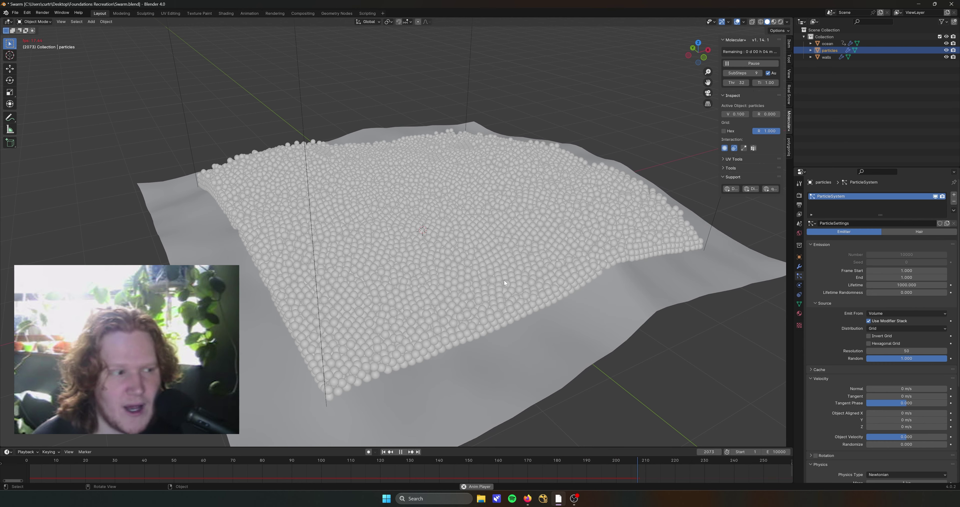
mouse_move(504, 280)
middle_mouse_down()
mouse_move(514, 286)
mouse_move(482, 286)
mouse_move(478, 273)
mouse_move(499, 273)
middle_mouse_up()
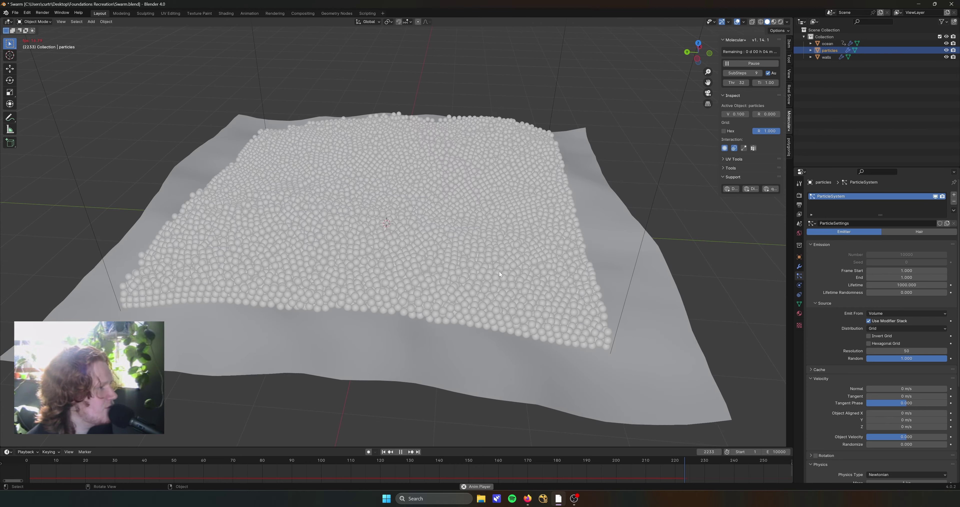
key("KP_7")
scroll(448, 265, "up", 2)
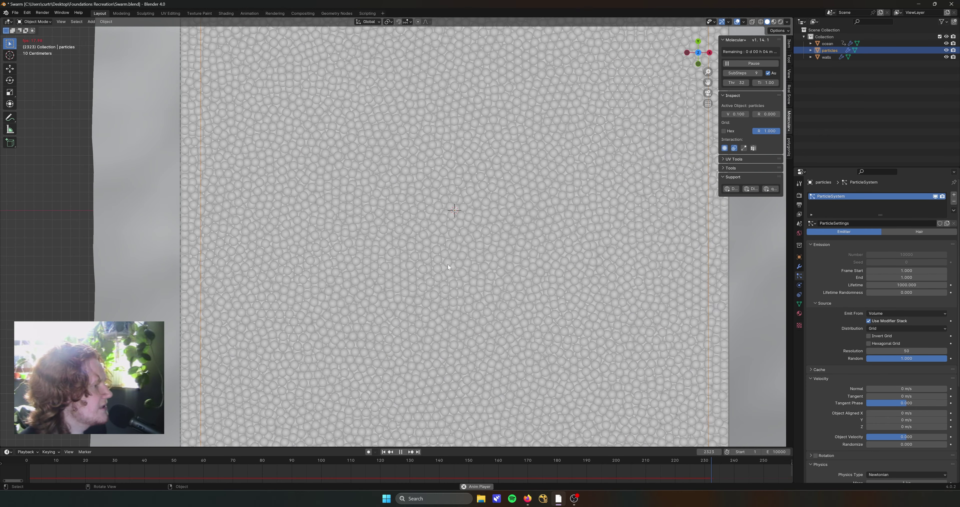
middle_click_drag(447, 267, 493, 316)
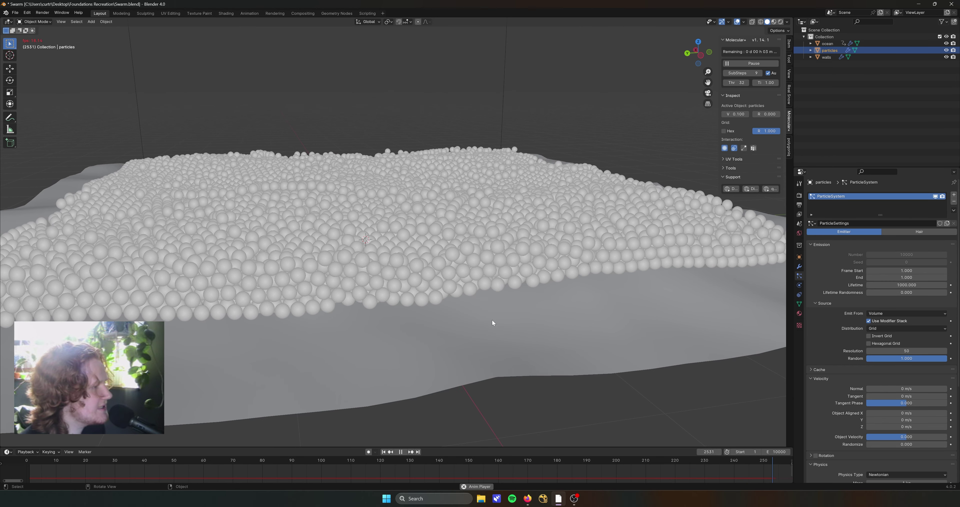
Try a wave Scale of 0.5 in the ocean's Ocean modifier and settle on 0.4
left_click(493, 320)
scroll(494, 316, "down", 2)
left_click(799, 266)
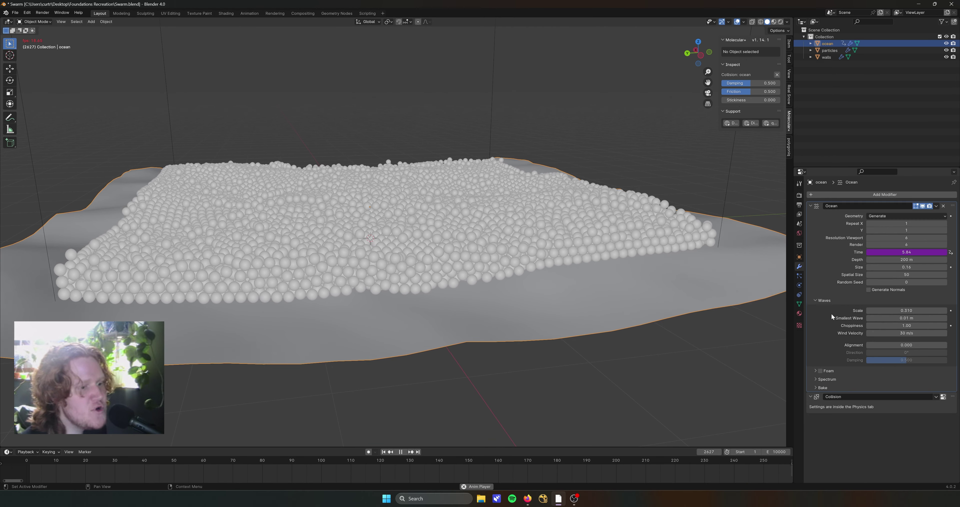
left_click(907, 310)
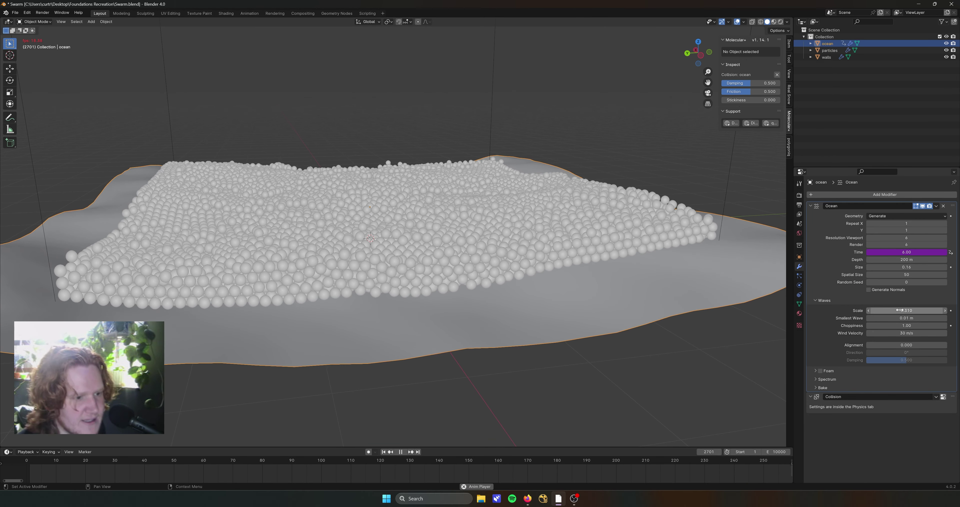
type(".5")
key("Return")
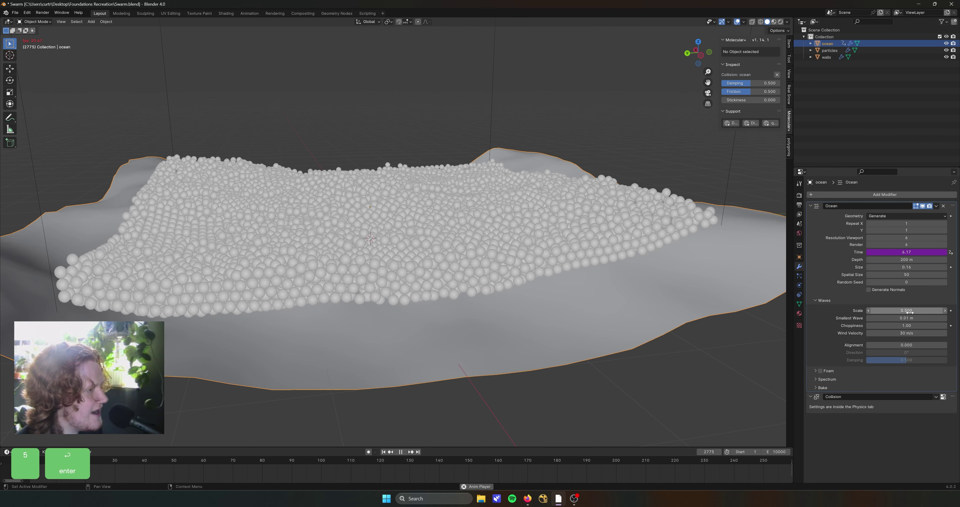
middle_click_drag(629, 275, 559, 261)
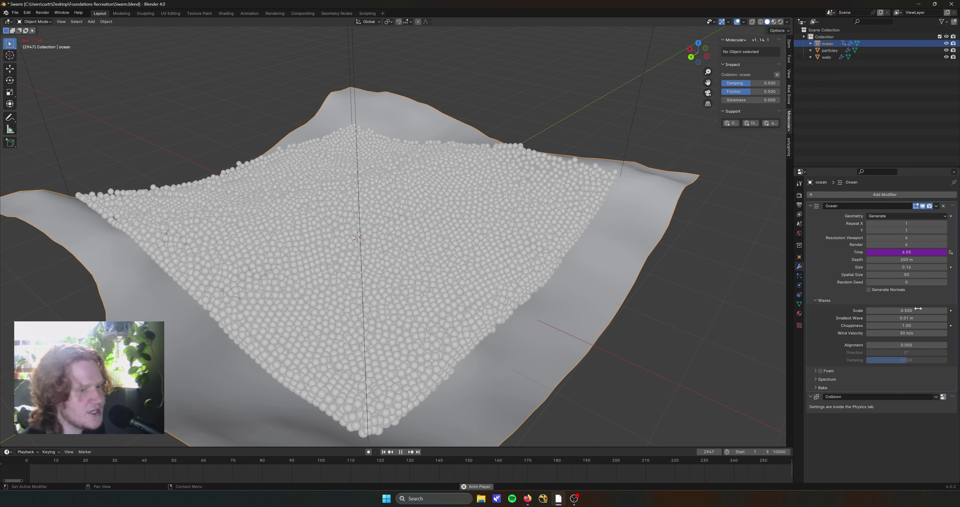
left_click(906, 310)
type(".4")
key("Return")
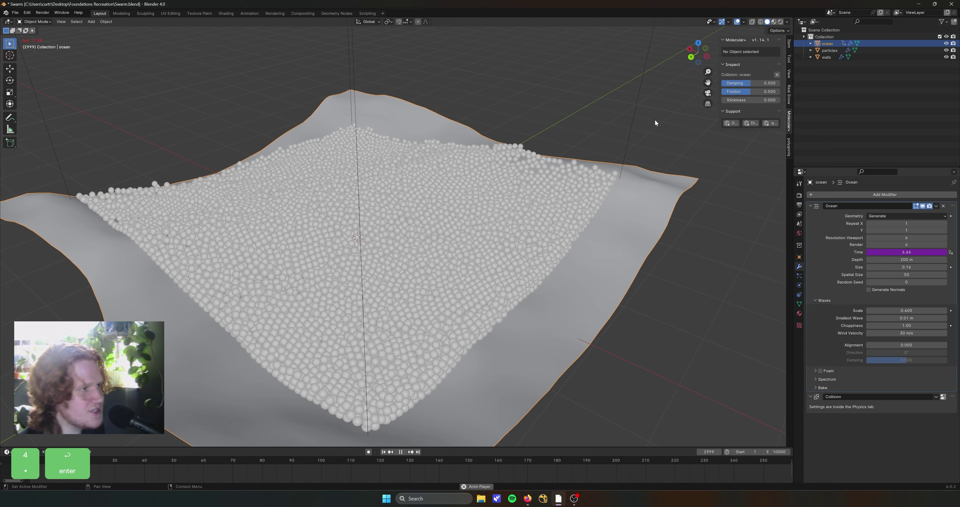
Restart the Molecular+ simulation for the particles object and open its particle system settings while it runs
left_click(830, 51)
left_click(760, 63)
left_click(760, 64)
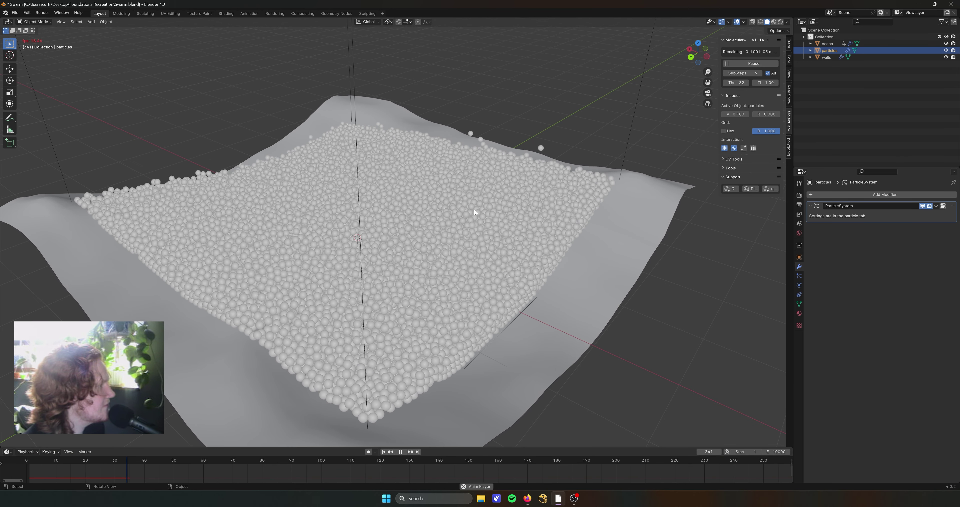
middle_click_drag(426, 245, 414, 193)
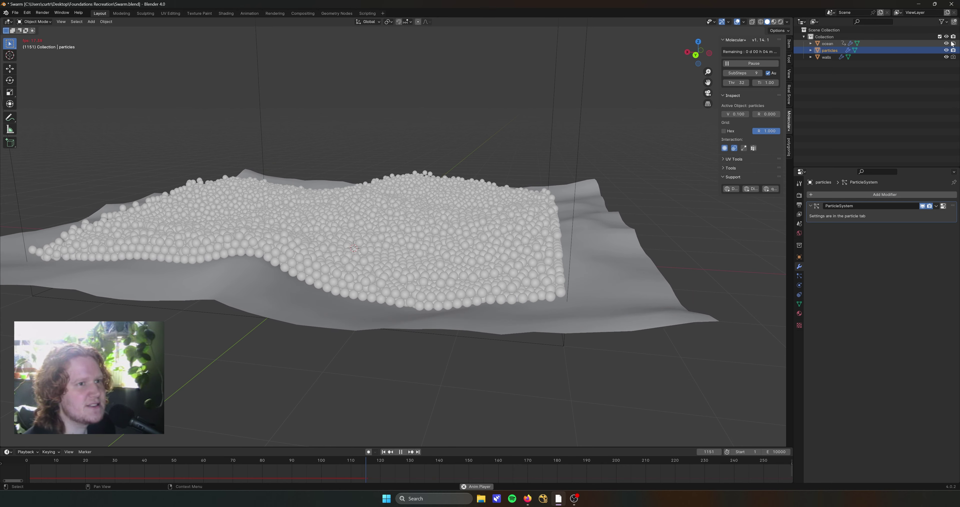
middle_click_drag(367, 235, 370, 264)
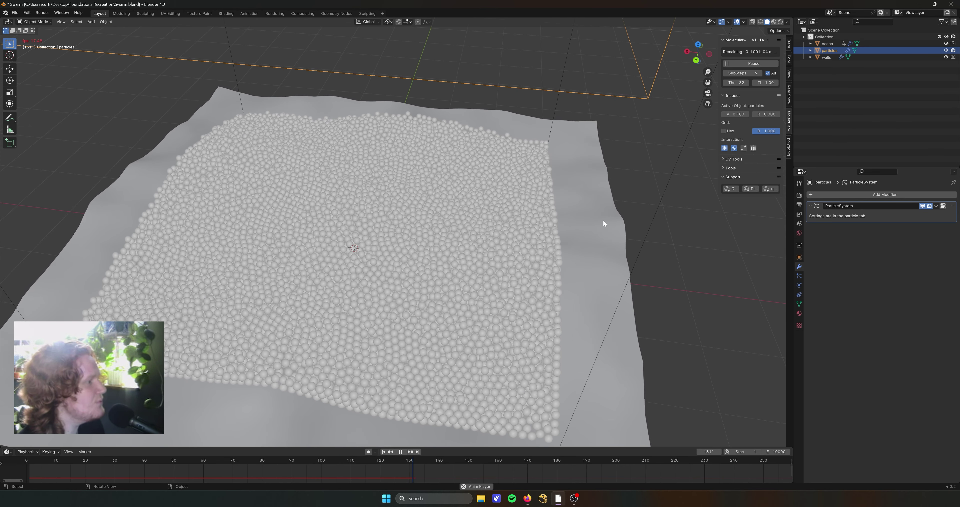
middle_click_drag(426, 280, 427, 299)
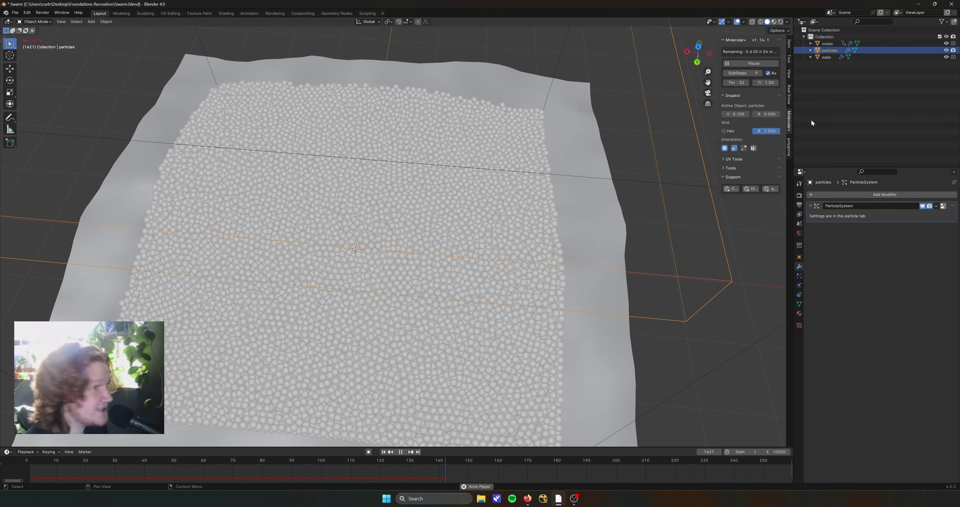
left_click(799, 276)
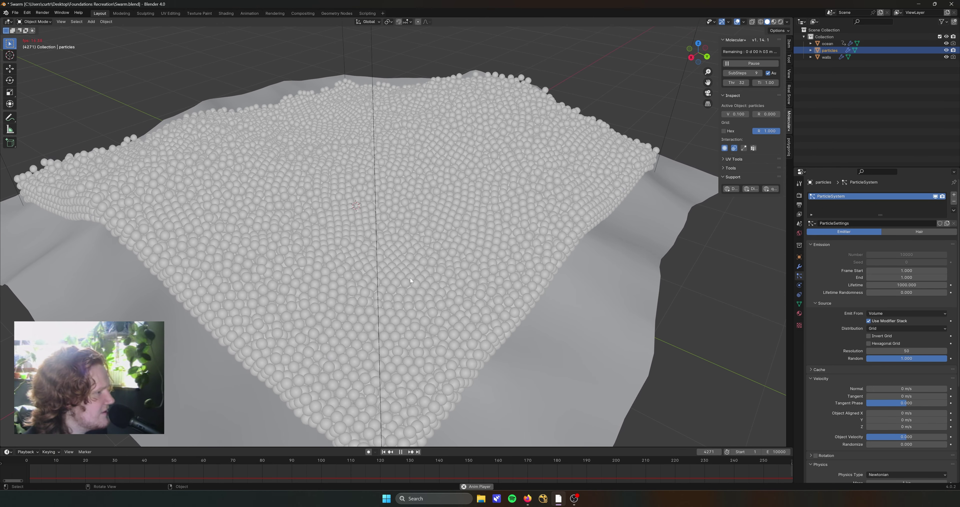
Examine the moving particle surface up close, at an angle and in top view for gaps and wave motion
middle_click_drag(411, 274, 450, 180, "shift")
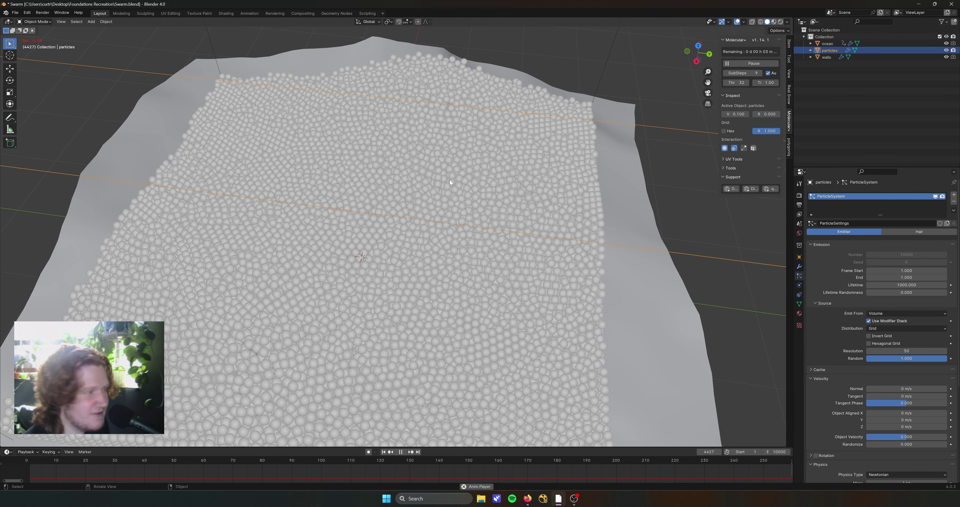
middle_click_drag(422, 182, 425, 205)
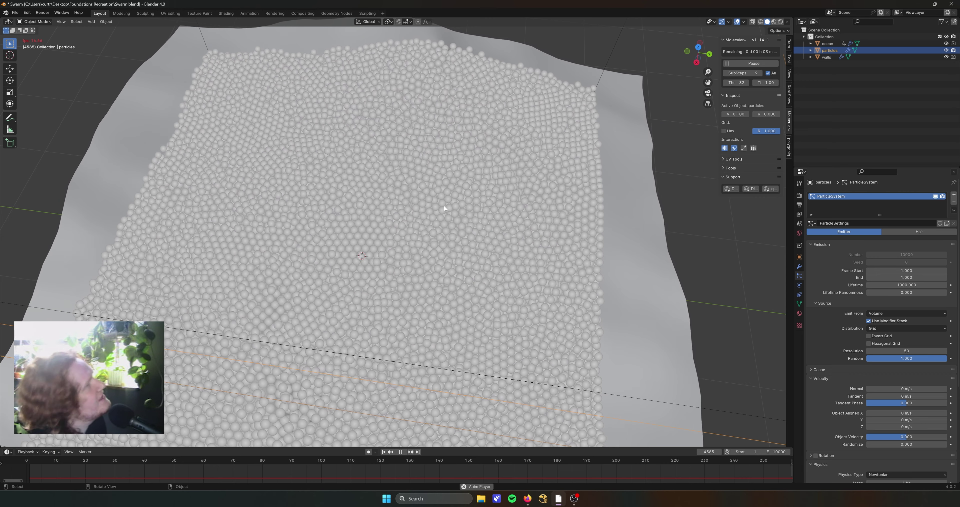
mouse_move(441, 196)
middle_mouse_down()
mouse_move(421, 205)
mouse_move(423, 194)
middle_mouse_up()
scroll(363, 233, "up", 3)
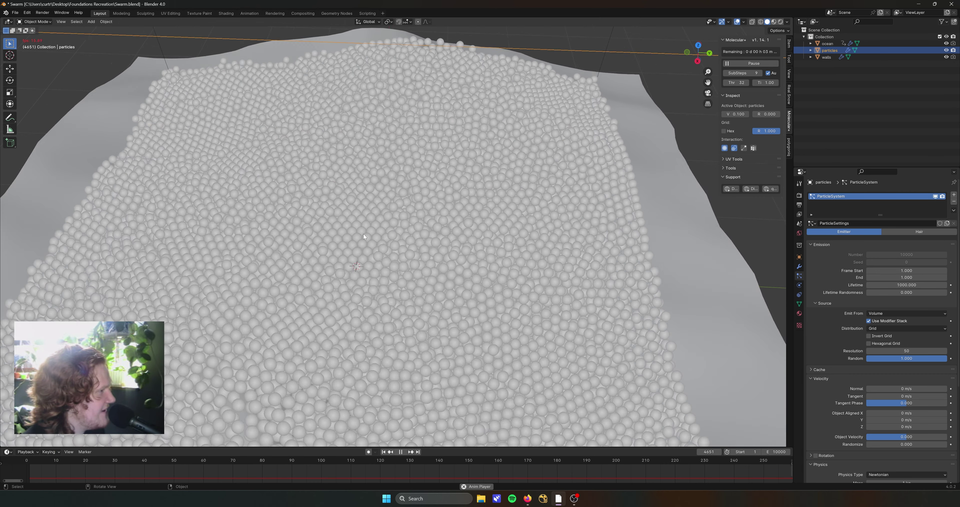
middle_click_drag(364, 233, 384, 223, "shift")
scroll(405, 224, "down", 6)
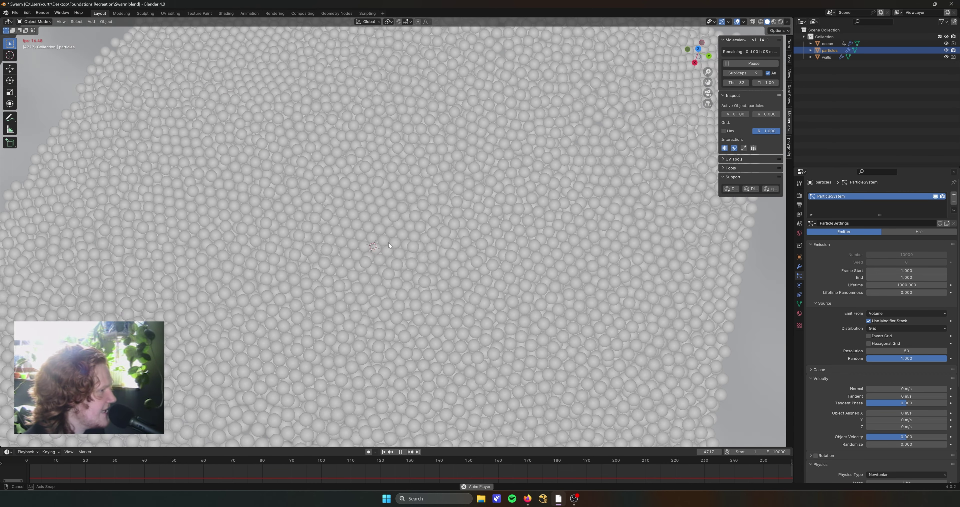
key("KP_7")
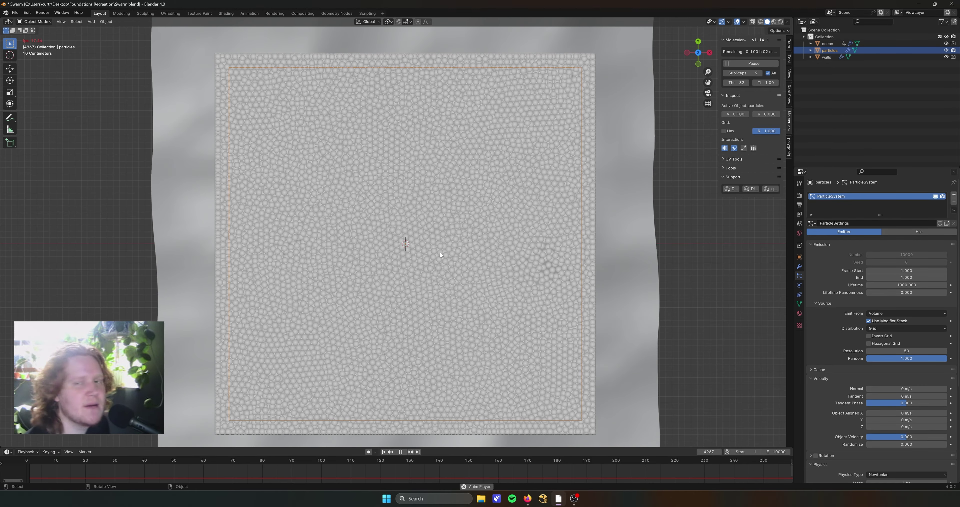
Review the baked particle animation at an angle, show the particle system's Cache settings, and stop playback
middle_click_drag(440, 252, 432, 221)
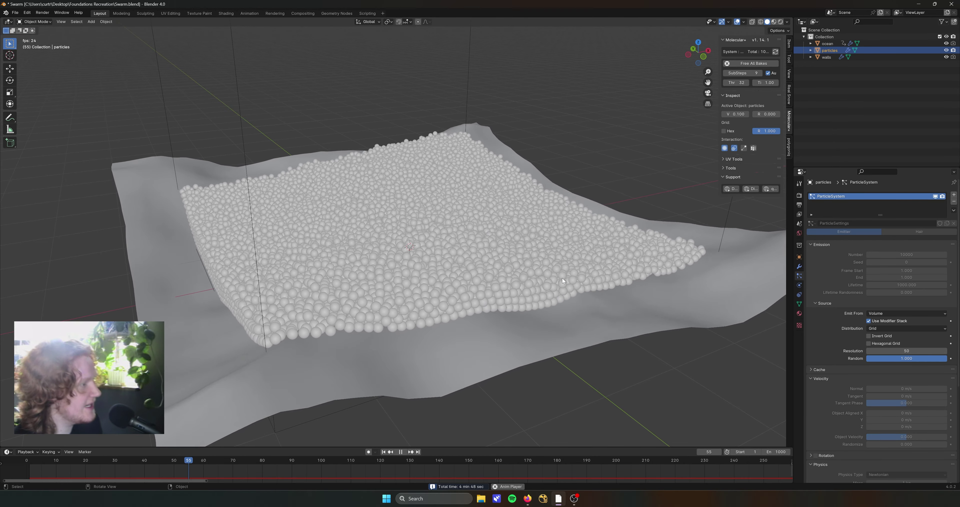
middle_click_drag(528, 279, 531, 284)
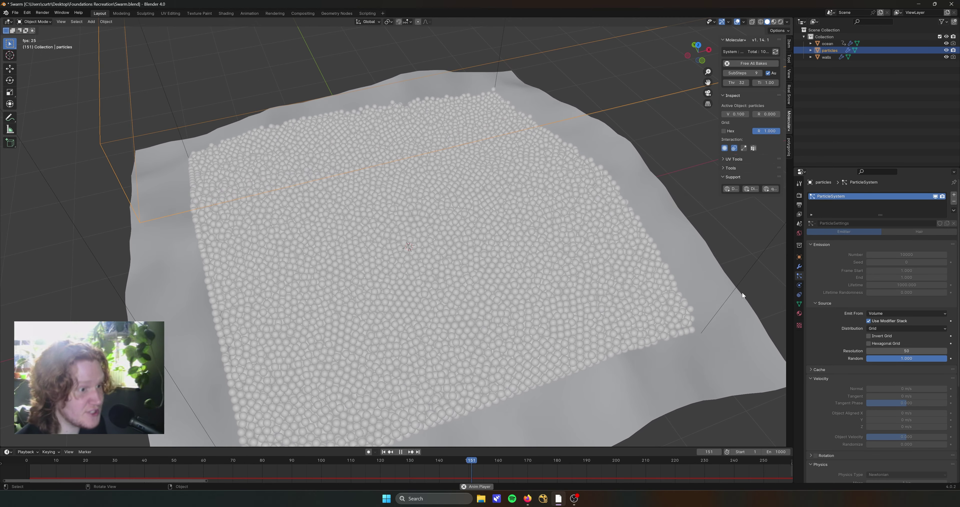
left_click(820, 369)
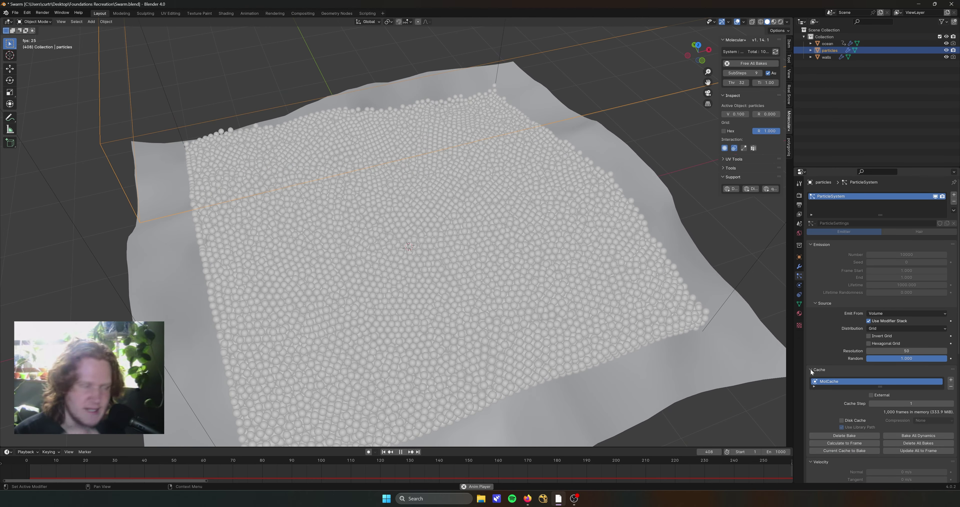
key("space")
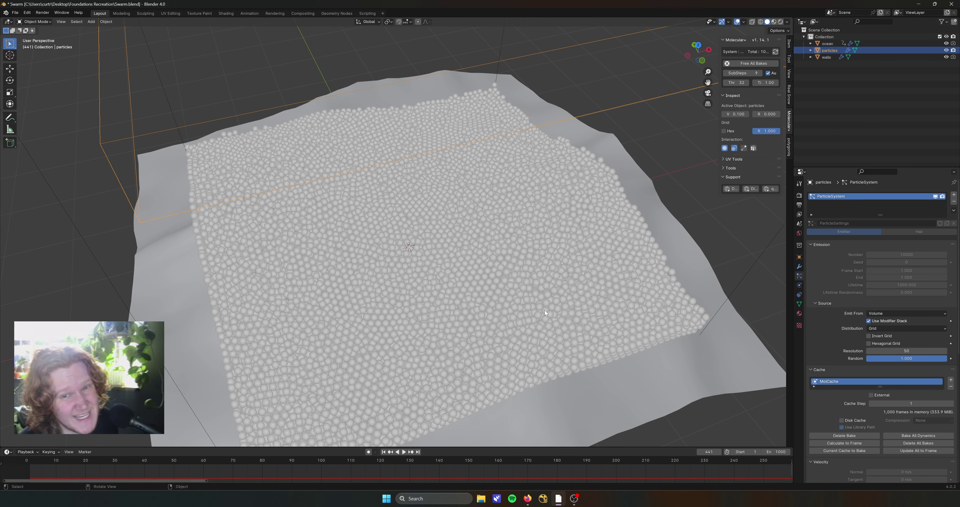
Switch to Firefox and open the Sketchfab website in a new tab
left_click(528, 498)
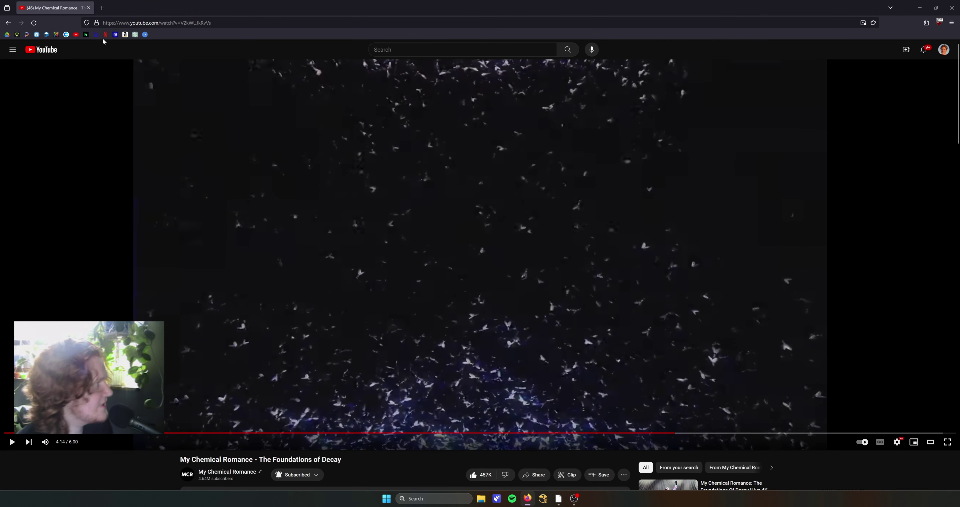
left_click(37, 35)
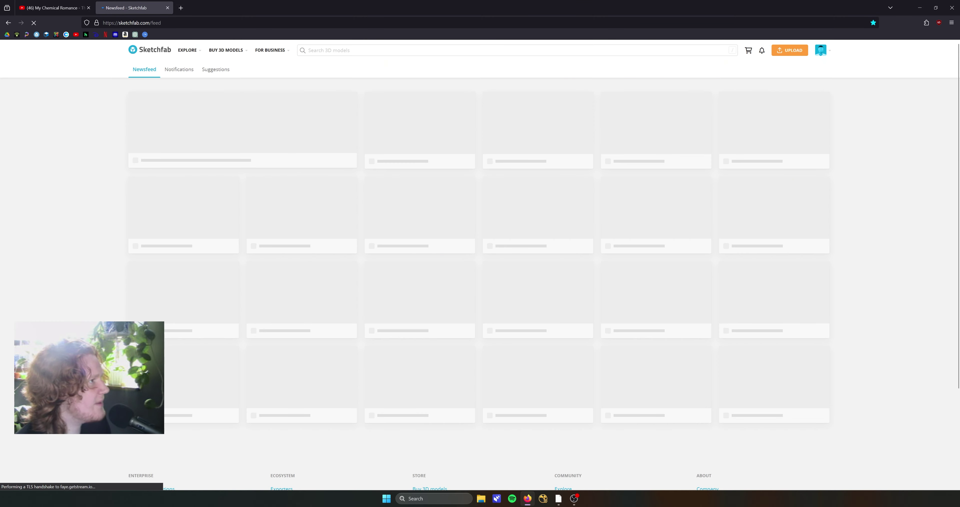
Search Sketchfab for "fly", look through the results, and view the low-poly Fly Model page before returning to the results
left_click(437, 50)
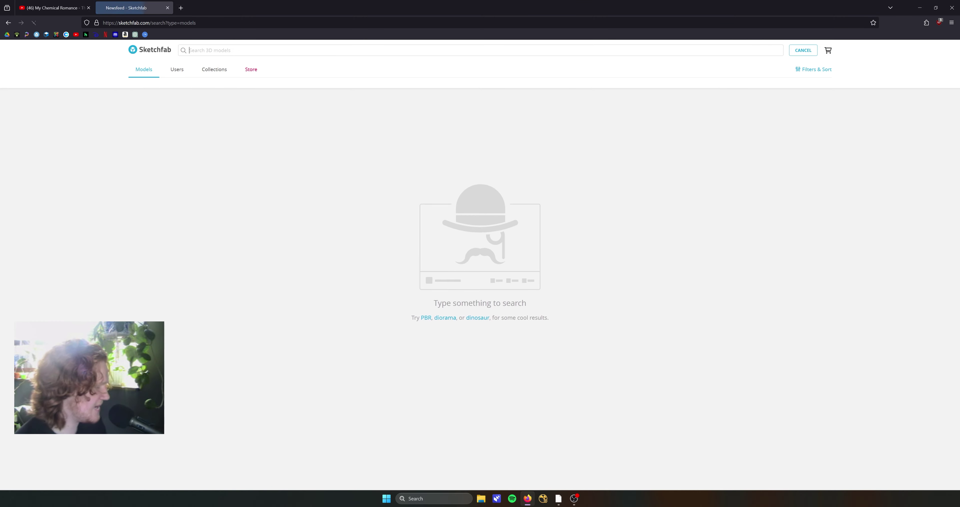
type("fly")
scroll(512, 250, "down", 10)
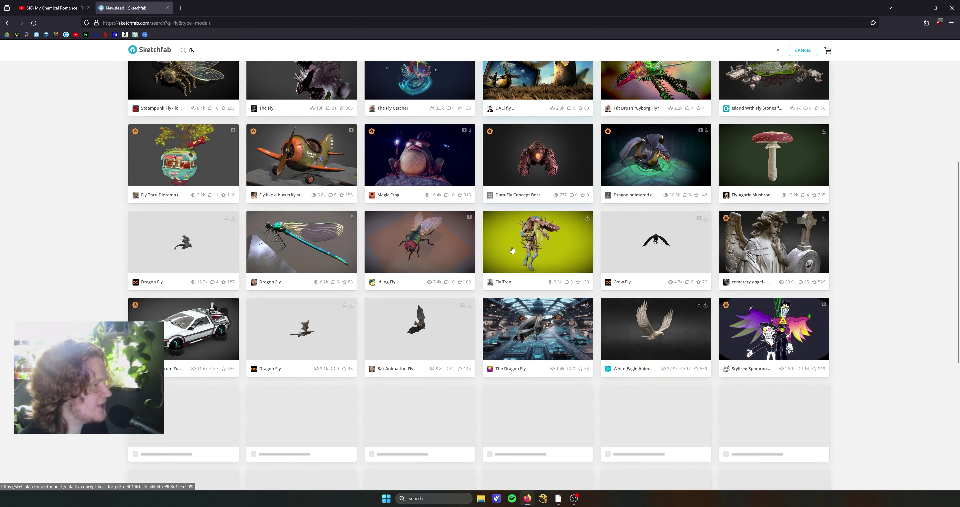
scroll(520, 269, "down", 15)
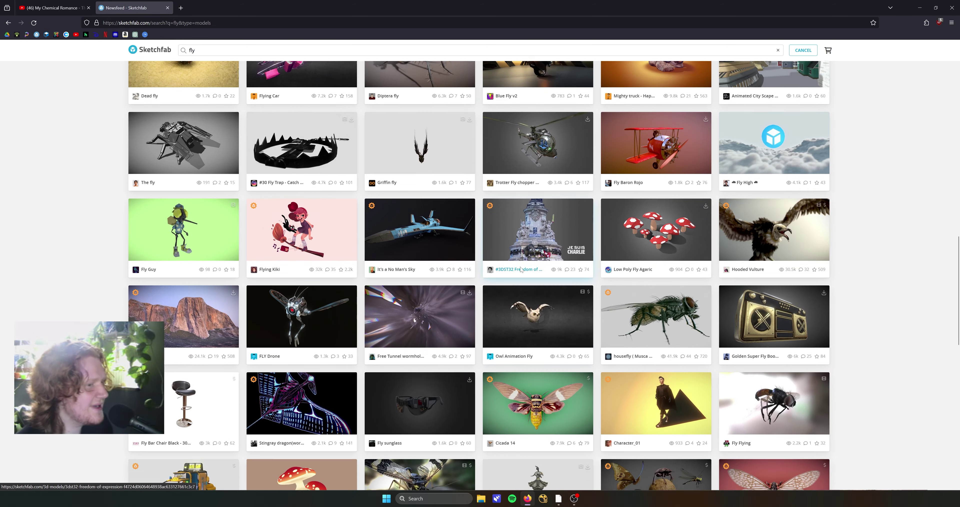
scroll(520, 270, "down", 8)
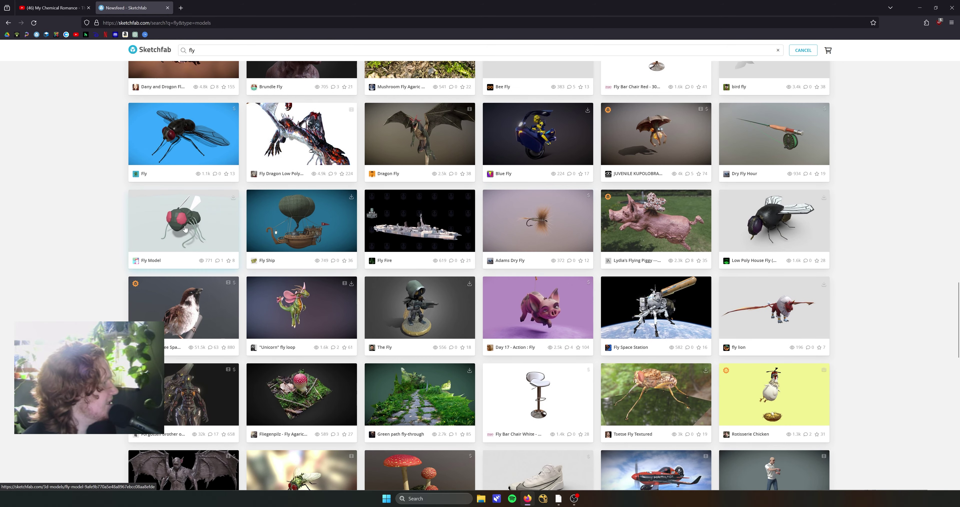
left_click(185, 228)
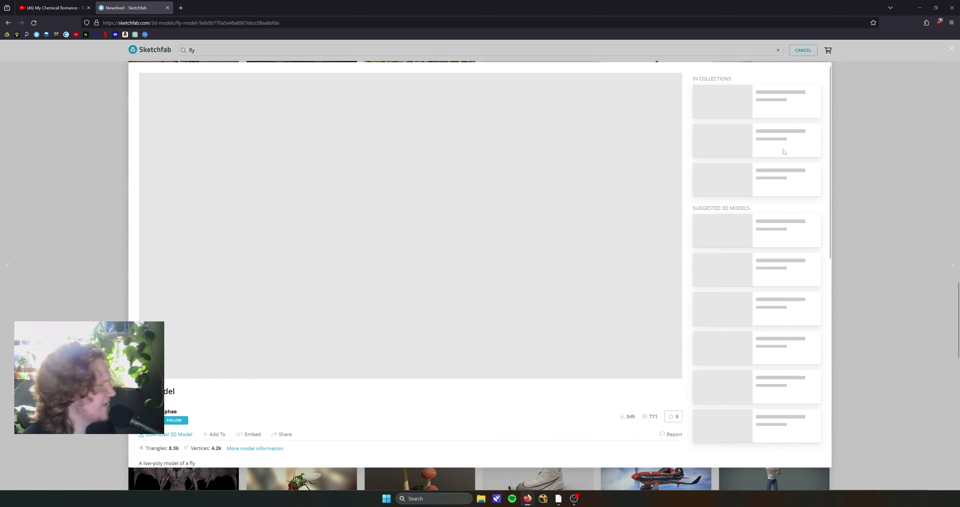
key("Escape")
Browse further fly results and view the detailed Musca domestica scan before closing its page
scroll(424, 362, "down", 10)
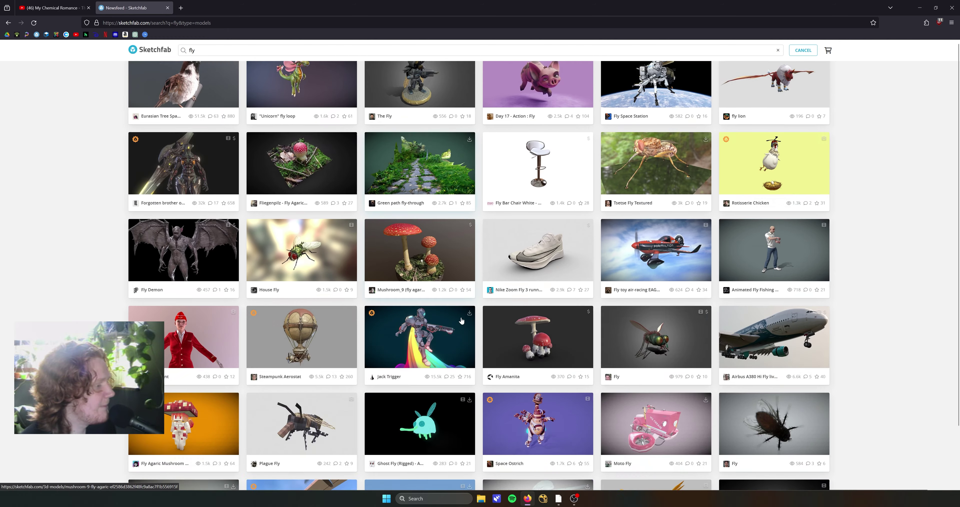
scroll(509, 304, "down", 7)
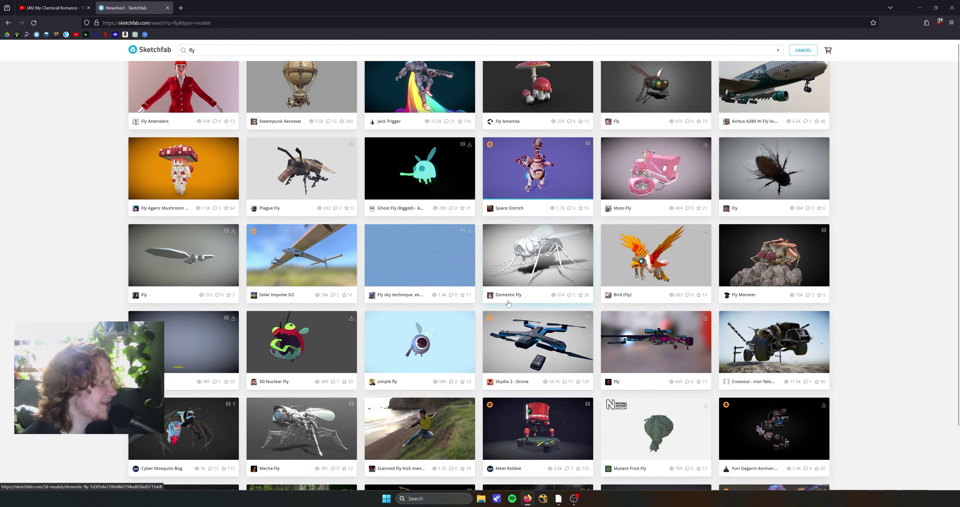
scroll(508, 304, "down", 4)
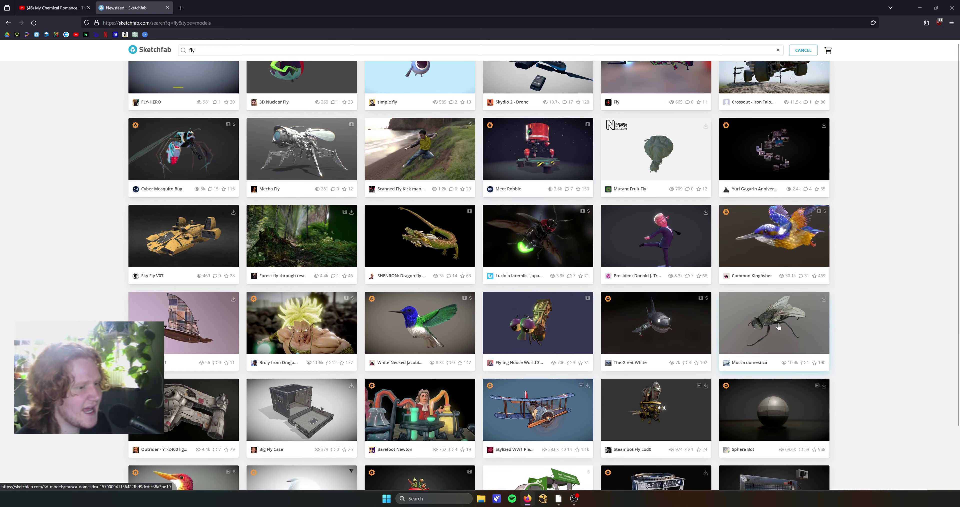
left_click(772, 321)
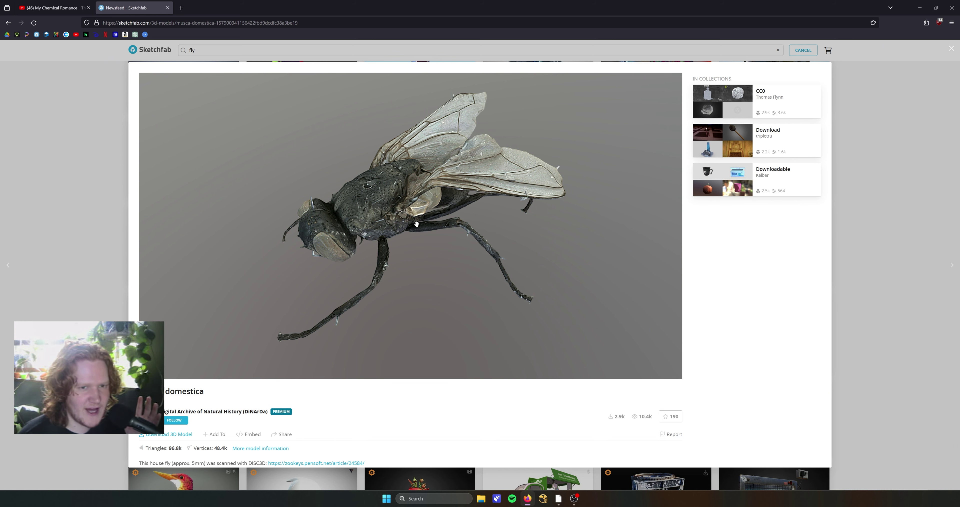
left_click(952, 49)
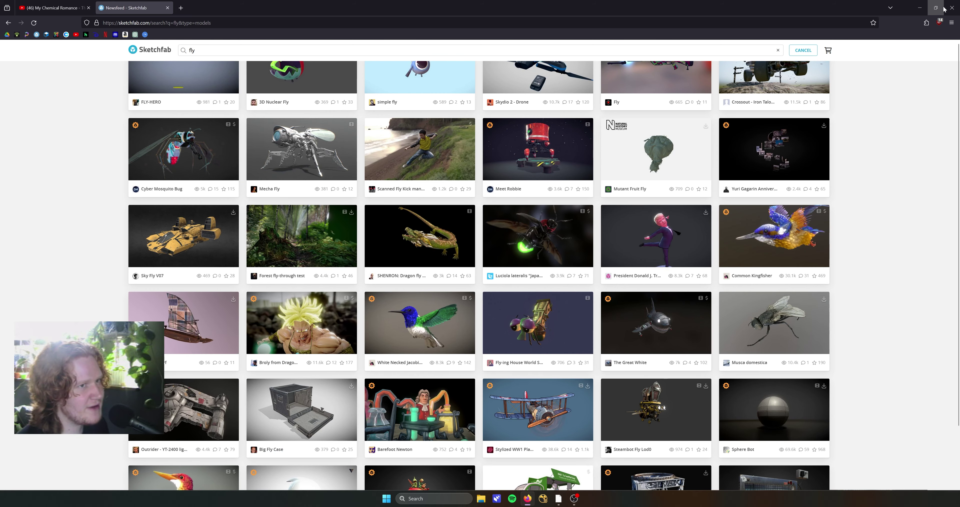
Switch to Blender, bring the Fly model into the swarm scene, and raise it along Z above the particle surface
left_click(920, 7)
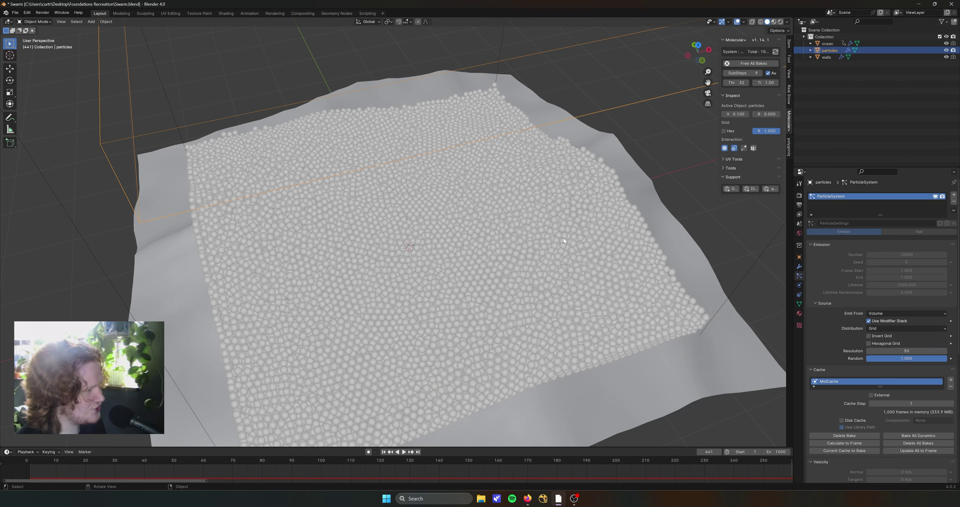
left_click(13, 13)
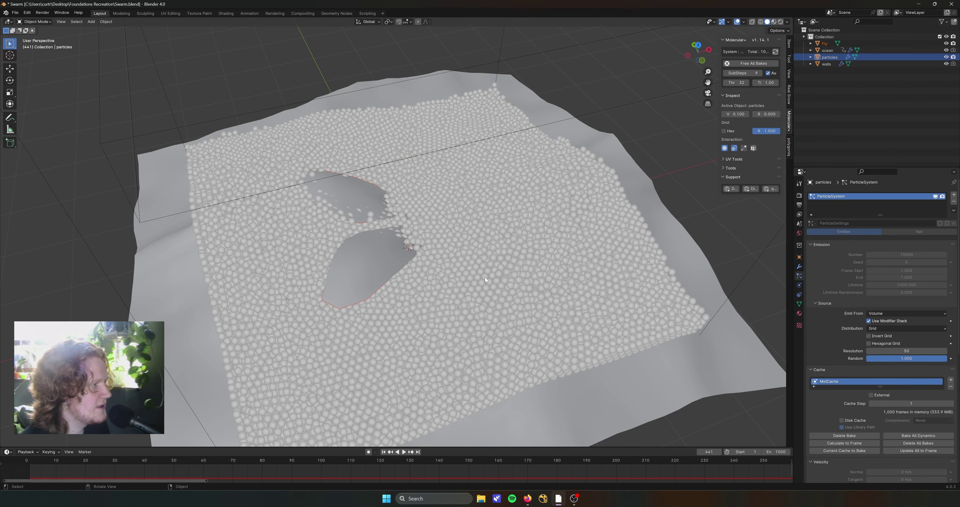
key("g")
key("z")
left_click(506, 191)
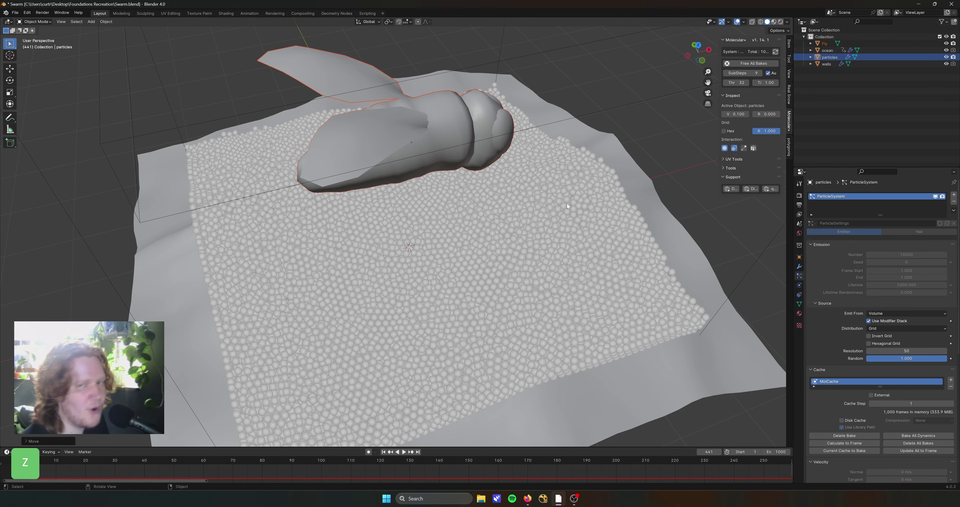
Display the scene in Material Preview and examine the fly's body, head and wings up close
mouse_move(567, 203)
middle_mouse_down()
mouse_move(531, 191)
mouse_move(502, 165)
mouse_move(530, 186)
mouse_move(572, 147)
mouse_move(499, 136)
mouse_move(428, 143)
middle_mouse_up()
key("z")
left_click(535, 207)
middle_click_drag(366, 144, 462, 200)
middle_click_drag(464, 164, 474, 183)
scroll(352, 159, "up", 4)
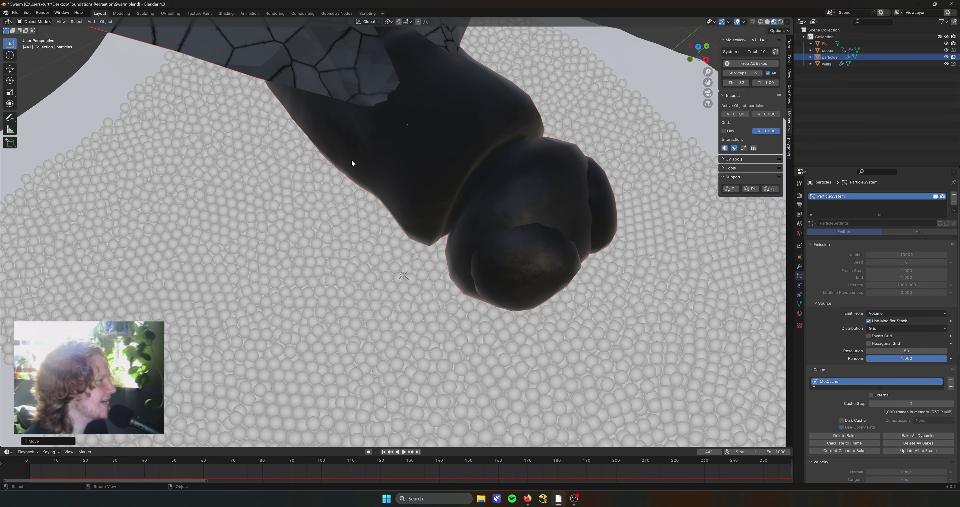
scroll(354, 158, "down", 3)
middle_click_drag(364, 161, 376, 139)
Switch to Firefox, close the Sketchfab tab, and review the swarm in the music video around 4:14 and 1:20, leaving it paused
left_click(527, 499)
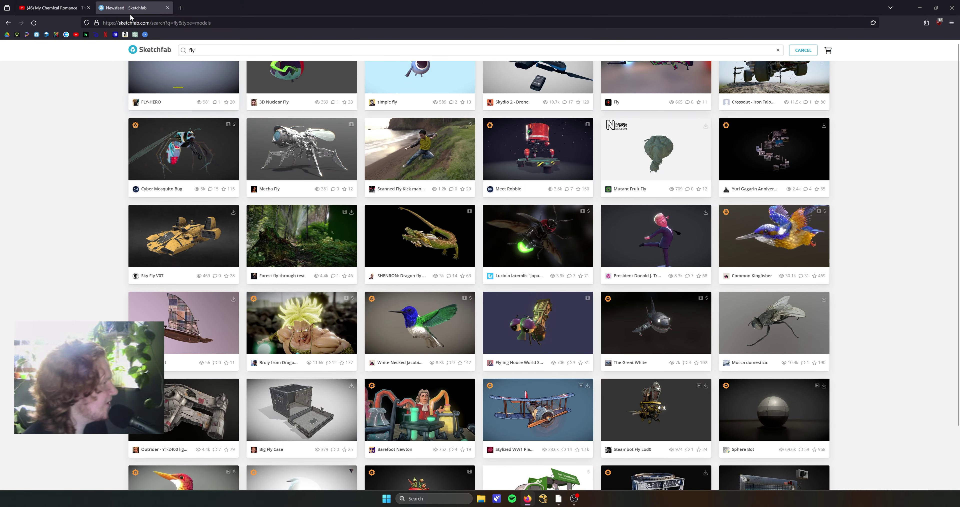
left_click(169, 7)
left_click(436, 316)
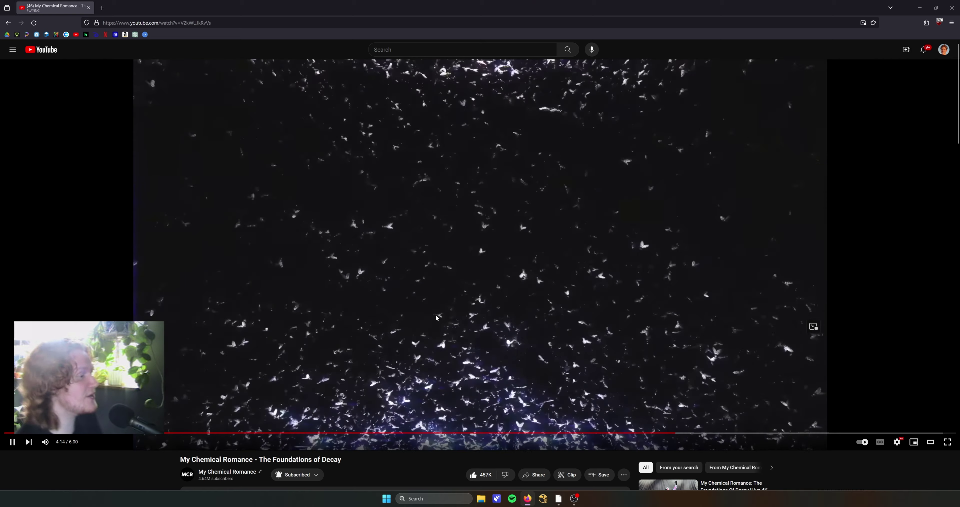
left_click(452, 216)
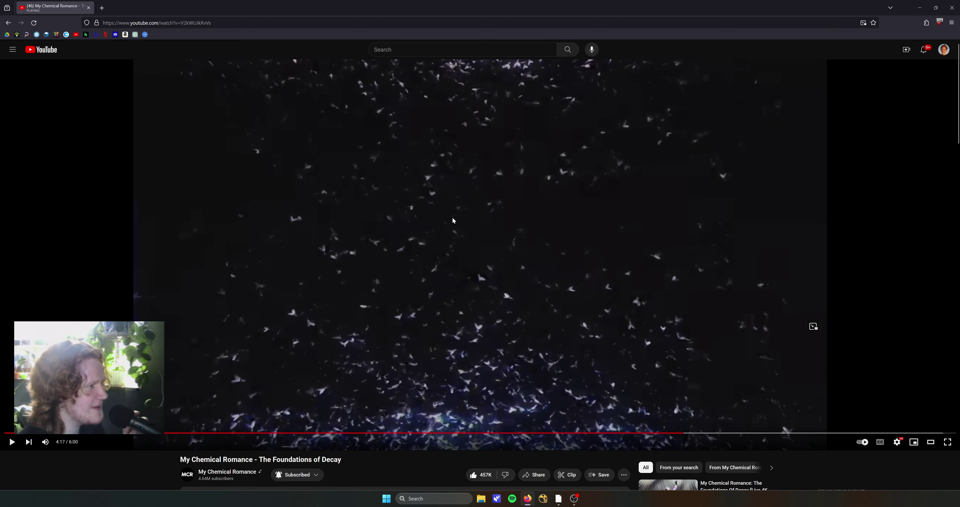
left_click(452, 234)
left_click(223, 432)
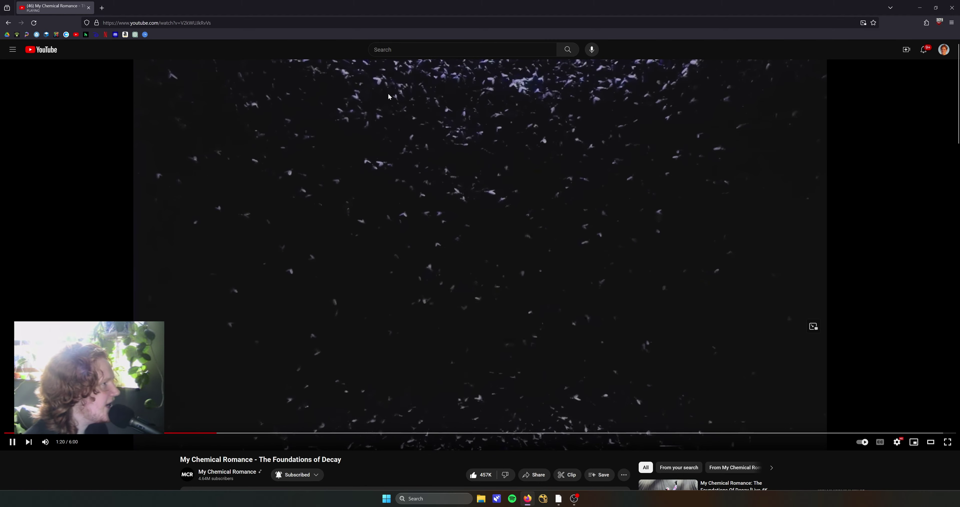
key("space")
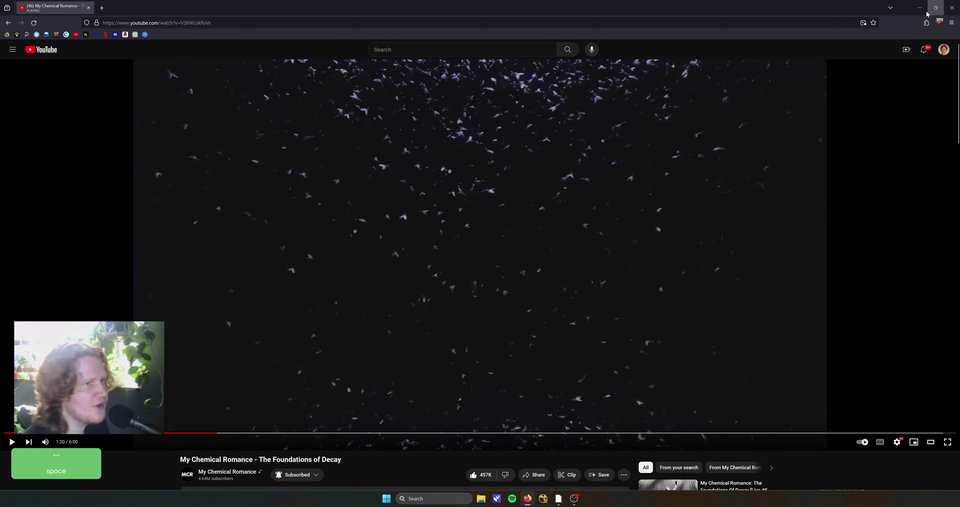
Switch to Blender and create a new collection named Flies in the Scene Collection
left_click(920, 8)
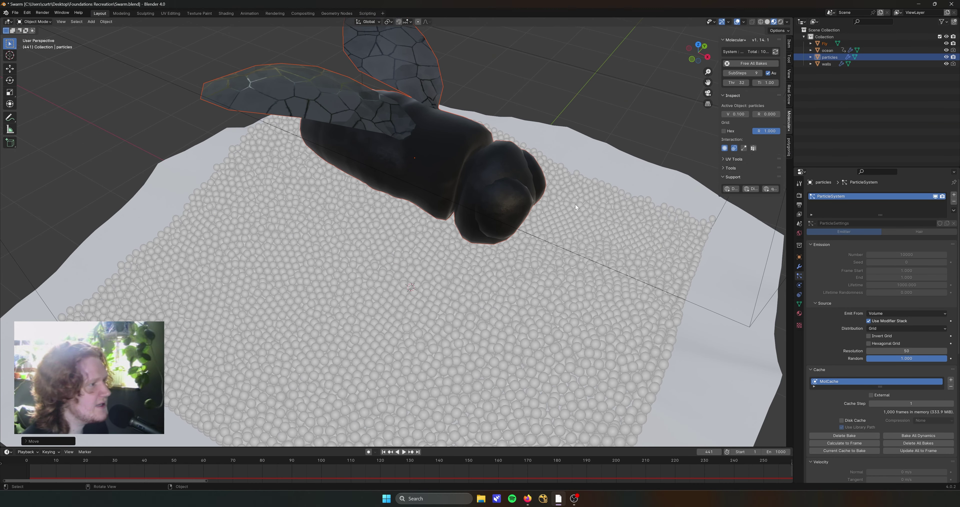
middle_click_drag(521, 181, 559, 345)
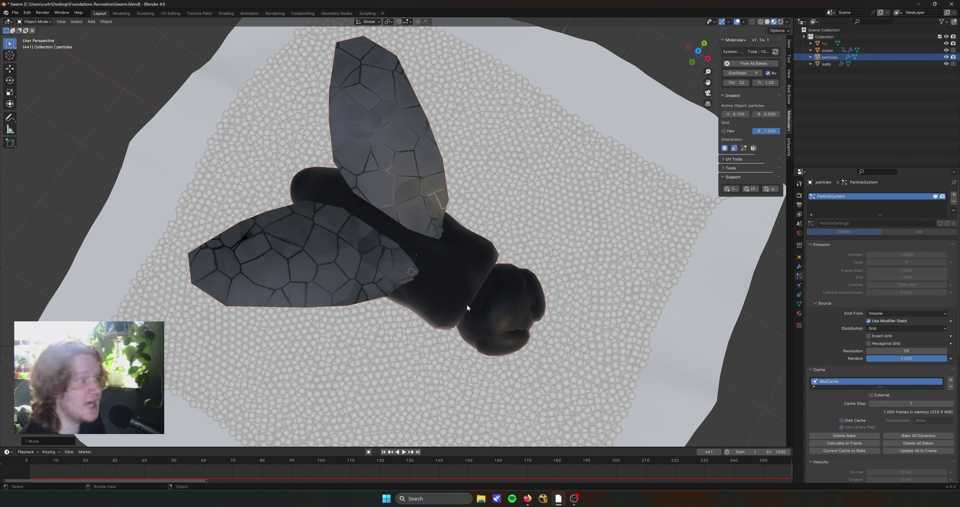
middle_click_drag(466, 303, 496, 232)
left_click(835, 44)
right_click(869, 107)
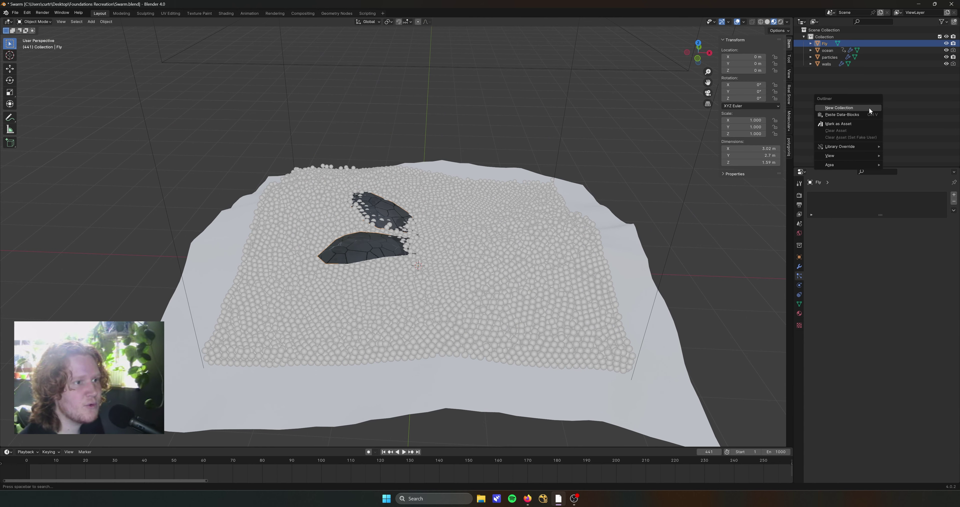
left_click(860, 107)
left_click(825, 70)
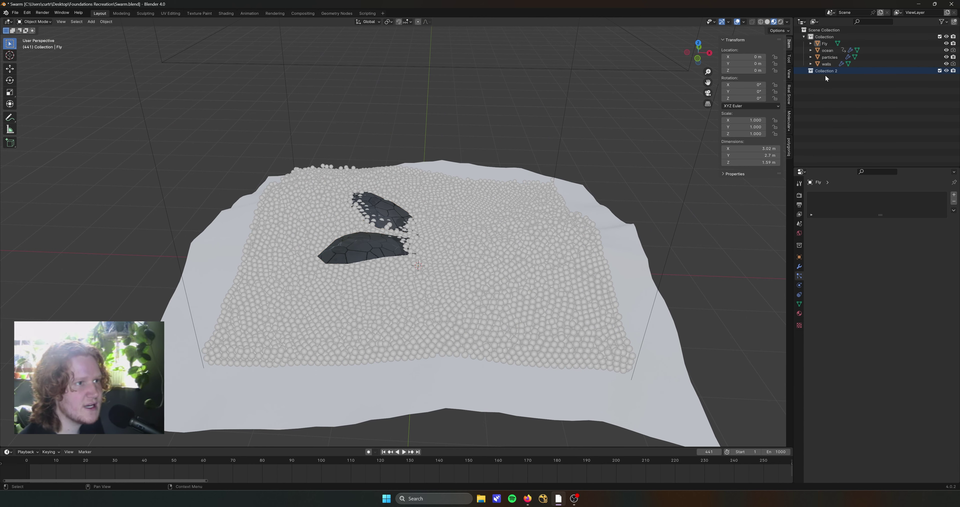
left_click(804, 37)
double_click(825, 44)
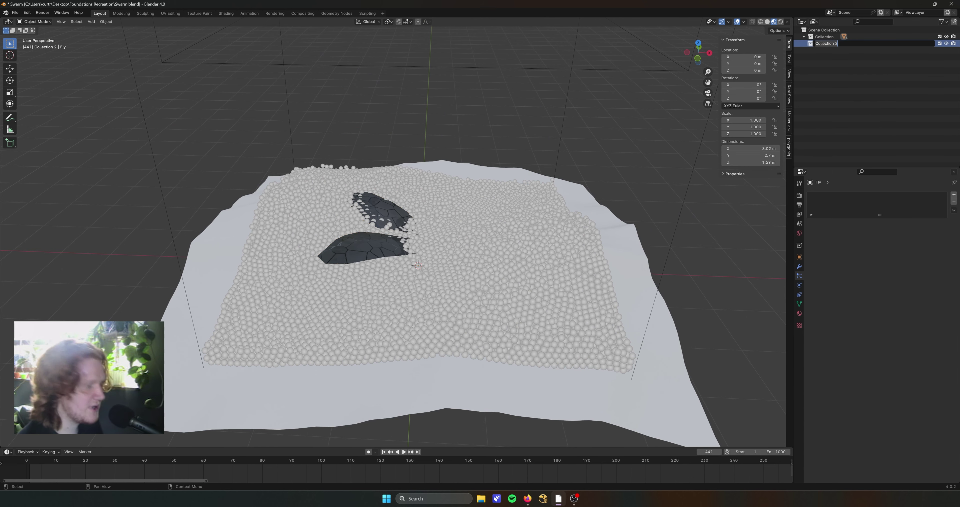
key("Return")
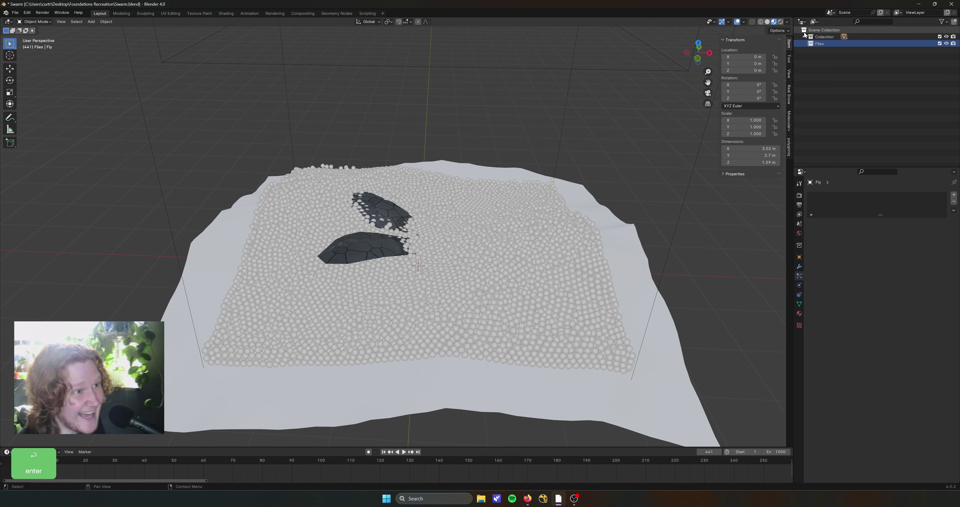
Move the Fly object into the Flies collection and rename it Fly.001
left_click(803, 37)
left_click_drag(825, 44, 823, 70)
double_click(826, 70)
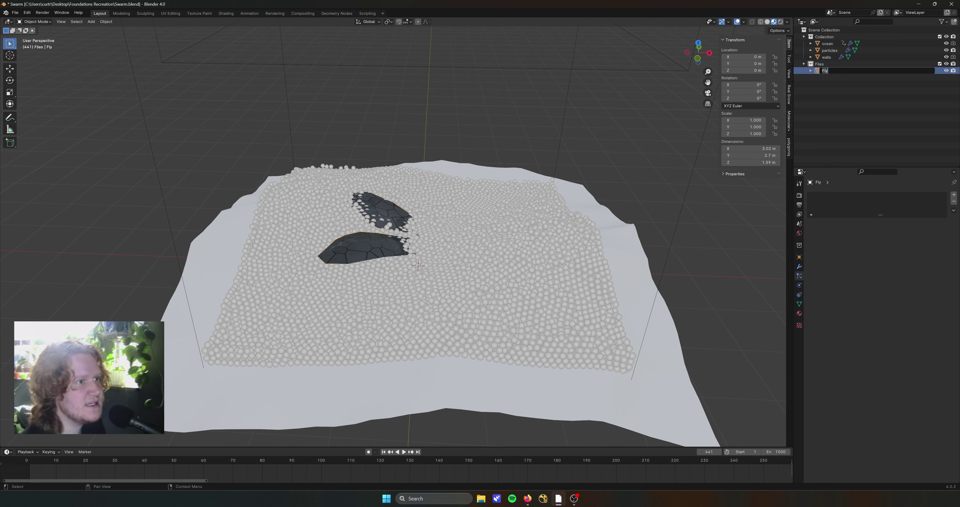
type(".00")
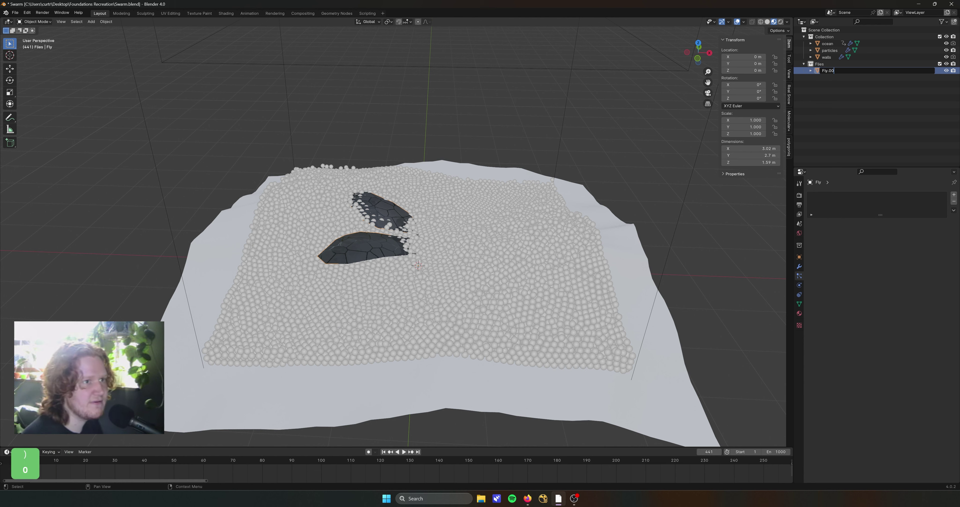
type("1")
key("Return")
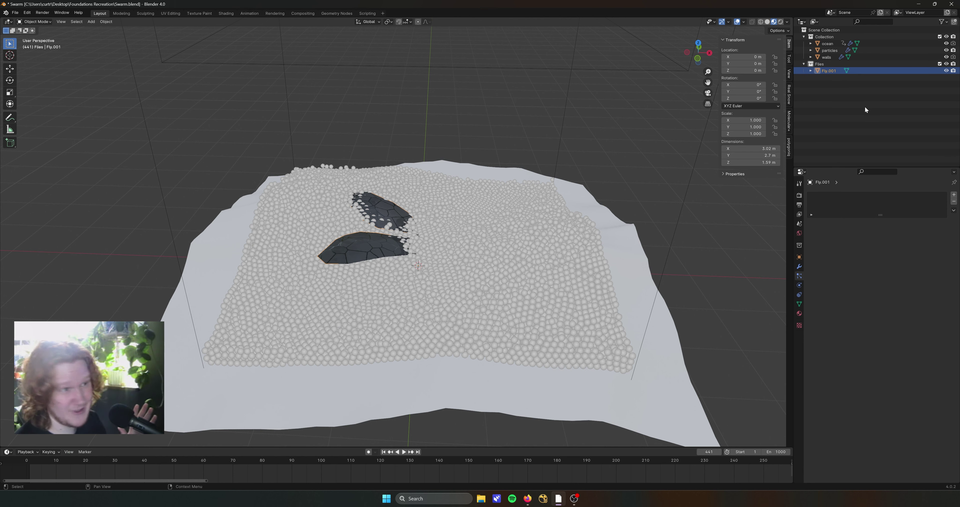
Set the particles object's particle system to render as Collection
left_click(826, 44)
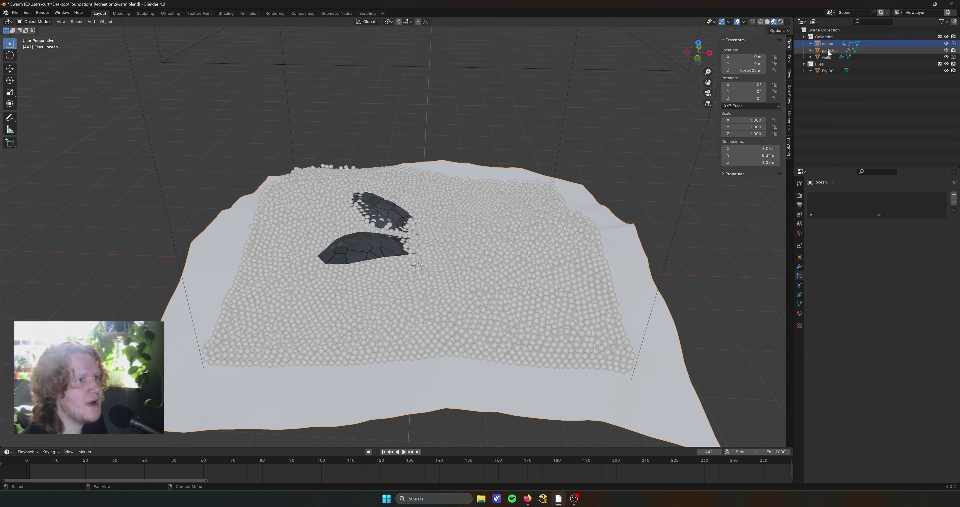
left_click(828, 50)
scroll(823, 320, "down", 12)
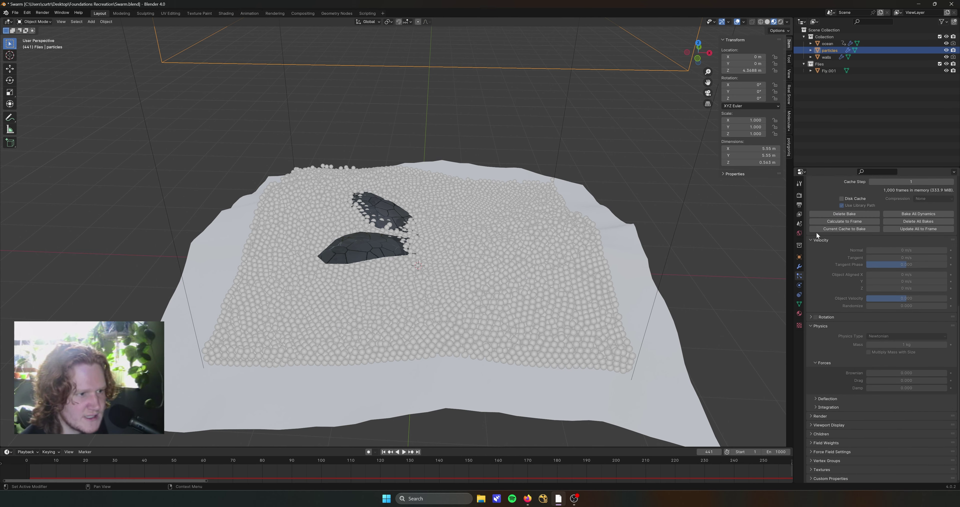
left_click(820, 416)
left_click(880, 361)
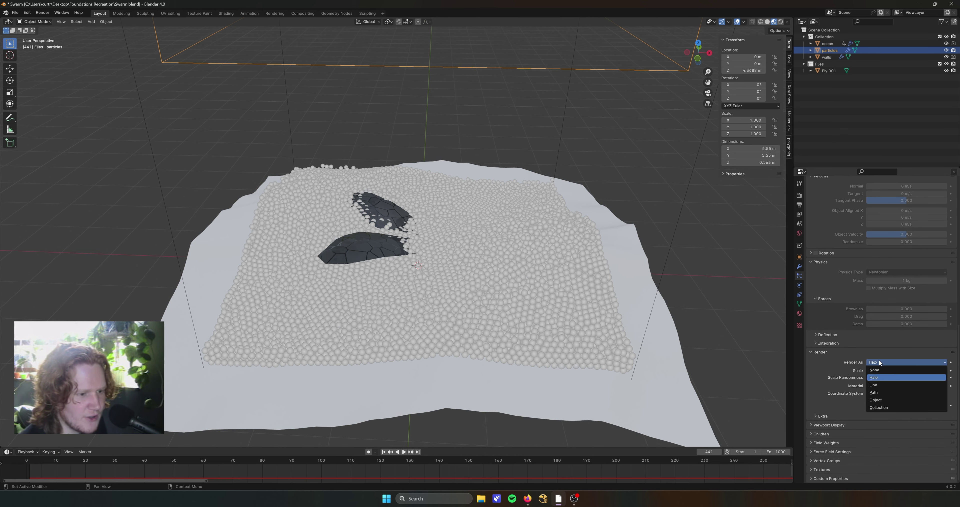
left_click(879, 407)
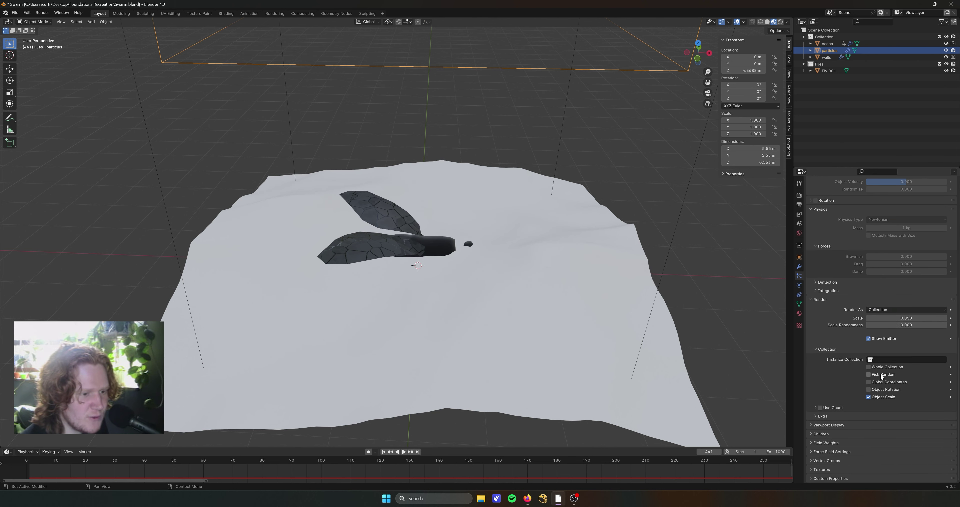
Use Flies as the particle system's instance collection and enable Pick Random and Object Rotation
left_click(898, 359)
left_click(884, 376)
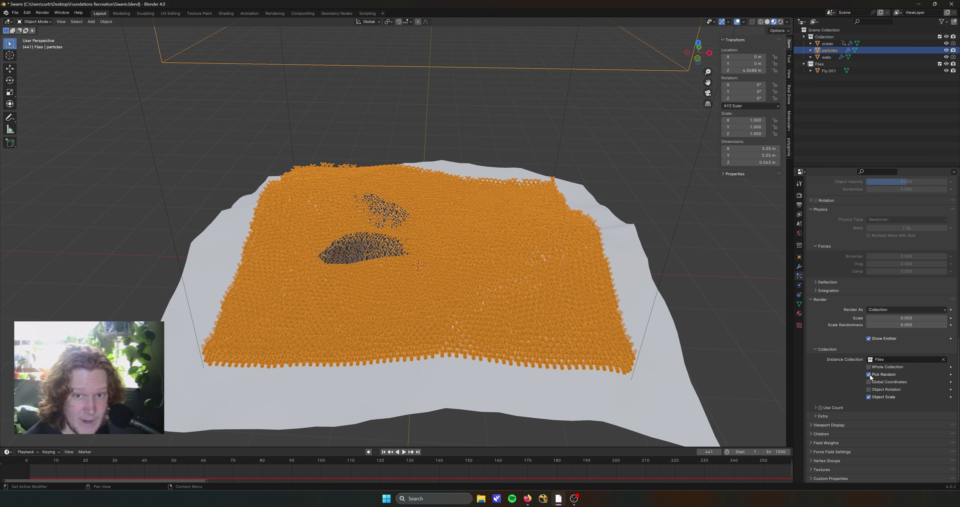
left_click(868, 390)
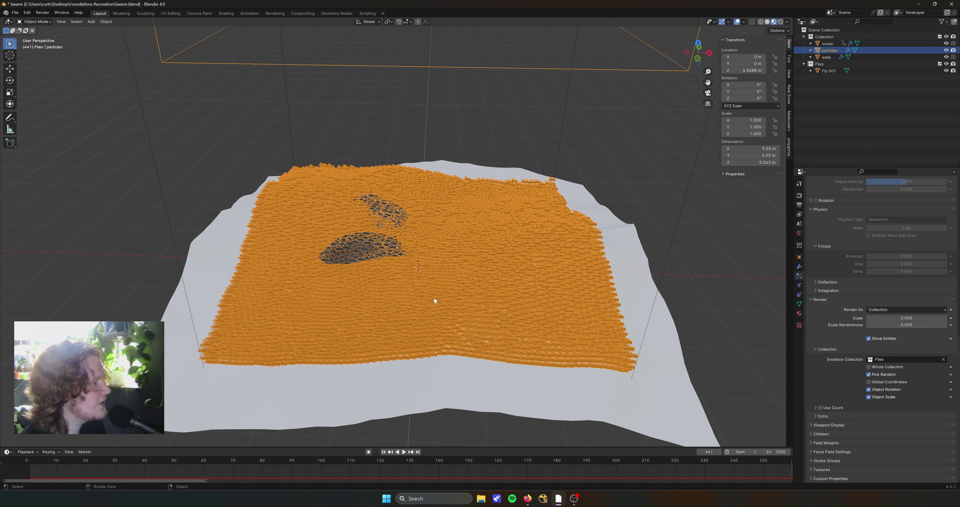
Try rotating Fly.001 and a duplicate of it to vary the particle instances' orientation, and undo the changes
left_click(825, 72)
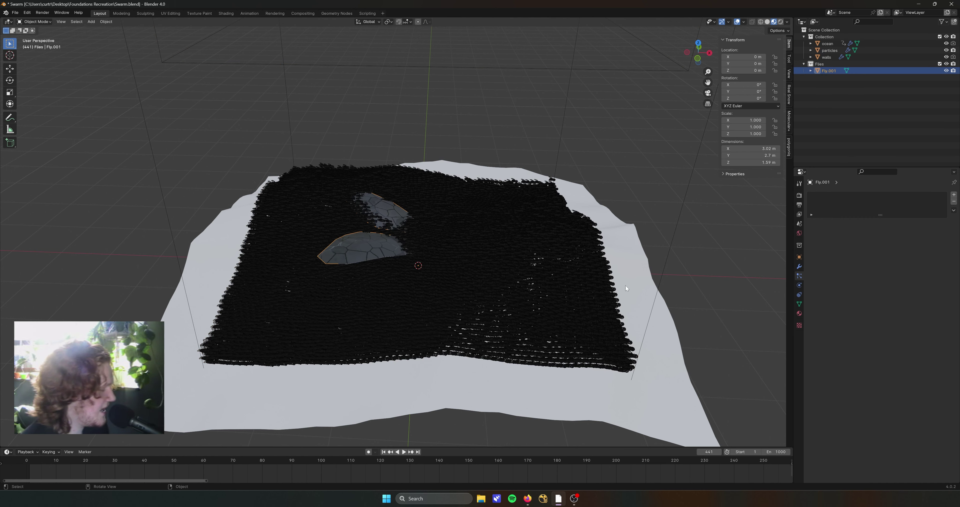
key("r")
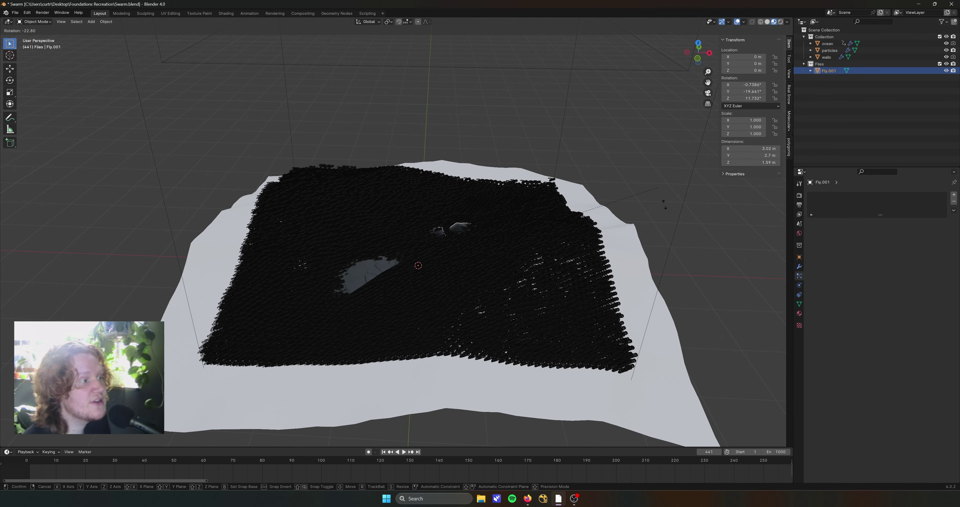
left_click(627, 197)
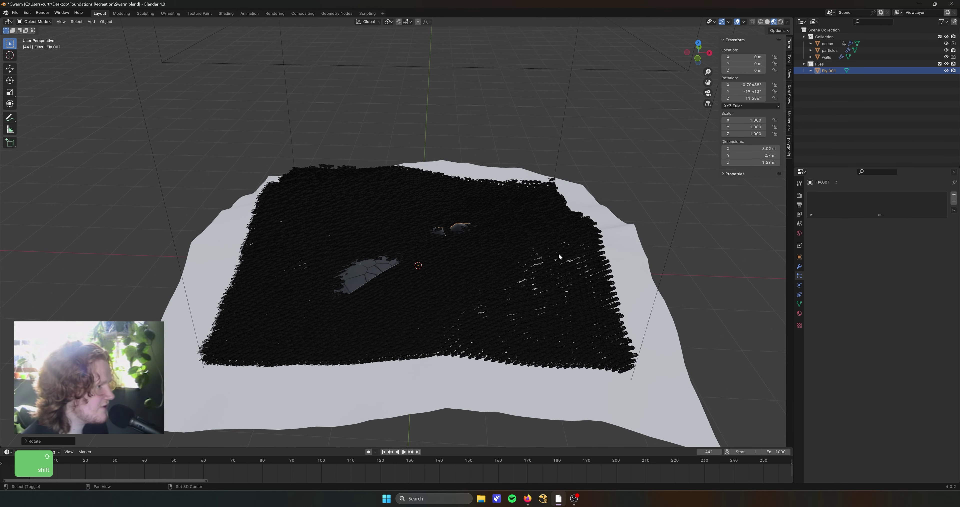
key("shift+d")
key("r")
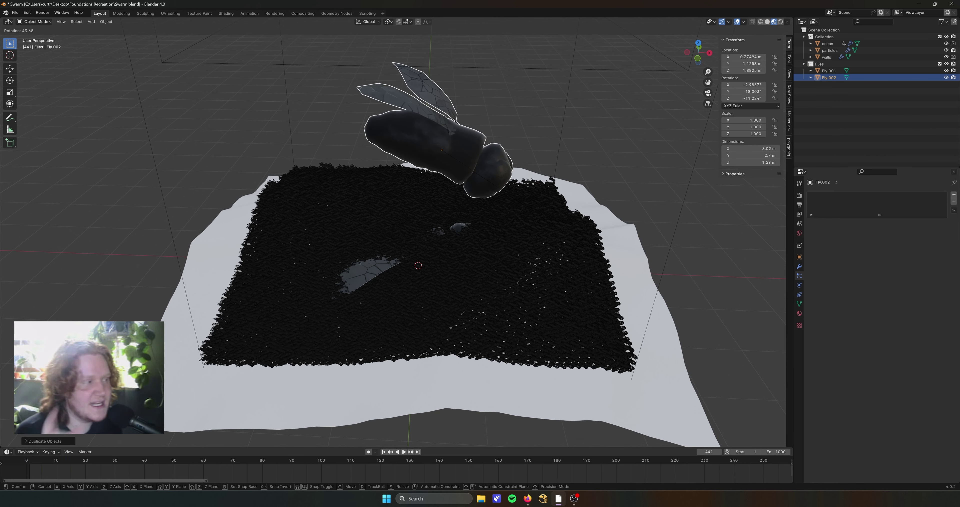
key("ctrl+z")
key("ctrl+z")
key("ctrl+z")
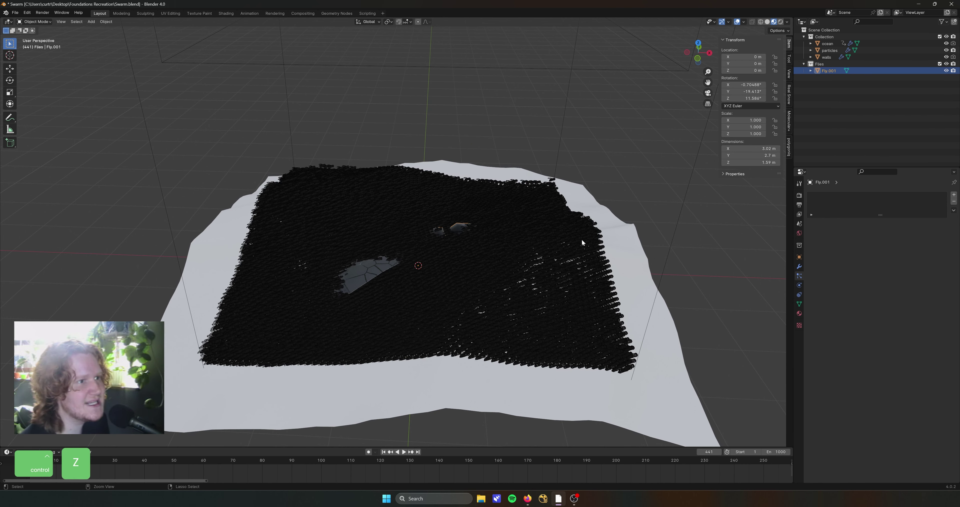
key("ctrl+z")
key("ctrl+z")
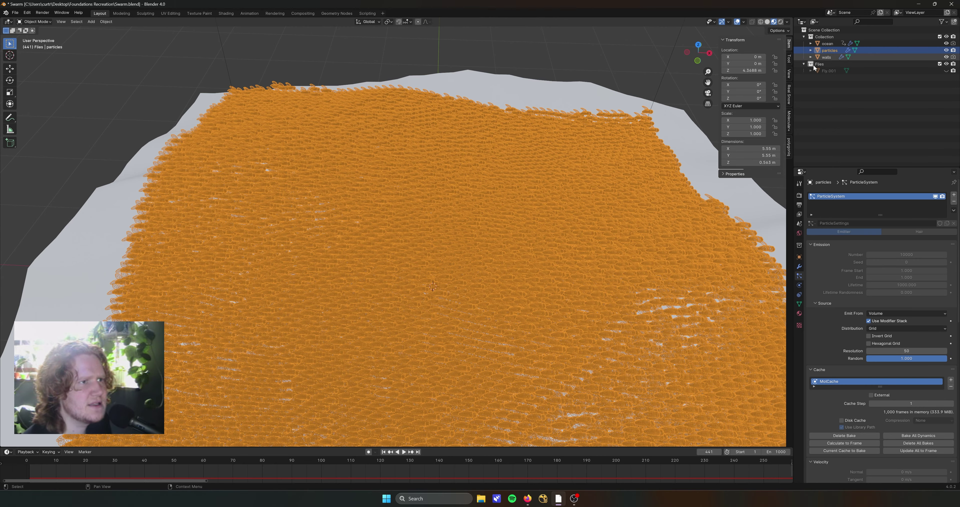
Play the animation and examine the fly-covered ocean surface from above and from lower angles
key("KP_7")
key("space")
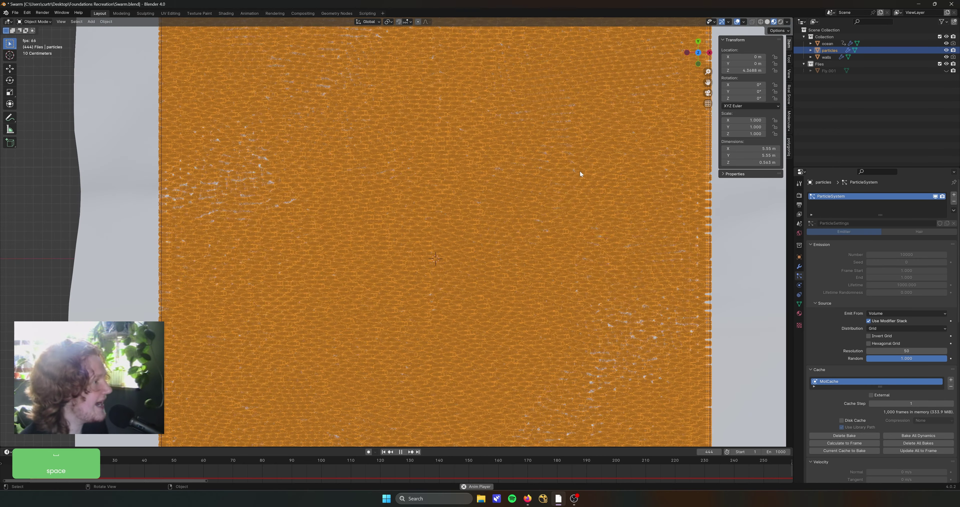
scroll(458, 232, "up", 3)
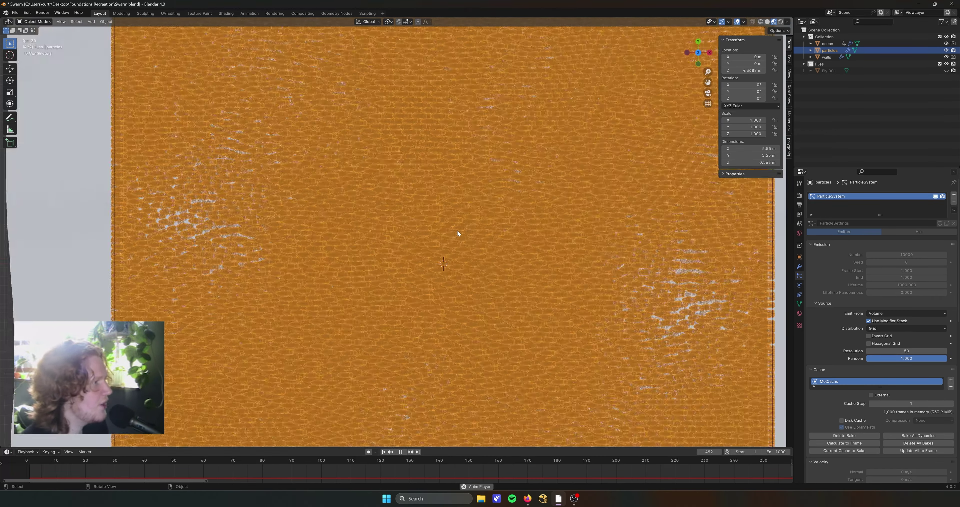
middle_click_drag(438, 255, 440, 191)
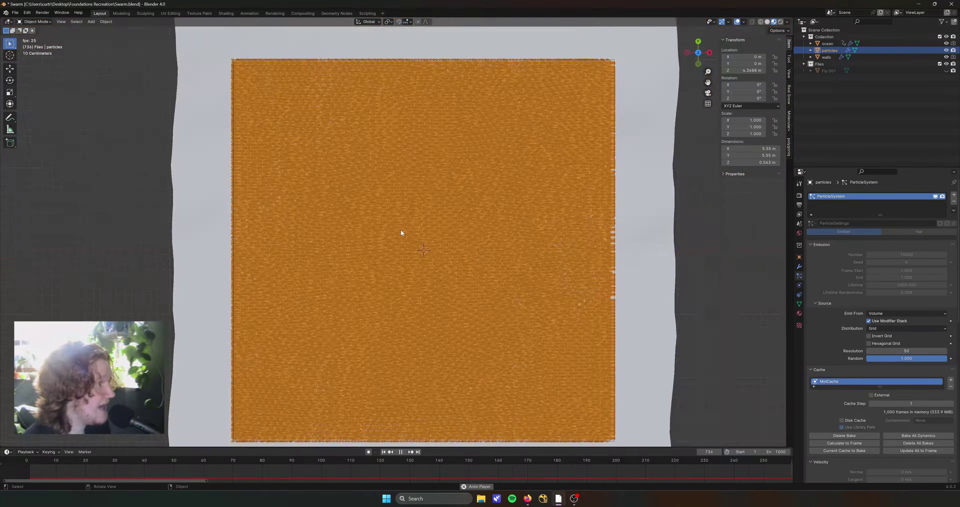
scroll(400, 230, "up", 5)
middle_click_drag(400, 230, 422, 168)
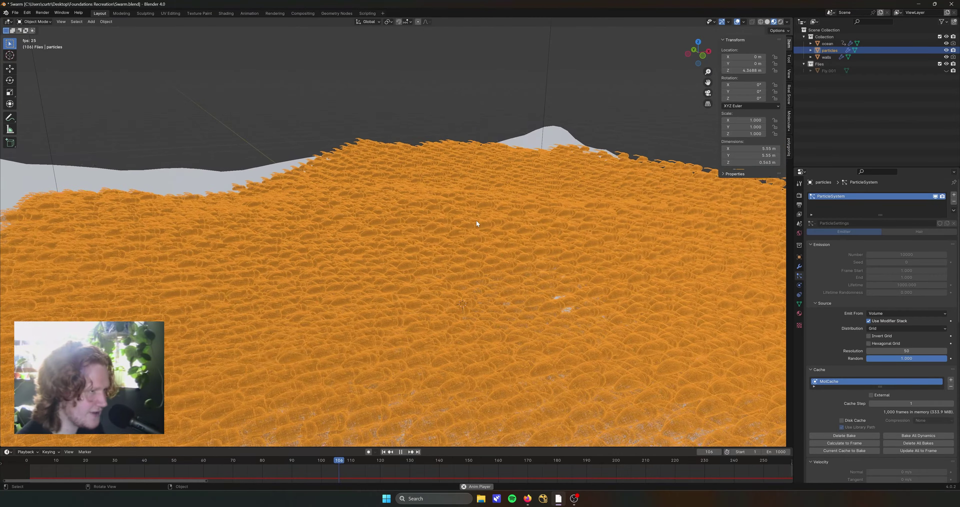
middle_click_drag(454, 213, 495, 258)
key("space")
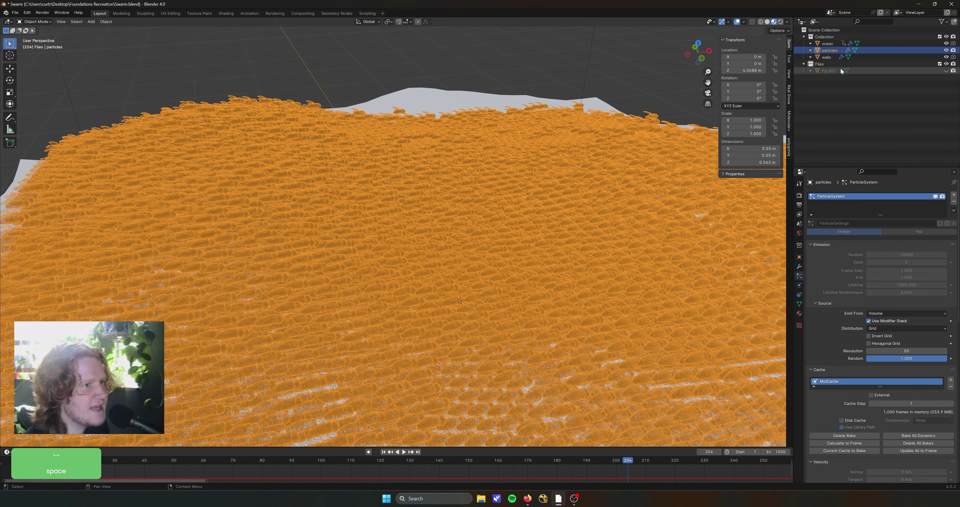
Hide the simulation objects' Collection, unhide and select Fly.001, and go back to frame 1
left_click(945, 37)
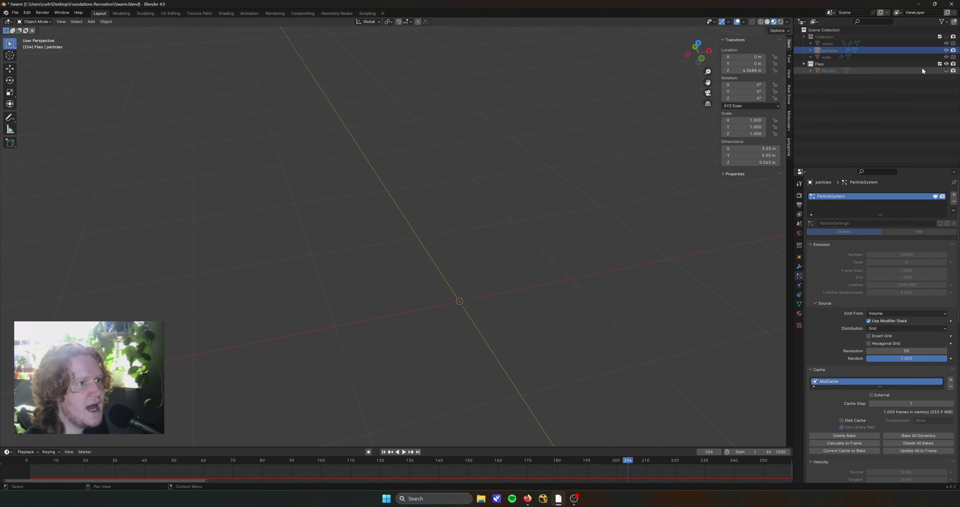
left_click(946, 70)
left_click(830, 70)
middle_click_drag(555, 320, 539, 261)
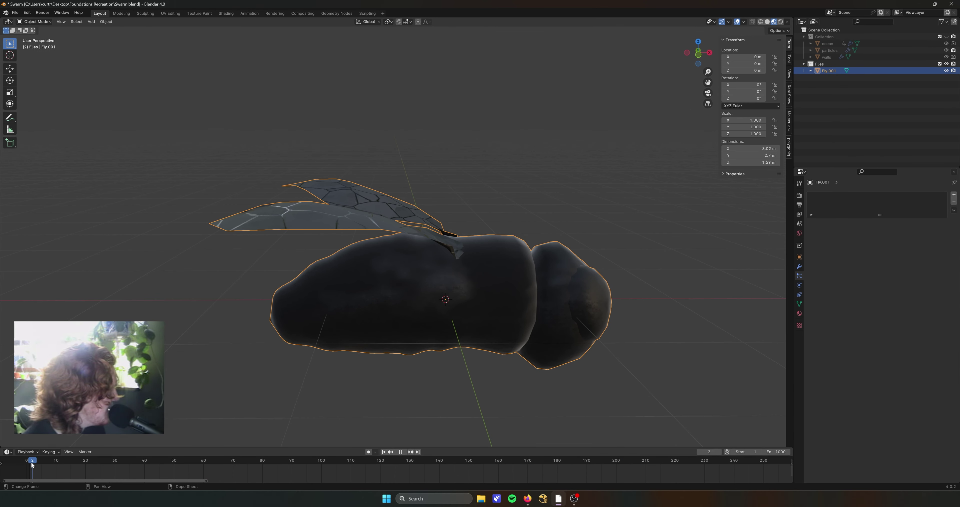
key("shift+Left")
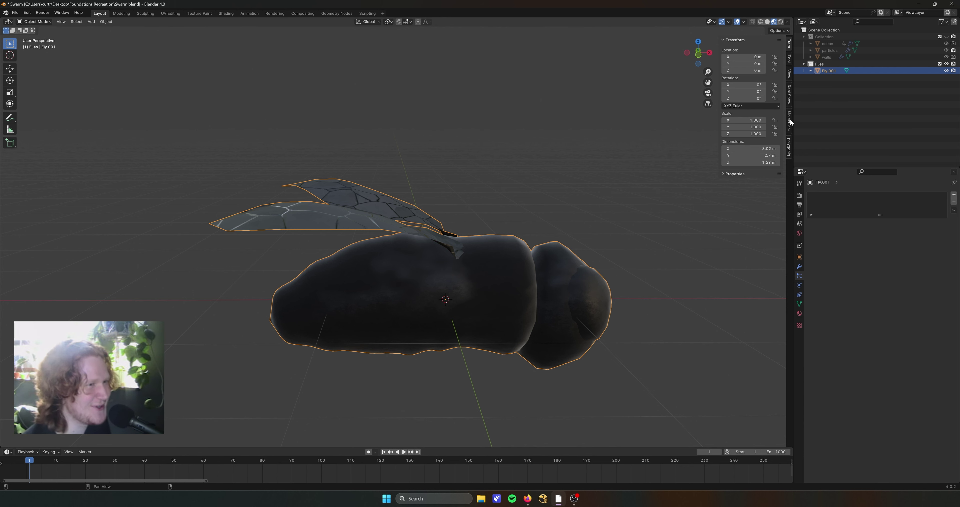
Enlarge the timeline area and change it to the Graph Editor
left_click_drag(568, 447, 568, 374)
left_click(7, 379)
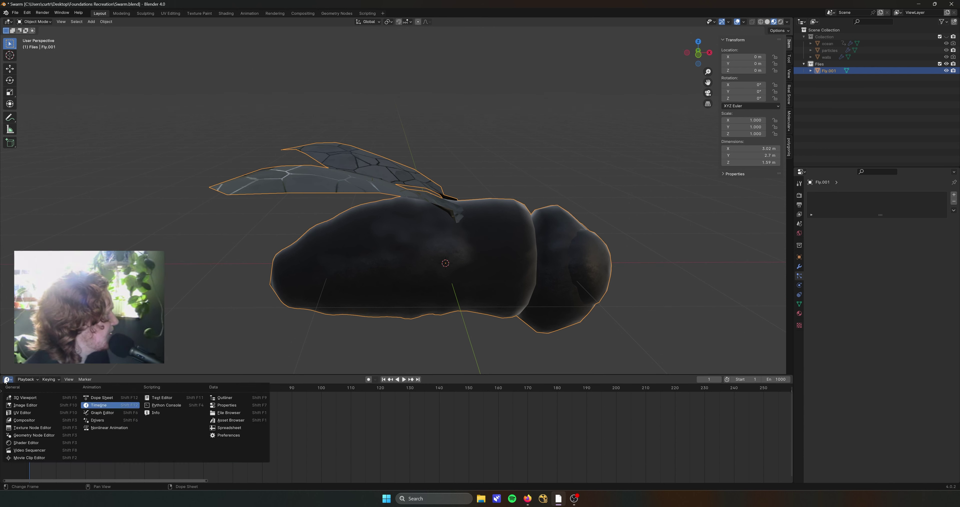
left_click(102, 412)
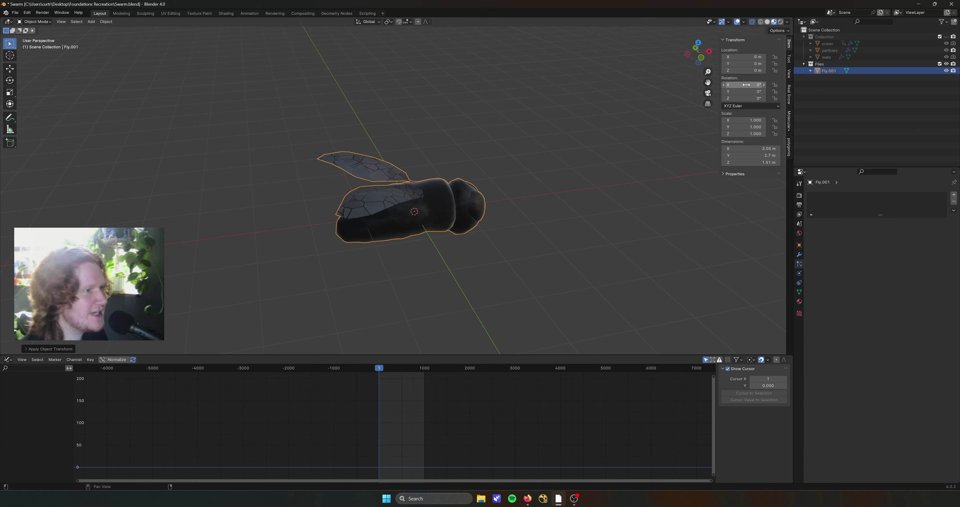
Keyframe Fly.001's rotation at frame 1 and add a Noise modifier to its X Euler Rotation curve
key("i")
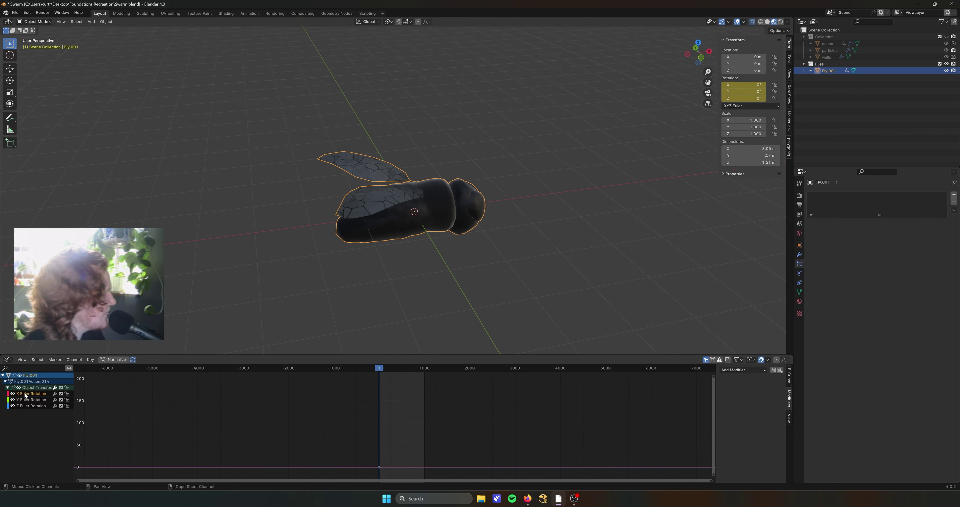
left_click(742, 369)
left_click(741, 404)
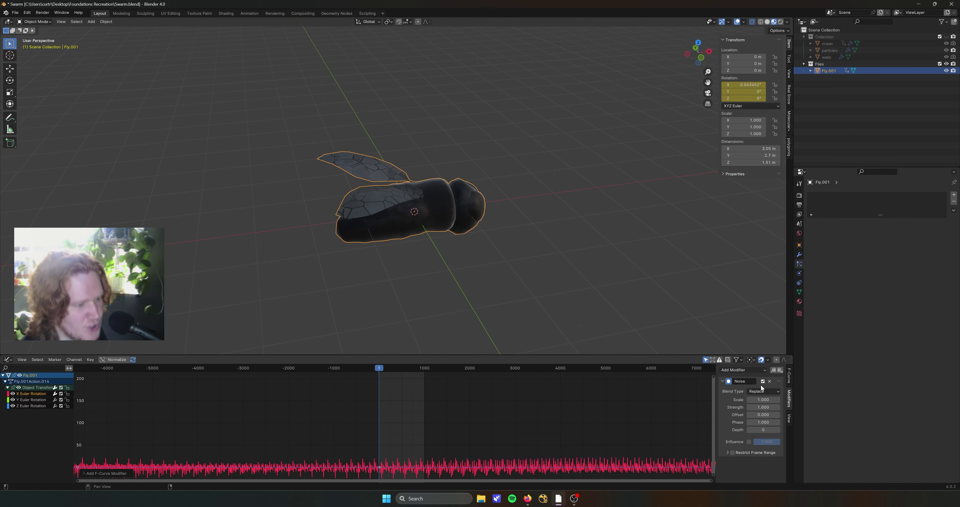
With the animation playing, try X rotation noise scales of 15 and 12 and settle on 14
key("space")
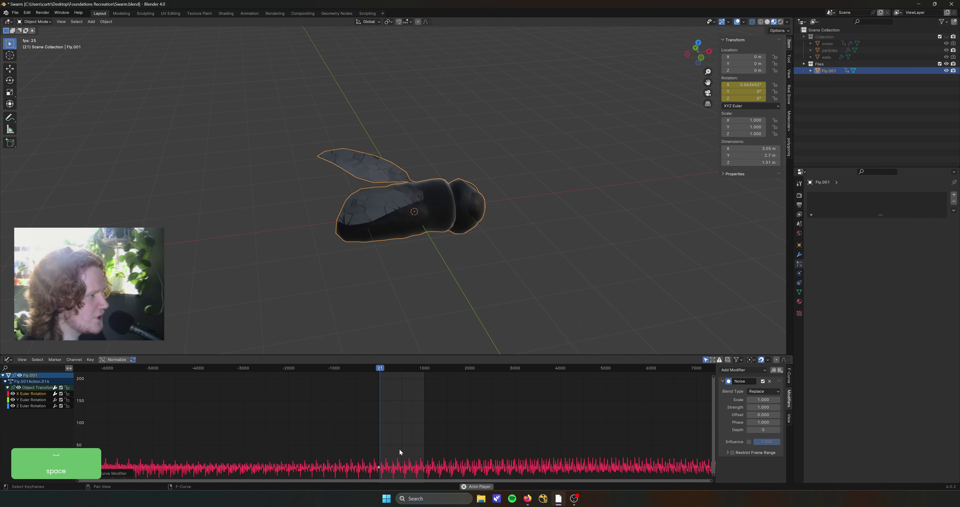
left_click(763, 400)
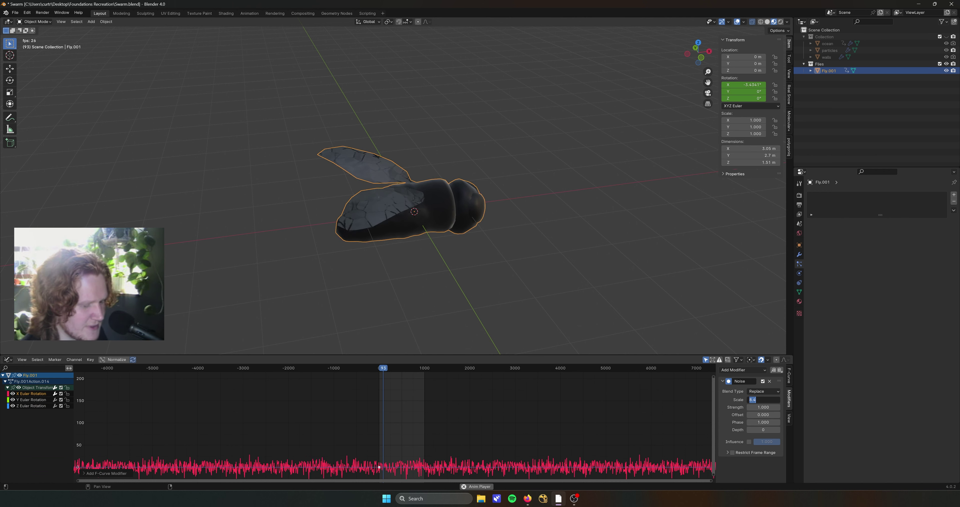
type("15")
key("Return")
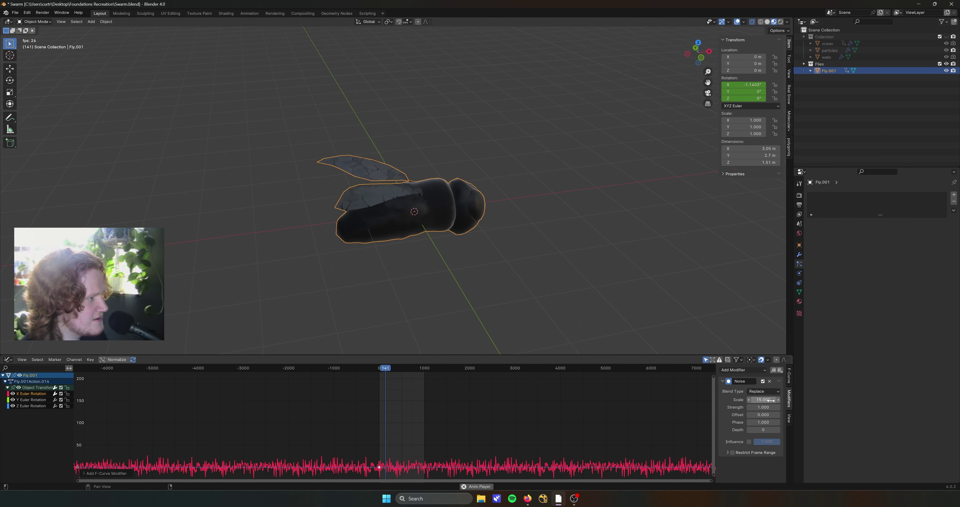
left_click(764, 399)
type("12")
key("Return")
left_click(764, 399)
type("14")
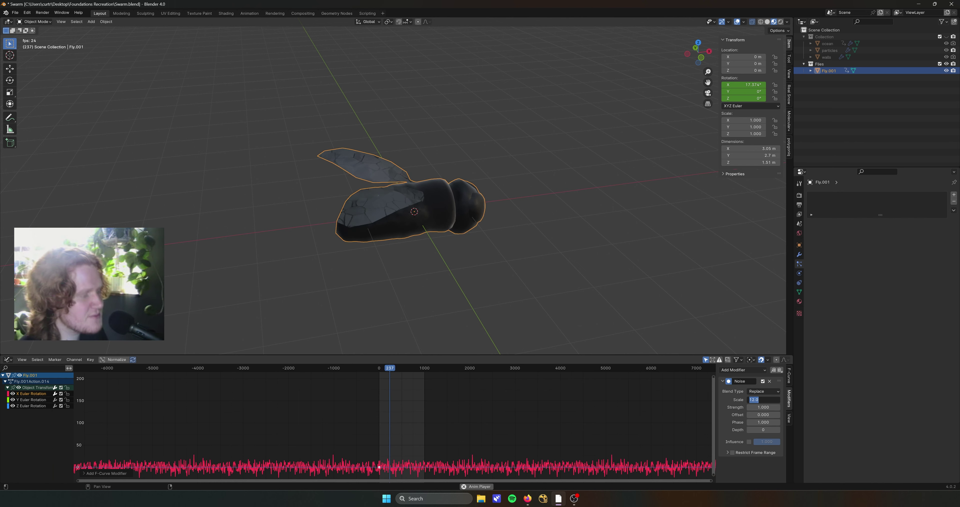
key("Return")
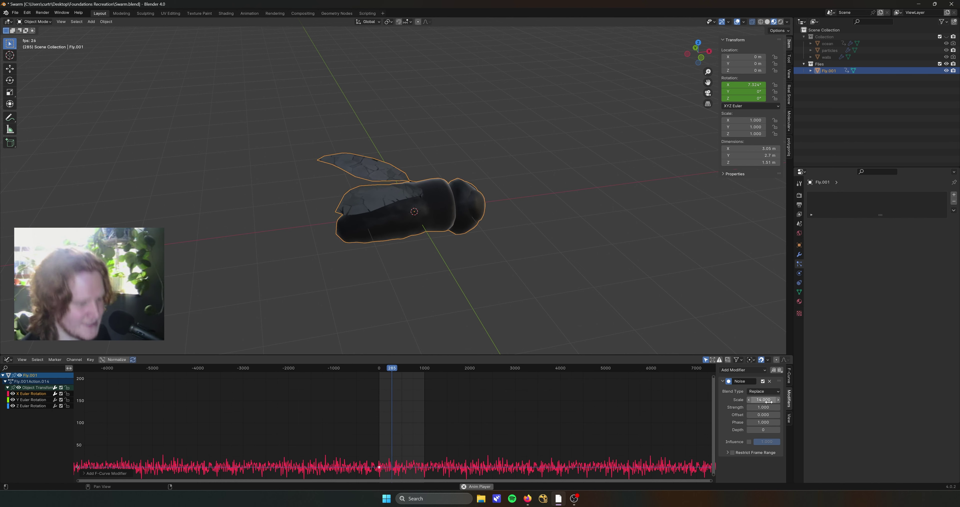
Set the X rotation noise strength to 1.4, check the fly's motion from the front, and return to frame 1
left_click(764, 407)
type("1.4")
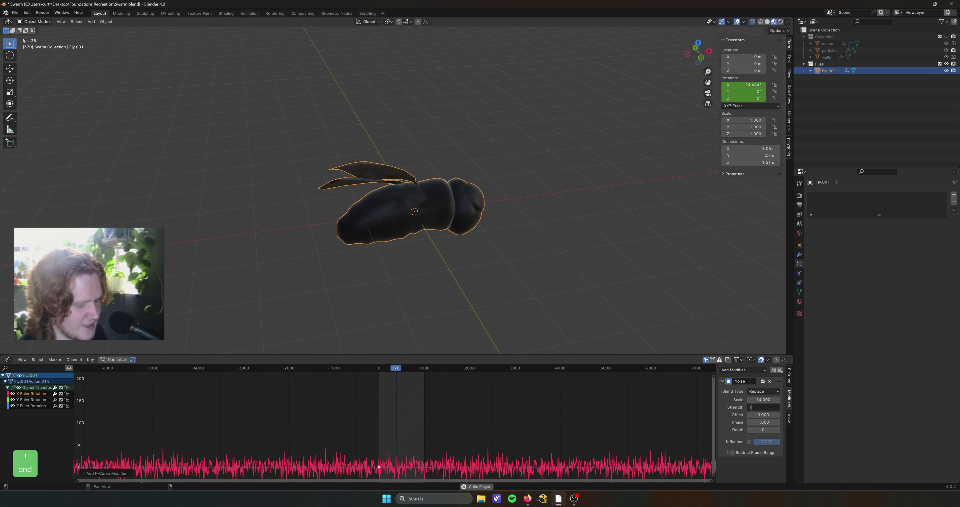
key("Return")
middle_click_drag(466, 269, 404, 231)
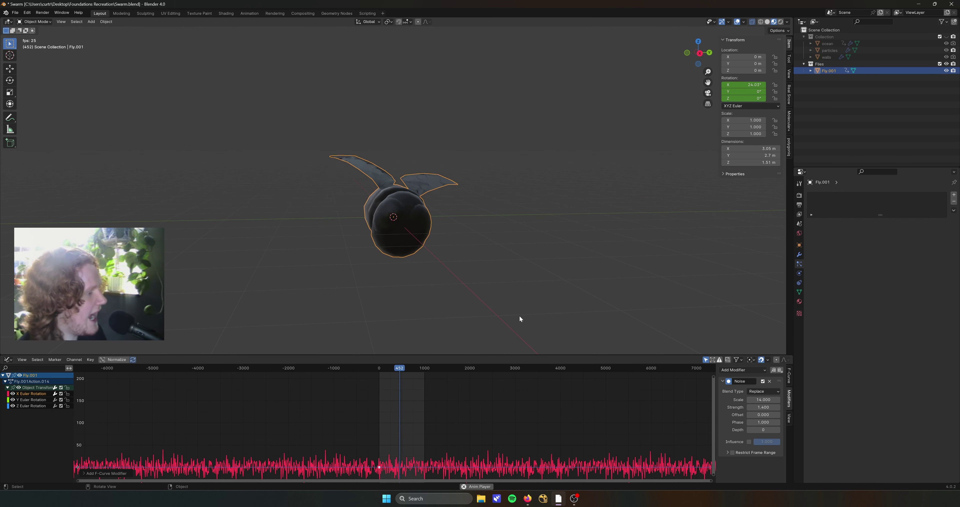
key("space")
key("shift+Left")
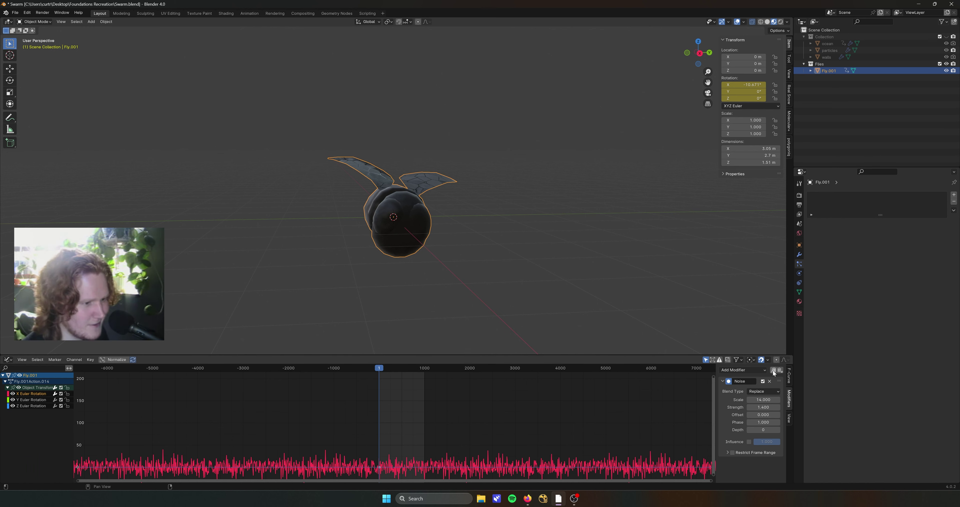
Paste the Noise modifier onto the Y Euler Rotation curve and set its offset to about 30.4
left_click(41, 400)
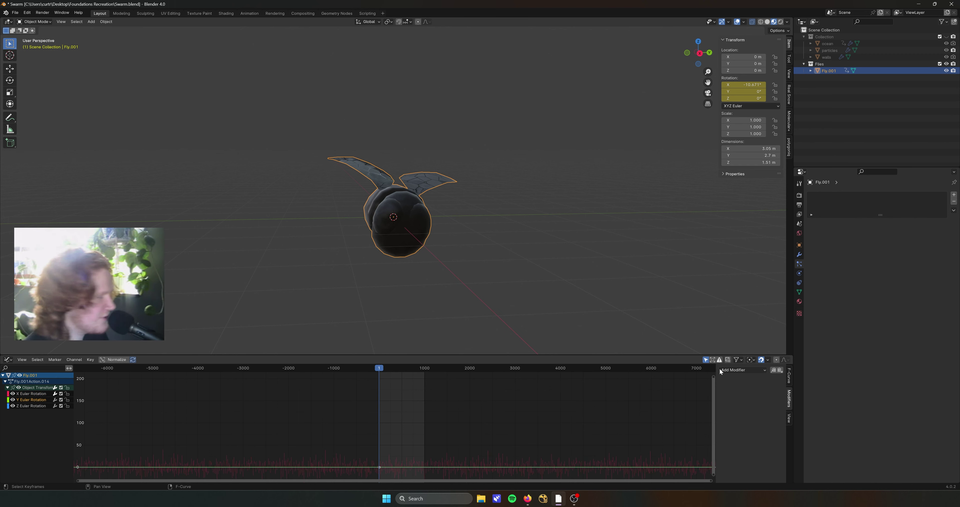
left_click(780, 370)
scroll(485, 261, "down", 2)
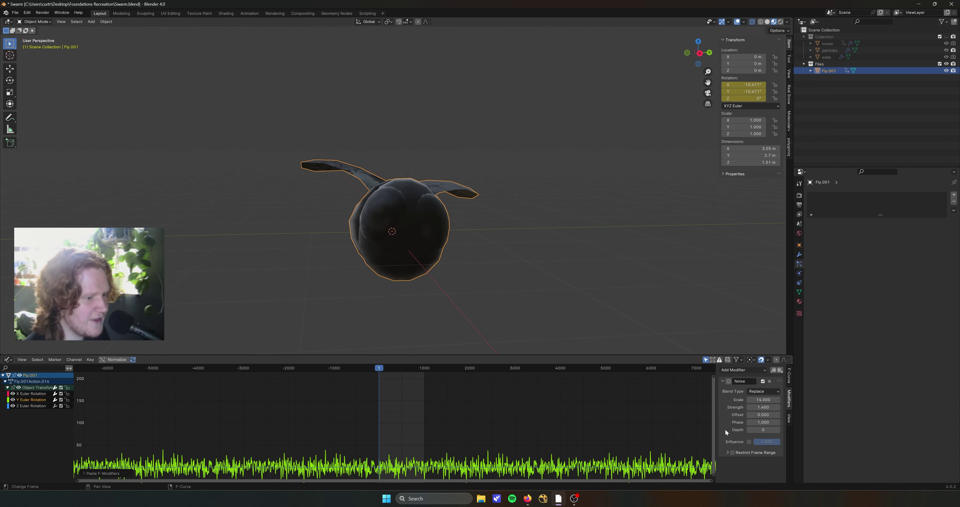
left_click_drag(763, 415, 787, 415)
Play the animation to check the fly's noise-driven rotation from several angles, and return to frame 1
key("space")
middle_click_drag(407, 229, 497, 248)
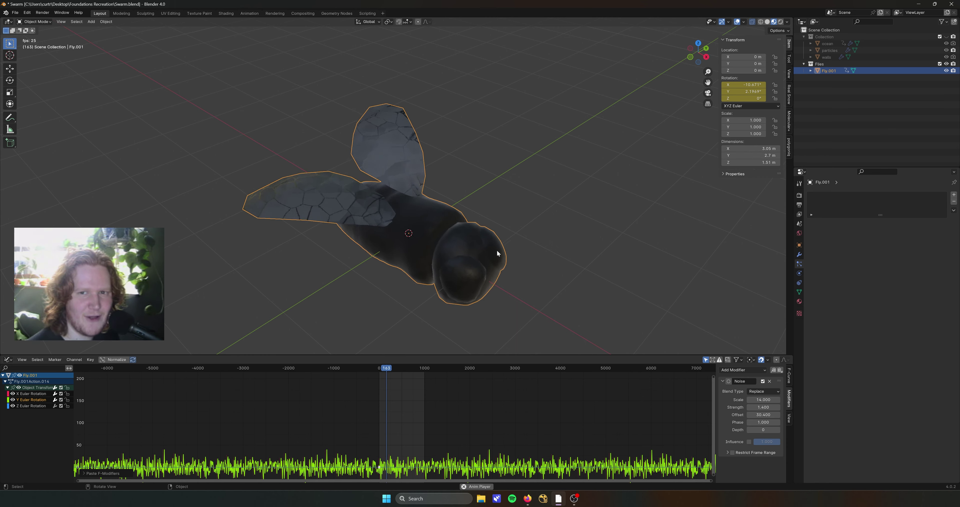
middle_click_drag(386, 228, 505, 277)
key("space")
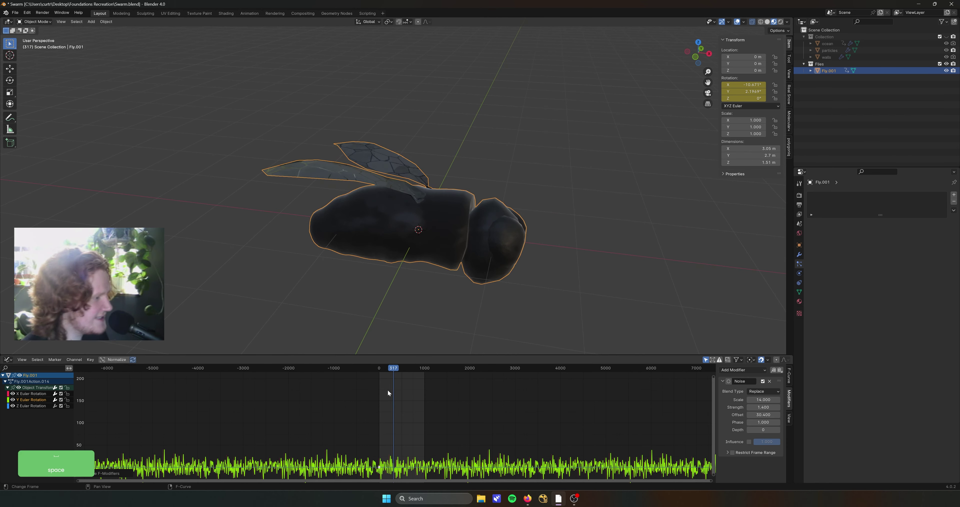
left_click(378, 369)
key("Right")
Paste the Noise modifier onto the Z Euler Rotation curve and set its offset to about 73.3
left_click(38, 406)
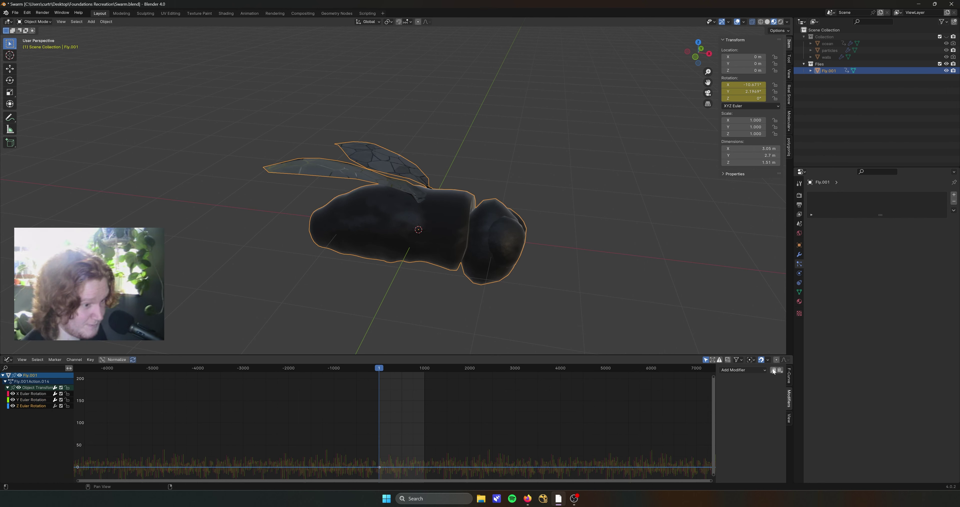
left_click(780, 370)
left_click_drag(764, 414, 762, 414)
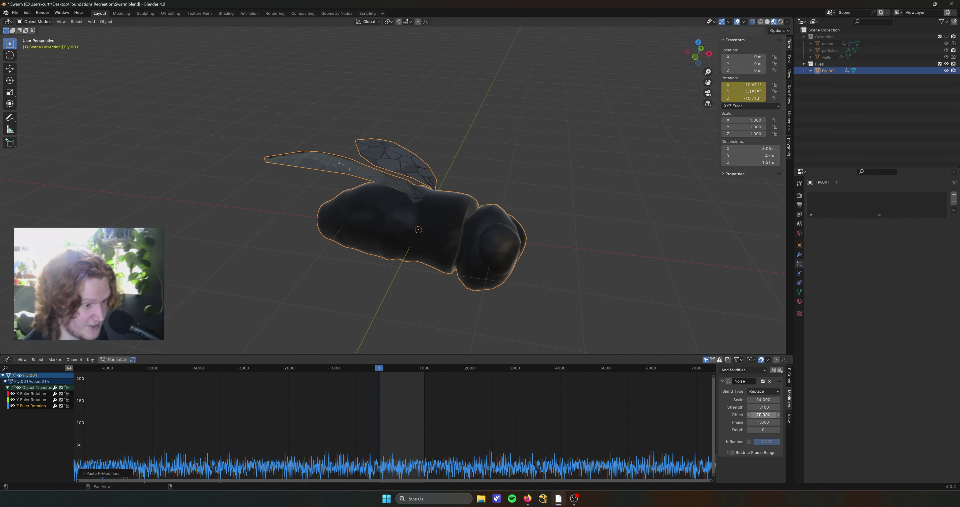
Try raising the rotation keyframes along the value axis in the Graph Editor, and undo the move
key("g")
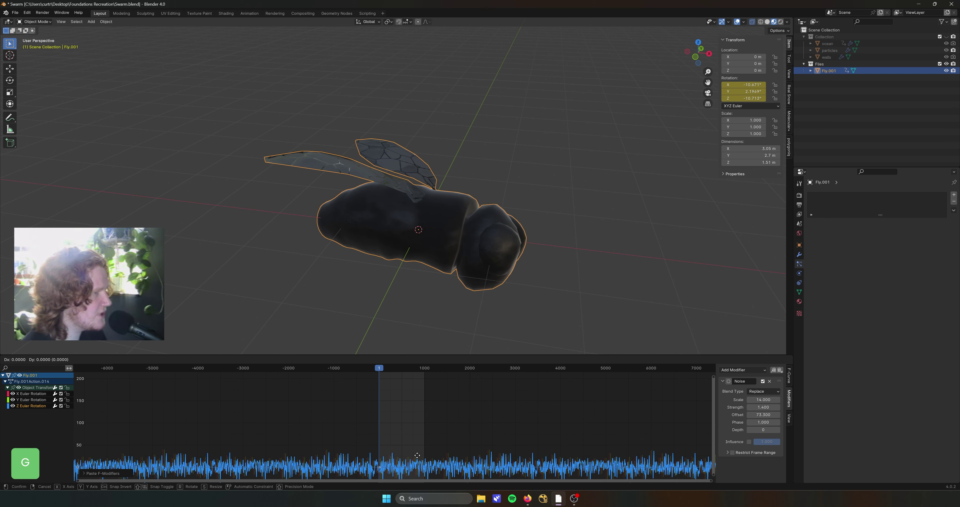
key("y")
left_click(422, 427)
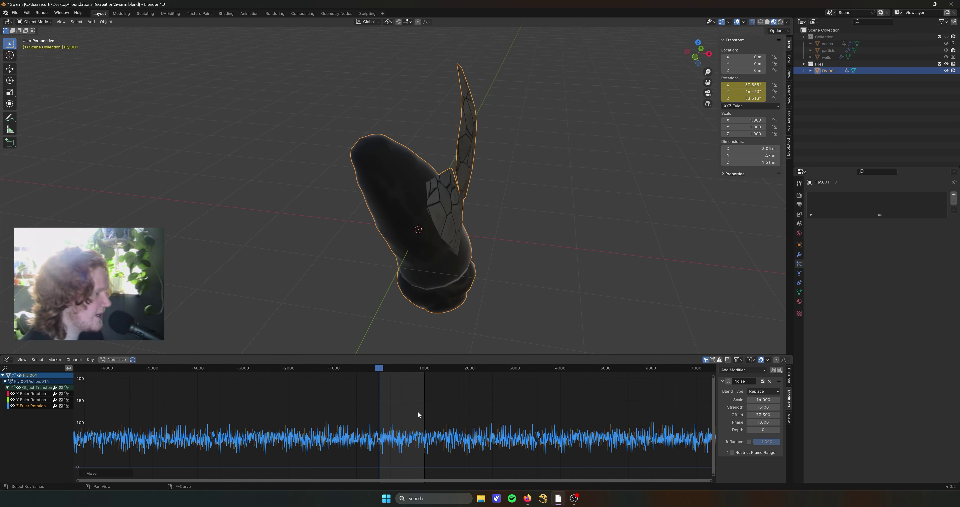
key("ctrl+z")
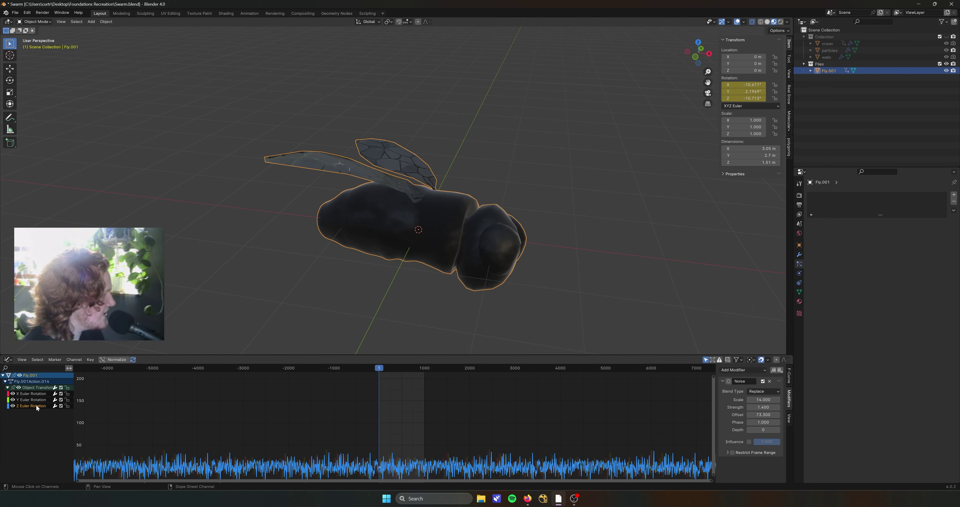
Try raising the Z Euler Rotation keyframe along the value axis in the Graph Editor
key("Home")
middle_click_drag(409, 412, 397, 455)
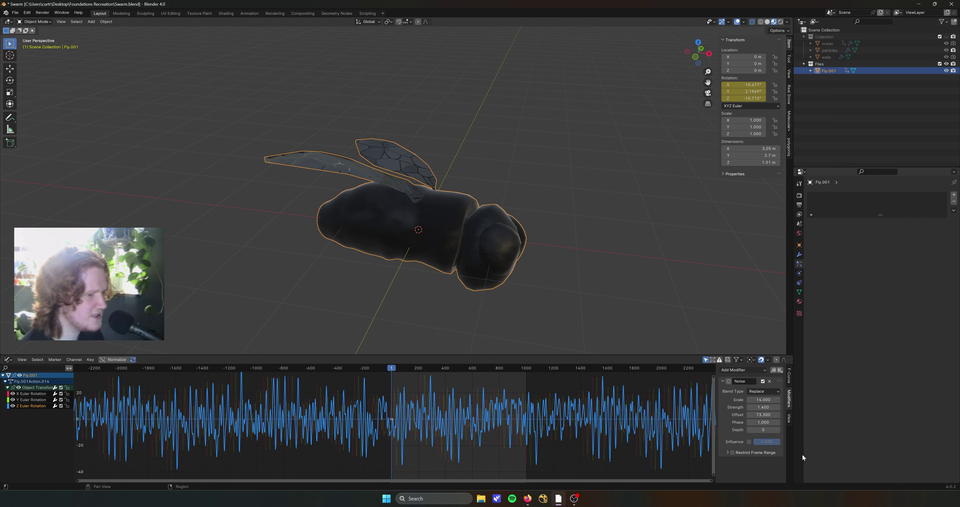
key("ctrl+z")
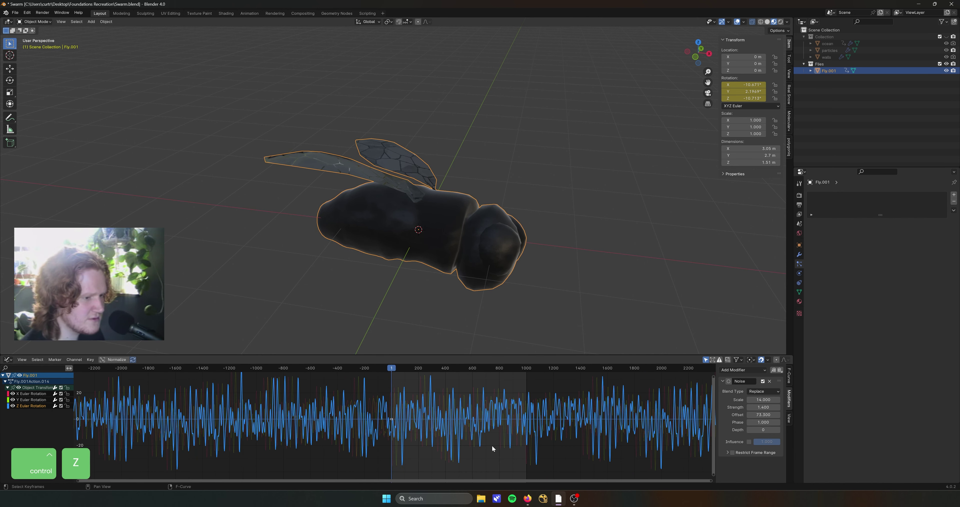
left_click(398, 422)
left_click(392, 419)
left_click(392, 418)
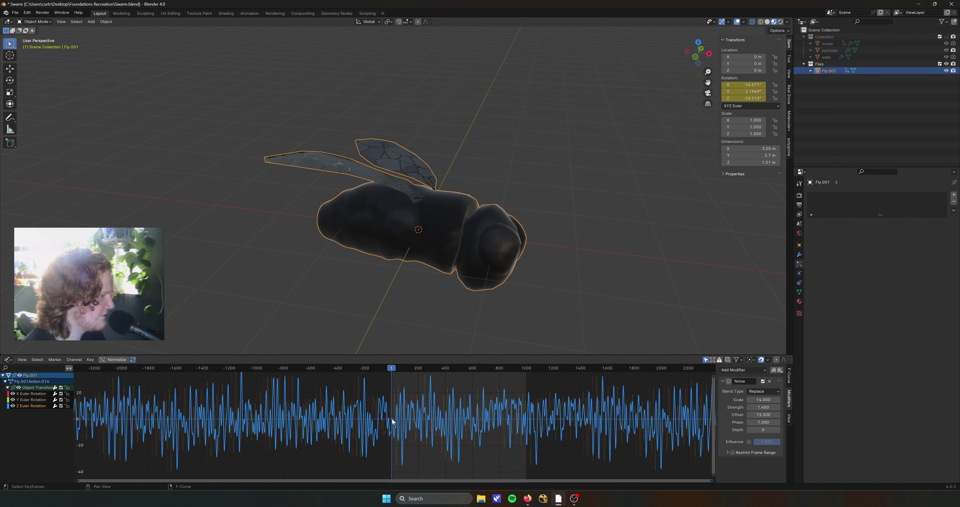
key("g")
key("y")
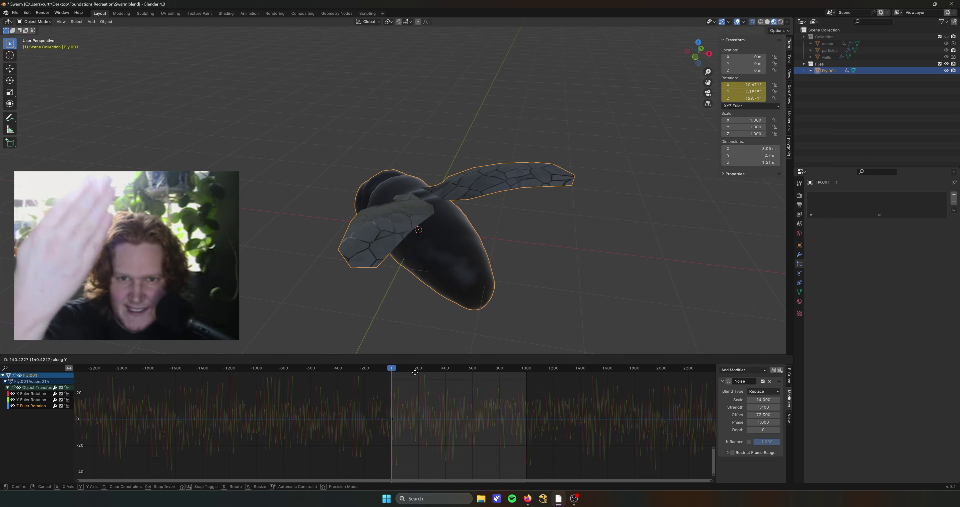
key("Escape")
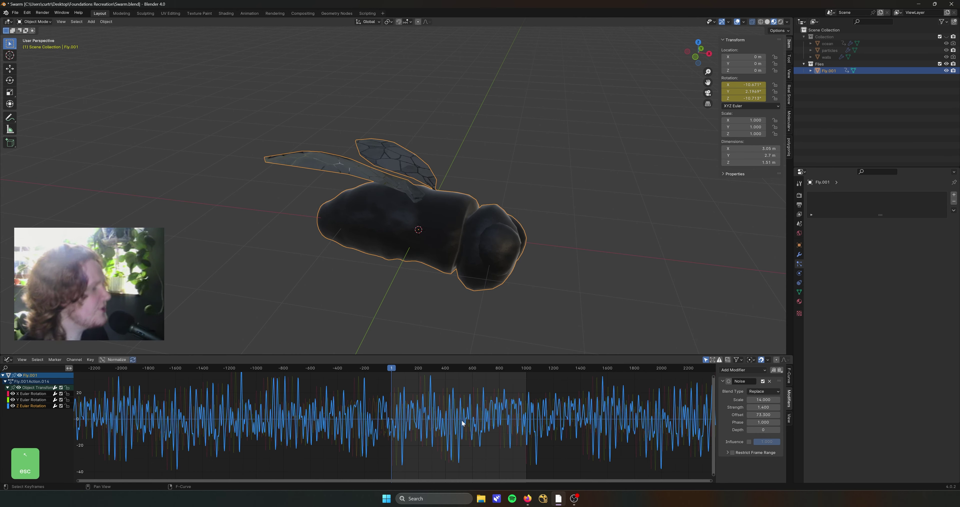
During playback, set the Z Euler Rotation curve's Noise modifier to strength 6 and scale 50
key("space")
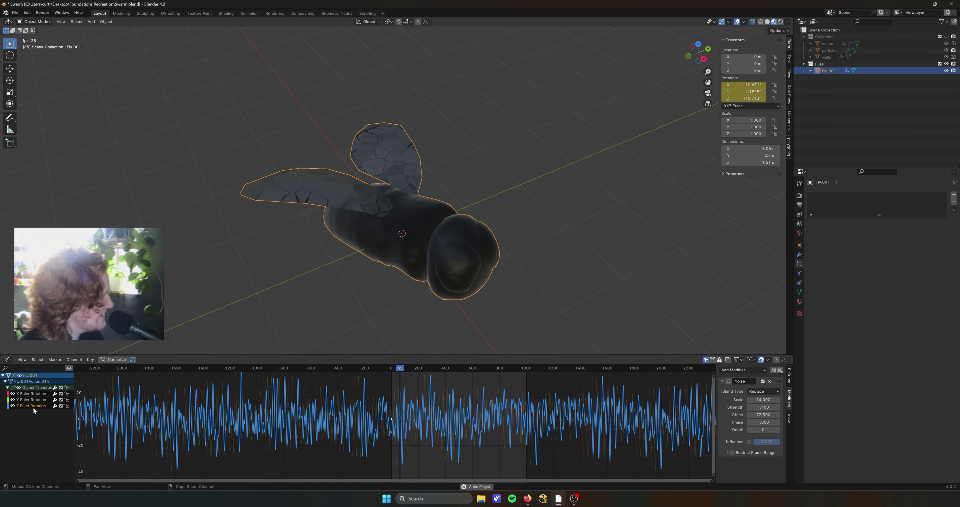
left_click(765, 407)
type("6")
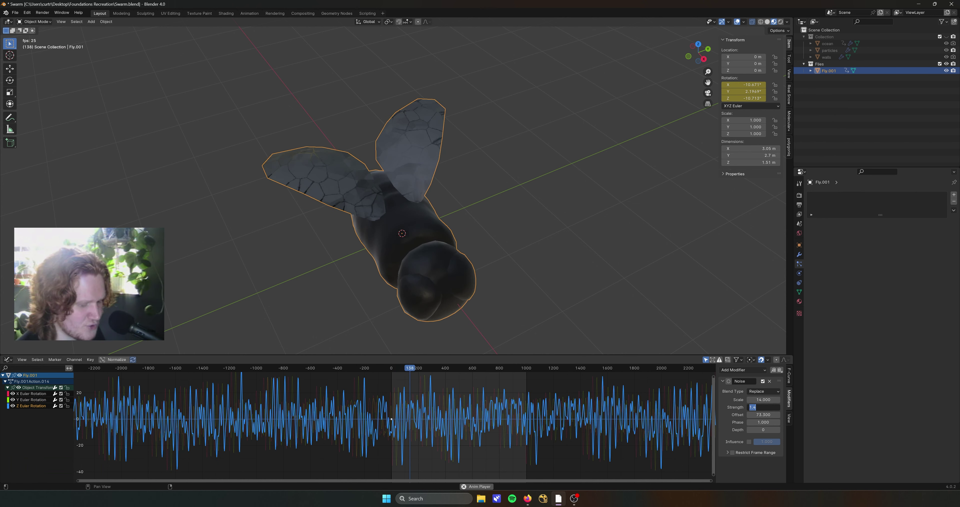
key("Return")
scroll(504, 240, "down", 8)
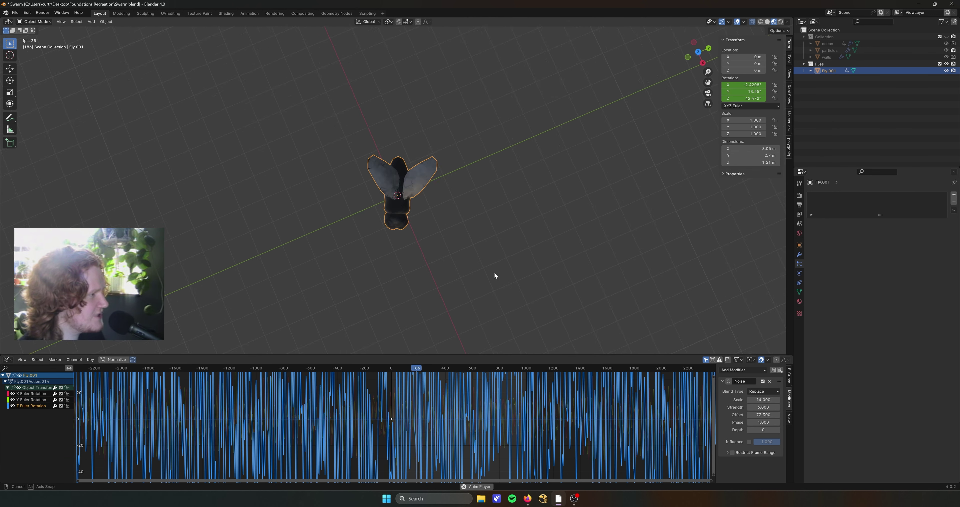
key("KP_7")
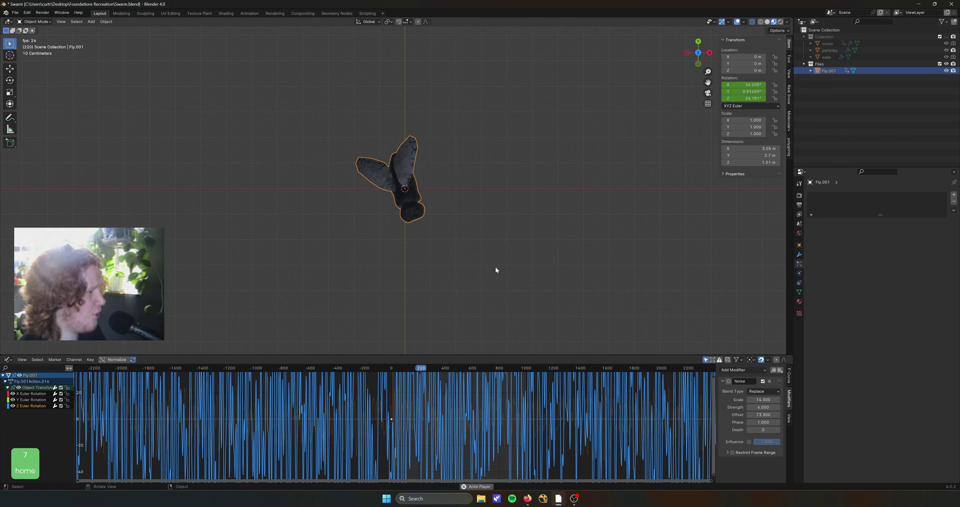
left_click(763, 399)
type("50")
key("Return")
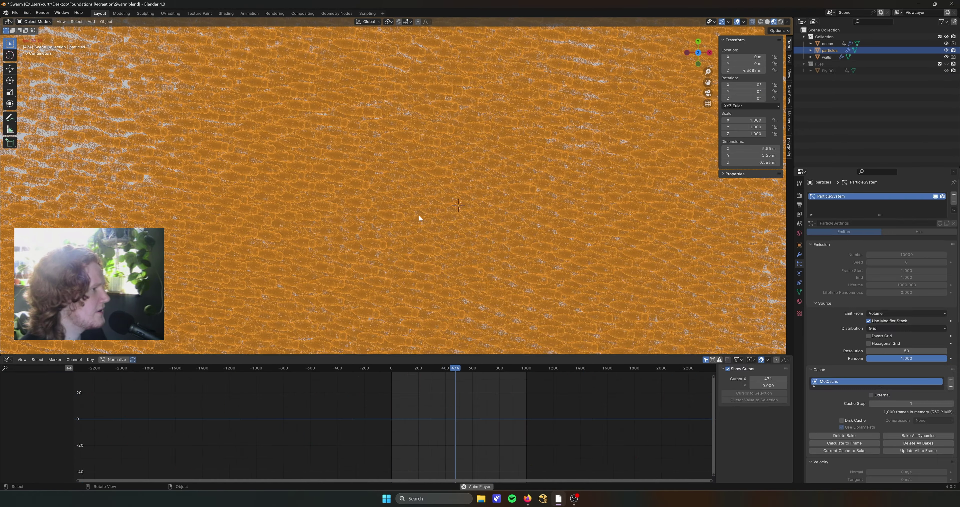
Stop the swarm playback, hide the main Collection, show the Flies collection and select the fly
middle_click_drag(418, 214, 404, 163)
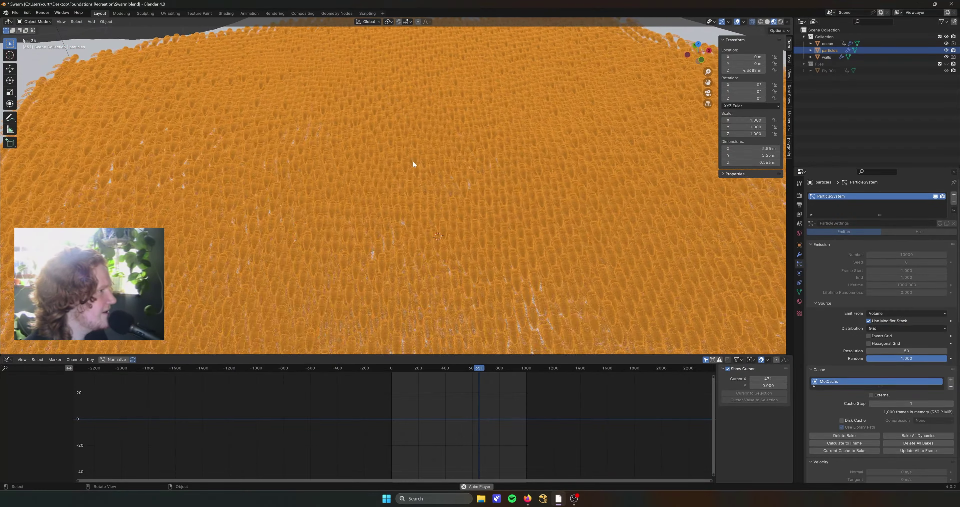
key("space")
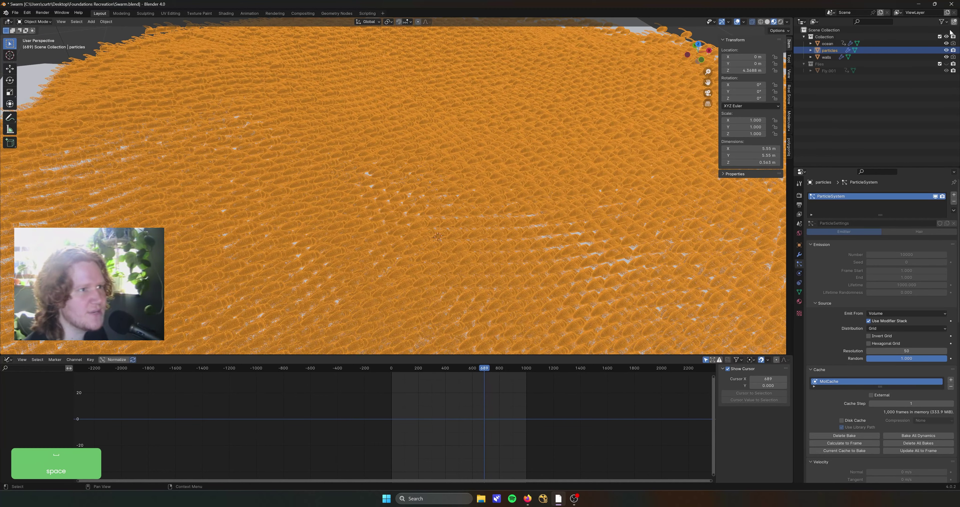
left_click(946, 37)
left_click(947, 64)
left_click(468, 228)
Return the animation to frame 1
scroll(468, 228, "down", 3)
scroll(132, 387, "down", 10)
middle_click_drag(132, 394, 347, 397)
scroll(458, 395, "down", 4)
middle_click_drag(457, 394, 194, 398)
scroll(290, 396, "up", 4)
left_click(300, 368)
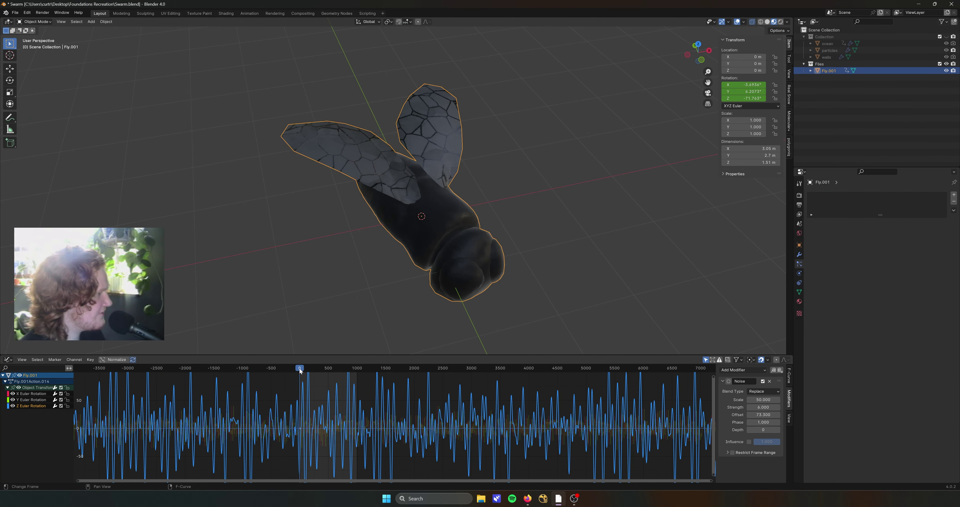
key("Right")
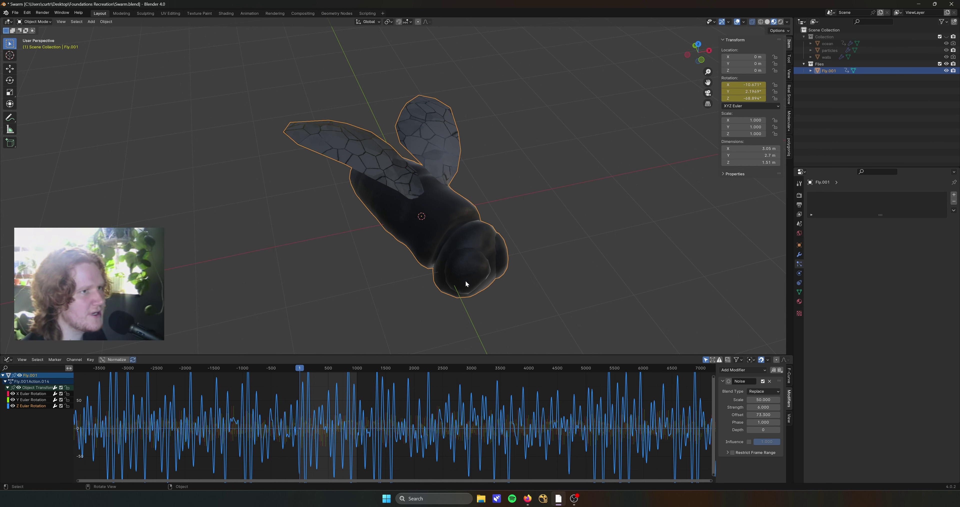
Duplicate the fly in place and change the Noise offset on the copy's X Euler Rotation curve
scroll(465, 280, "up", 2)
key("shift+d")
key("Escape")
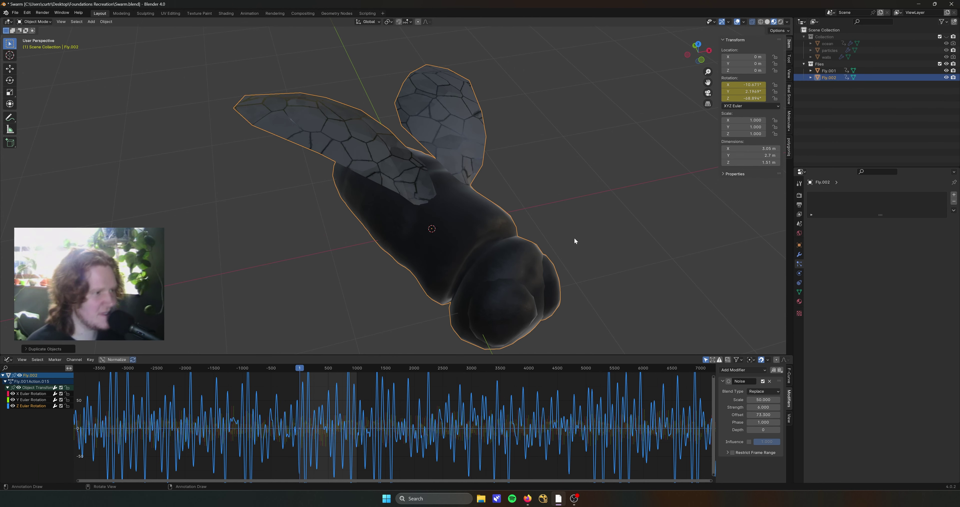
left_click(26, 394)
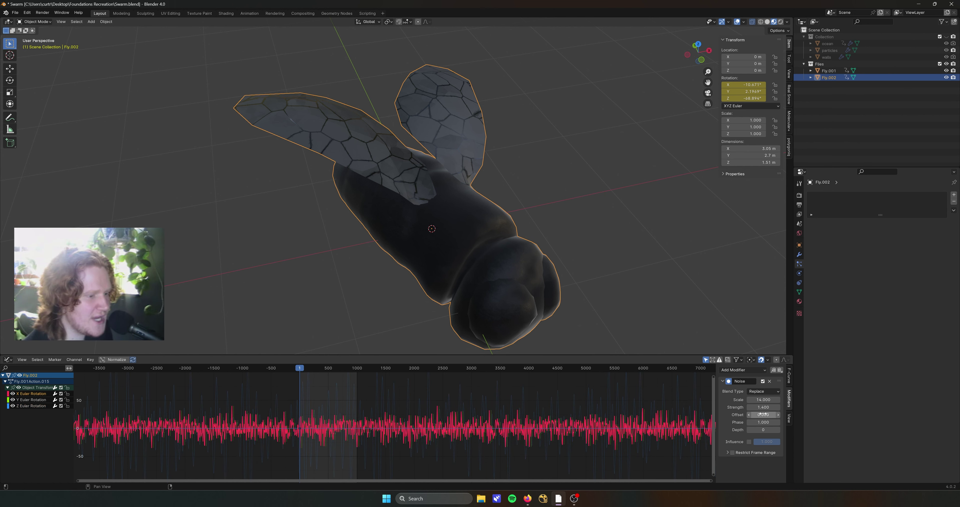
mouse_move(763, 415)
left_mouse_down()
mouse_move(731, 414)
mouse_move(772, 414)
left_mouse_up()
Vary the copy's Y and Z Noise offsets, with Z at about 219.4, and raise its Z rotation keyframe to reach about 110°
left_click(44, 400)
left_click(26, 403)
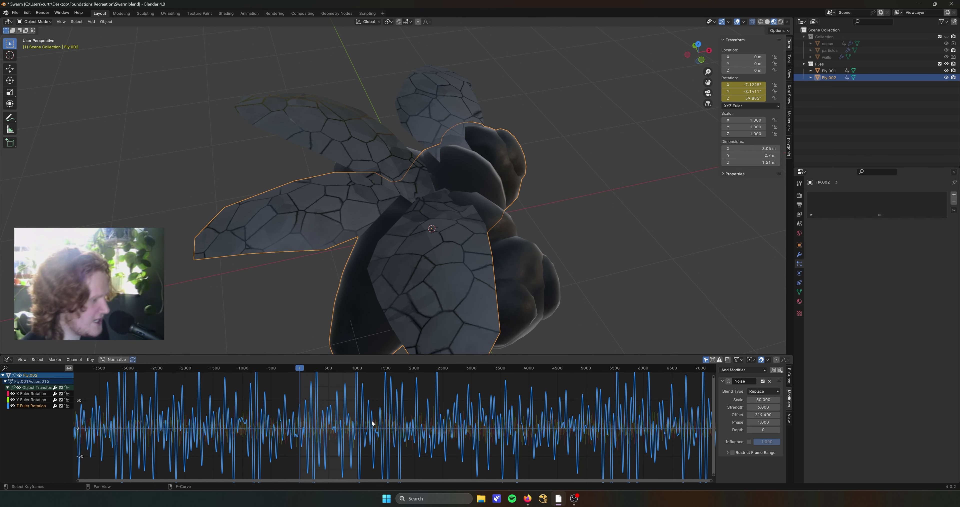
key("y")
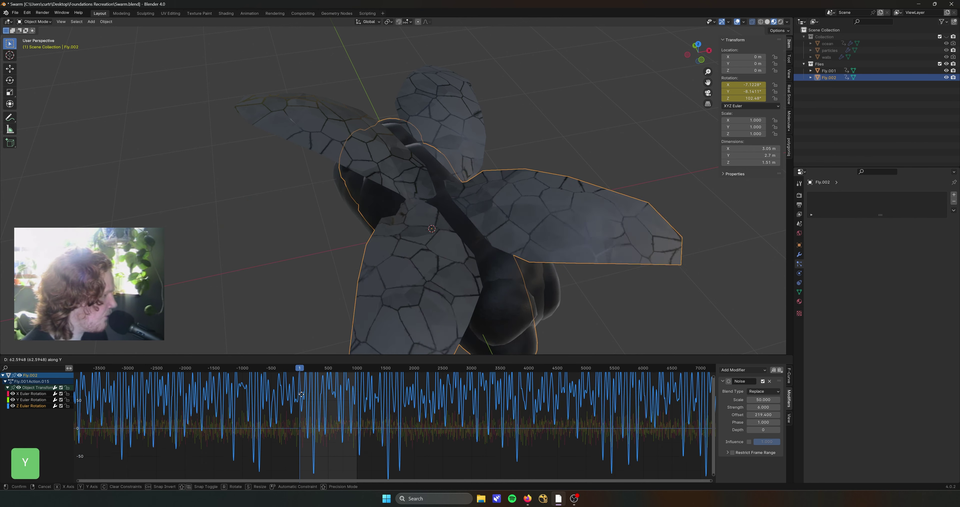
left_click(304, 392)
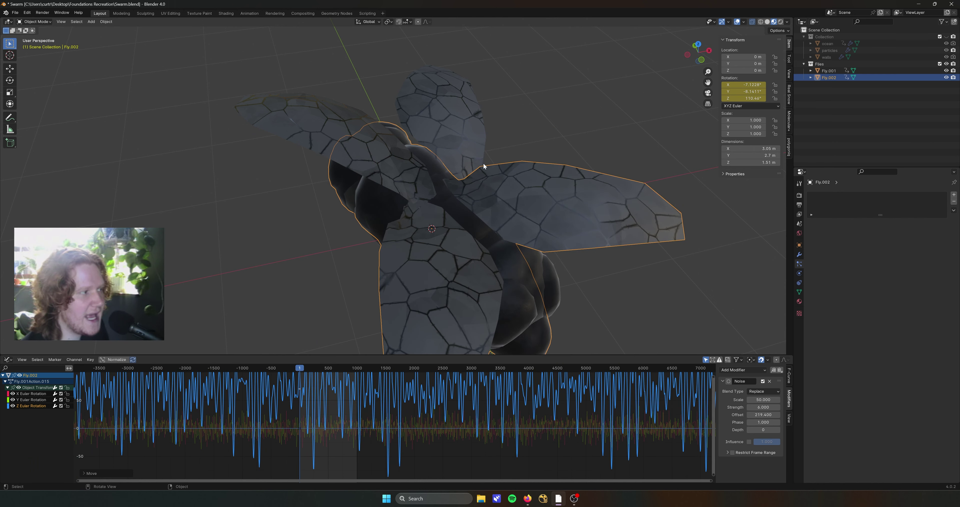
Duplicate the second fly in place and vary the Noise offsets on the third fly's rotation curves
key("shift+d")
key("Escape")
left_click_drag(762, 415, 801, 414)
key("ctrl+z")
left_click(21, 402)
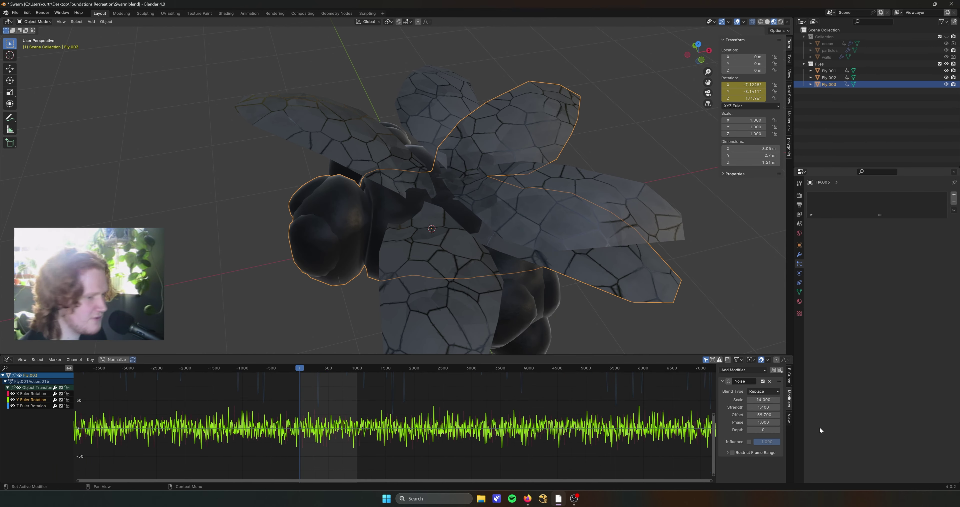
mouse_move(765, 414)
left_mouse_down()
mouse_move(802, 415)
mouse_move(753, 414)
left_mouse_up()
left_click(30, 393)
scroll(542, 259, "down", 2)
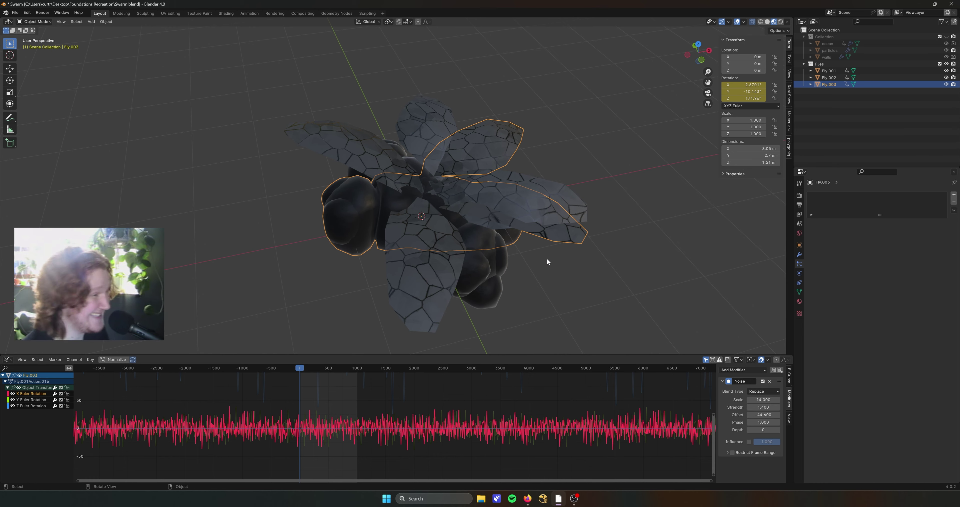
Duplicate the third fly in place, change the copy's Y Noise offset and shift its Z rotation keyframe along the value axis
key("shift+d")
key("Escape")
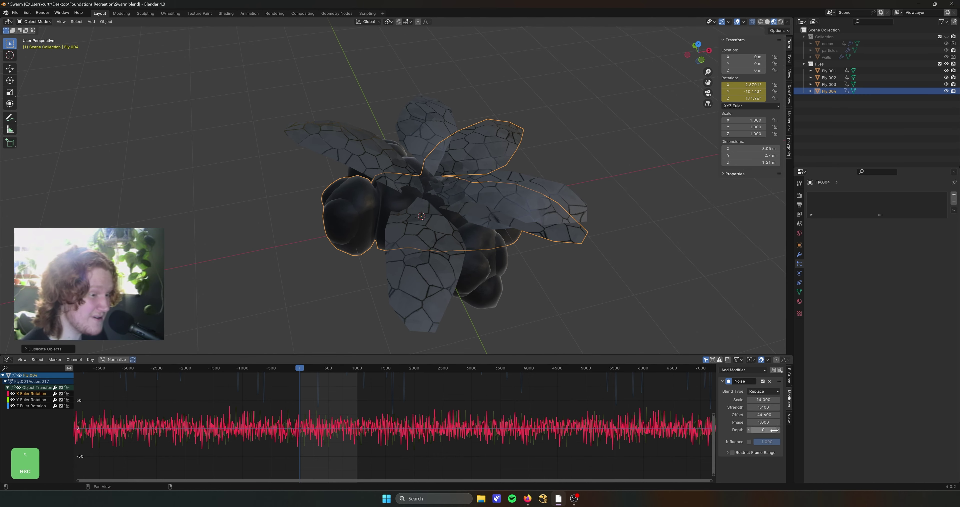
left_click(30, 400)
left_click_drag(766, 414, 779, 414)
left_click(29, 406)
key("g")
key("y")
left_click(522, 447)
Duplicate the fourth fly in place and shift the new copy's Z rotation keyframe along the value axis
key("shift+d")
key("Escape")
key("g")
key("y")
left_click(328, 388)
left_click(373, 432)
left_click(429, 439)
Set the sixth fly's Z Euler Rotation Noise offset to about 126.7 and shift its Z rotation keyframe along the value axis
left_click(31, 399)
left_click(30, 406)
left_click_drag(762, 414, 779, 415)
key("g")
key("y")
Duplicate the sixth fly in place, bring the copy's Z rotation to about 87° and change its Y Noise offset
key("shift+d")
key("Escape")
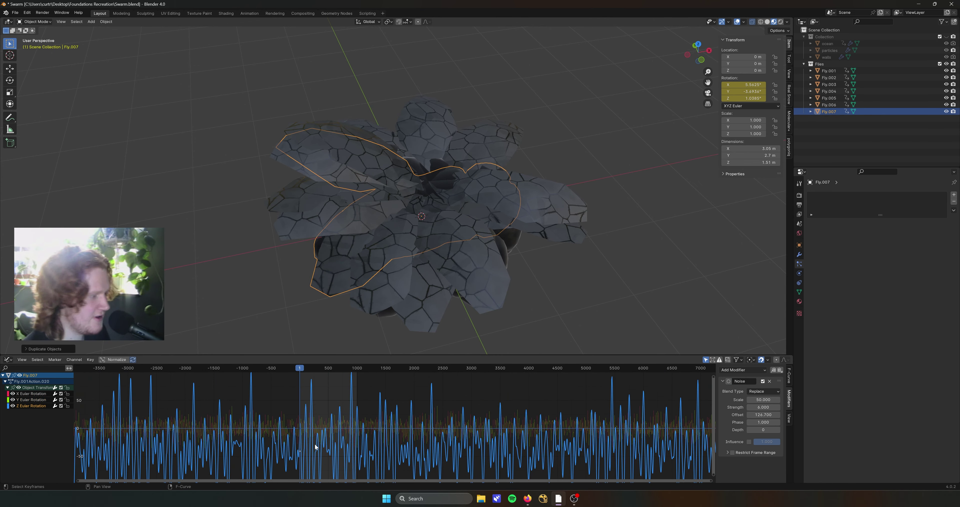
left_click(30, 399)
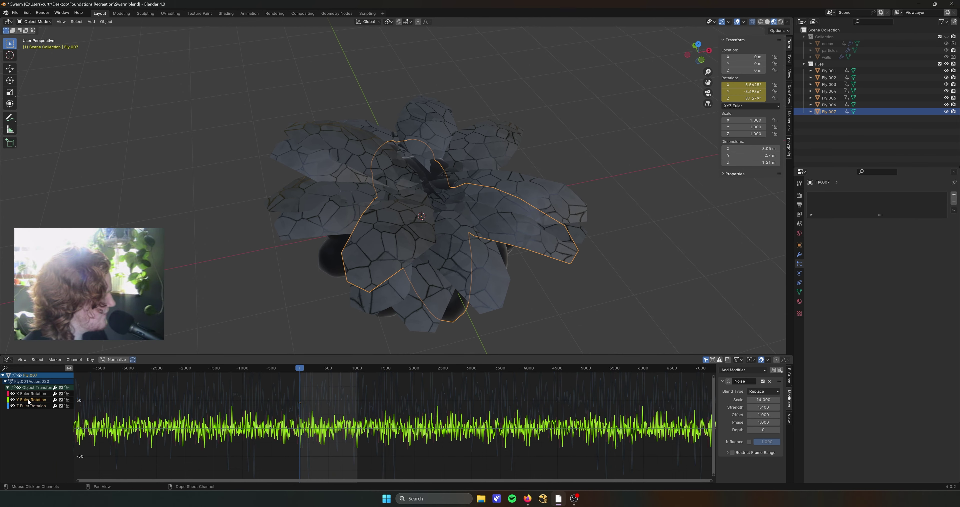
mouse_move(763, 407)
left_mouse_down()
mouse_move(779, 407)
mouse_move(748, 415)
left_mouse_up()
key("ctrl+z")
left_click(38, 394)
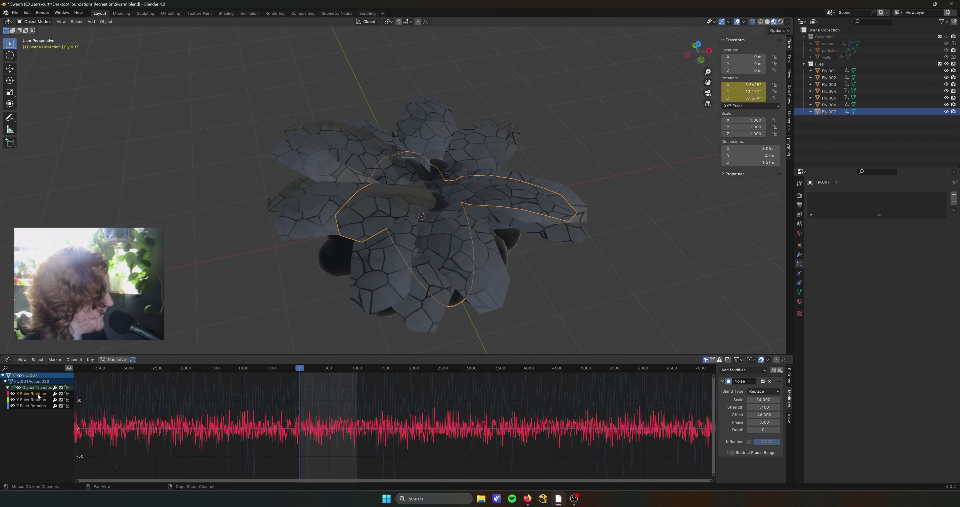
Duplicate the fly in place twice more, varying the Noise offsets: Z about -30.1 on the eighth fly, X about 86.1 on the ninth
key("shift+d")
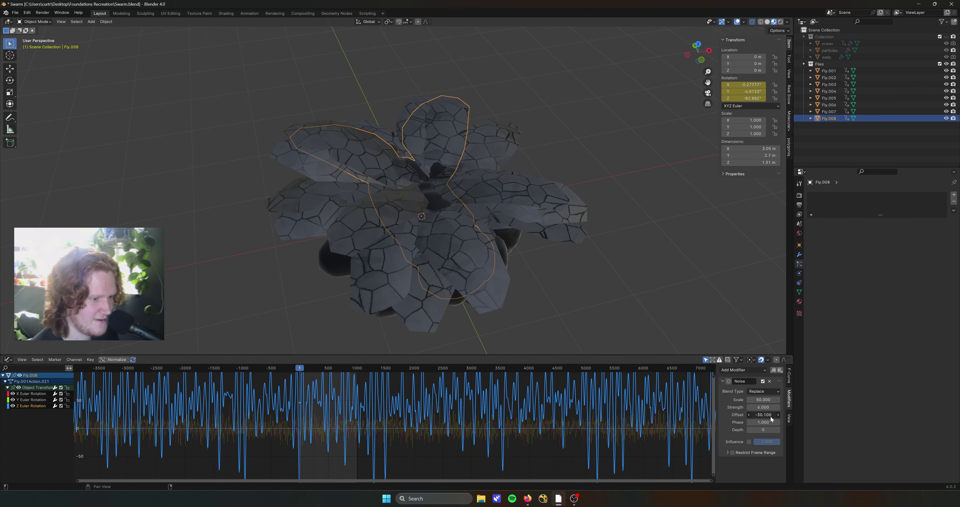
key("shift+d")
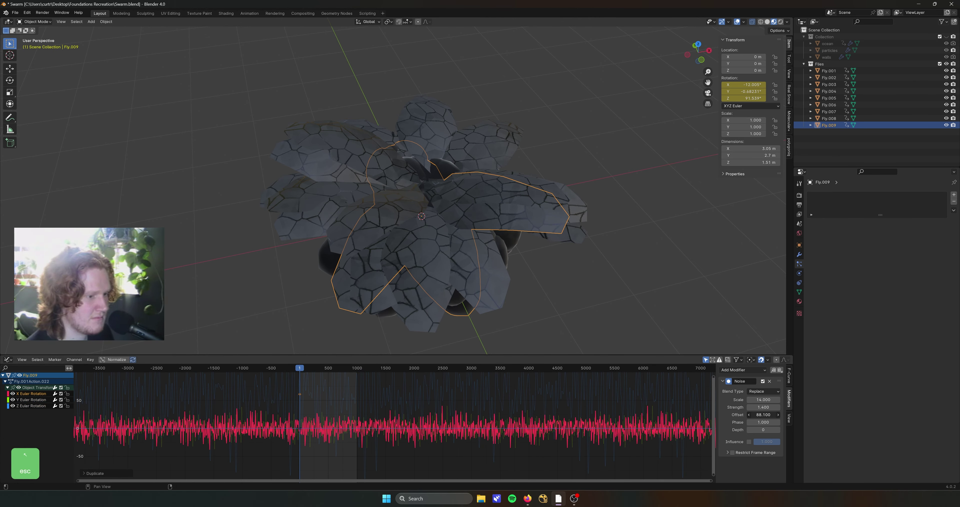
left_click(23, 406)
left_click_drag(763, 415, 708, 414)
Duplicate the ninth fly in place, vary the Noise offsets on the tenth fly's rotation curves, and save the file
key("shift+d")
right_click(360, 274)
left_click(31, 400)
left_click_drag(764, 414, 787, 415)
left_click(31, 393)
left_click(31, 405)
key("ctrl+s")
Play the animation, switch the visible collection from Flies to the main Collection, and select the particles object
middle_click_drag(521, 231, 434, 192)
left_click(611, 268)
key("space")
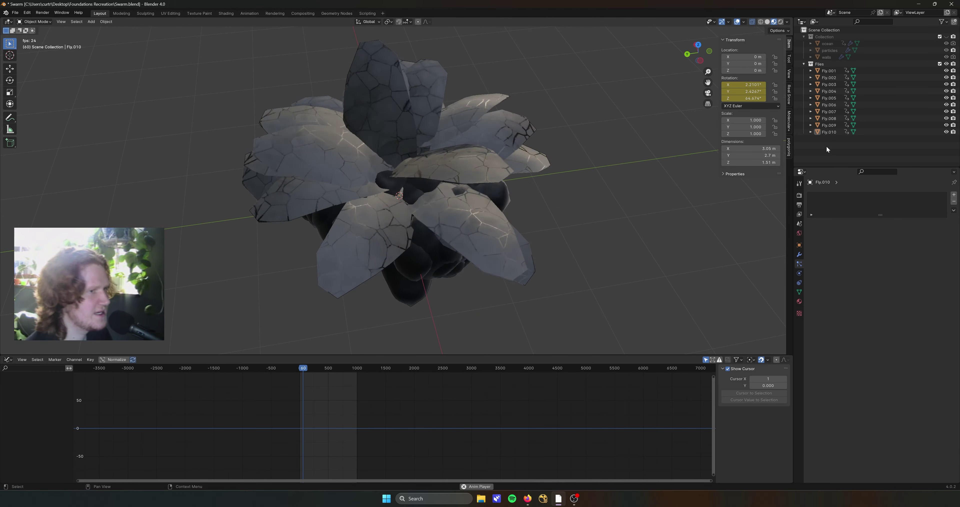
left_click(946, 64)
left_click(946, 37)
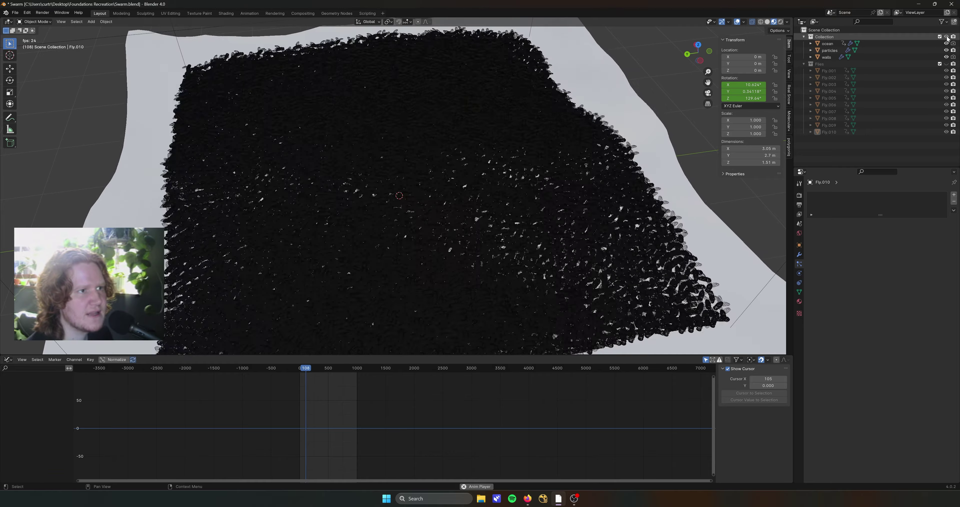
left_click(479, 199)
Examine the moving swarm of varied flies from the top, up close and at an angle during playback
key("KP_0")
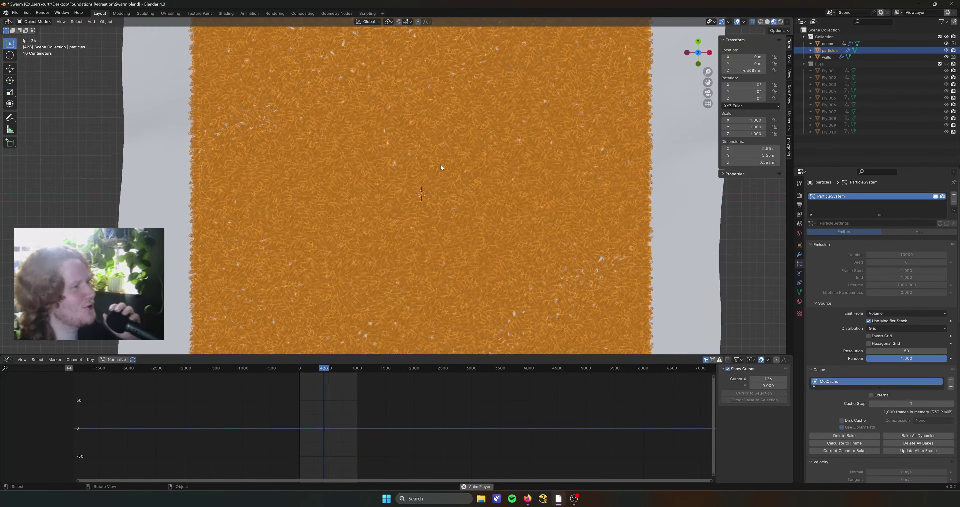
scroll(389, 201, "up", 2)
middle_click_drag(398, 189, 454, 194)
scroll(416, 193, "up", 5)
scroll(420, 167, "down", 5)
key("KP_7")
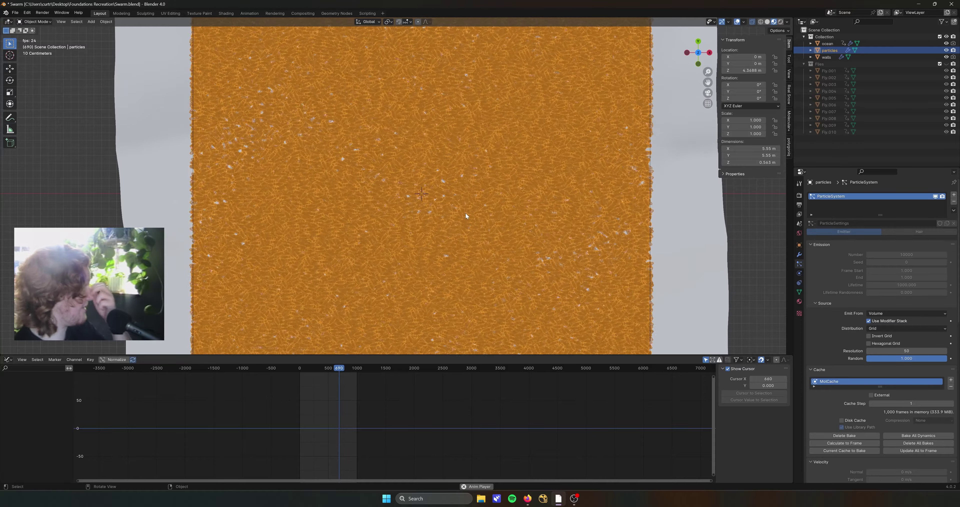
middle_click_drag(440, 215, 410, 219)
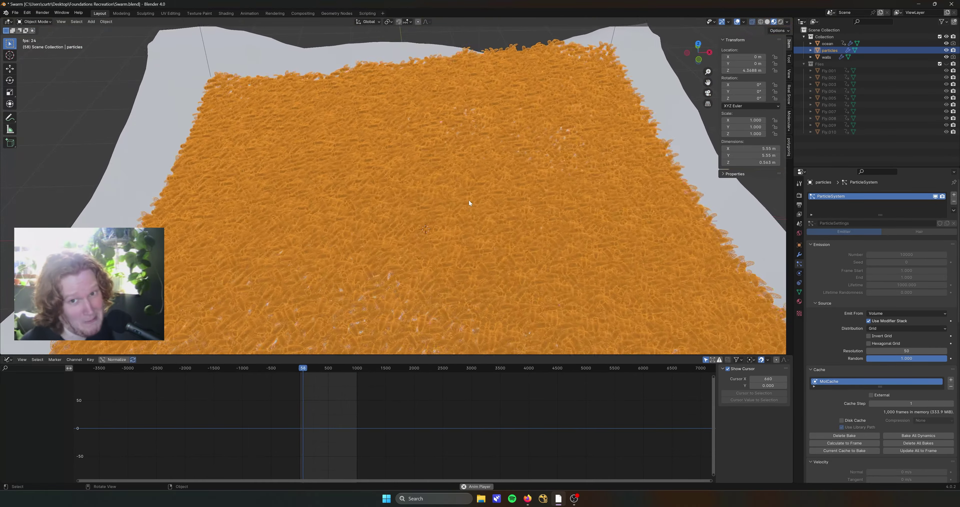
Stop playback, return the animation to frame 1 and show the Flies collection again
key("space")
left_click(299, 367)
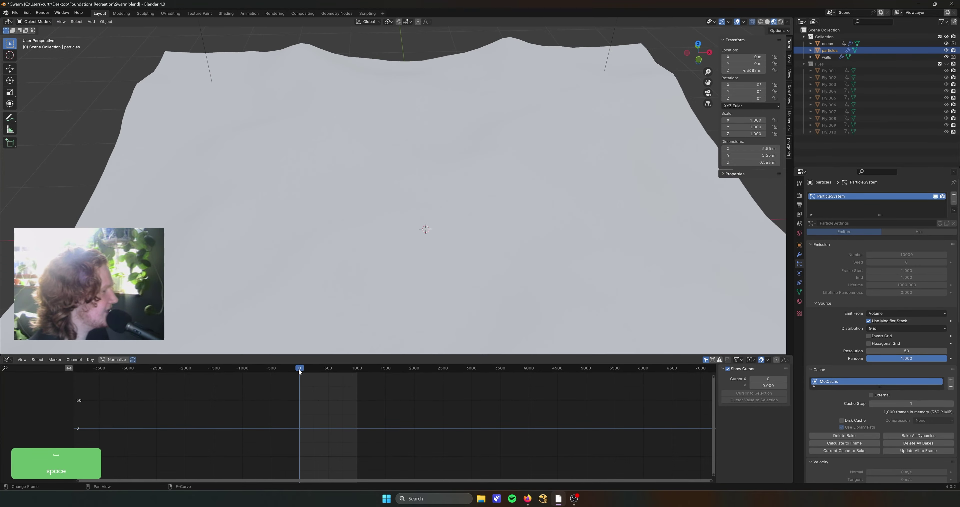
key("Right")
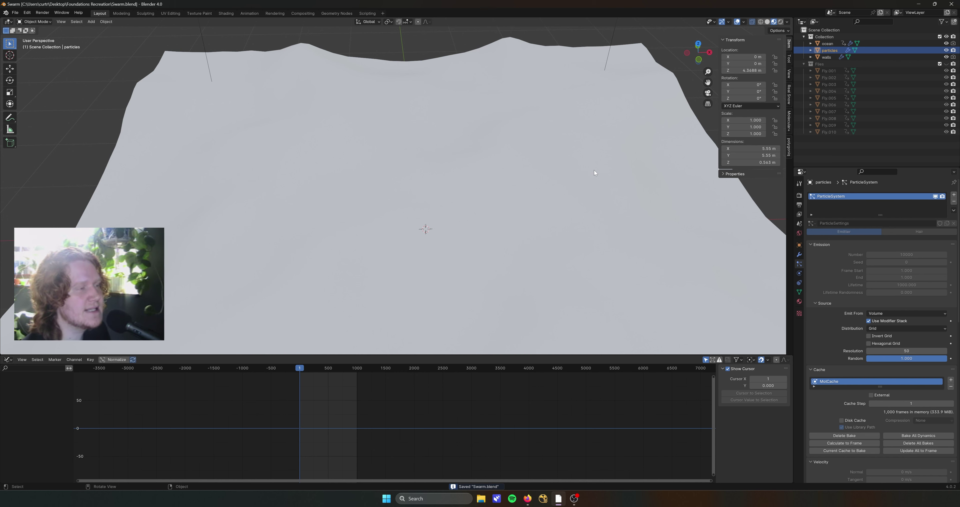
left_click(947, 64)
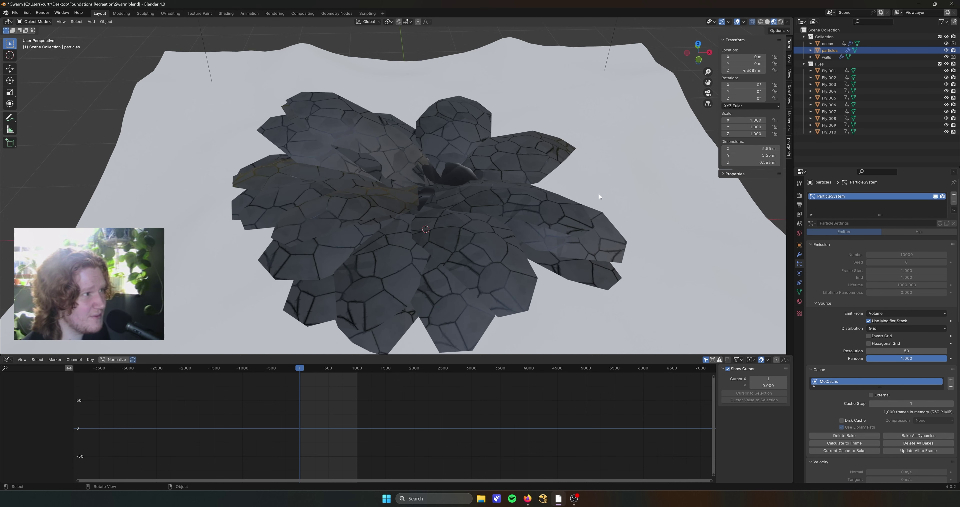
Select all ten flies and move them along negative X, well clear of the ocean plane
scroll(475, 208, "down", 6)
key("Right")
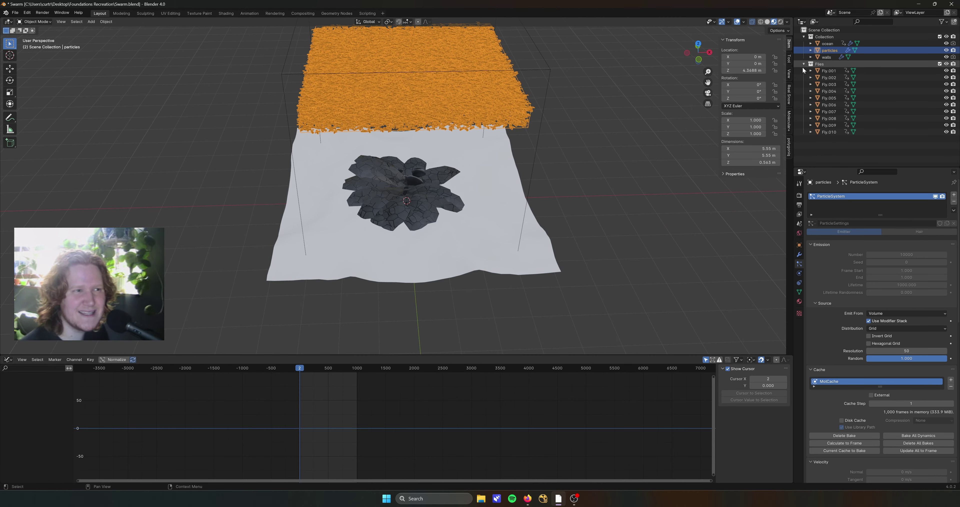
left_click(829, 70)
left_click(827, 132, "shift")
key("g")
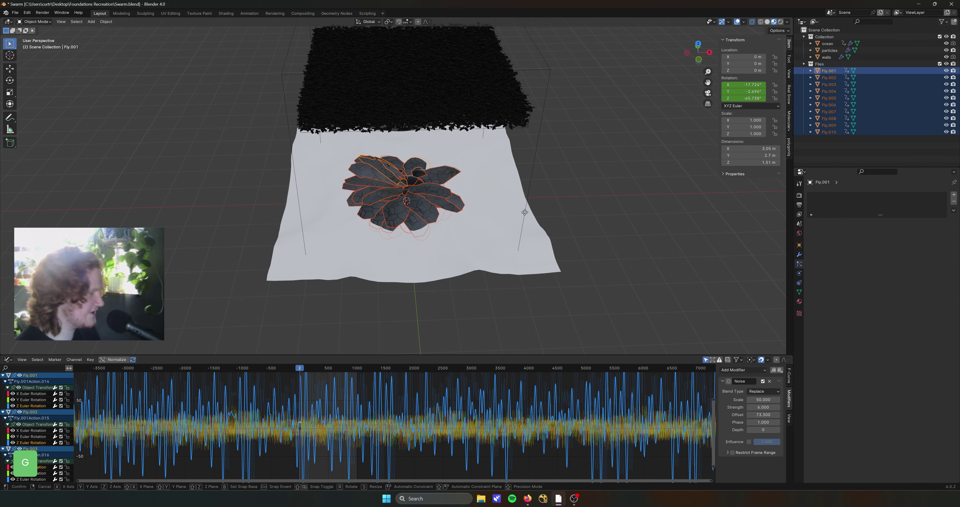
key("y")
key("x")
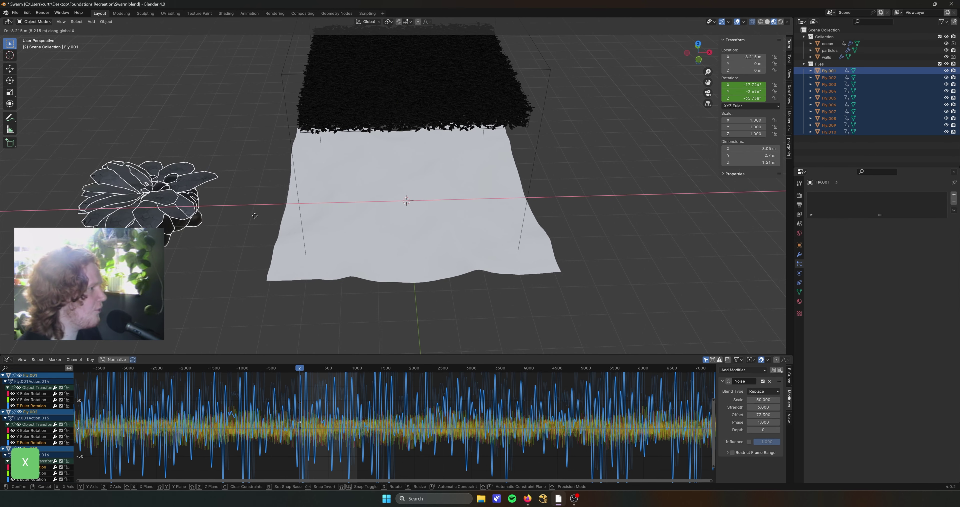
left_click(129, 214)
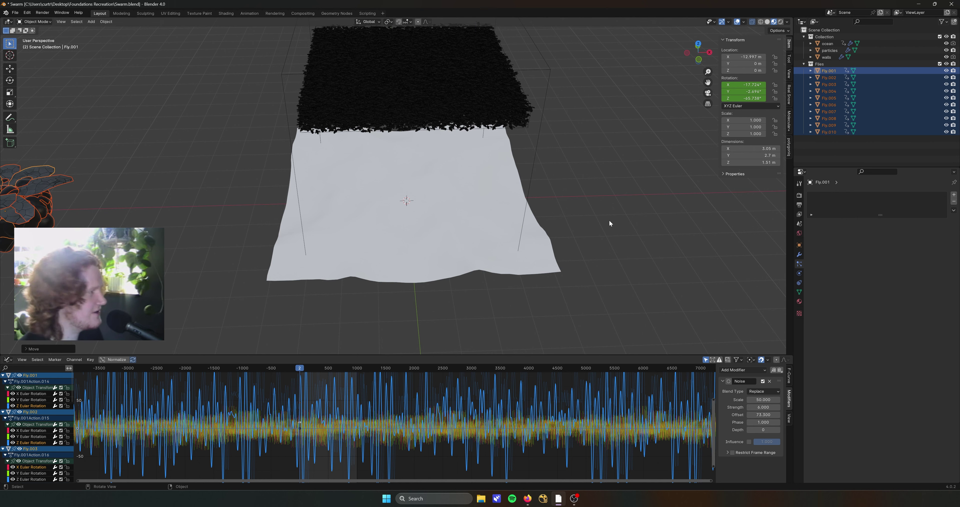
key("y")
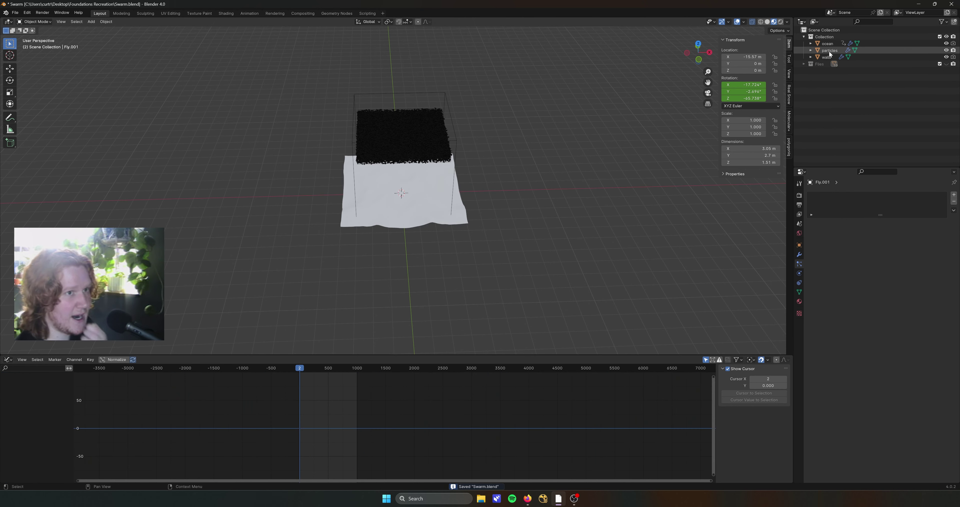
Hide the ocean and walls objects, and play the swarm animation from above and at a low angle
left_click(829, 51)
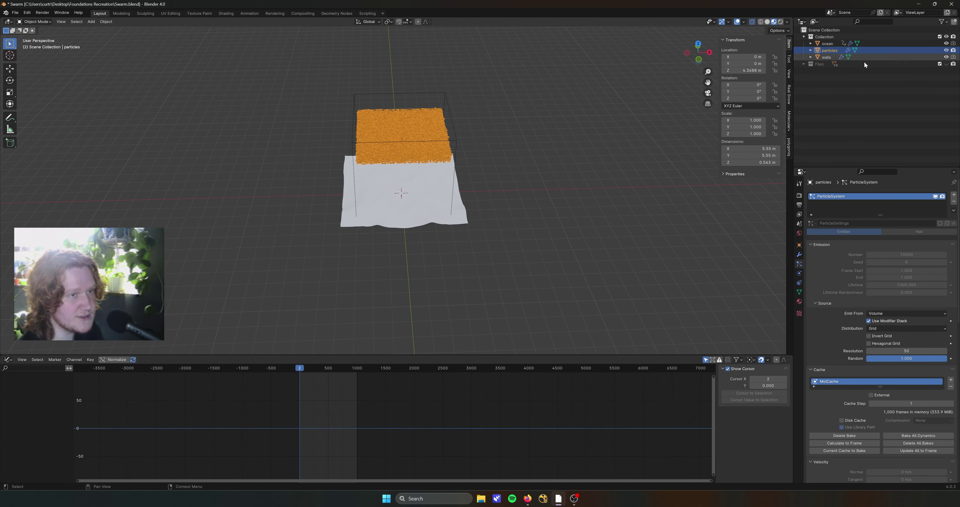
left_click(946, 44)
left_click(582, 215)
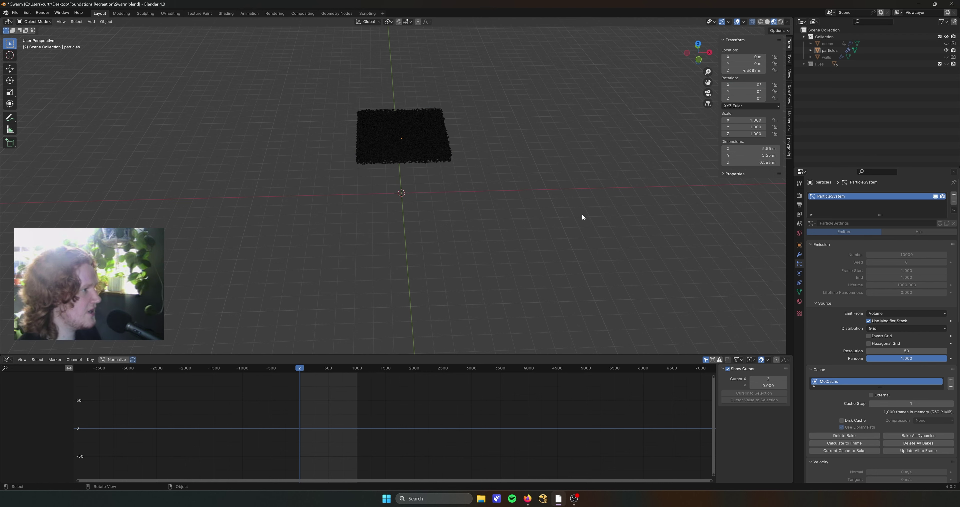
key("KP_7")
key("Home")
key("space")
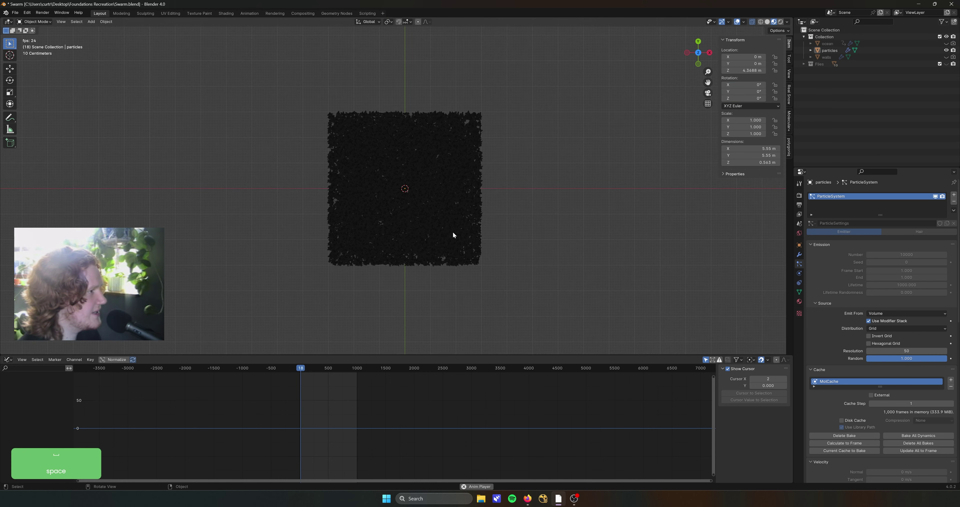
middle_click_drag(438, 229, 449, 187)
Add a camera at the scene origin and raise it along Z to about 1.87 m
key("shift+a")
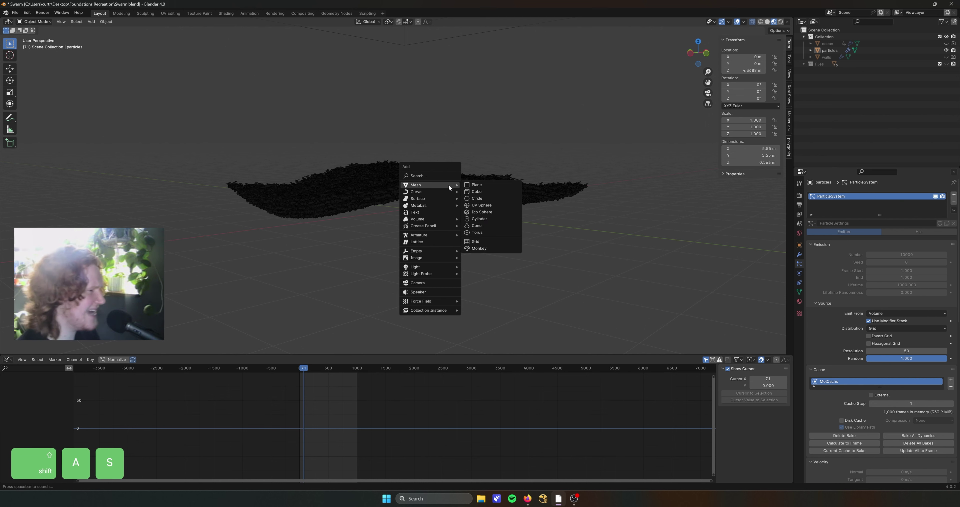
left_click(420, 284)
key("g")
key("z")
left_click(505, 156)
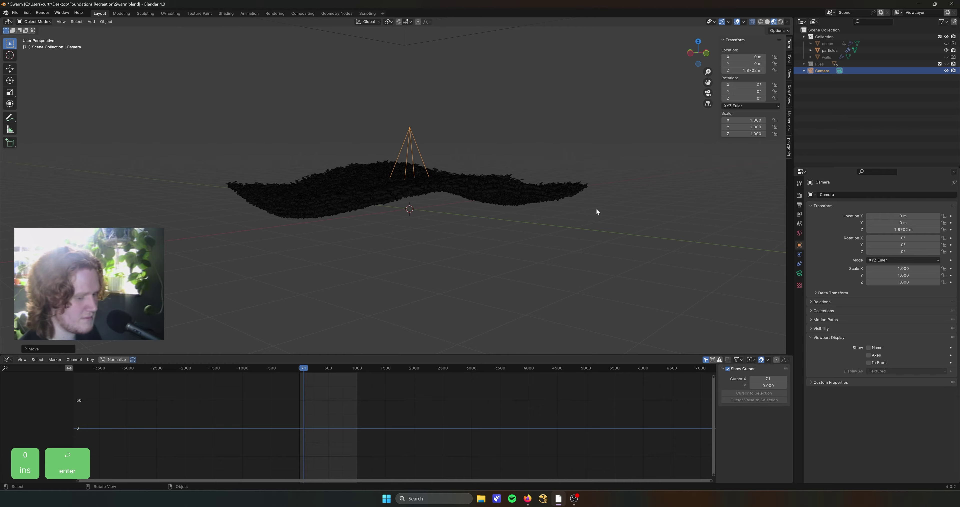
In camera view, set the focal length to 200 mm and pull the camera up along its local Z to about 31.6 m
key("KP_0")
left_click(800, 274)
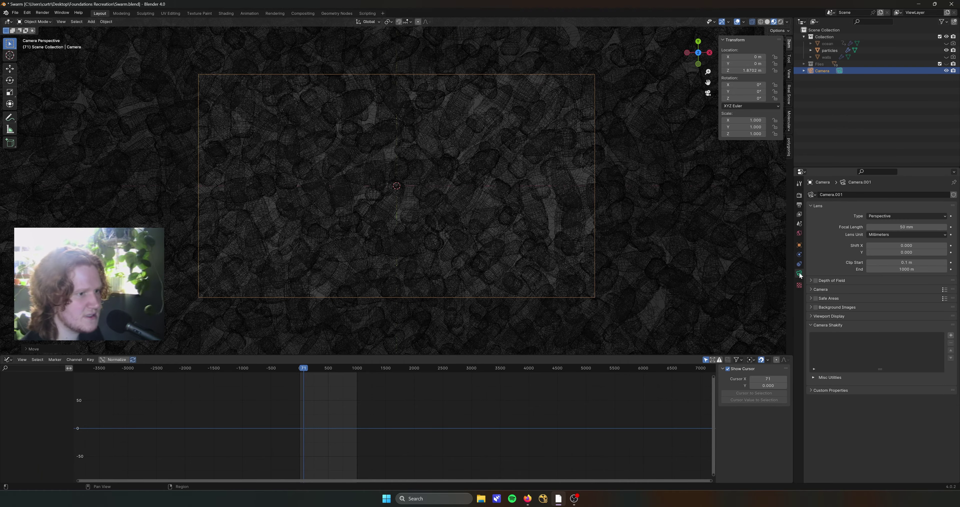
key("Return")
key("g")
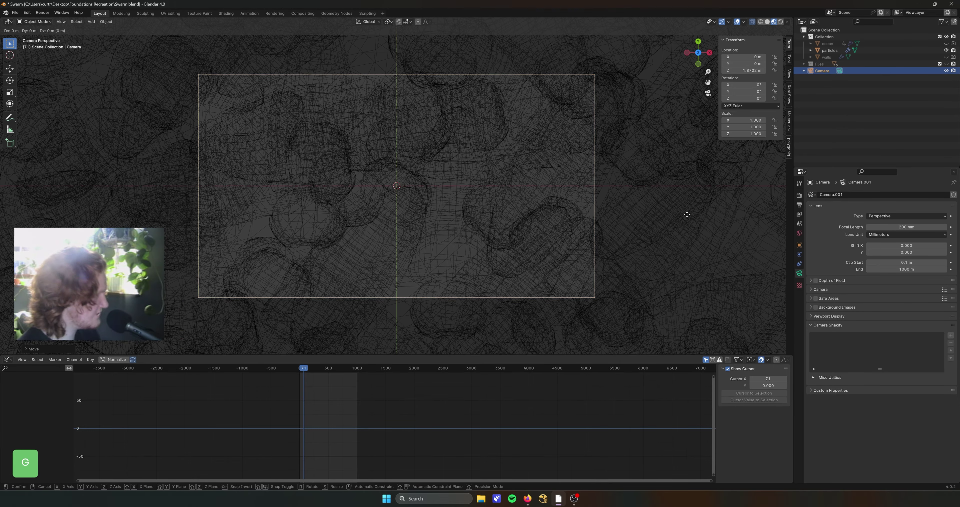
key("z")
key("z")
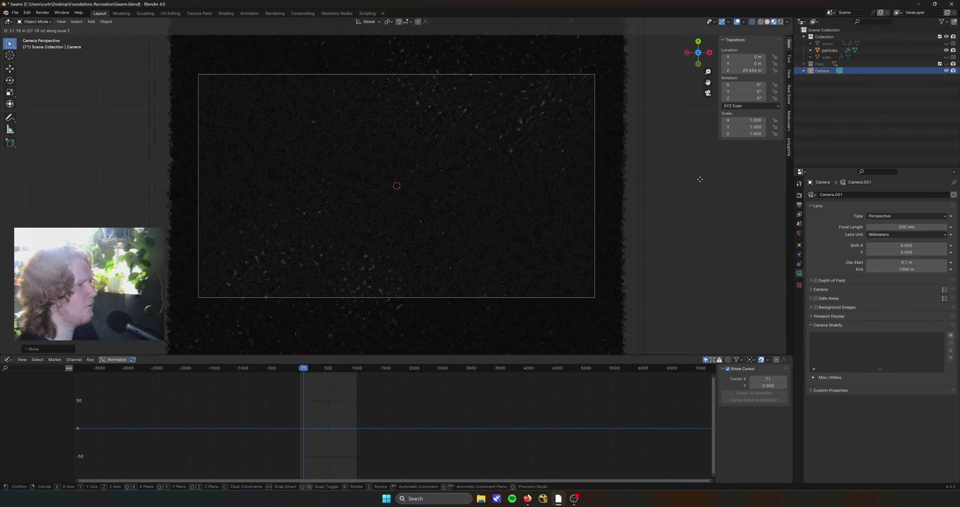
left_click(698, 207)
scroll(459, 152, "down", 3)
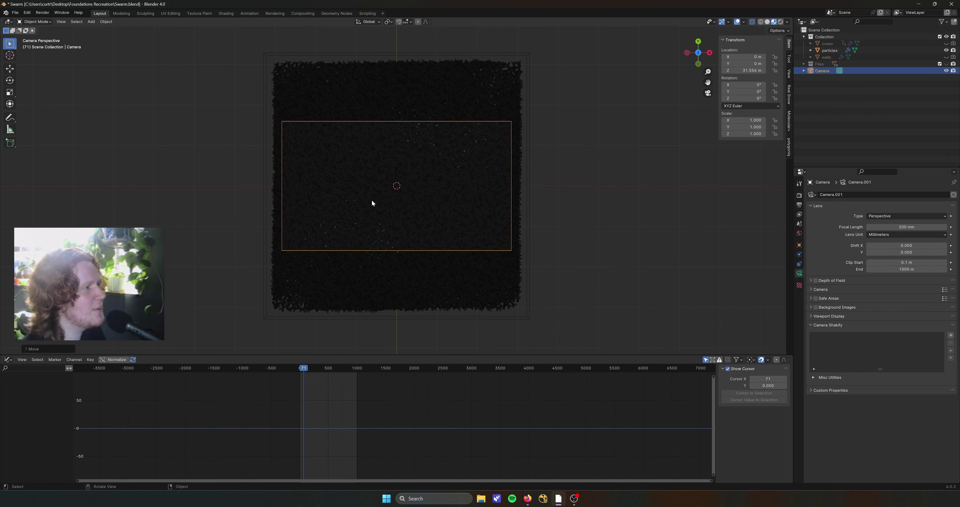
scroll(385, 176, "up", 1)
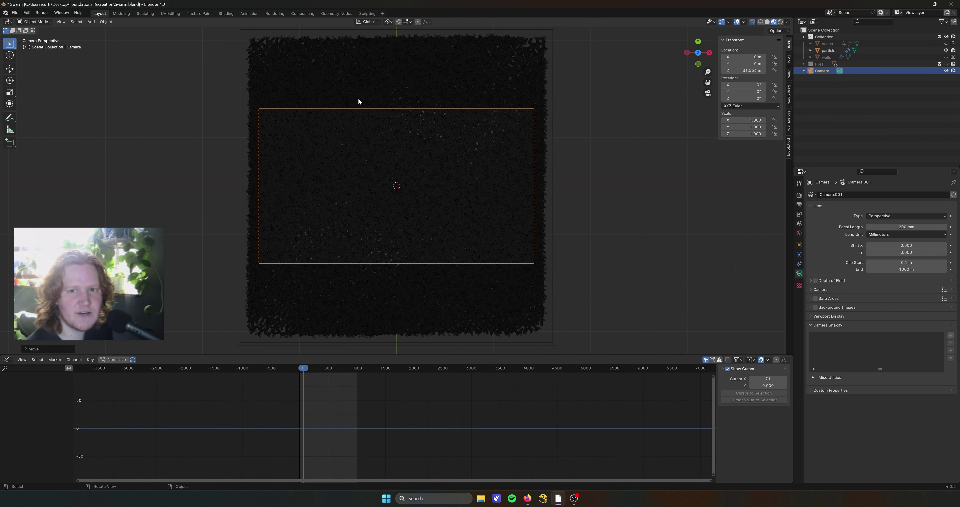
Try sliding the camera along Y across the swarm, and undo the move
key("g")
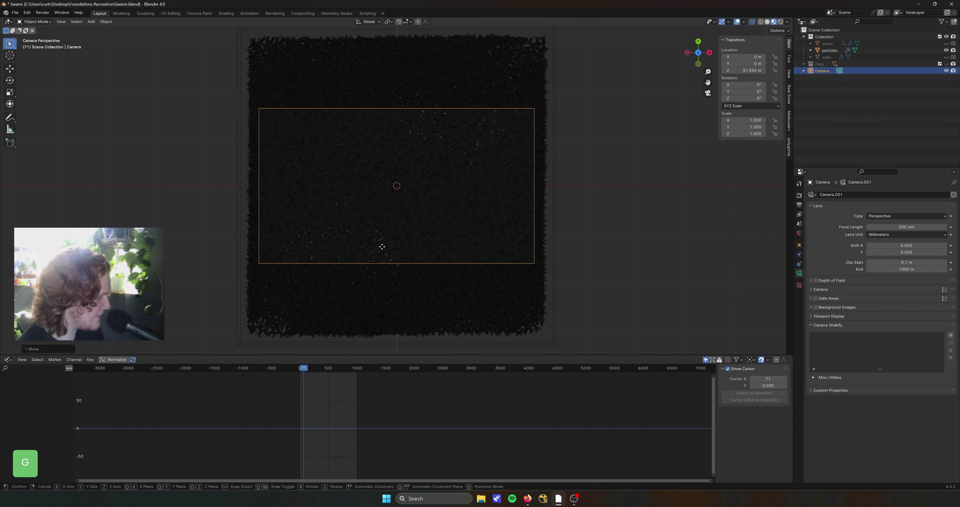
key("y")
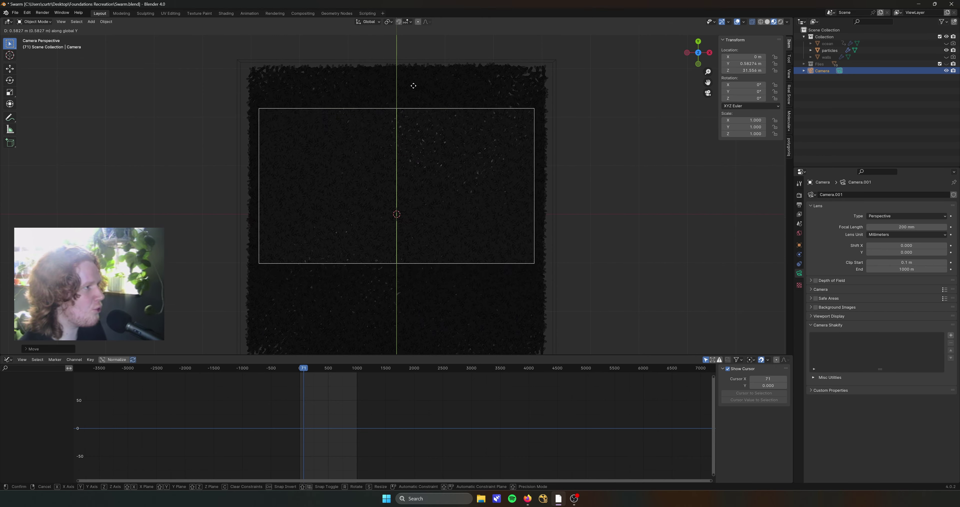
left_click(453, 214)
key("ctrl+z")
key("ctrl+z")
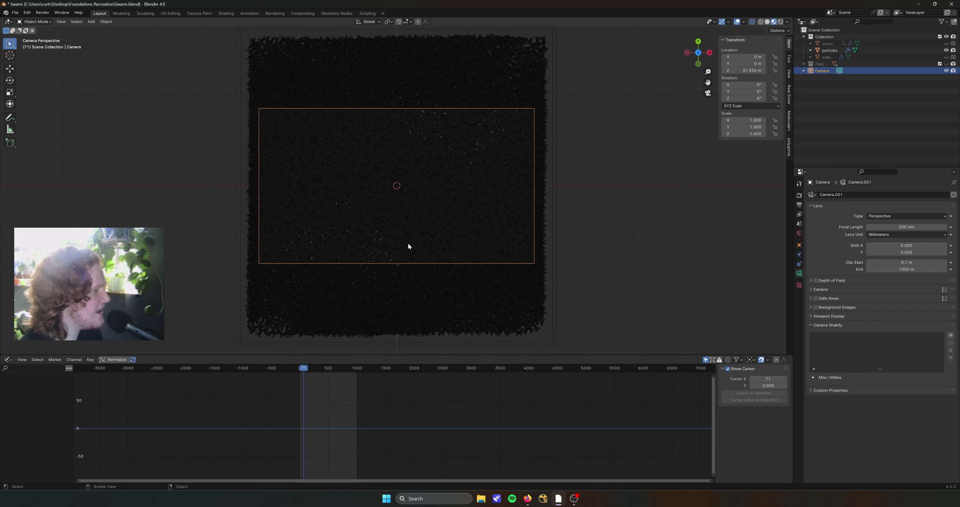
Display the viewport in rendered shading and switch the render engine to Cycles with GPU Compute as the device
key("z")
left_click(410, 116)
scroll(462, 185, "up", 3)
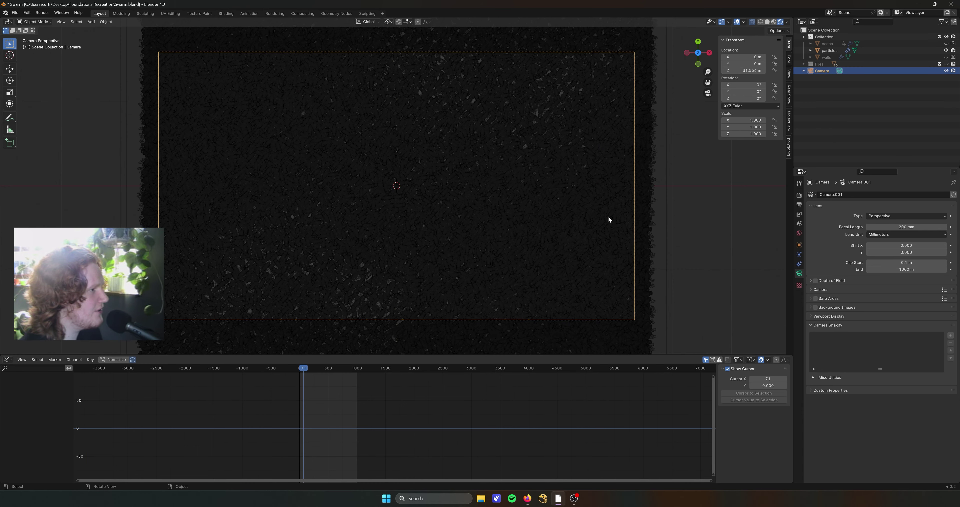
left_click(800, 196)
left_click(890, 194)
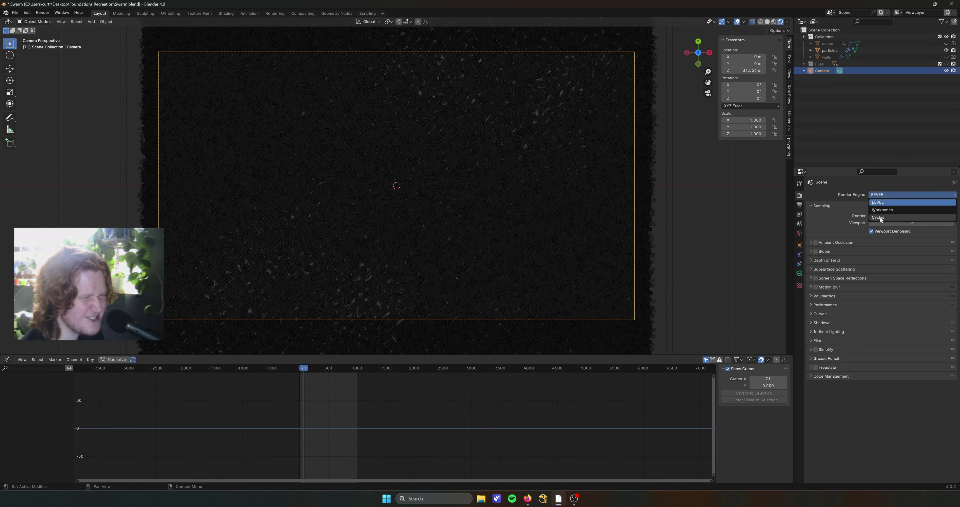
left_click(881, 216)
left_click(878, 211)
left_click(891, 220)
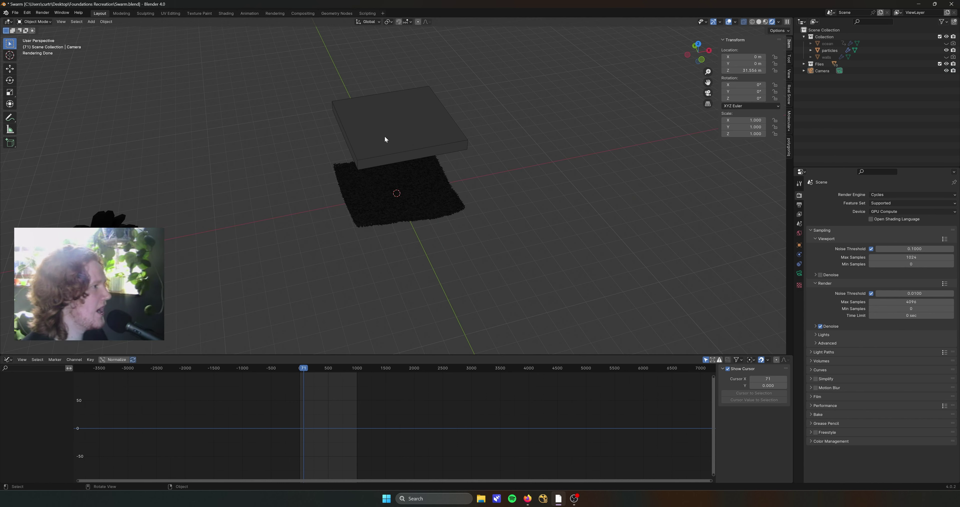
Turn off Show Emitter for the particles object in both render and viewport display, checking it in camera view
left_click(828, 50)
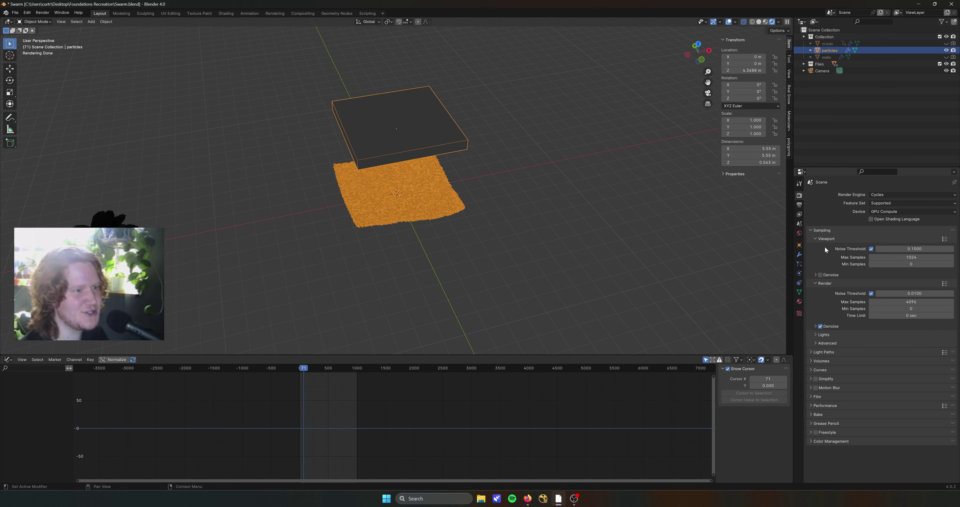
left_click(800, 264)
scroll(836, 327, "down", 12)
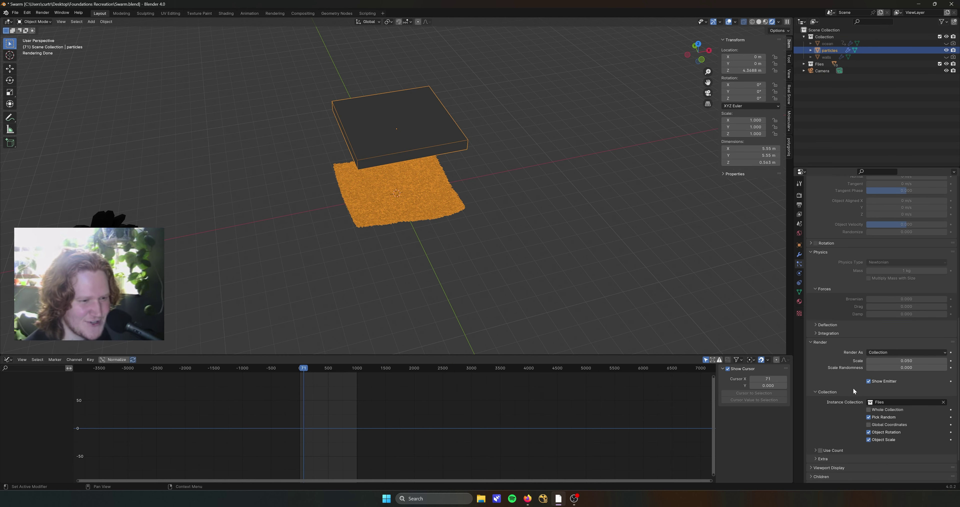
scroll(851, 405, "down", 3)
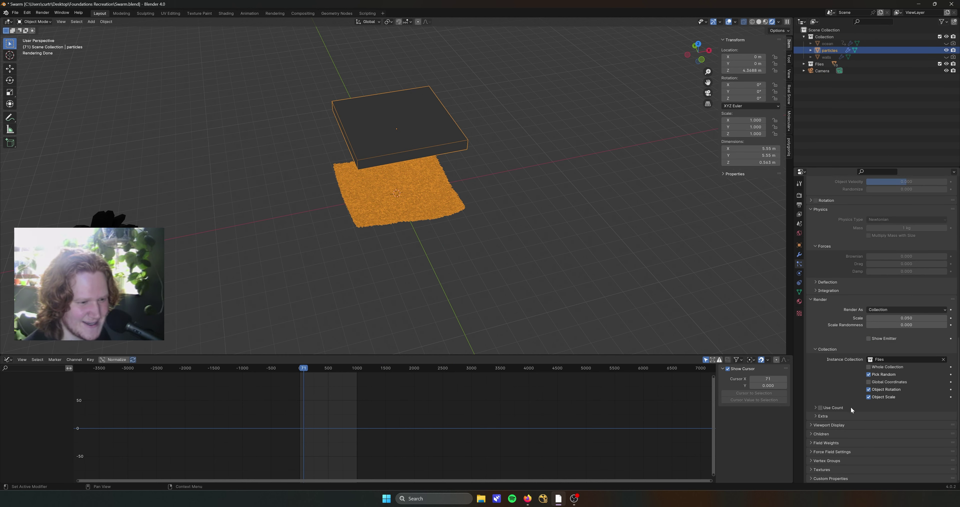
left_click(811, 425)
scroll(849, 428, "down", 2)
key("KP_0")
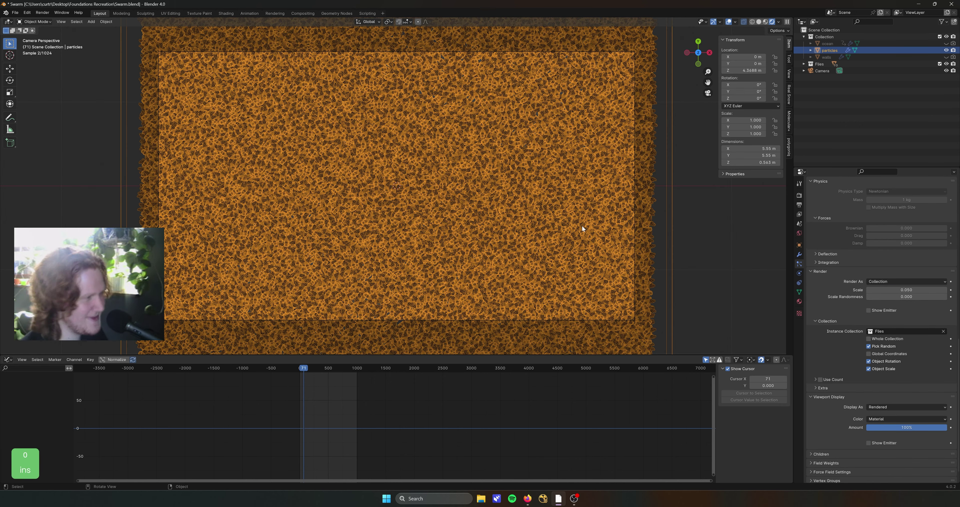
key("alt+a")
Set the colour of the World shader's Background node to black and return to the Layout workspace
left_click(225, 13)
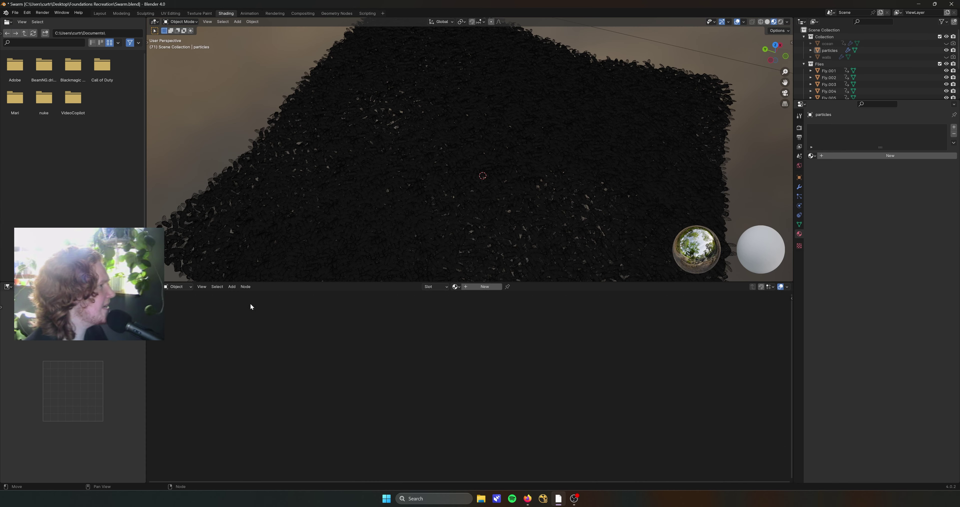
left_click(178, 311)
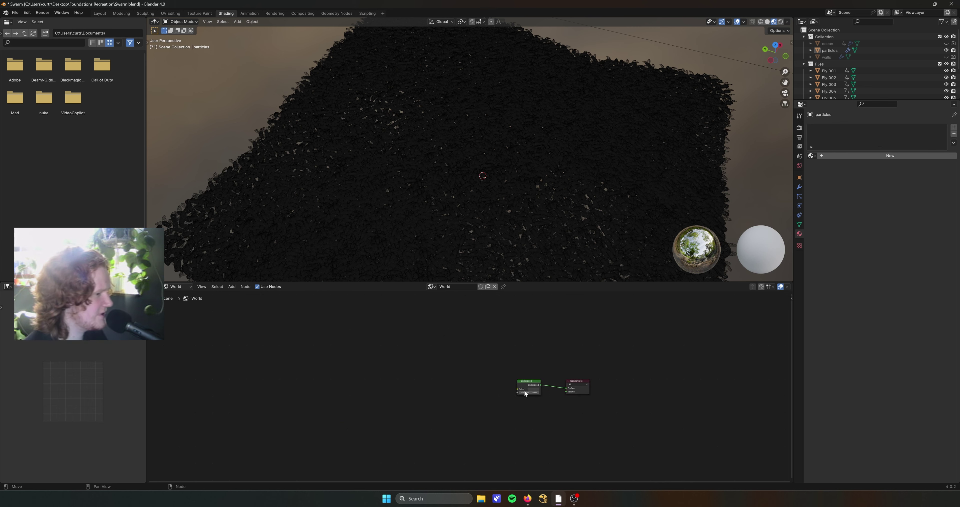
scroll(525, 391, "up", 4)
left_click(559, 390)
left_click_drag(595, 346, 595, 367)
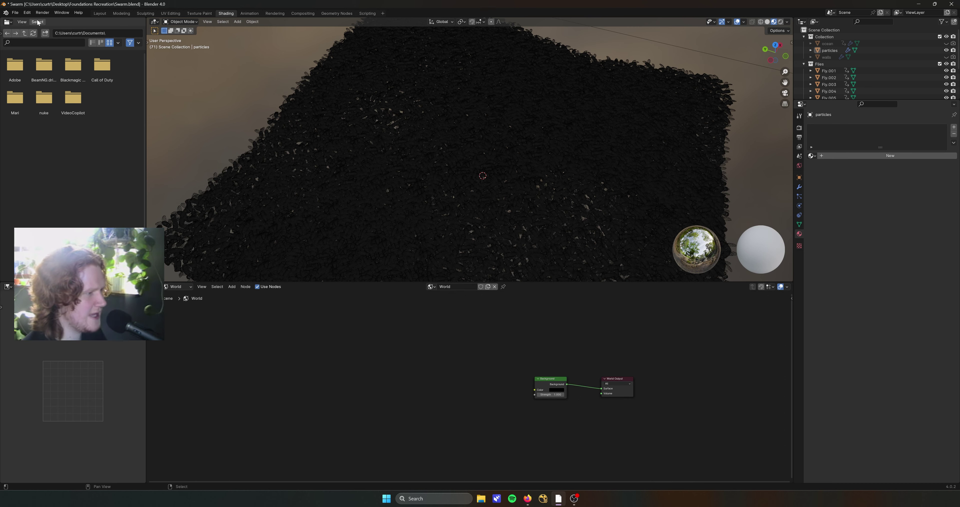
left_click(99, 13)
Add a point light and raise it along Z to about 1.8 m above the origin
key("shift+a")
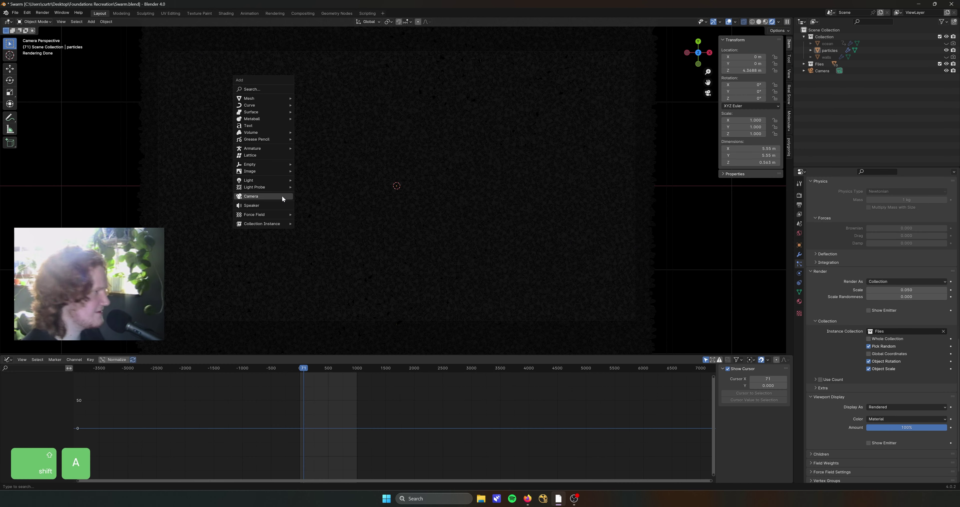
mouse_move(260, 180)
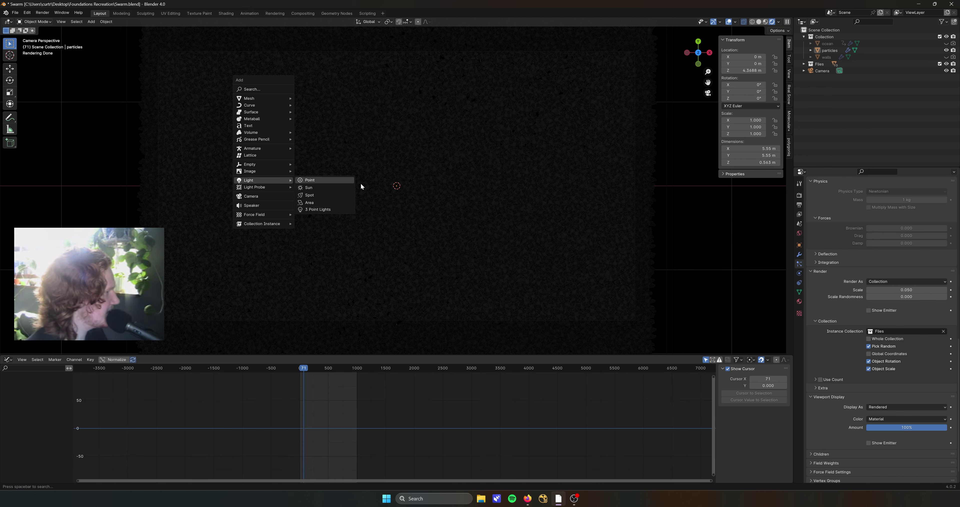
left_click(315, 180)
middle_click_drag(486, 220, 495, 158)
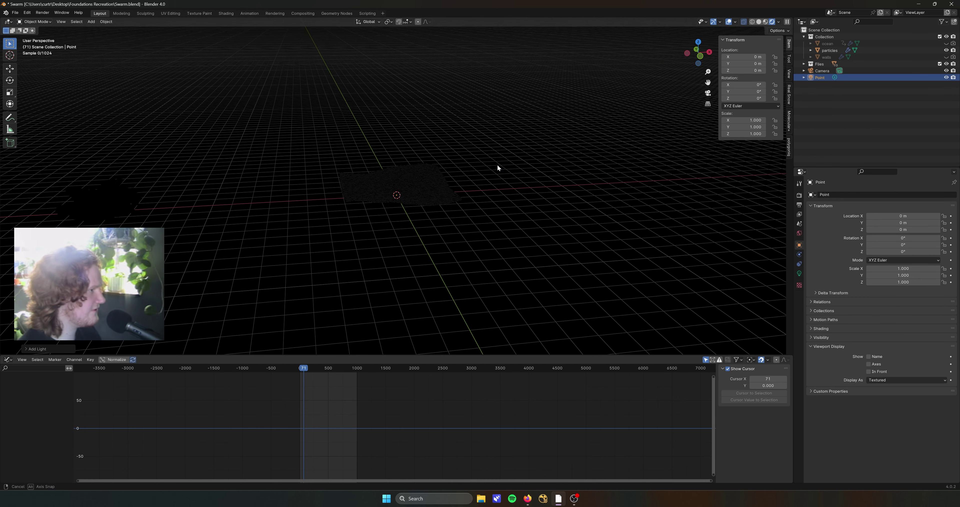
key("g")
key("z")
left_click(504, 180)
Set the point light's power to 424.5 W and move it to about X -2.4 m, Y 1.1 m
key("KP_0")
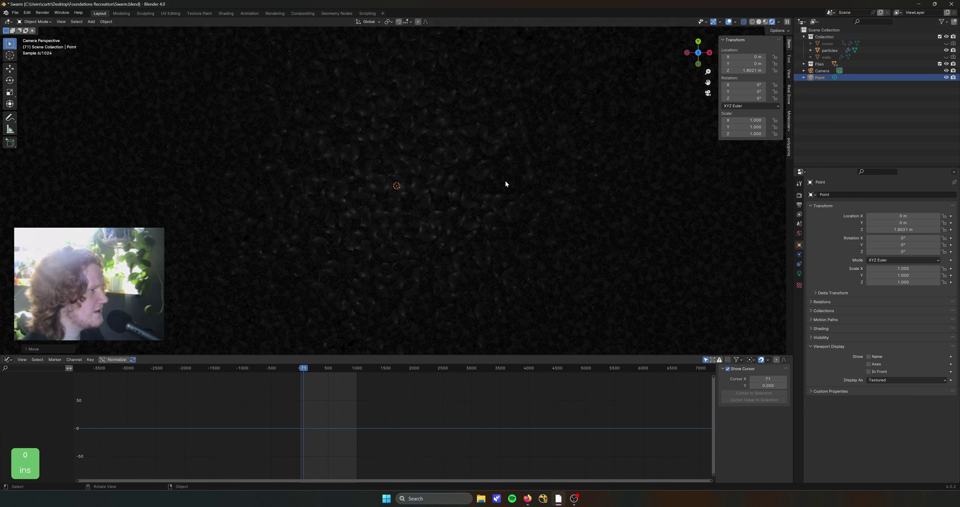
left_click(800, 273)
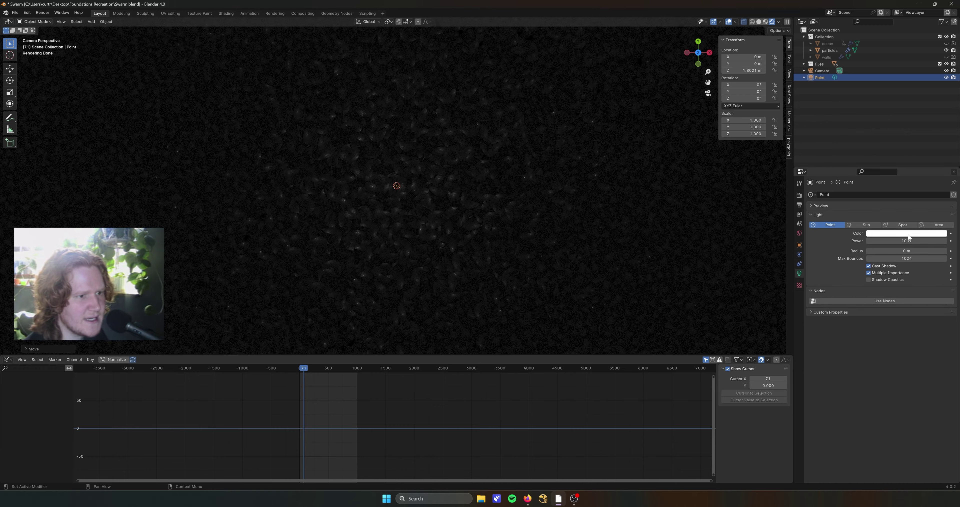
left_click_drag(908, 240, 939, 240)
key("g")
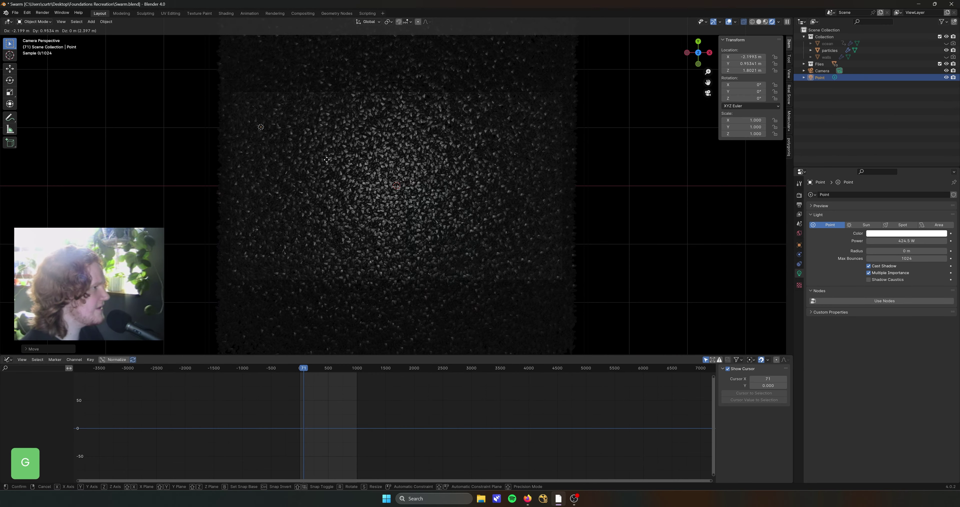
left_click(318, 153)
Save the file and render the current frame through the camera
key("ctrl+s")
key("F12")
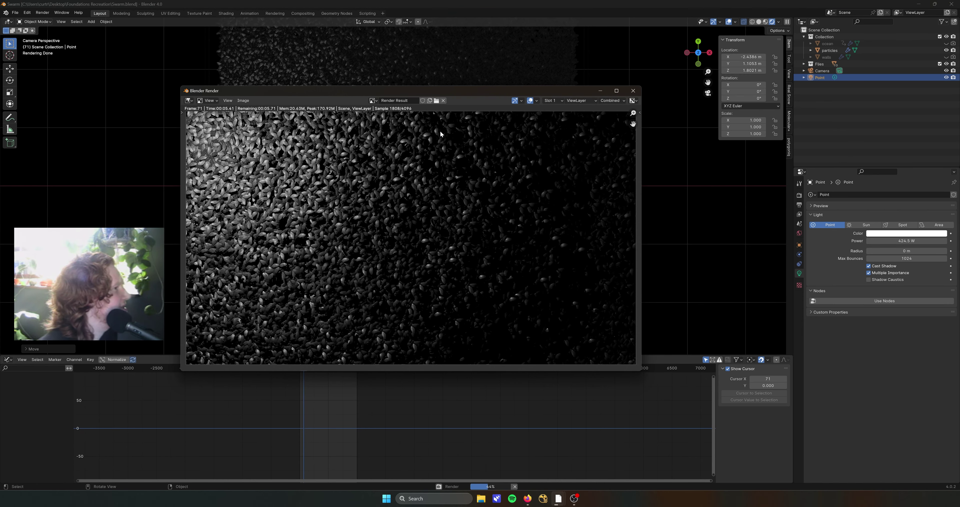
Inspect the finished render of the lit swarm and close the render window
scroll(347, 232, "down", 1)
middle_click_drag(347, 223, 460, 242)
middle_click_drag(492, 273, 393, 240)
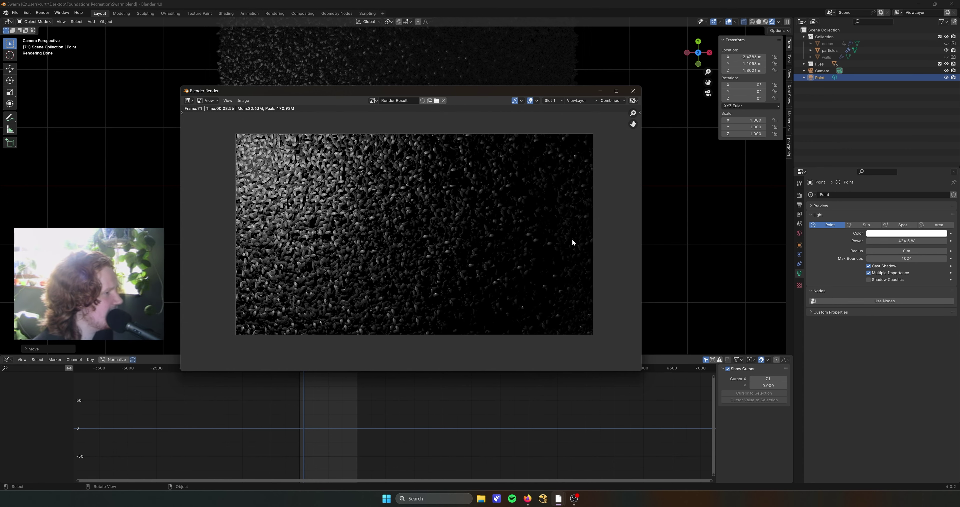
left_click(633, 91)
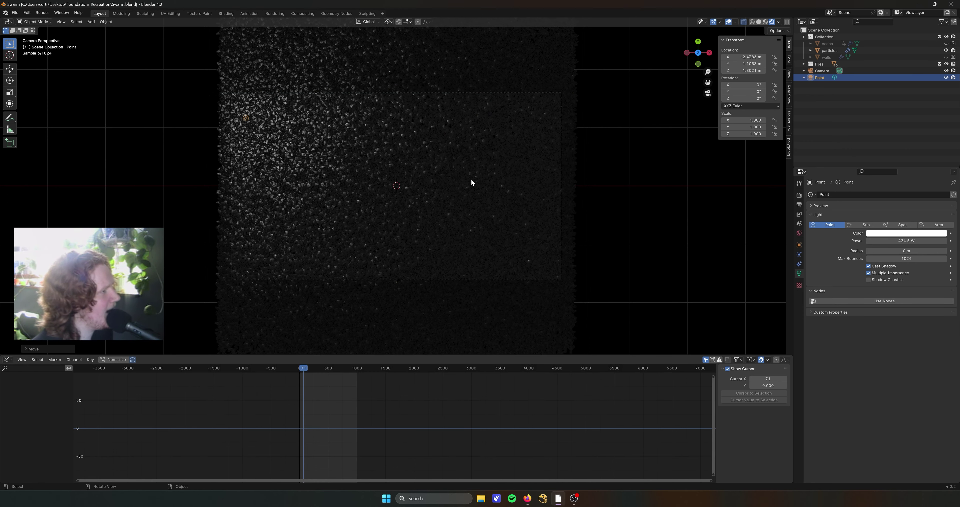
Delete the point light and switch the viewport to solid shading
key("x")
left_click(455, 191)
middle_click_drag(456, 191, 395, 174)
key("z")
left_click(487, 174)
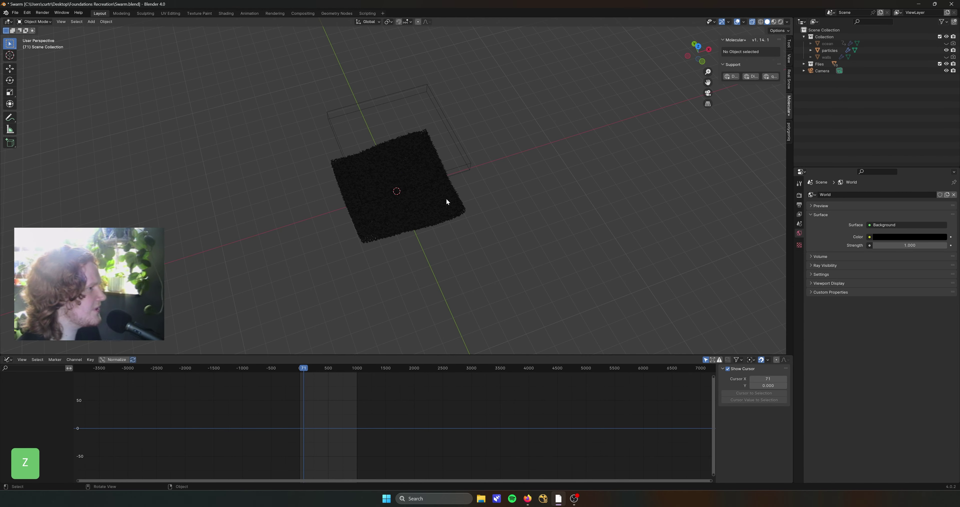
Hide the Flies collection in the viewport
middle_click_drag(446, 198, 434, 198)
scroll(435, 198, "up", 4)
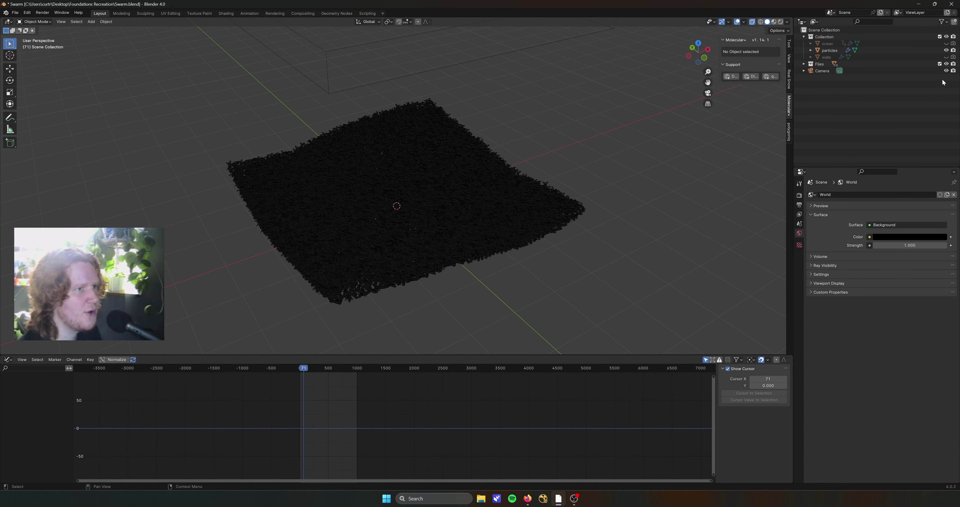
left_click(946, 64)
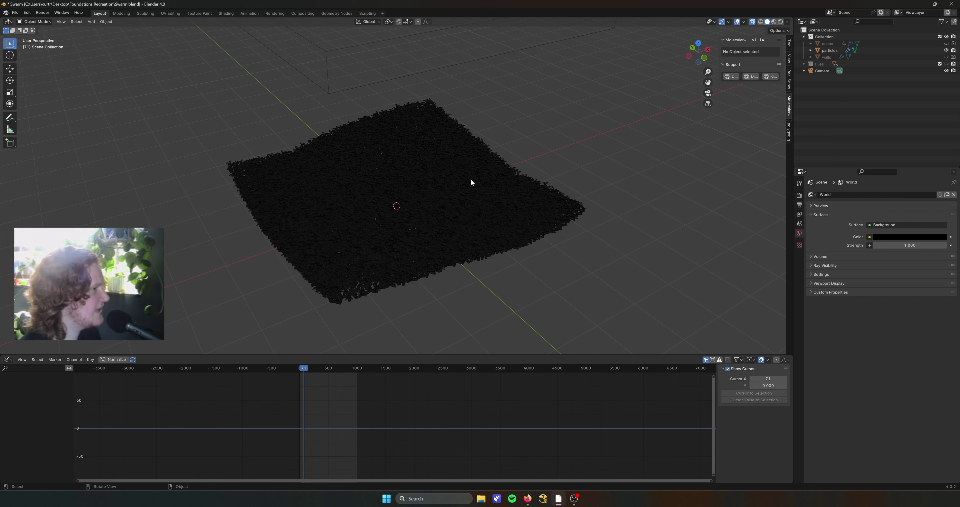
Add a point light and move it to about X 1.65 m, Y -0.86 m, Z 0.23 m
key("shift+a")
mouse_move(471, 241)
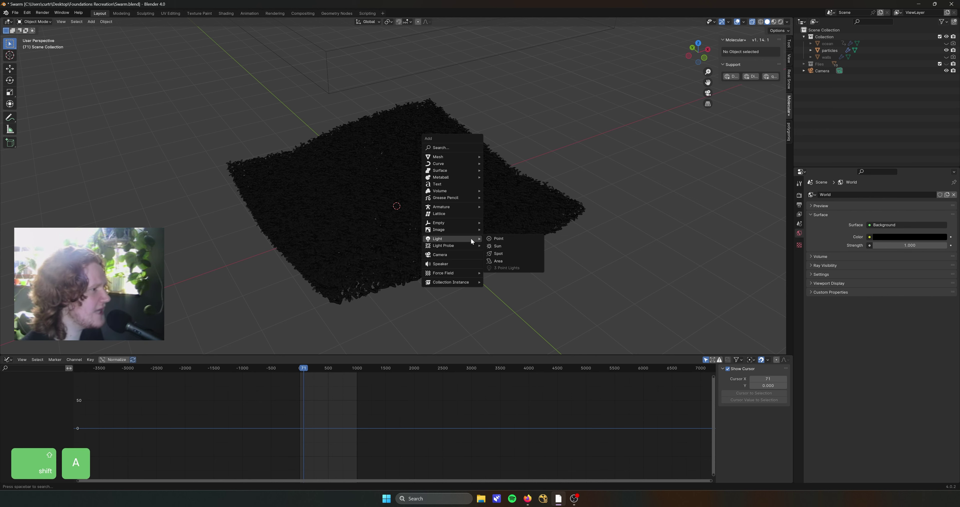
left_click(513, 239)
key("g")
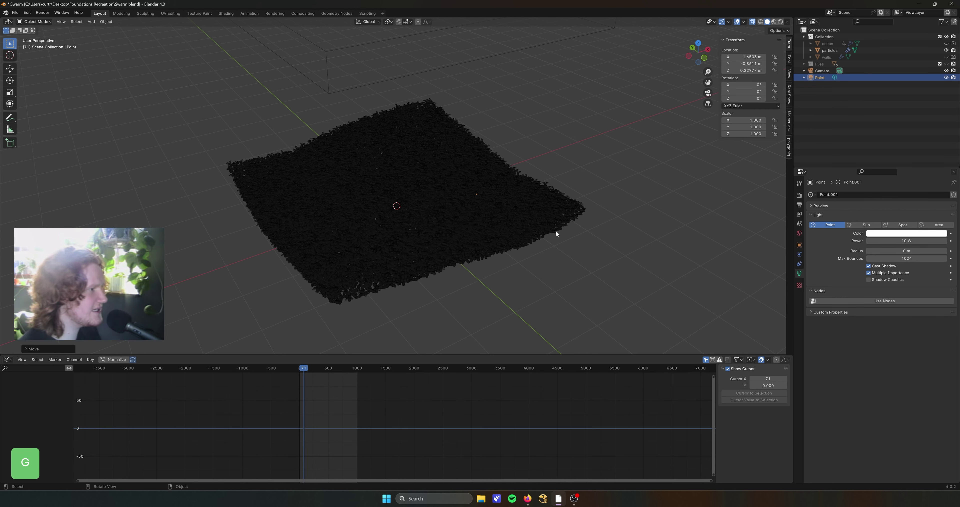
left_click(521, 238)
Play the animation and raise the point light along Z to about 0.51 m
key("space")
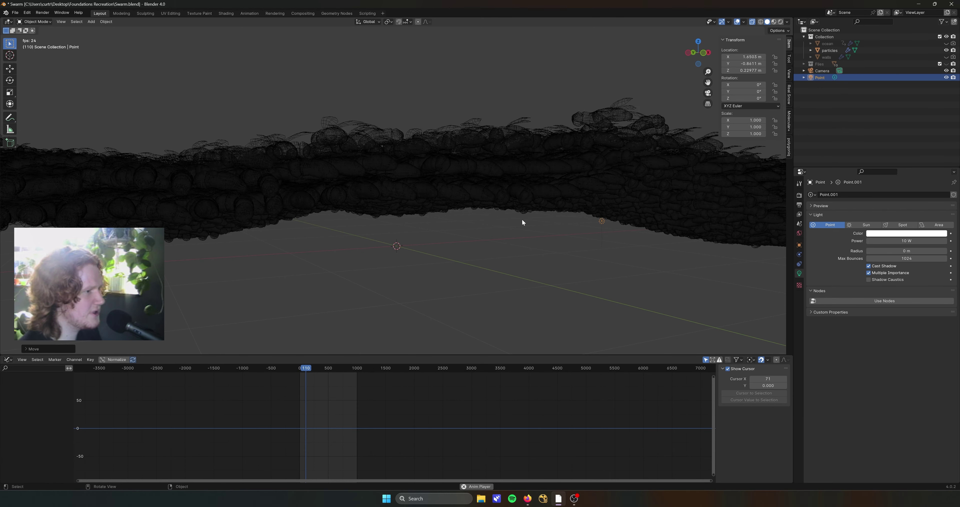
key("g")
key("z")
left_click(619, 172)
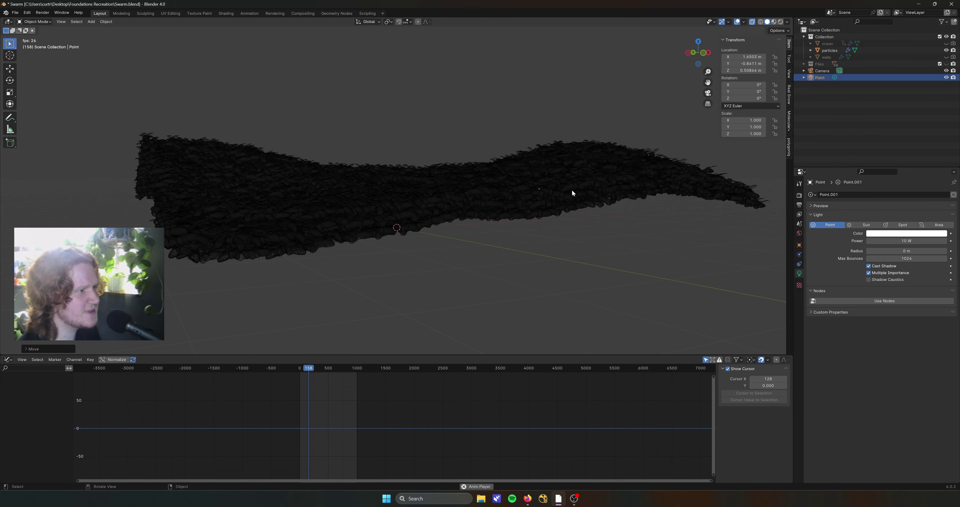
Try raising the point light further along Z while the animation runs
key("g")
key("z")
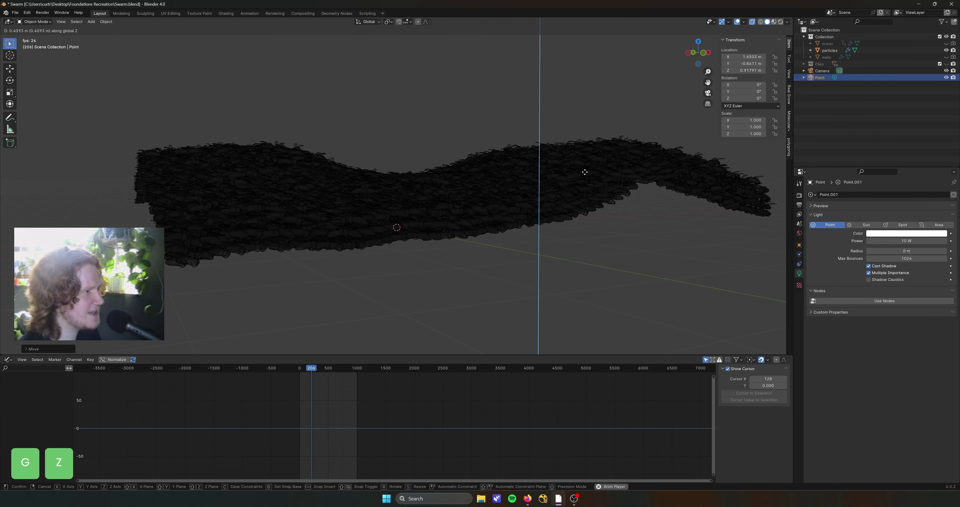
key("Escape")
key("ctrl+z")
key("space")
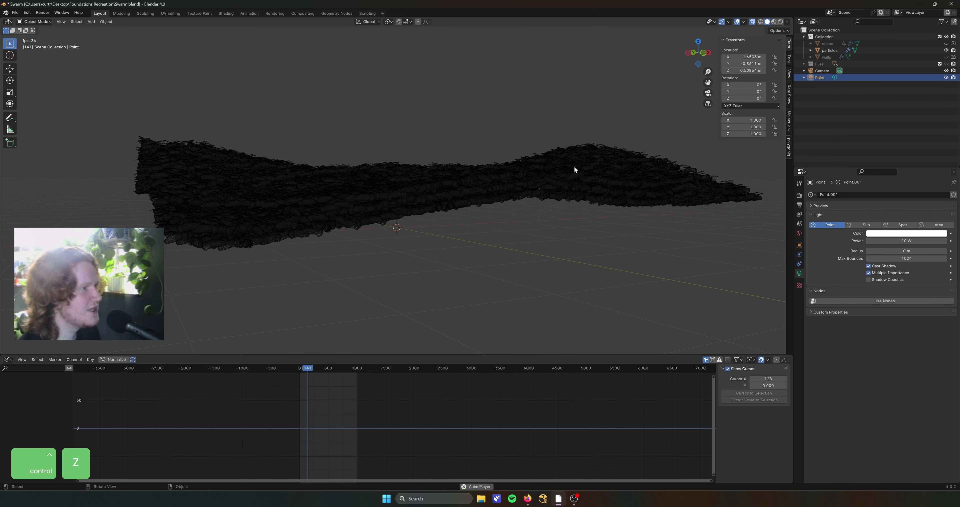
Delete the point light and stop the playback
key("x")
left_click(575, 167)
key("space")
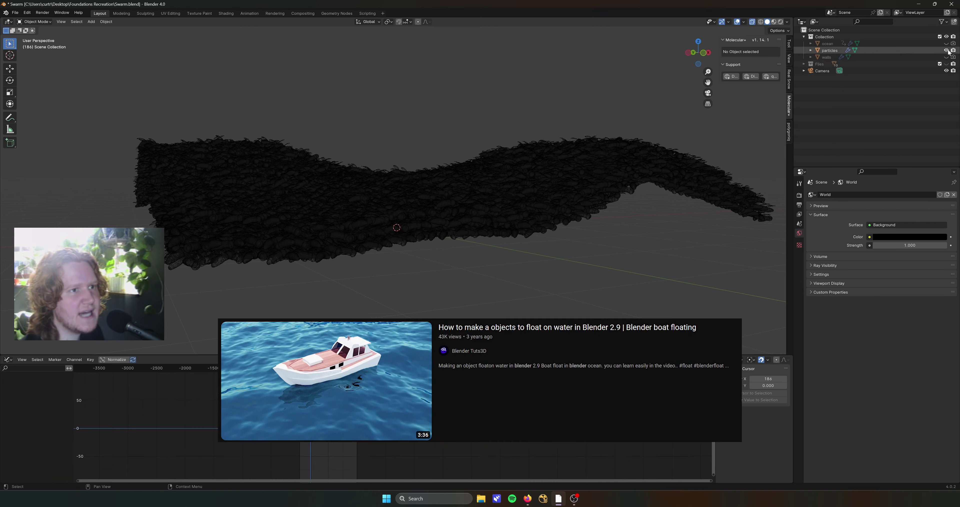
Show the ocean object, hide the particles object, and turn off X-ray with the ocean selected
left_click(946, 43)
left_click(945, 50)
middle_click_drag(594, 151, 595, 200)
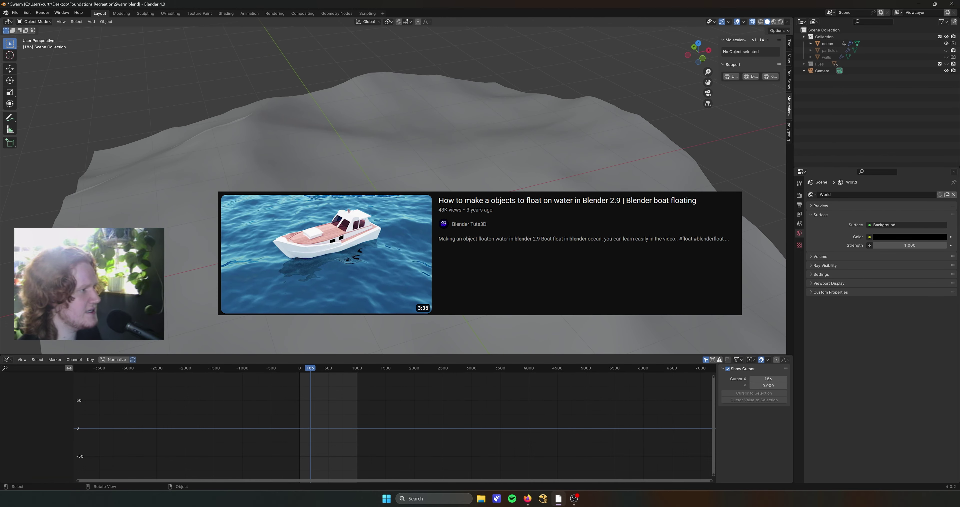
left_click(595, 203)
key("alt+z")
scroll(396, 189, "down", 3)
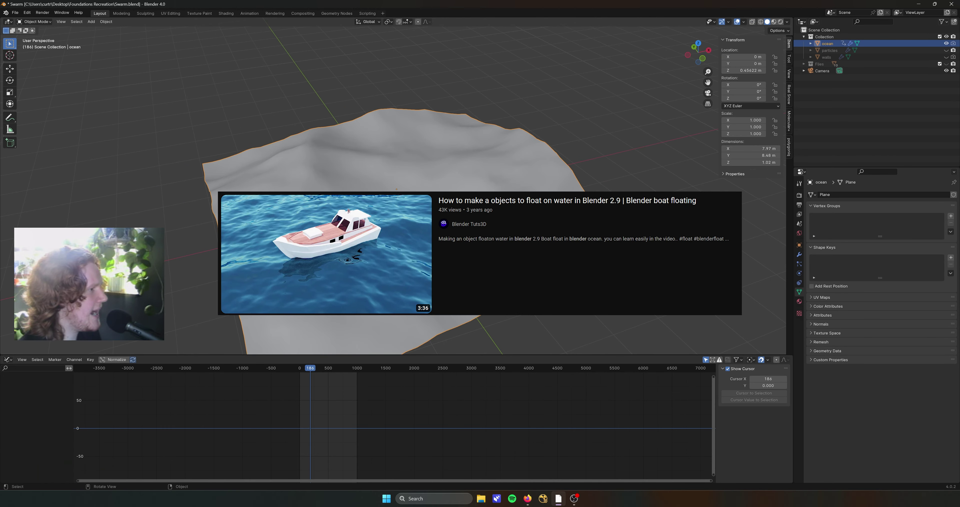
Add a mesh plane at the centre of the scene
key("shift+a")
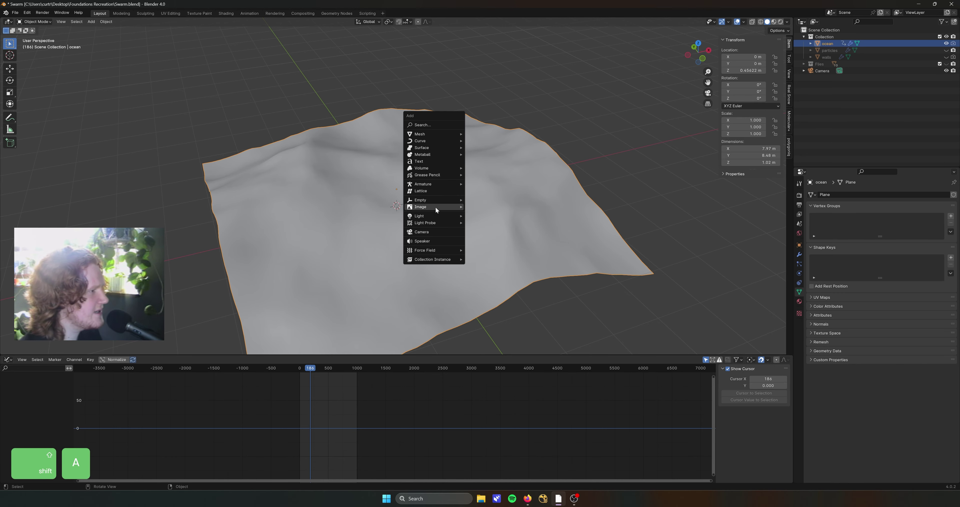
mouse_move(446, 135)
left_click(485, 133)
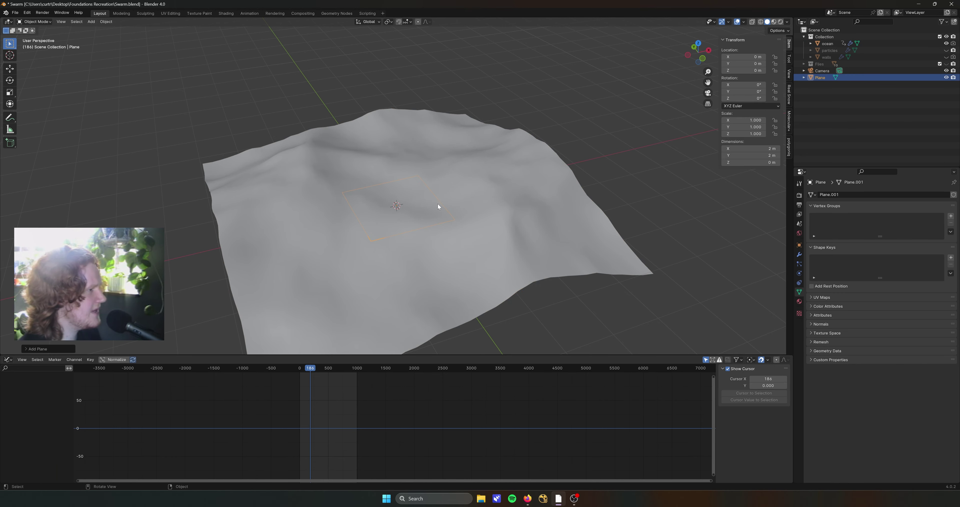
Subdivide the new plane's mesh into a fine grid and return to Object Mode
middle_click_drag(437, 224, 446, 193)
key("Tab")
right_click(446, 192)
left_click(410, 192)
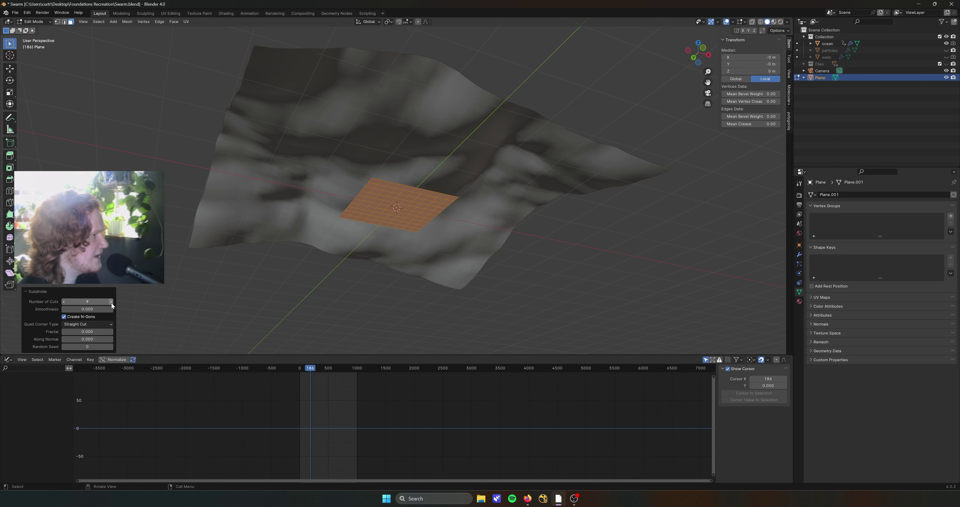
middle_click_drag(329, 253, 470, 222)
key("Tab")
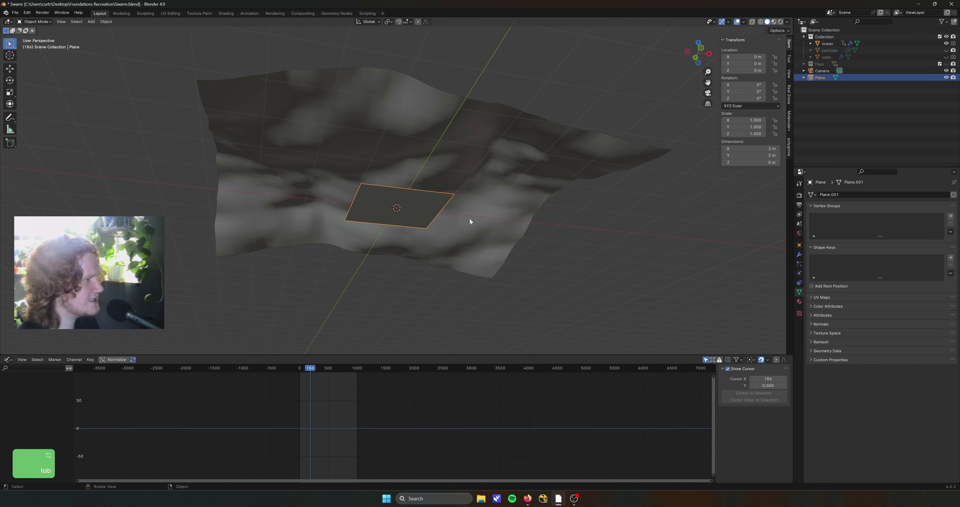
Add a Shrinkwrap modifier to the plane with the ocean as its target
left_click(800, 254)
left_click(847, 193)
type("shr")
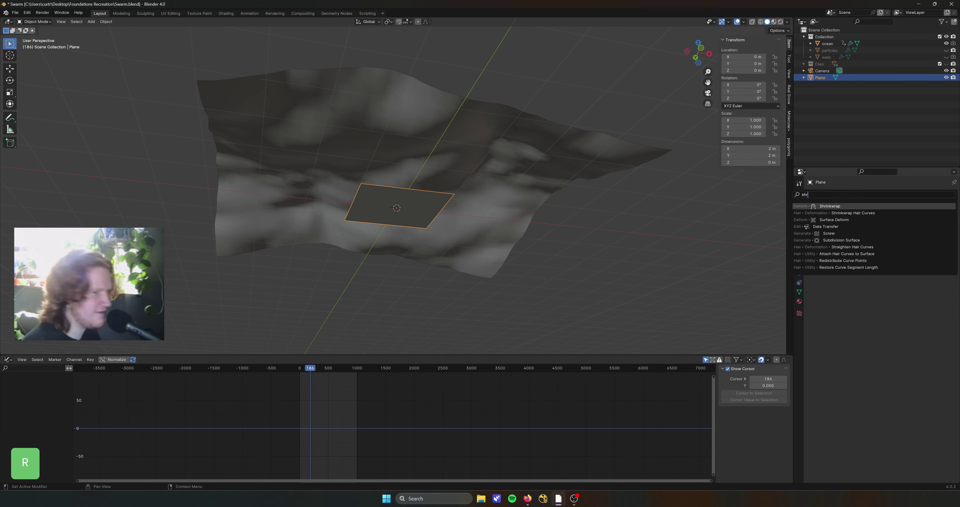
key("Return")
left_click(943, 233)
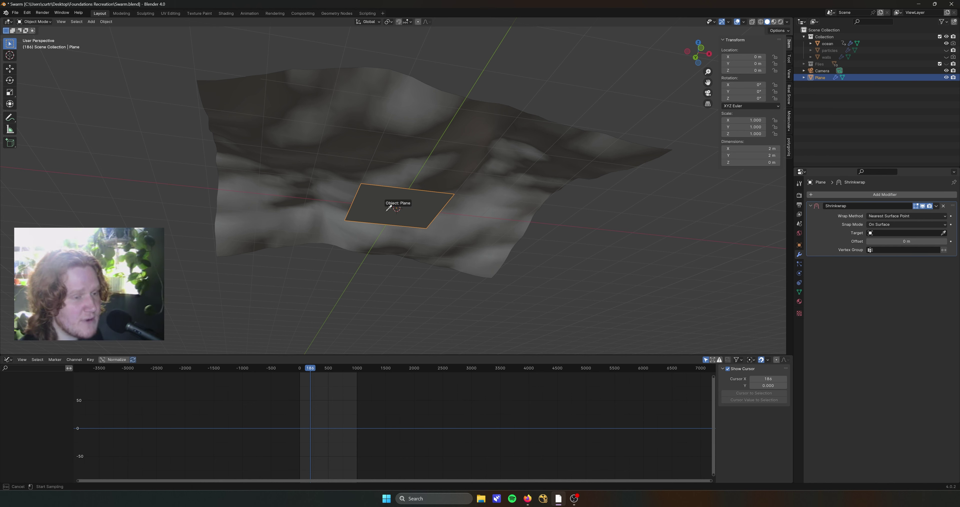
left_click(470, 167)
left_click(906, 250)
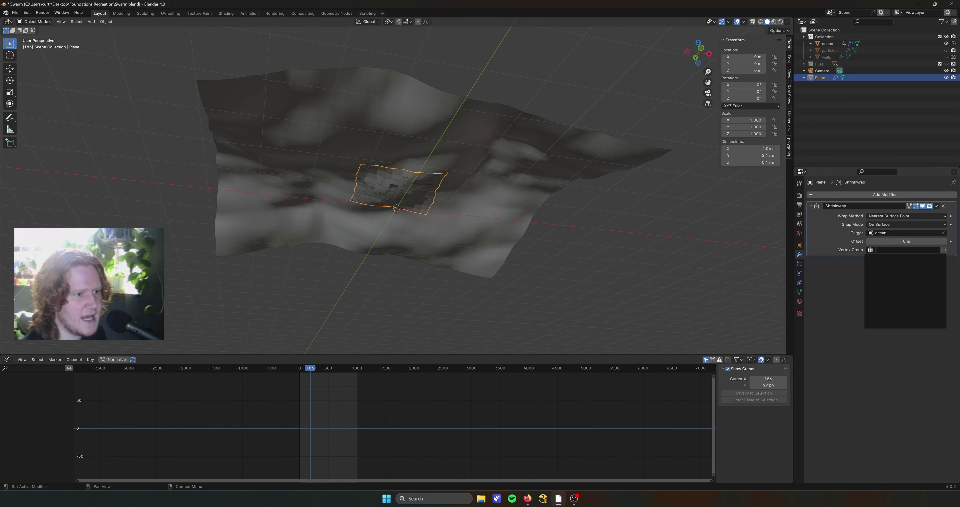
key("Escape")
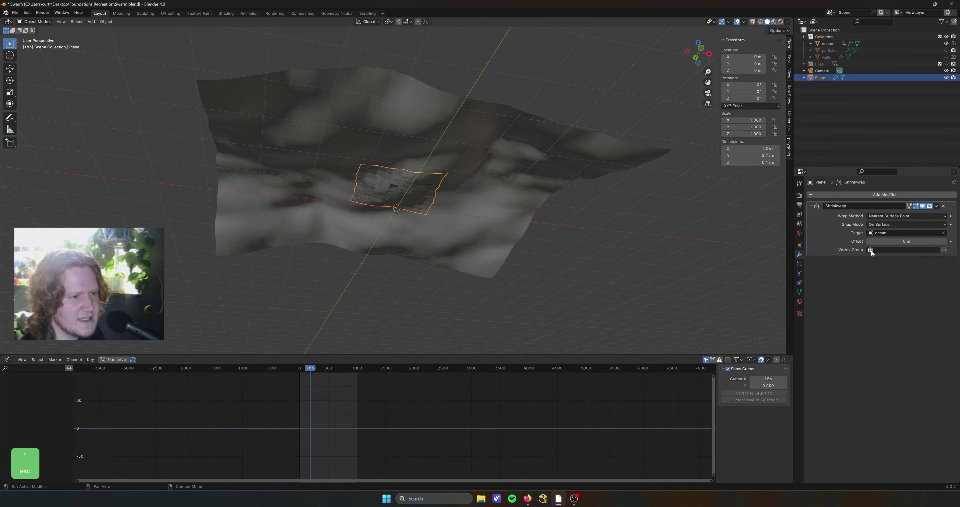
Switch to Firefox and skip through the music video The Foundations of Decay to examine where light falls on the swarm, pausing at 2:41
key("KP_7")
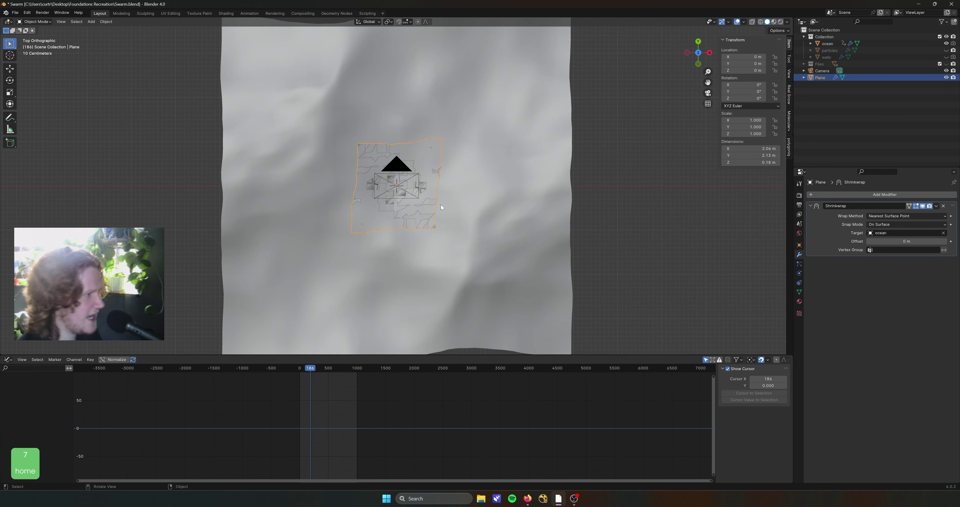
left_click(528, 500)
left_click(420, 249)
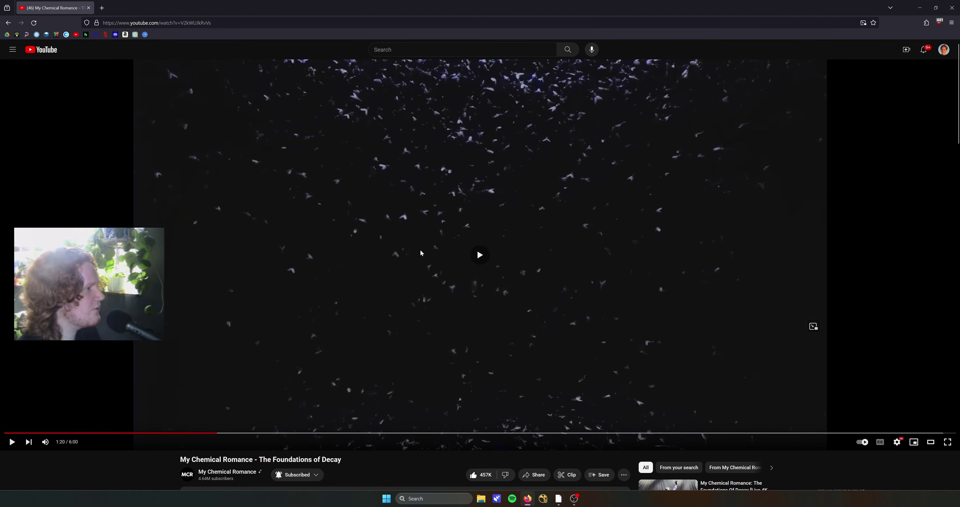
key("Right")
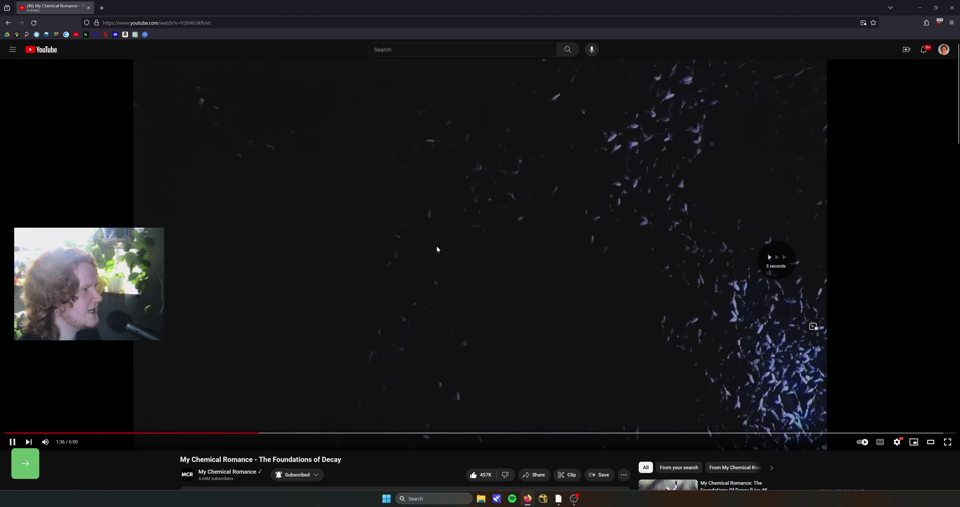
key("Right")
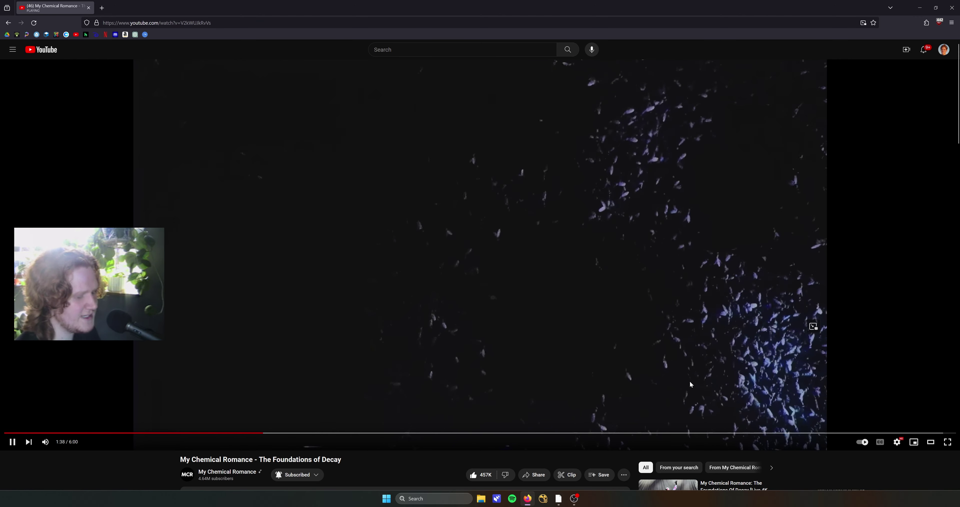
key("Right")
key("Right")
key("Right")
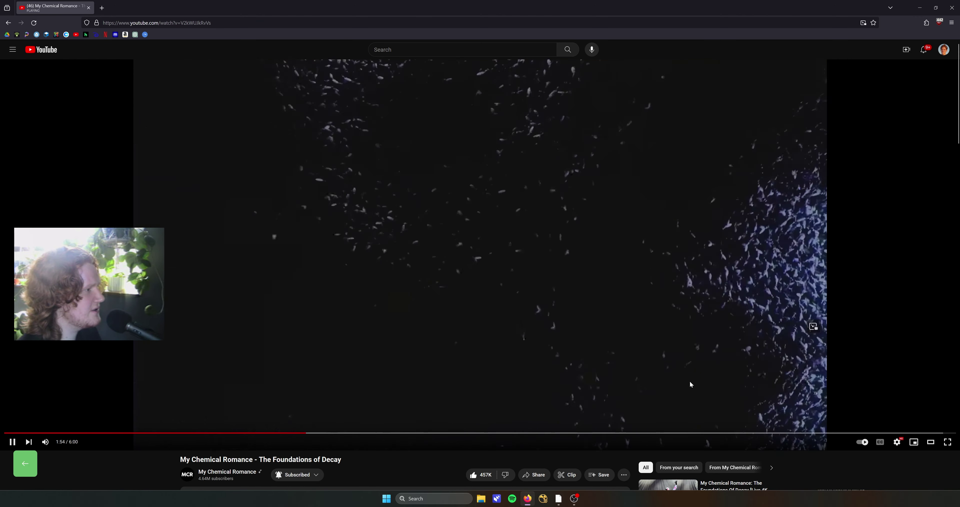
key("Right")
key("Right")
key("Right")
key("Right")
key("Right")
key("Right")
key("Right")
key("Right")
key("Right")
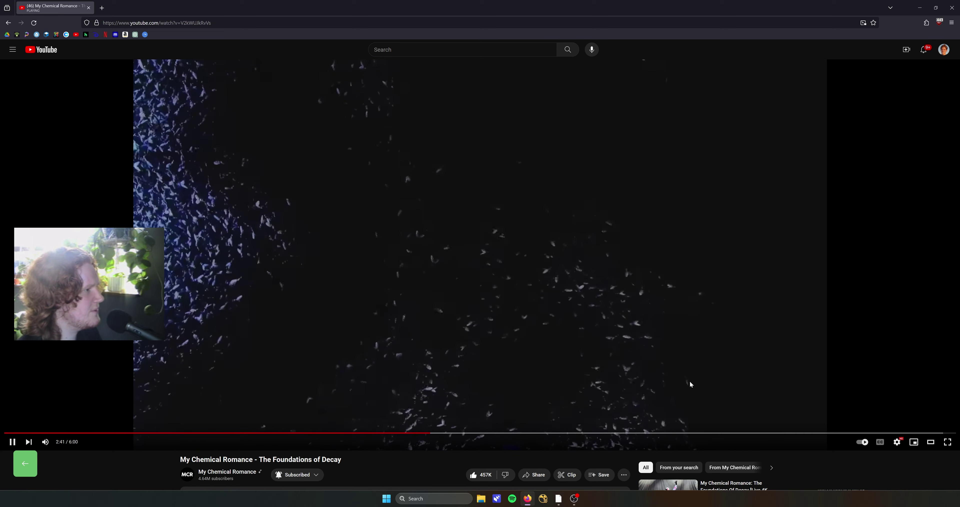
key("space")
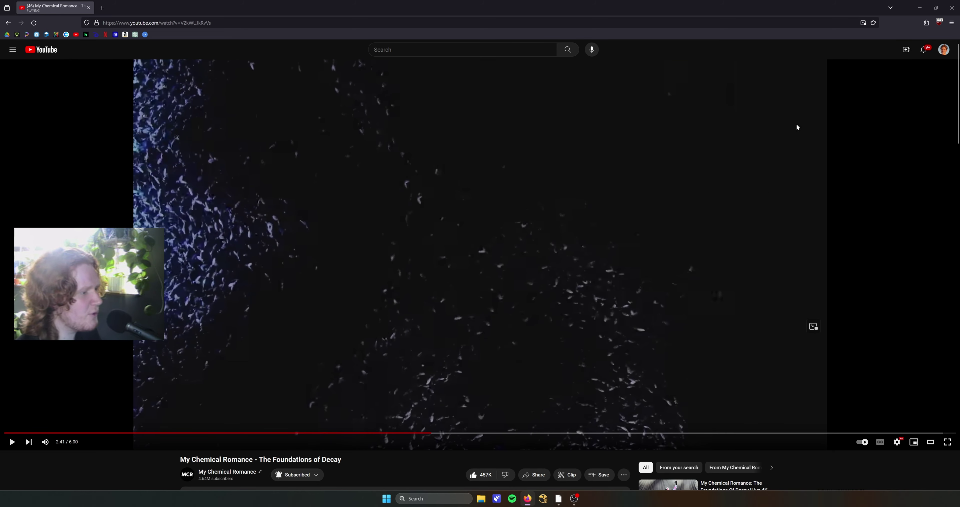
Return to Blender, move the plane to about X 2.64 m, Y -2.60 m, and scale it to 0.465
key("alt+Tab")
left_click_drag(430, 207, 528, 304)
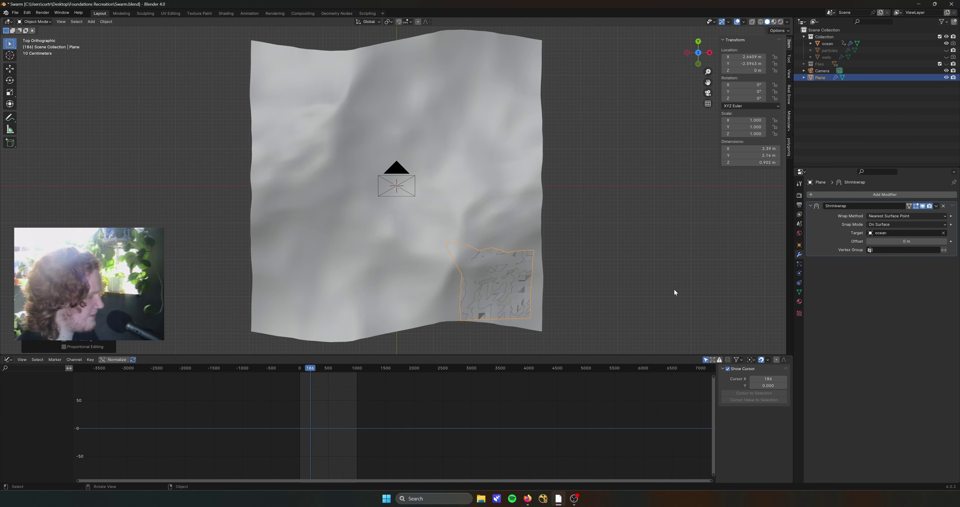
key("s")
left_click(578, 285)
key("Tab")
key("Tab")
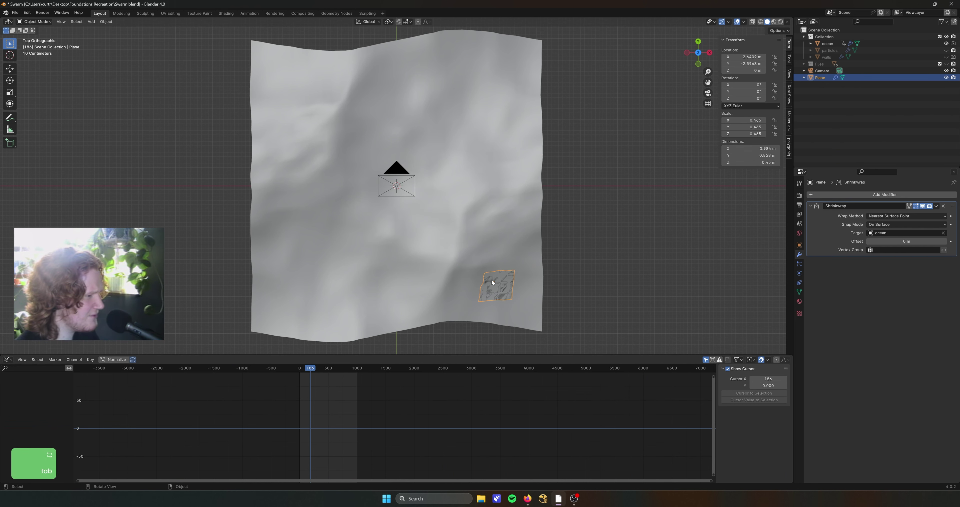
key("Tab")
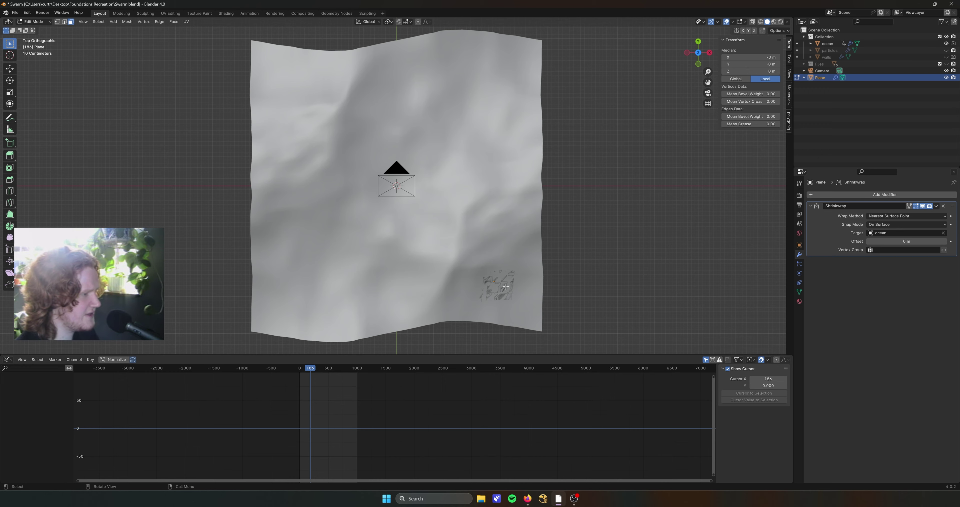
key("Tab")
Play the animation and check from the side how the plane follows the ocean surface
middle_click_drag(506, 286, 504, 227)
key("space")
middle_click_drag(600, 268, 600, 186)
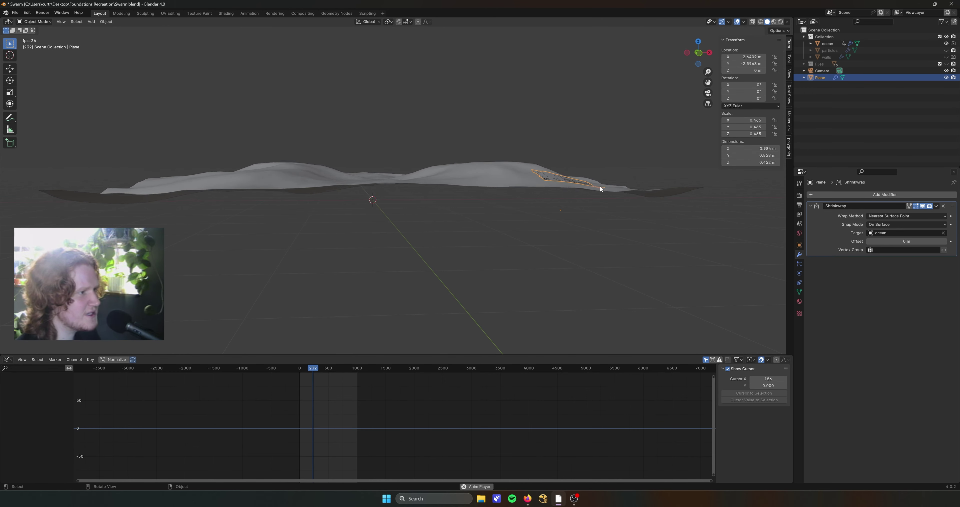
Move the plane into the collection holding the ocean, leave it shown in the viewport, and stop the playback
left_click(946, 77)
left_click_drag(822, 78, 829, 58)
middle_click_drag(653, 141, 650, 175)
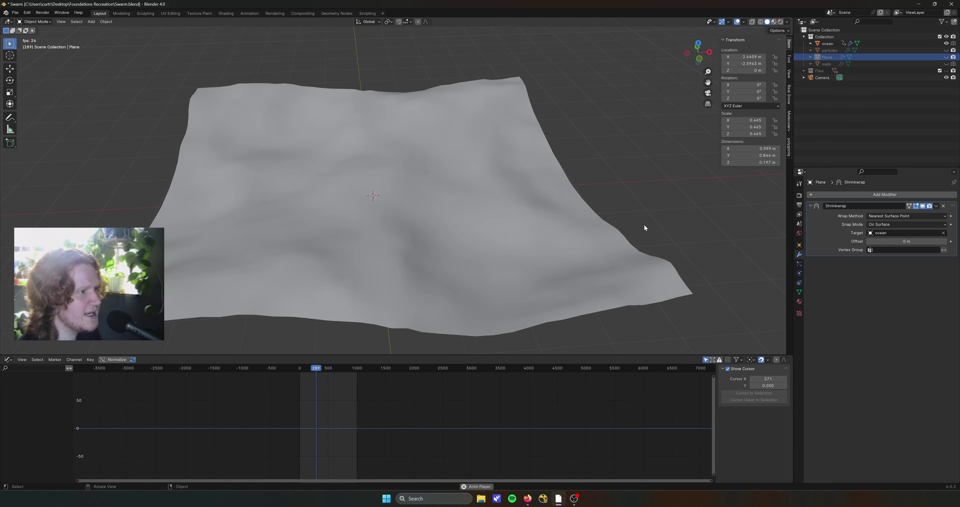
left_click(946, 57)
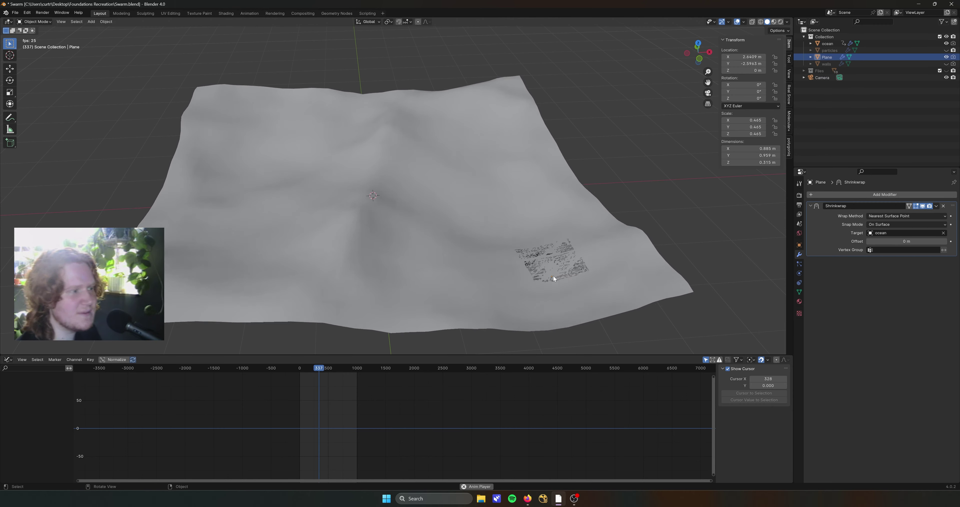
key("space")
Select the ocean and start adding a new object to the scene
left_click(543, 257)
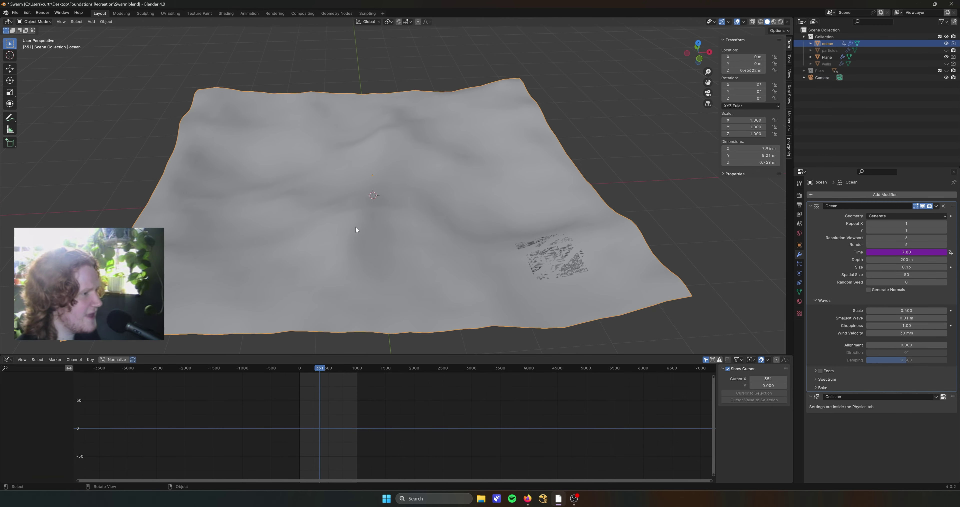
key("shift+a")
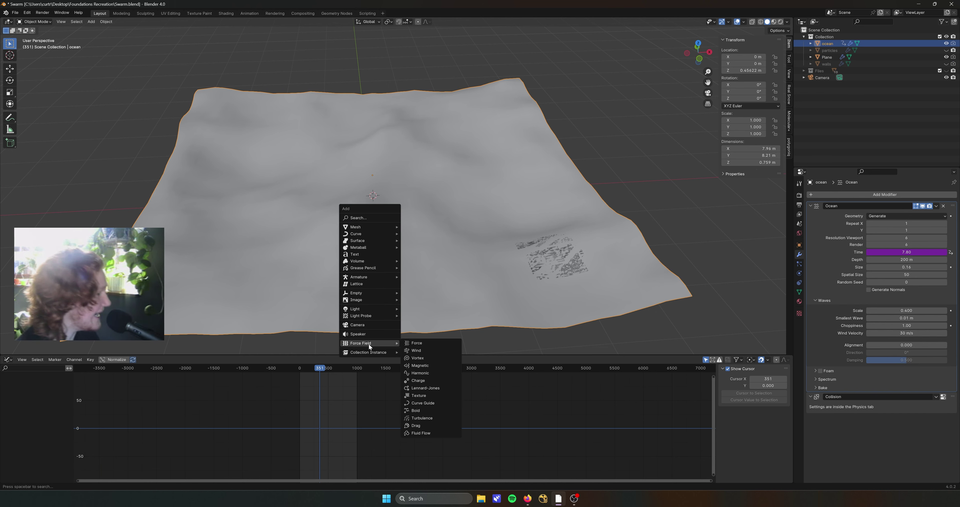
Add an area light and position it in top view over the floating patch near the ocean's corner
mouse_move(355, 309)
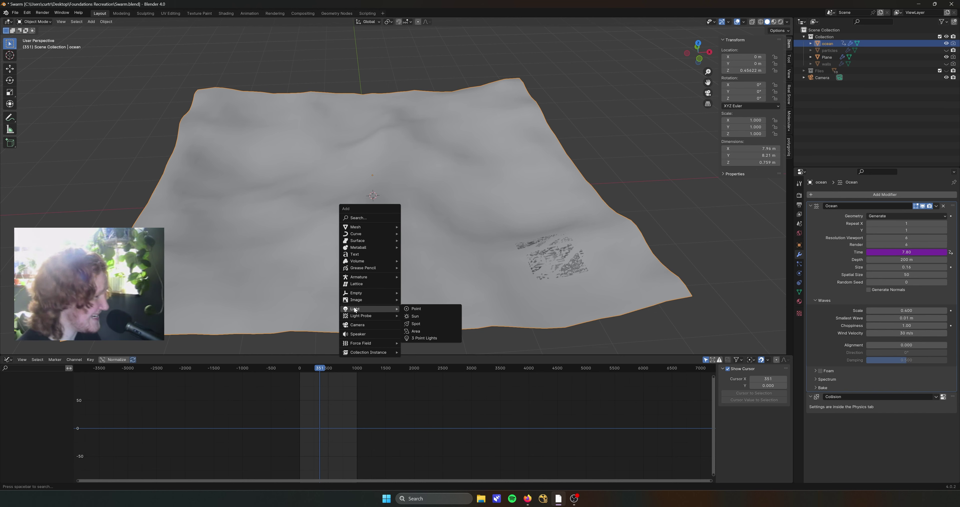
left_click(431, 330)
key("KP_7")
key("g")
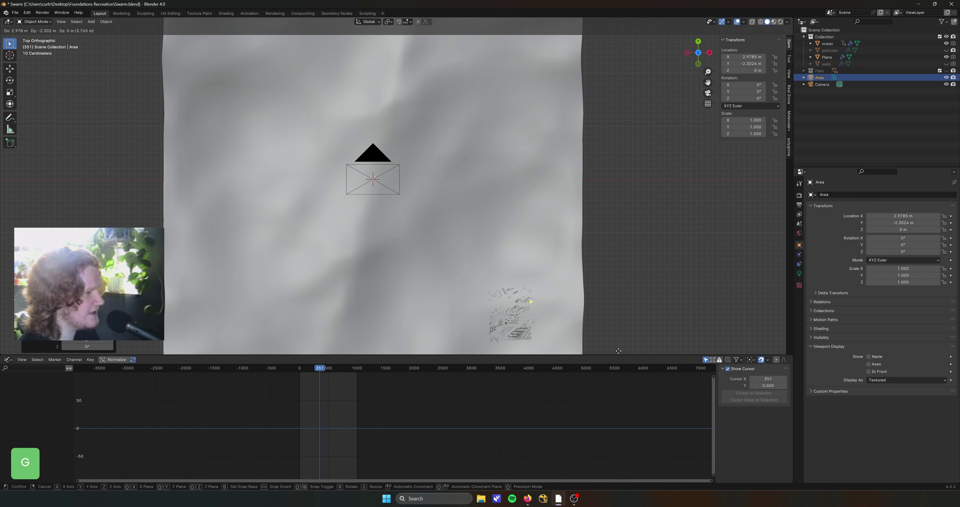
left_click(604, 350)
Raise the area light vertically to about 1 m above its starting height
middle_click_drag(604, 335, 593, 254)
key("g")
key("z")
left_click(589, 212)
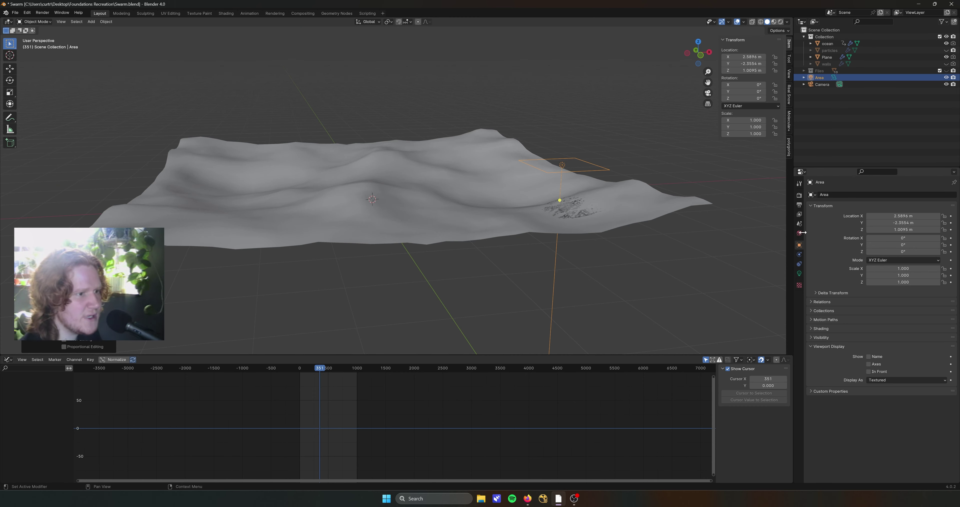
Add a Copy Location constraint to the area light
left_click(799, 254)
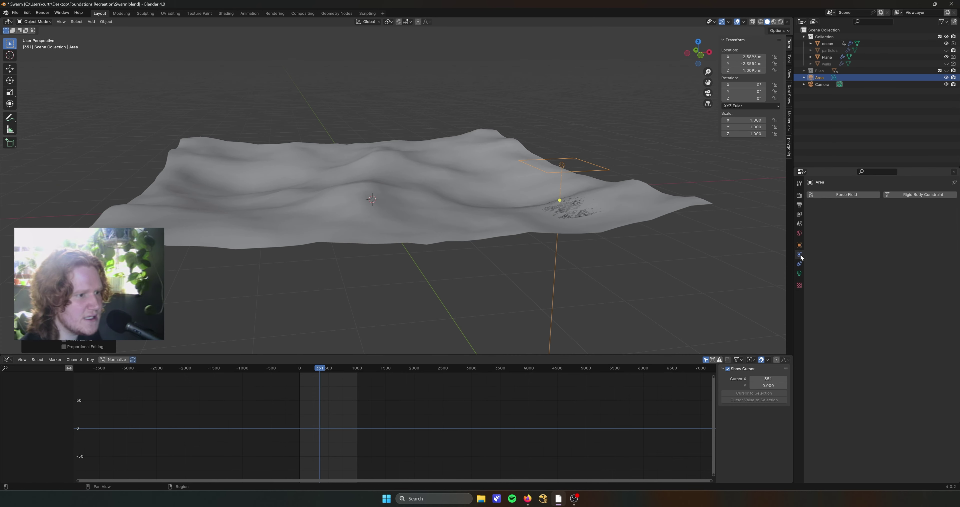
left_click(799, 265)
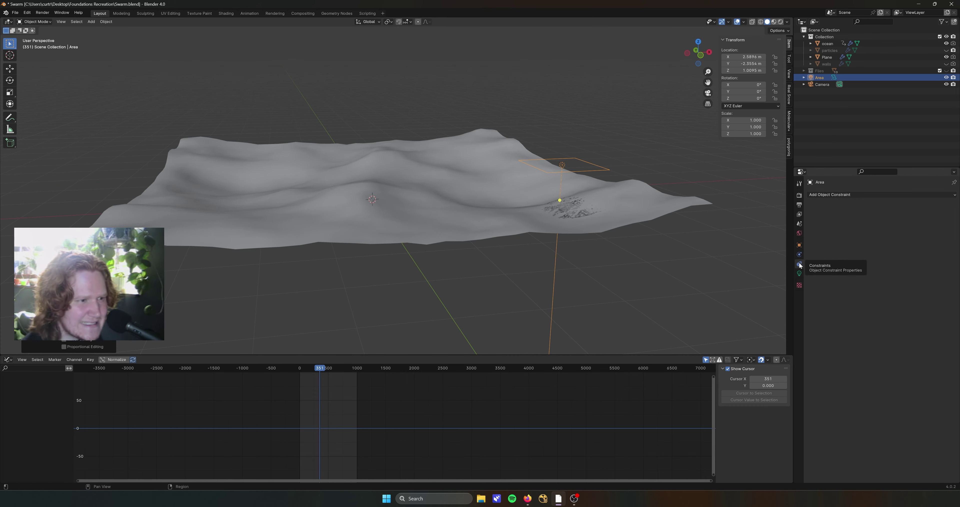
left_click(838, 194)
left_click(838, 213)
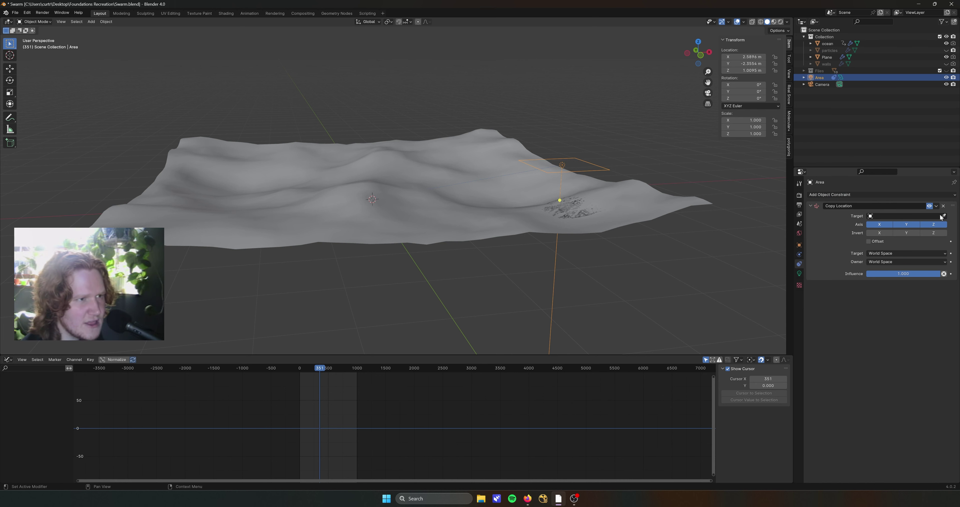
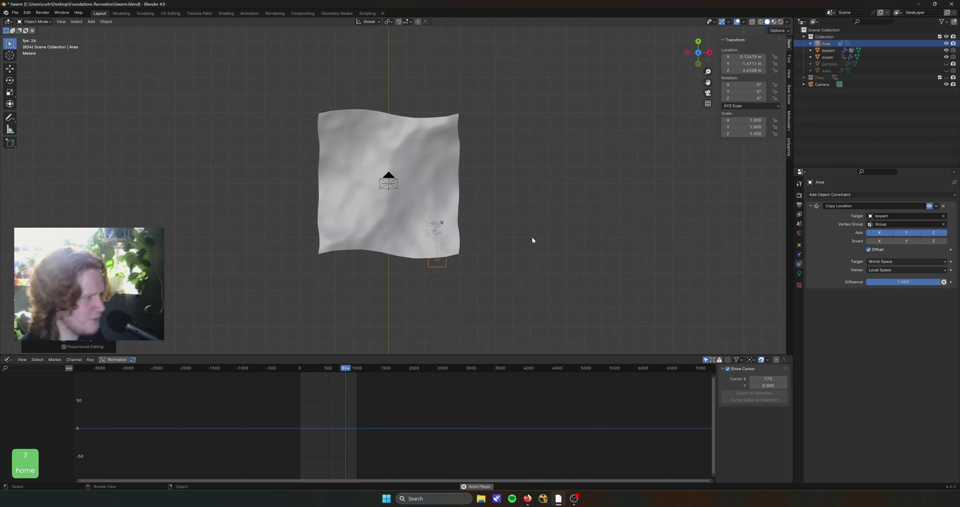
Move the area light back over the floating patch and set its height to about Z 0.64 m
scroll(532, 240, "up", 4)
key("g")
left_click(550, 234)
middle_click_drag(544, 271, 572, 223)
scroll(572, 223, "up", 3)
key("g")
key("z")
left_click(620, 304)
middle_click_drag(621, 307, 597, 255)
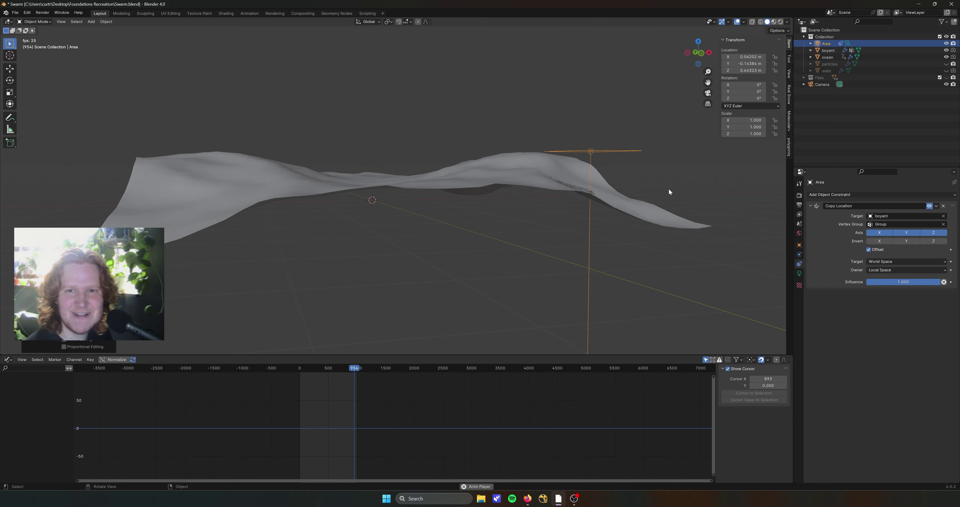
middle_click_drag(644, 195, 632, 212)
Stop the playback, switch the viewport to rendered shading and hide the ocean object
key("space")
key("z")
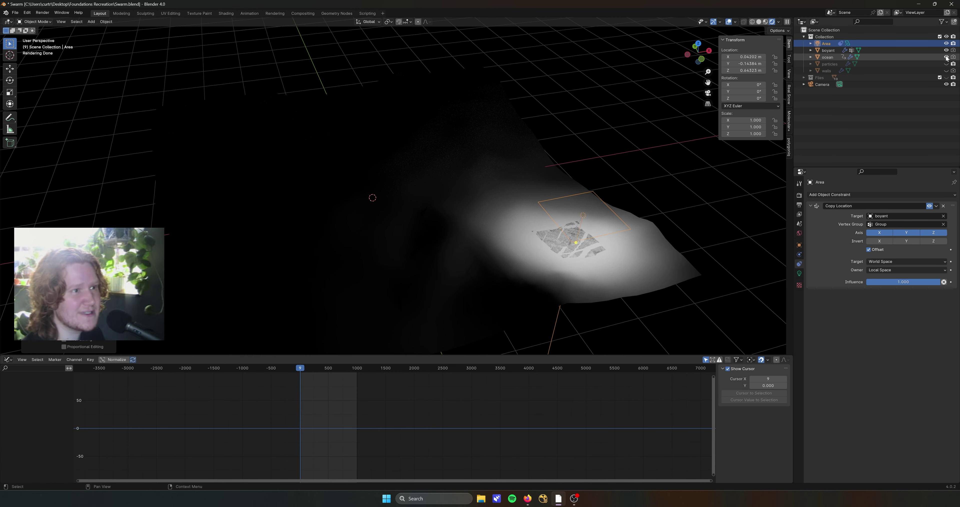
left_click(946, 57)
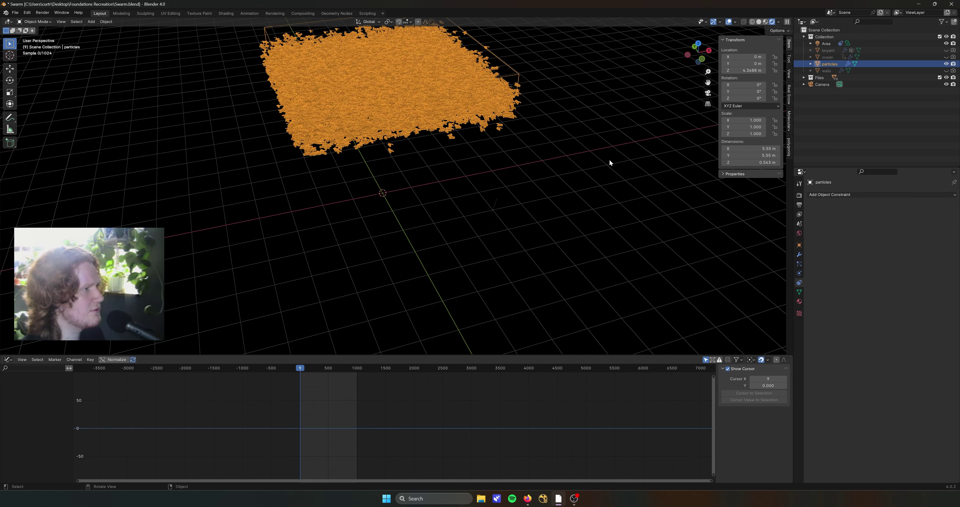
Play the animation briefly and examine how the area light falls on the particles
key("KP_Decimal")
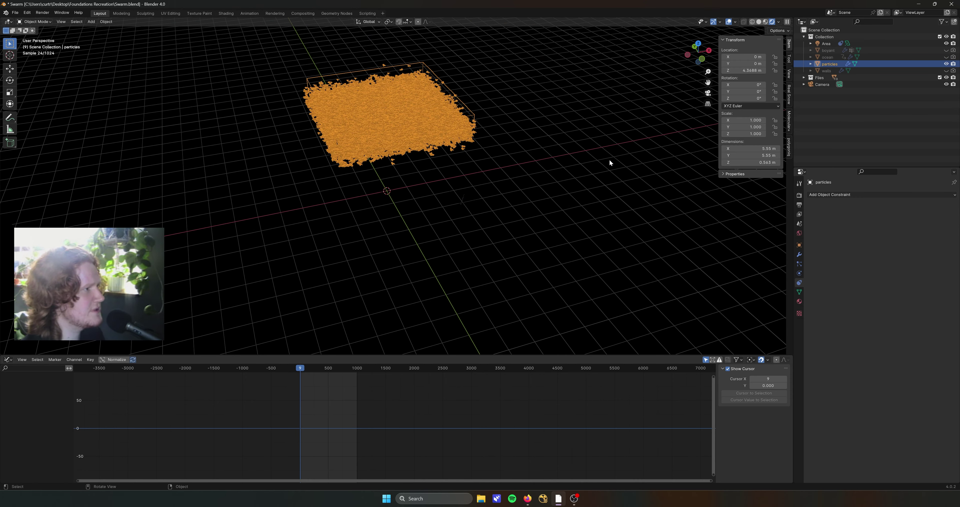
key("space")
key("space")
left_click(426, 213)
scroll(427, 214, "up", 6)
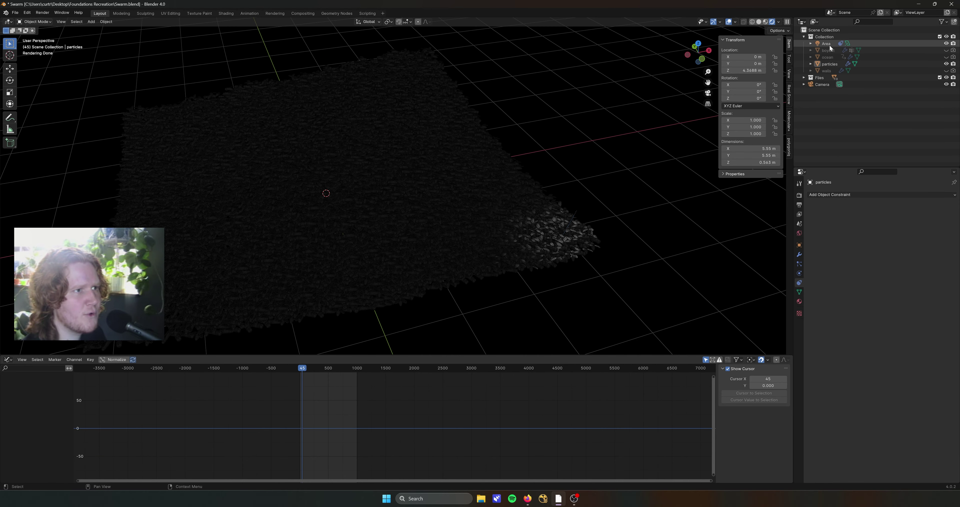
Rename the area light as light.white
double_click(830, 45)
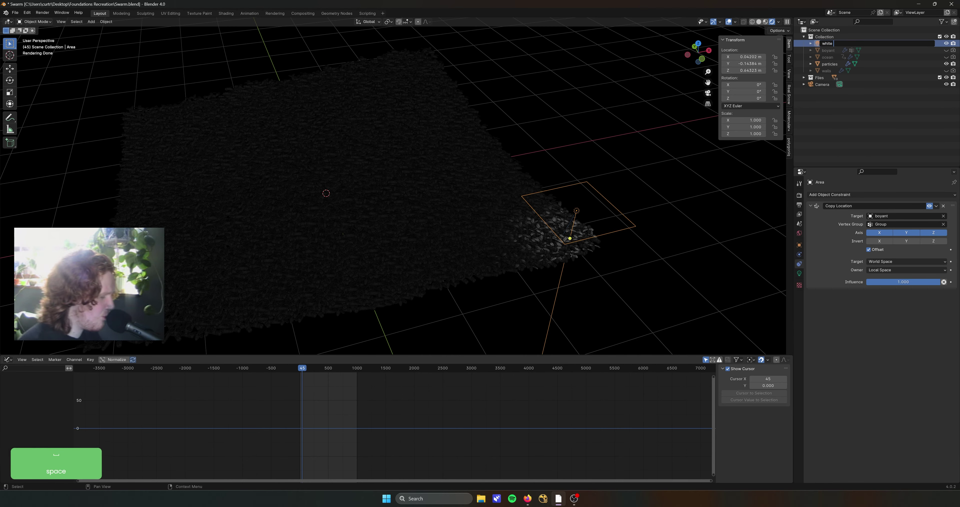
type("light.whi")
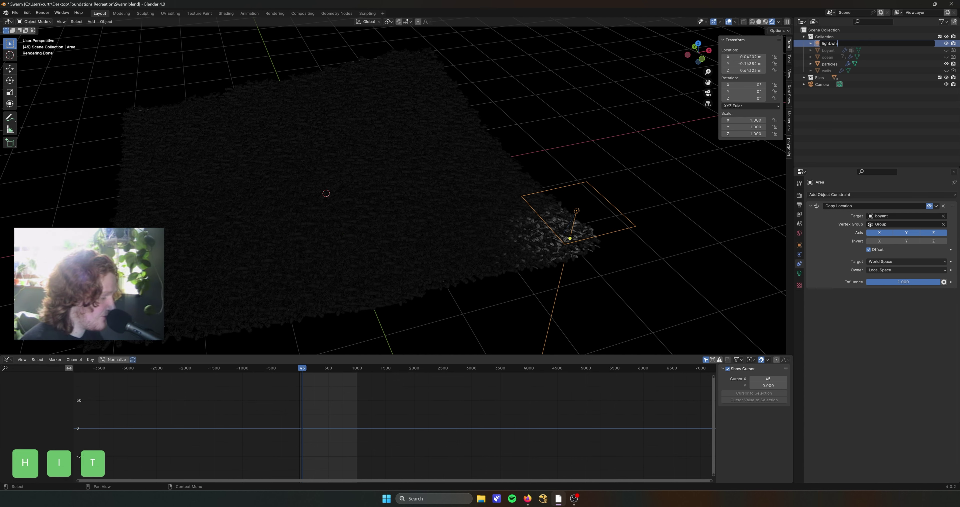
type("te")
key("Return")
Raise light.white vertically to about Z 1.45 m and save the file
middle_click_drag(585, 234, 586, 232)
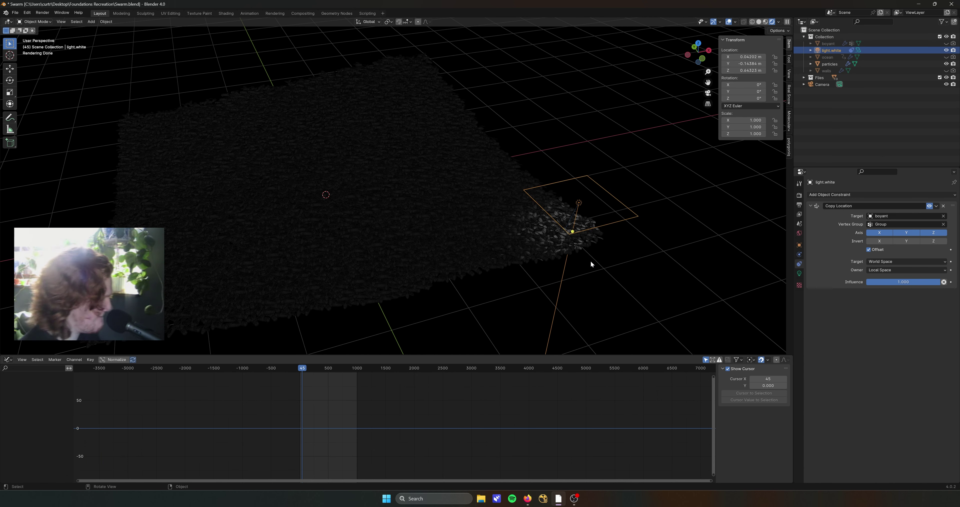
key("g")
key("z")
left_click(602, 211)
key("ctrl+s")
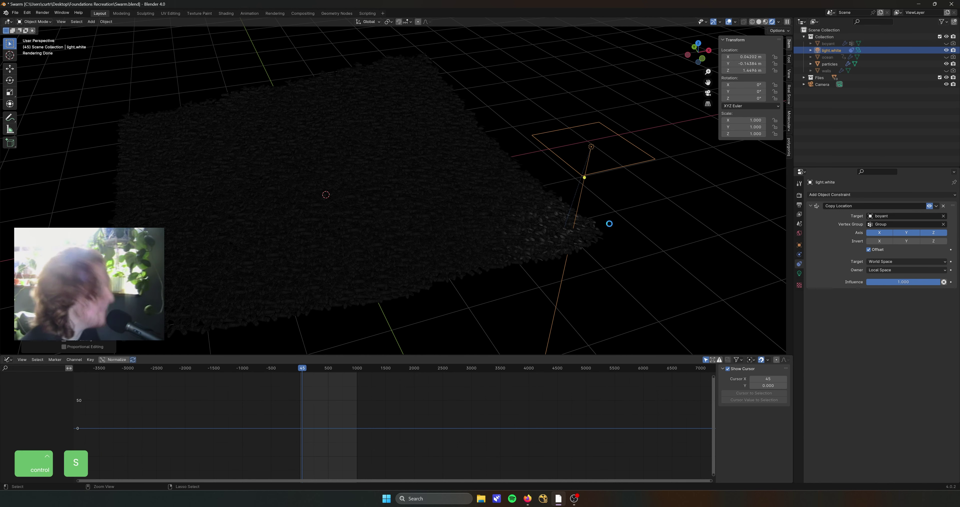
key("KP_7")
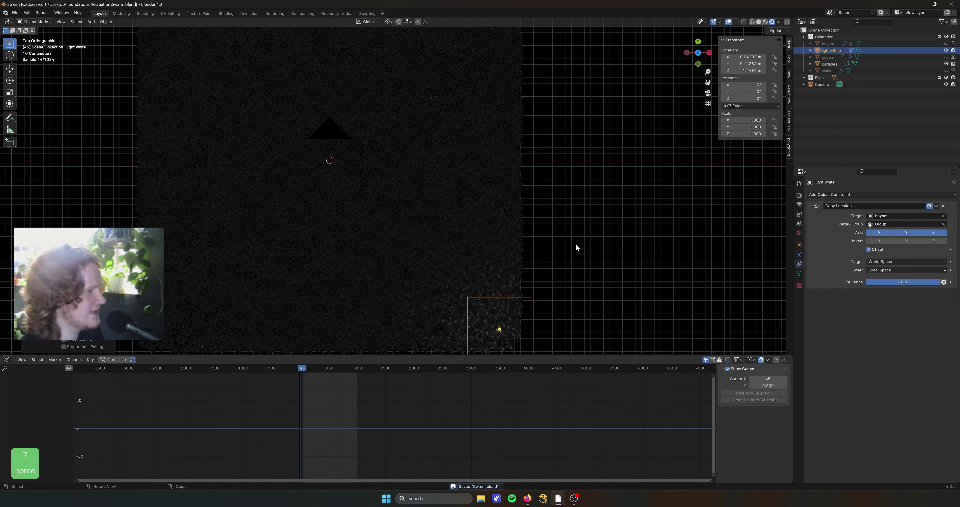
middle_click_drag(576, 244, 565, 210)
key("ctrl+z")
key("r")
right_click(531, 220)
Set the Copy Location constraint's owner to World Space
left_click(882, 262)
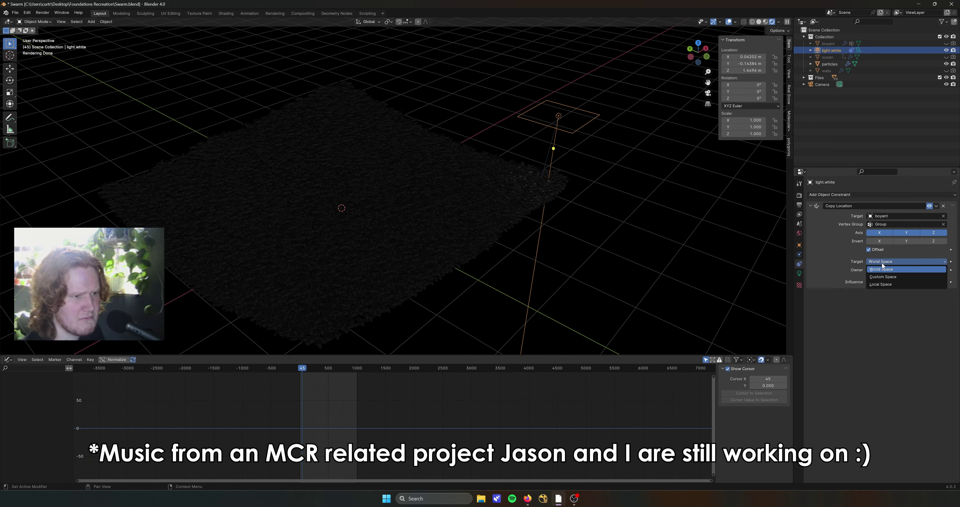
left_click(881, 269)
left_click(881, 278)
Tilt light.white toward the particles, rotating it to about 56° in X and 27° in Y
key("r")
left_click(530, 234)
key("KP_7")
middle_click_drag(469, 249, 593, 195)
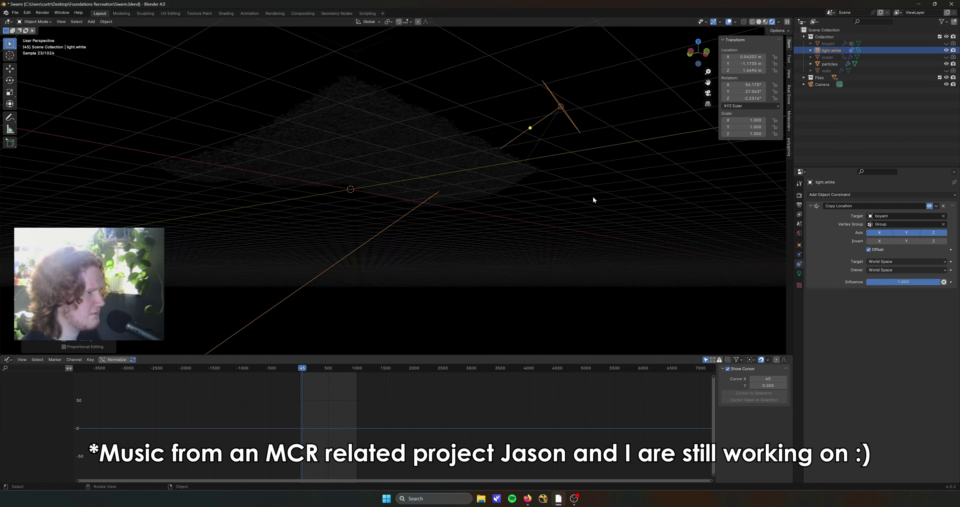
Set the power of light.white to 500 W
left_click(799, 273)
type("500")
key("Return")
Play the animation through the camera and lower the light to about Z 0.88 m
key("KP_0")
key("space")
left_click_drag(743, 71, 721, 71, "shift")
Rotate the light in side view to about 14° in X and 19° in Y, and return to the camera view
key("KP_1")
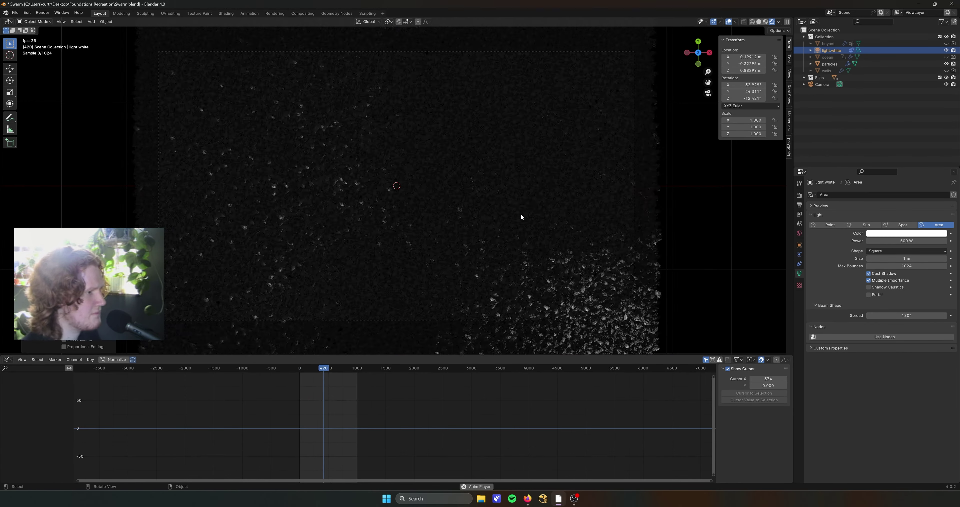
key("KP_3")
scroll(529, 226, "up", 3)
key("r")
left_click(528, 255)
key("KP_0")
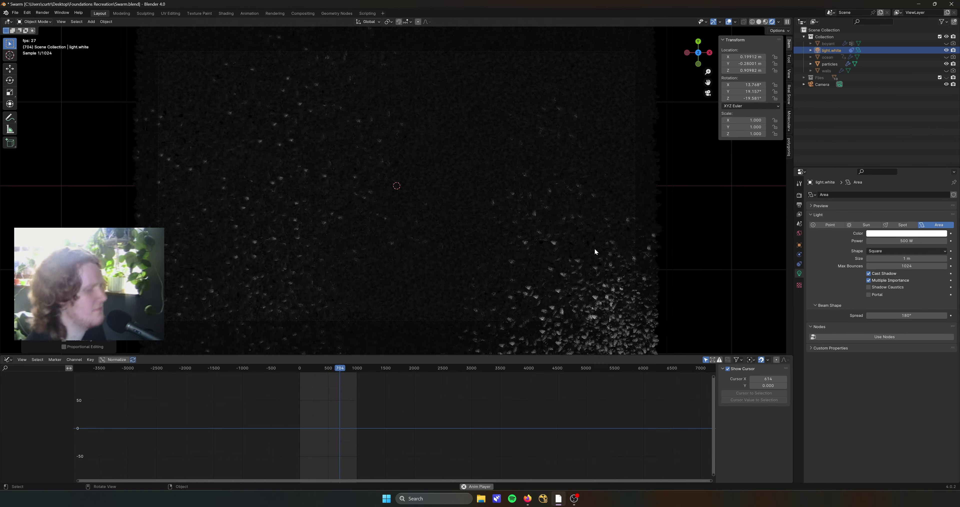
Lower the light in front view to about Z 0.71 m and return to the camera view
key("KP_1")
key("g")
left_click(569, 271)
key("KP_0")
Set the area light's size to 0.5 m
double_click(906, 258)
type(".5")
key("Return")
Turn the light about its local Z axis, stretch it along local X to a scale of about 5.03, and save
middle_click_drag(540, 261, 537, 208)
key("r")
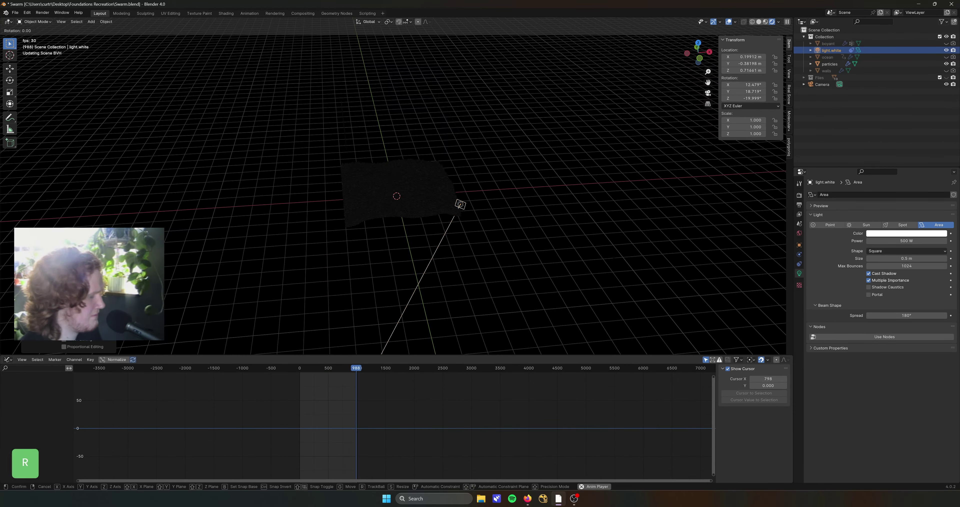
key("z")
key("z")
key("s")
key("x")
key("x")
left_click(586, 208)
key("KP_0")
key("ctrl+s")
Rotate the stretched light in side view to about 11° in X
key("KP_3")
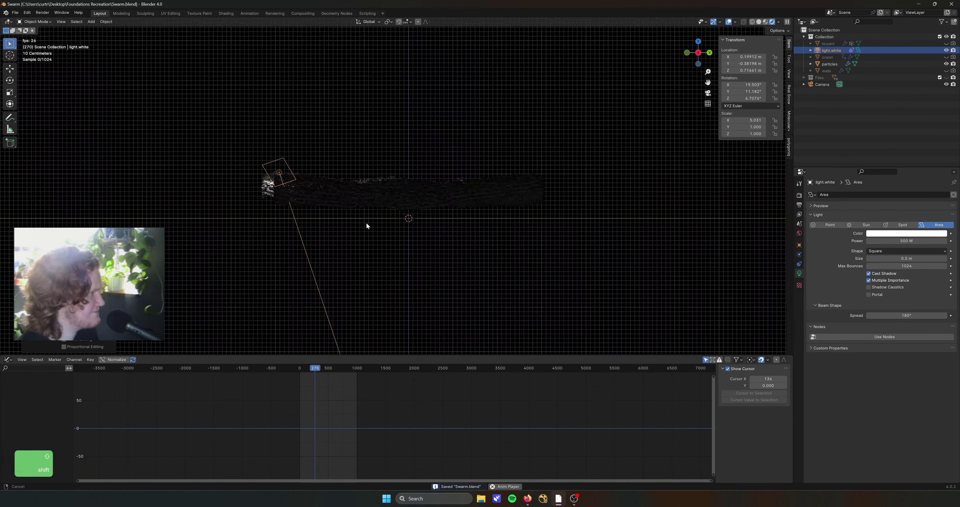
key("r")
left_click(560, 228)
key("KP_0")
middle_click_drag(548, 266, 547, 239)
Set the viewport max samples to 64 and enable viewport denoising
left_click(799, 195)
double_click(911, 257)
type("64")
key("Return")
left_click(820, 275)
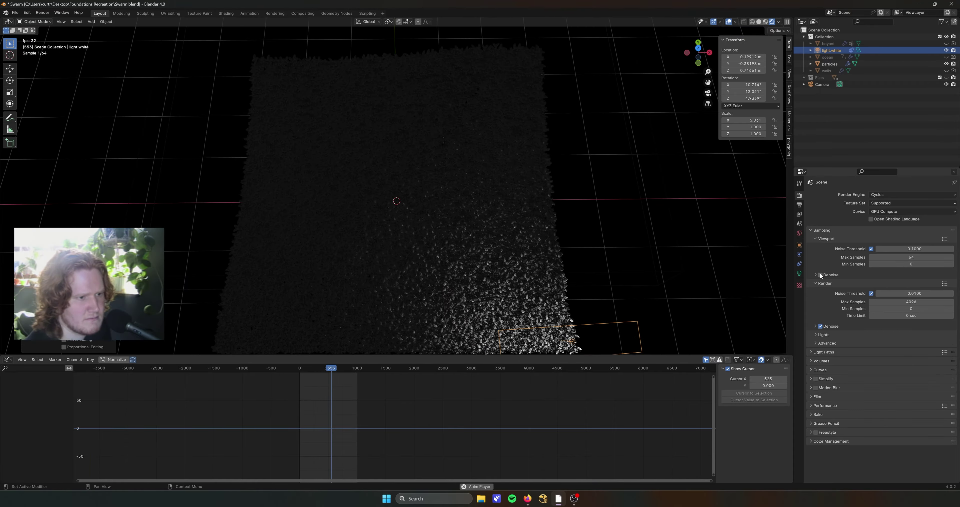
Rotate the light in front view to level its Y tilt at about -0.5°
scroll(571, 275, "up", 7)
middle_click_drag(570, 283, 412, 225, "shift")
scroll(574, 241, "down", 10)
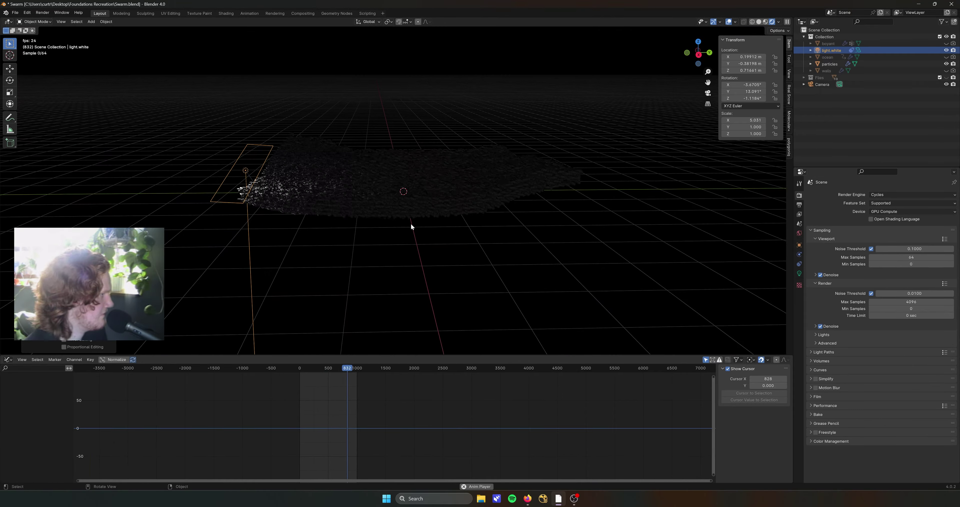
key("KP_1")
key("r")
left_click(630, 178)
Raise the light in side view to about Z 0.91 m and preview the animation through the camera
key("KP_3")
key("g")
left_click(639, 127)
key("KP_0")
key("space")
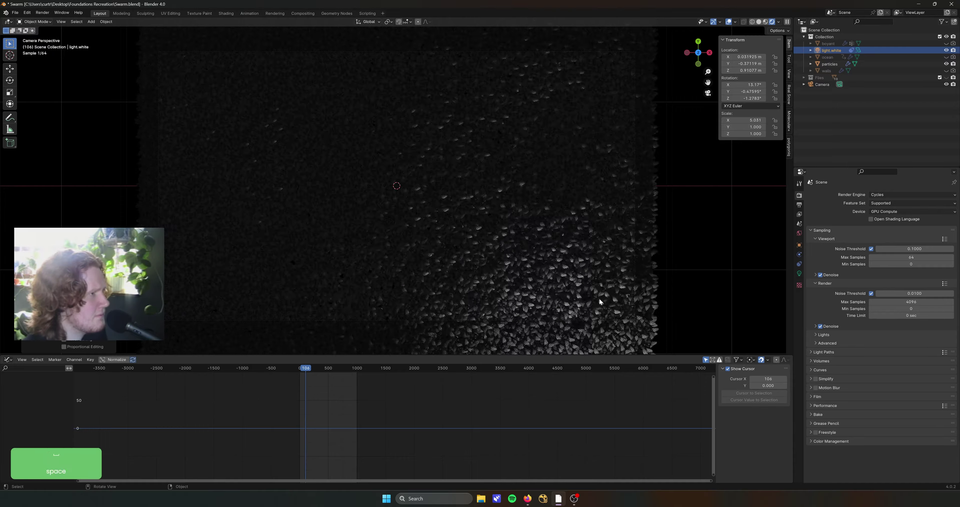
key("space")
Set the light's power to 150 W and save the file
left_click(799, 273)
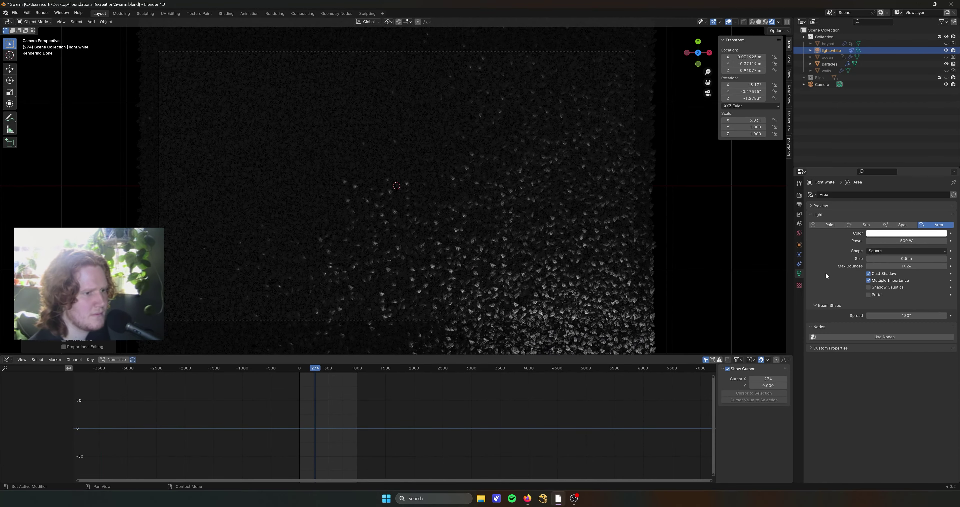
double_click(907, 240)
type("150")
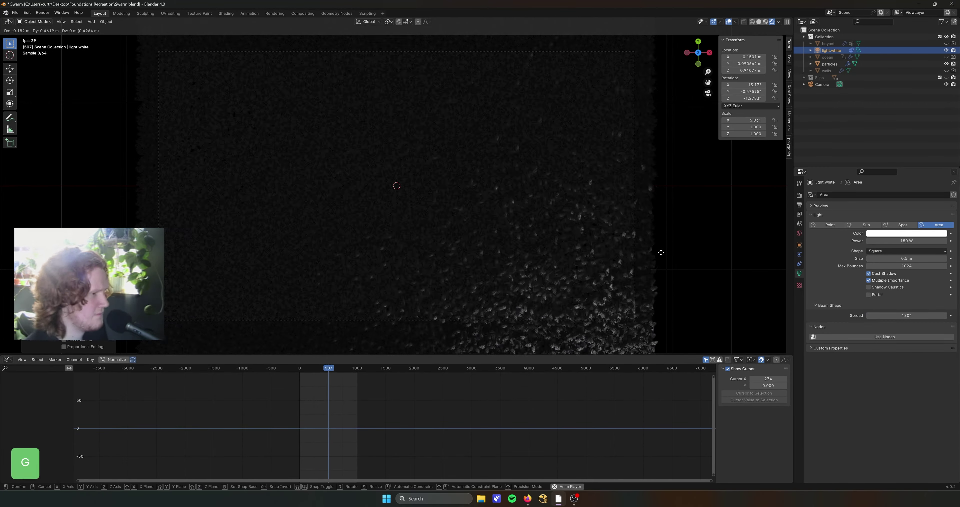
key("Return")
key("ctrl+s")
Scale the whole light up by a factor of about 1.55 and return to the camera view
middle_click_drag(615, 289, 451, 217)
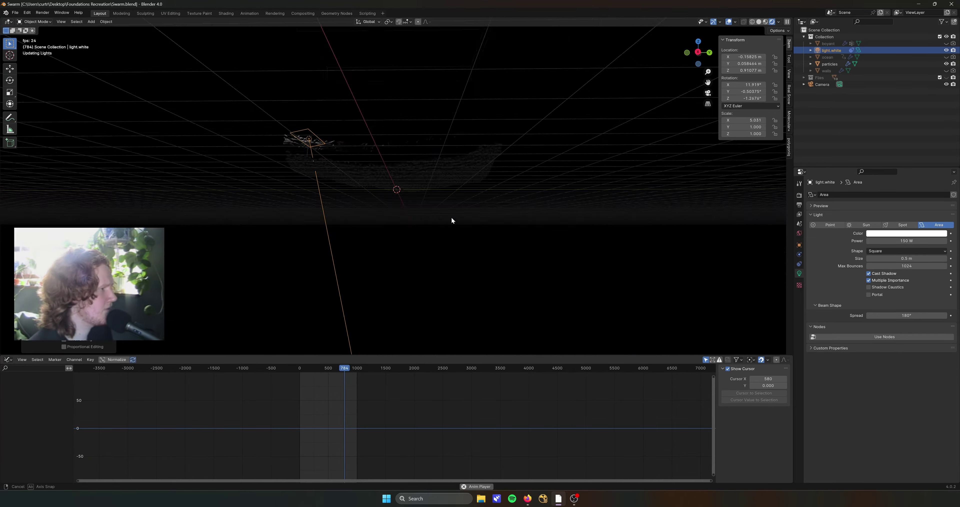
key("s")
left_click(451, 226)
key("KP_0")
Try a light power of 50 W and settle on 75 W
double_click(890, 240)
type("50")
key("Return")
double_click(890, 240)
type("75")
key("Return")
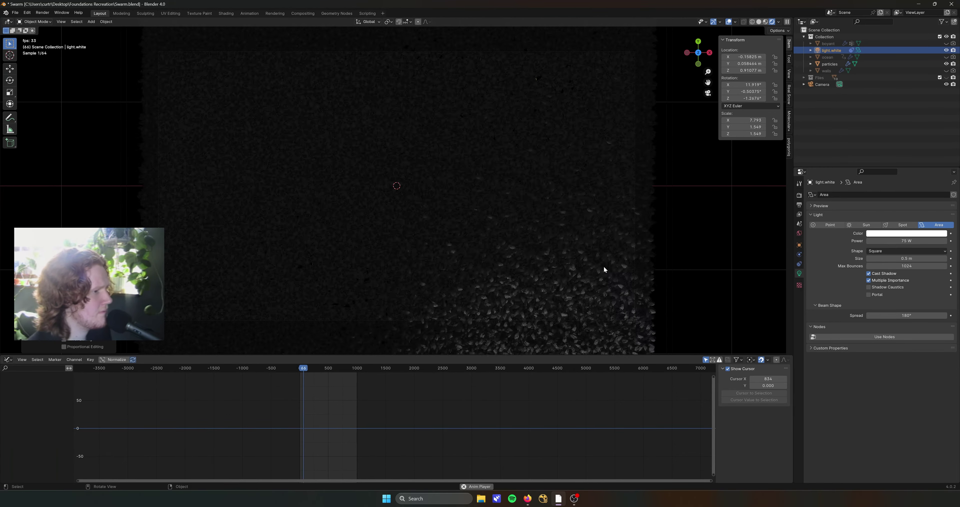
Reposition the light in camera view to about X -0.43 m, Y 0.14 m and save the file
key("g")
left_click(596, 270)
key("ctrl+s")
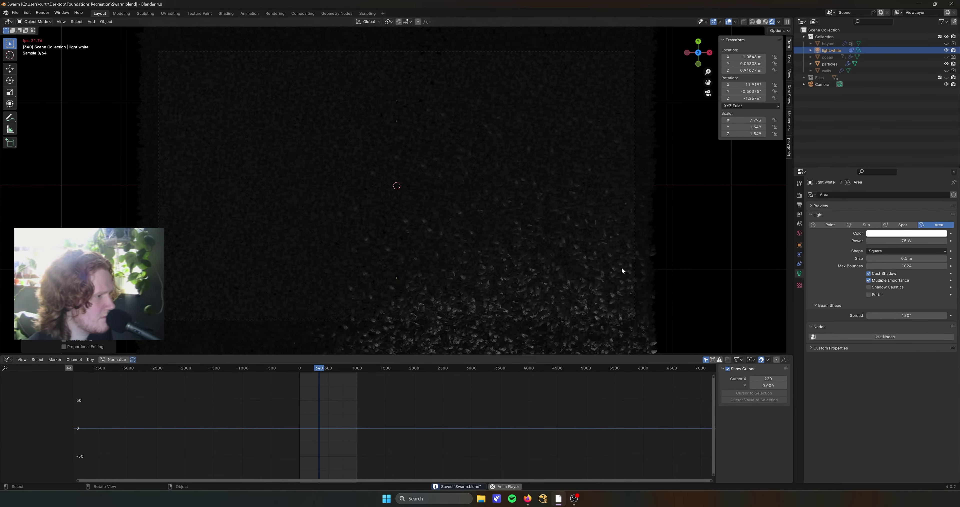
key("g")
left_click(700, 282)
key("ctrl+s")
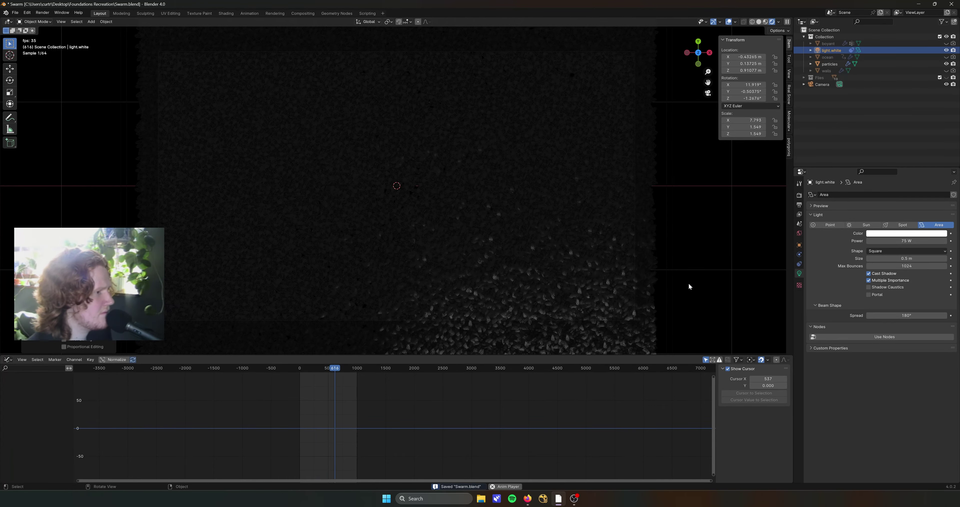
Keyframe the light's power and add a Noise modifier to its curve with scale 10 and strength 50
key("KP_3")
key("i")
left_click(743, 370)
left_click(736, 408)
key("KP_7")
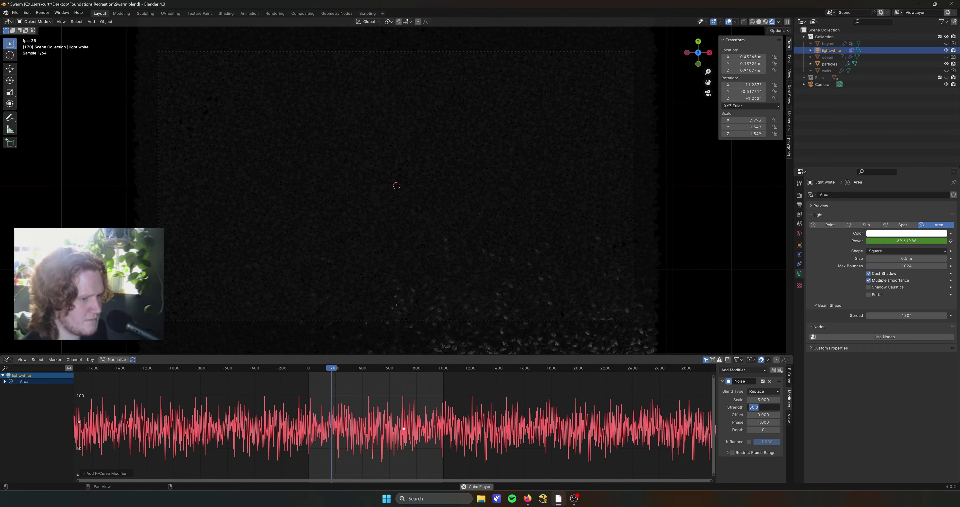
double_click(763, 400)
type("10")
key("Return")
Move the power keyframe up vertically to brighten the flickering light and save the file
key("g")
key("y")
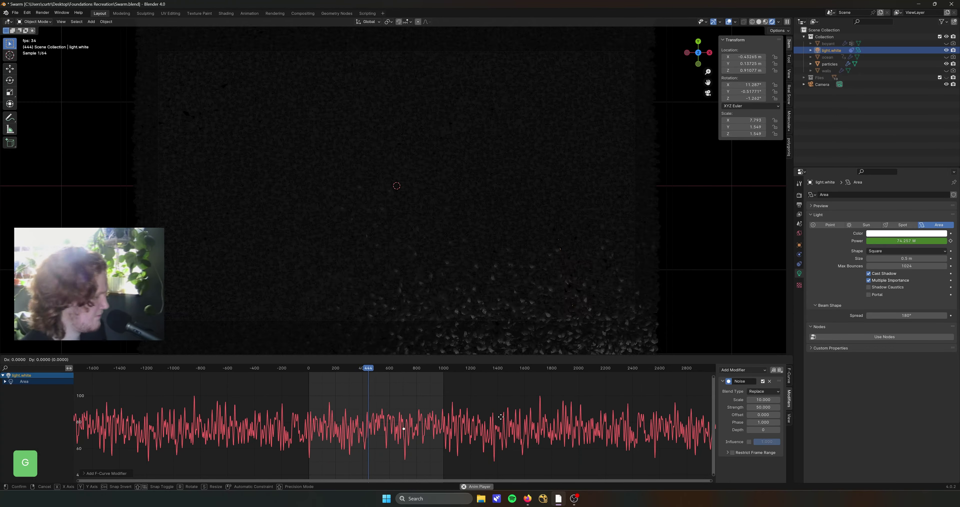
left_click(443, 402)
key("ctrl+s")
Rotate the light in side view to about 7° in X
key("KP_3")
key("r")
left_click(540, 265)
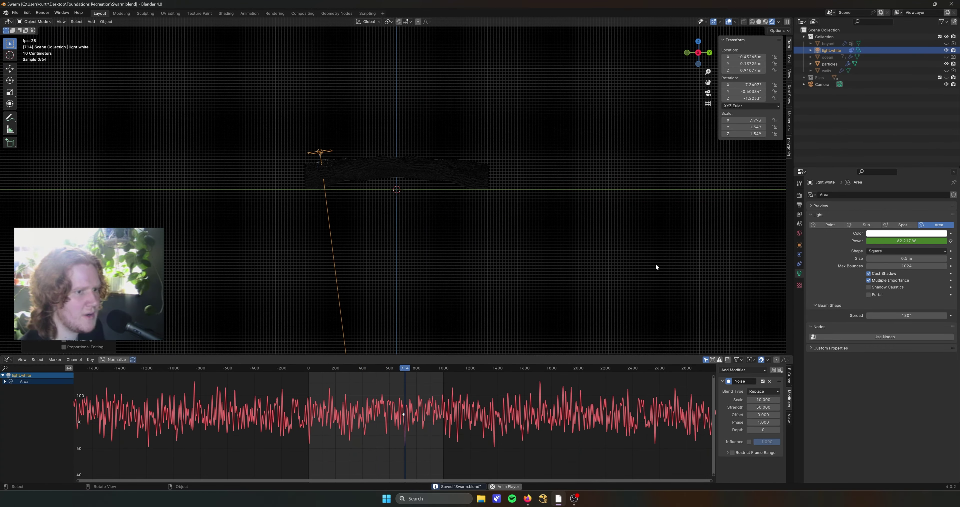
Examine the light's position and its effect on the particles from several angles and camera view, comparing with the reference YouTube video
middle_click_drag(399, 188, 416, 211)
key("KP_0")
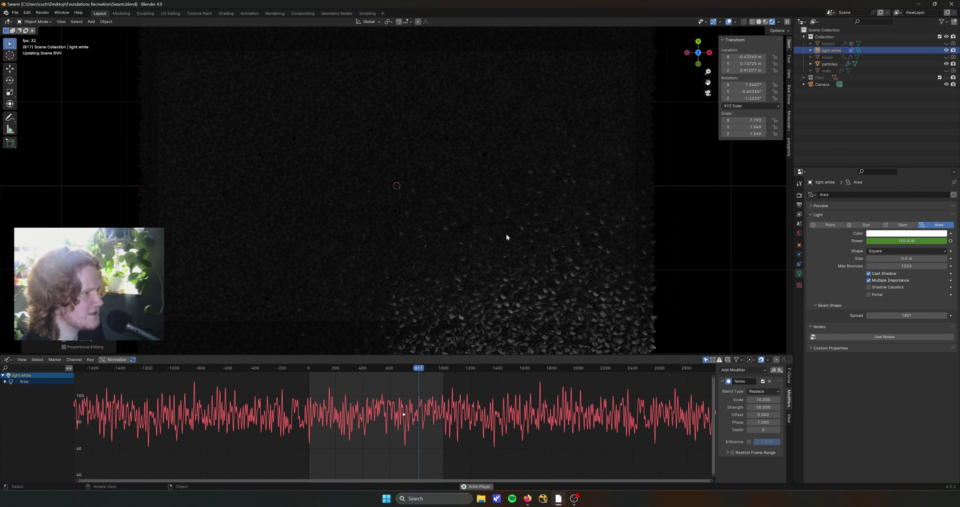
middle_click_drag(535, 285, 525, 274)
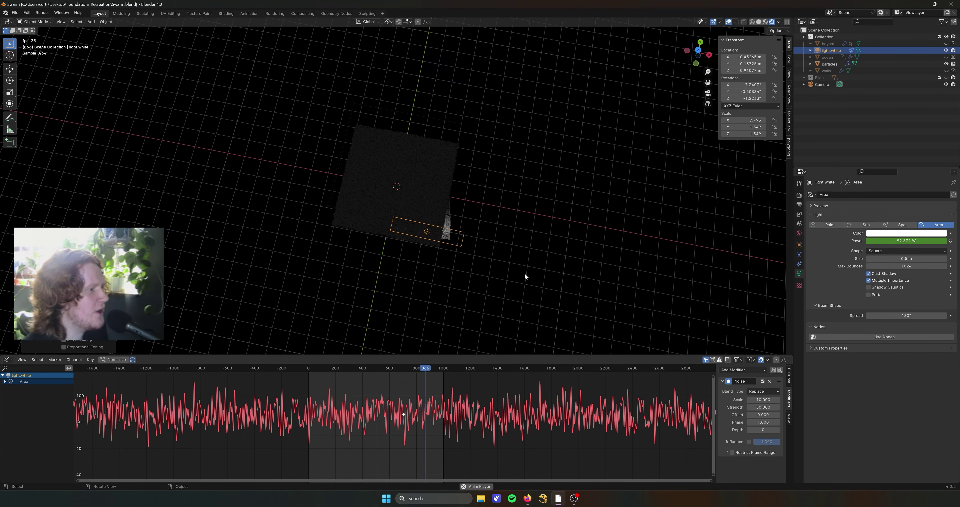
key("KP_3")
middle_click_drag(392, 193, 396, 208)
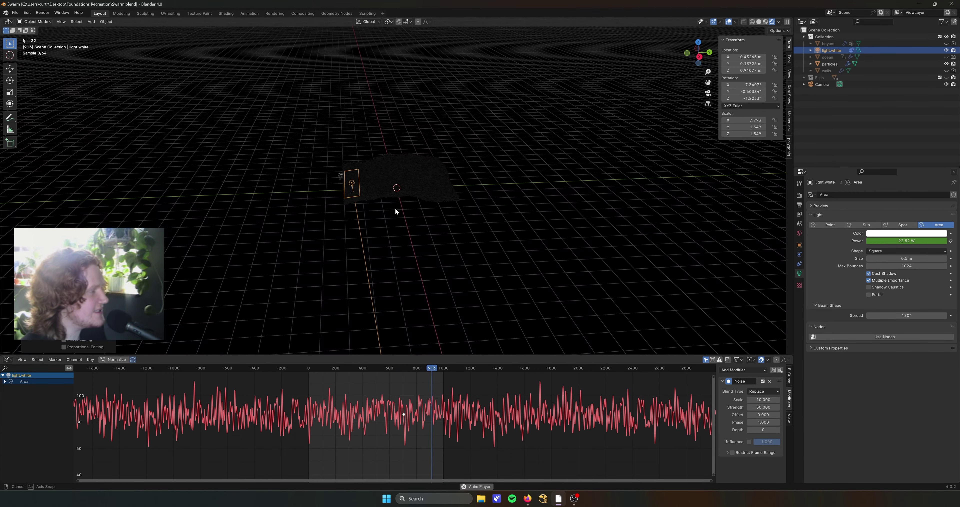
key("KP_0")
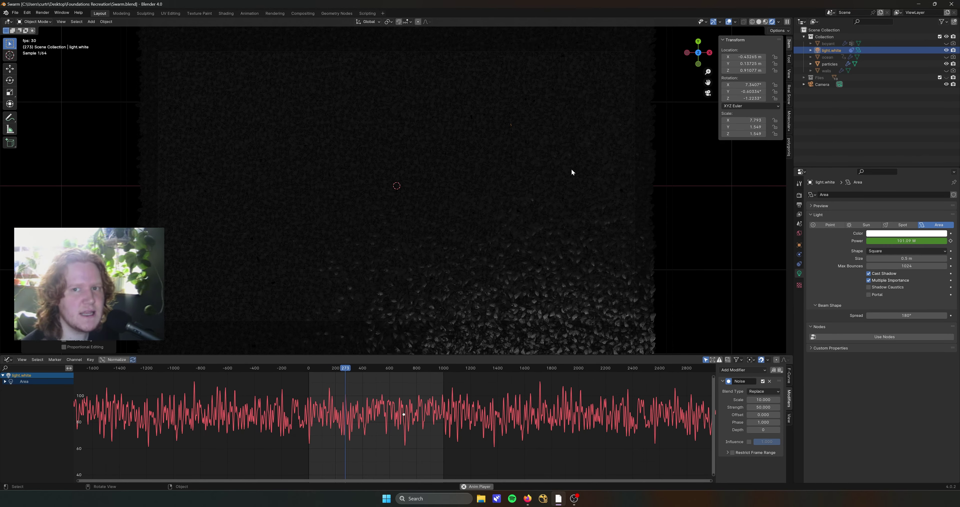
left_click(528, 500)
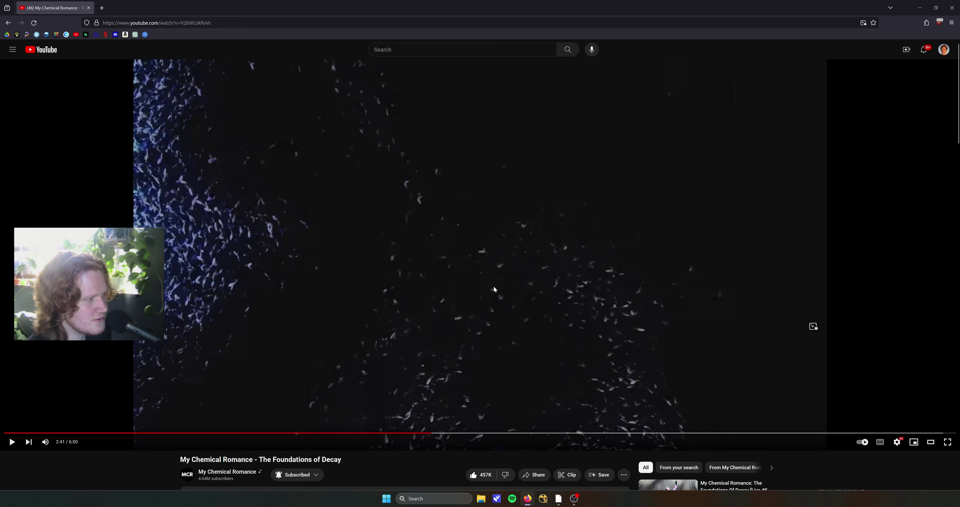
left_click(926, 2)
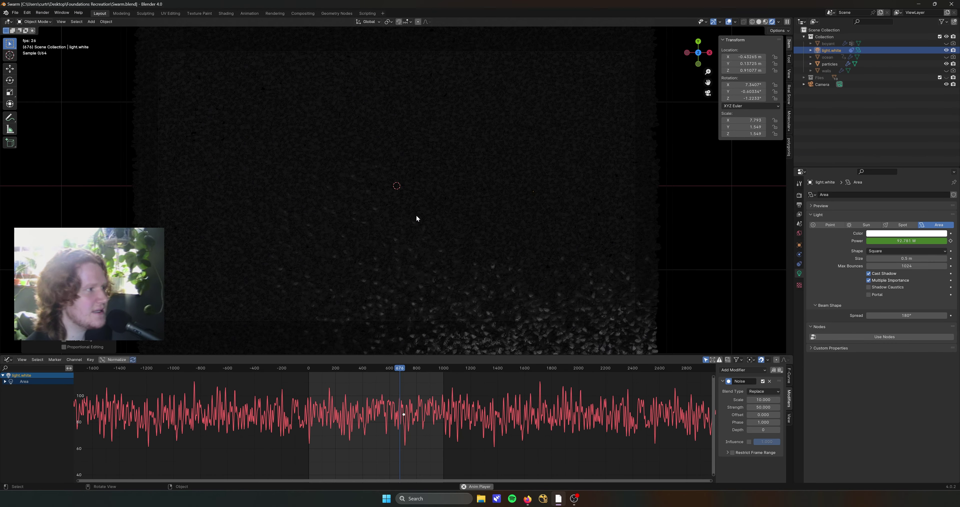
Add a second area light at the scene origin
key("shift+a")
mouse_move(395, 247)
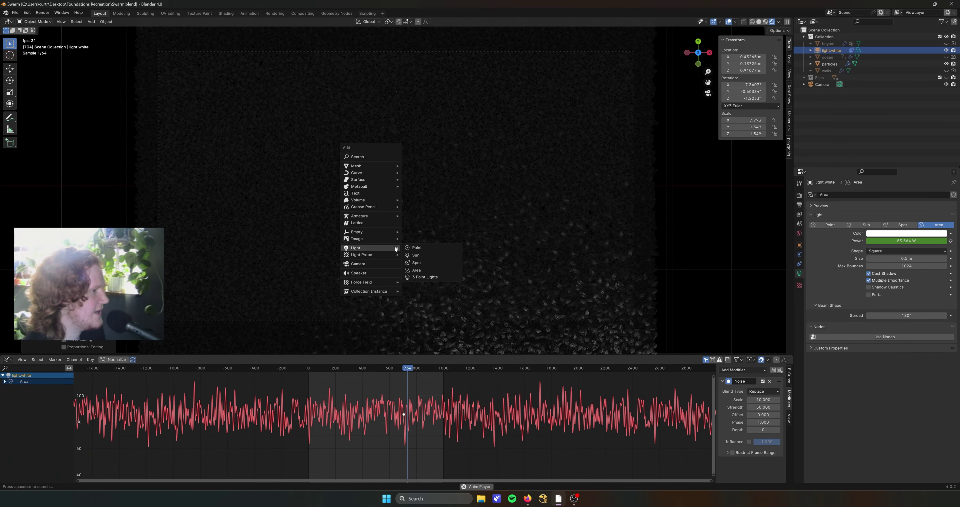
left_click(416, 270)
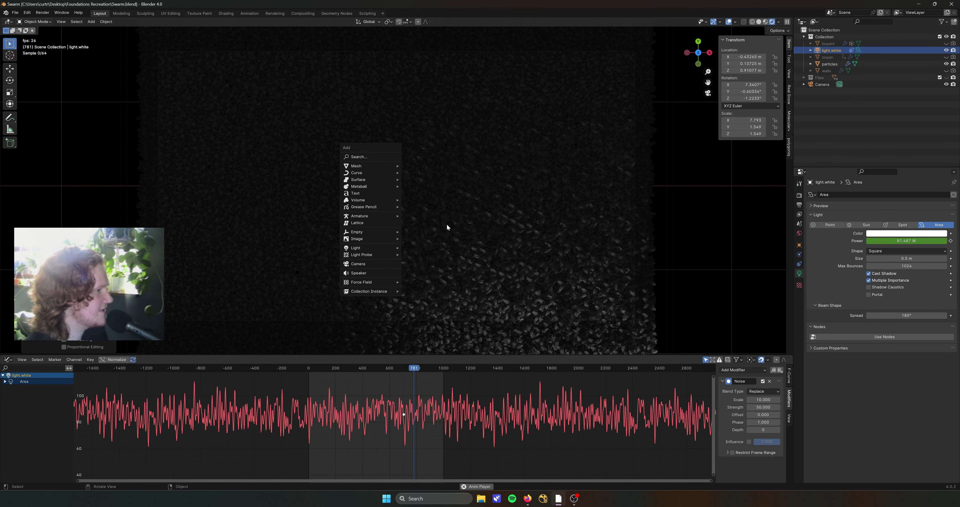
key("KP_1")
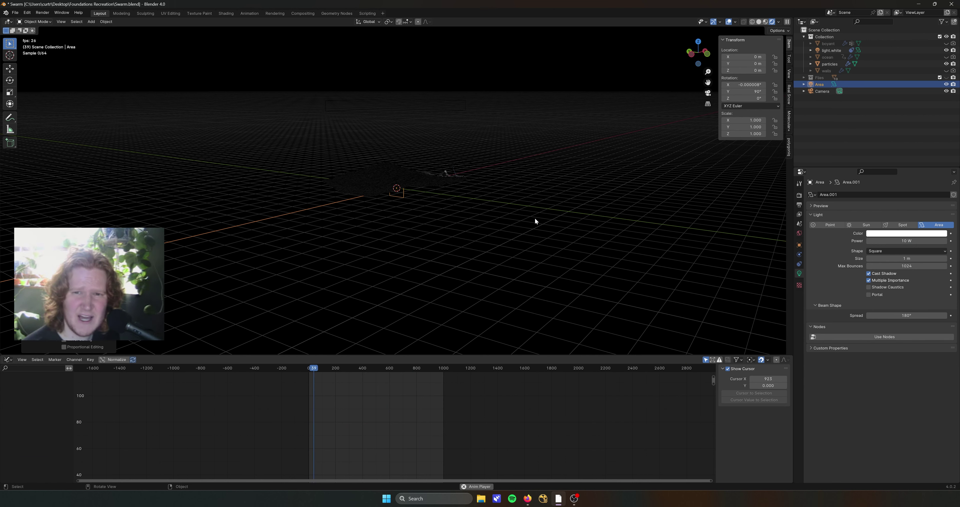
Add a cylinder mesh and shape it into a tall thin column, about 0.2 m wide and 7.6 m high
key("shift+a")
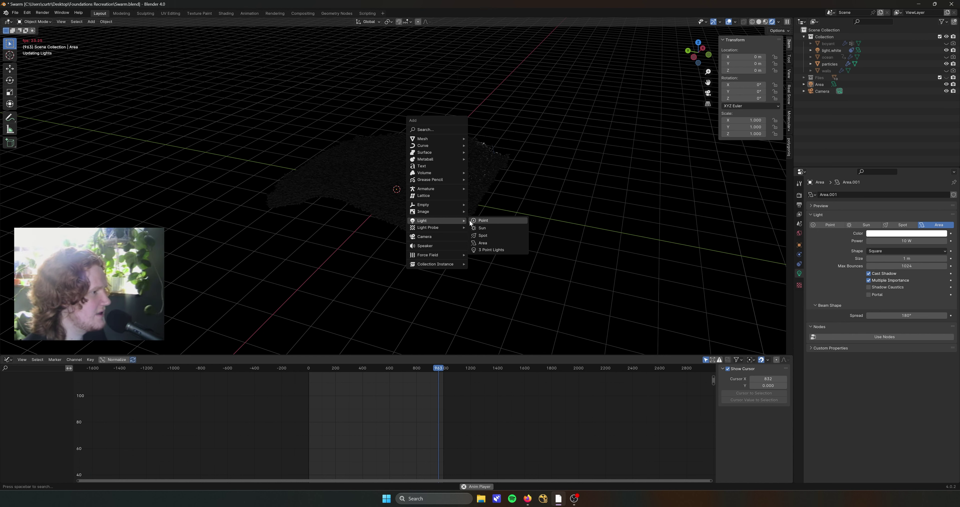
key("Escape")
key("shift+a")
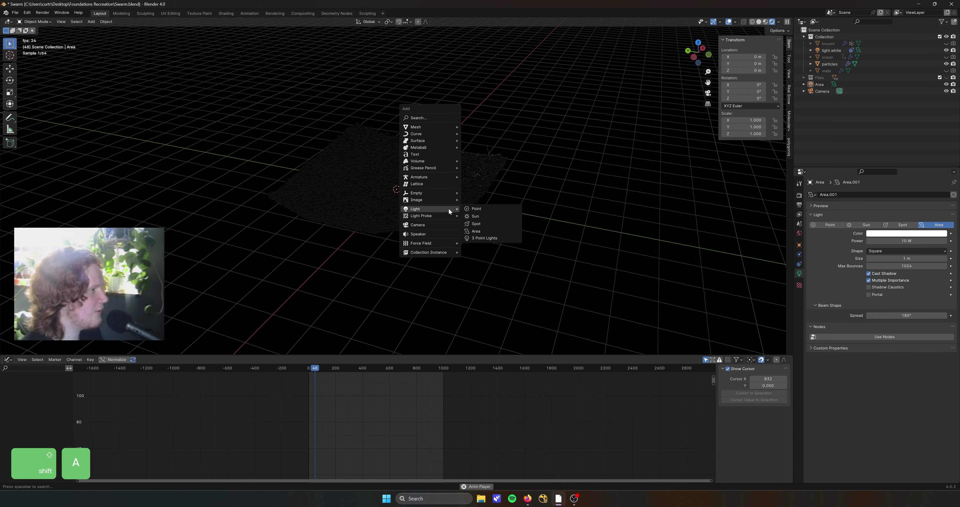
mouse_move(421, 127)
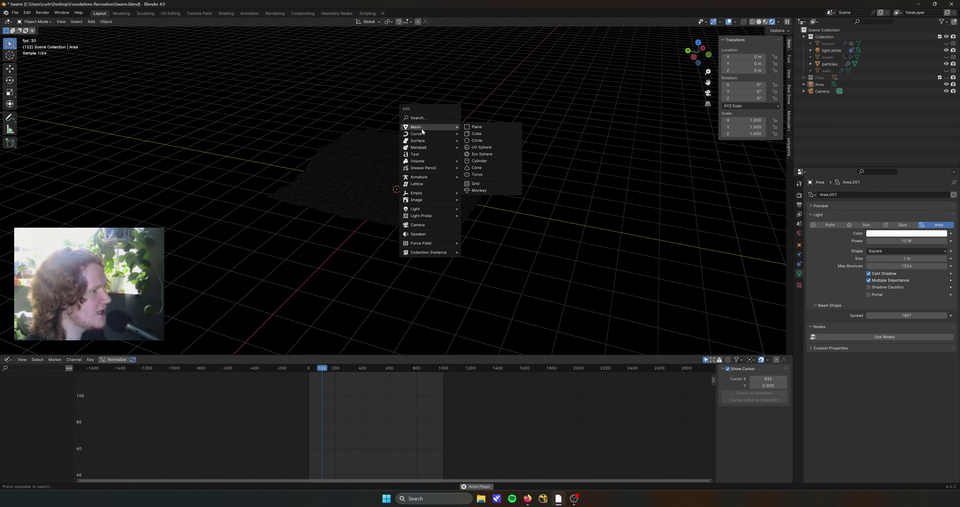
left_click(482, 160)
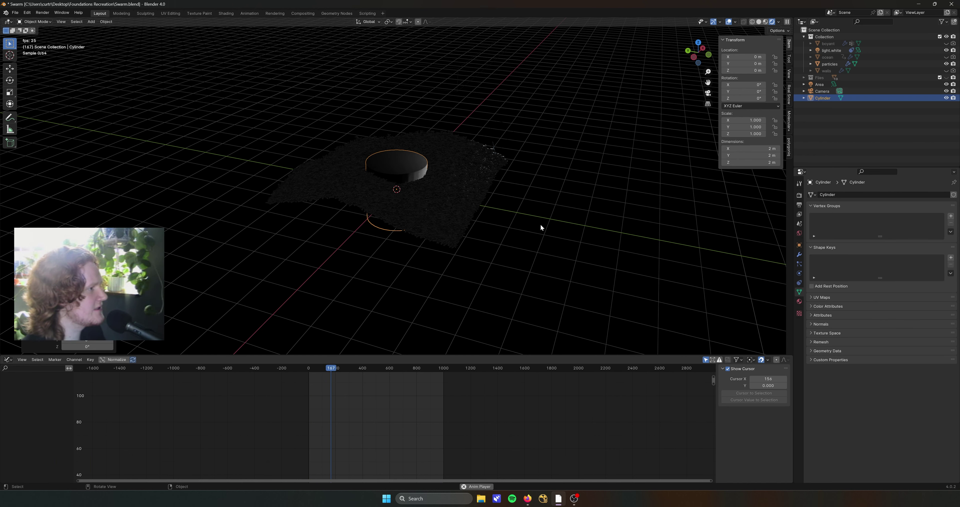
key("s")
left_click(412, 212)
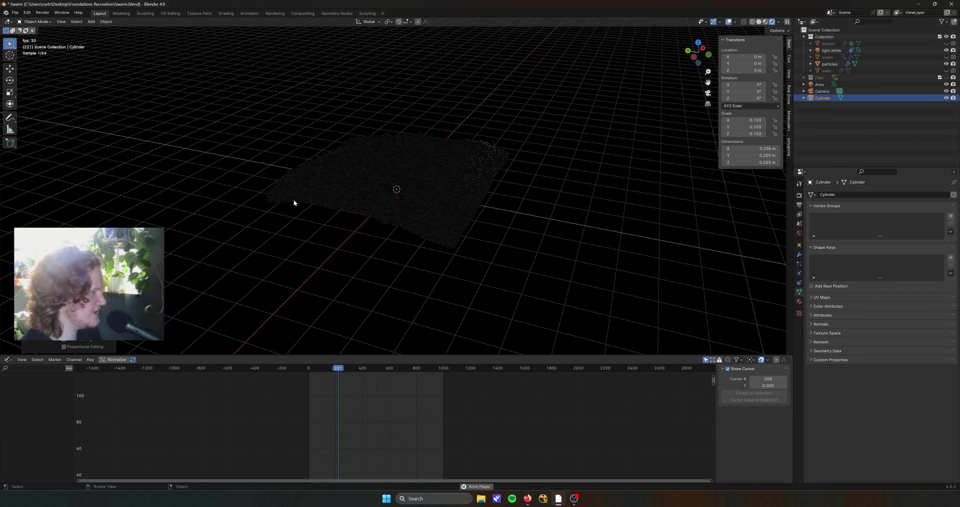
key("s")
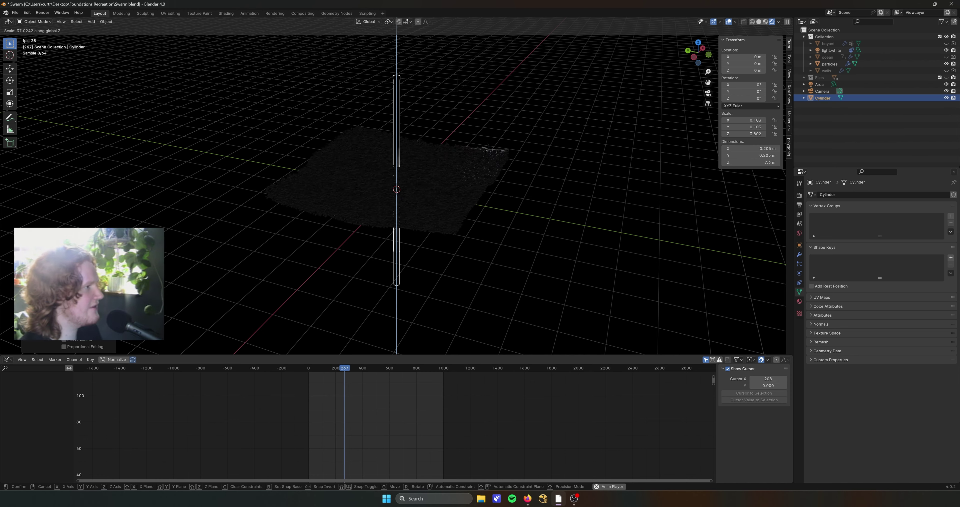
left_click(529, 315)
Move the cylinder in top view to the particle field's edge, at about X -2.93 m, Y 1.69 m
key("KP_7")
scroll(612, 225, "up", 3)
key("g")
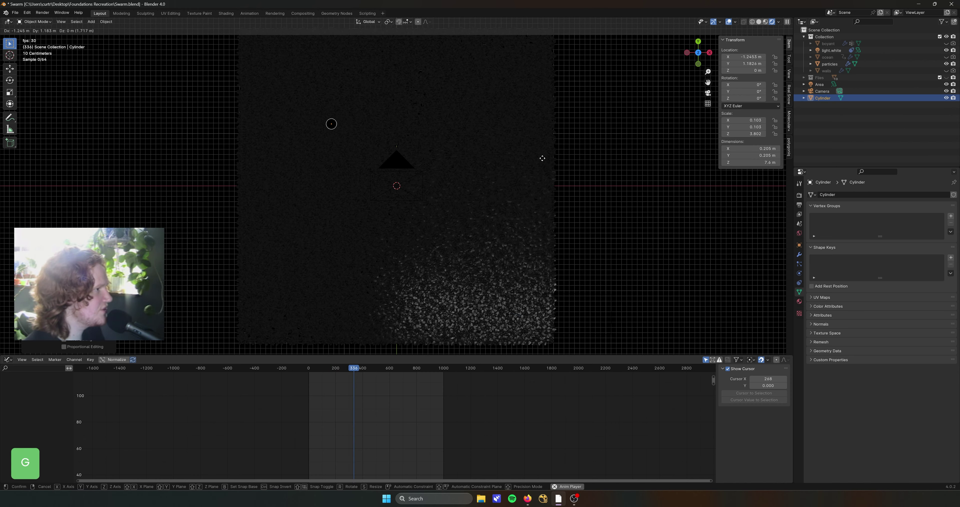
left_click(476, 149)
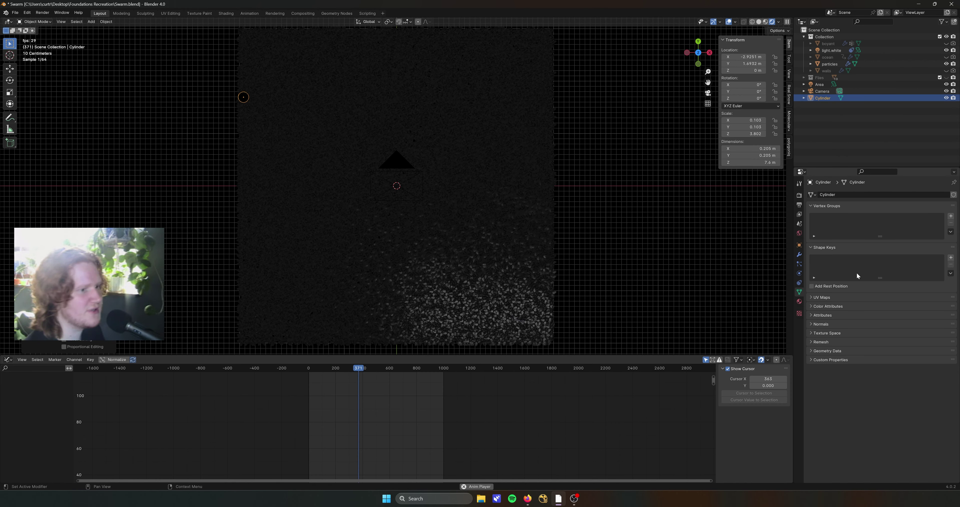
Open the Shader Editor below the viewport and create a material named light.blue for the cylinder
left_click(798, 302)
left_click(9, 359)
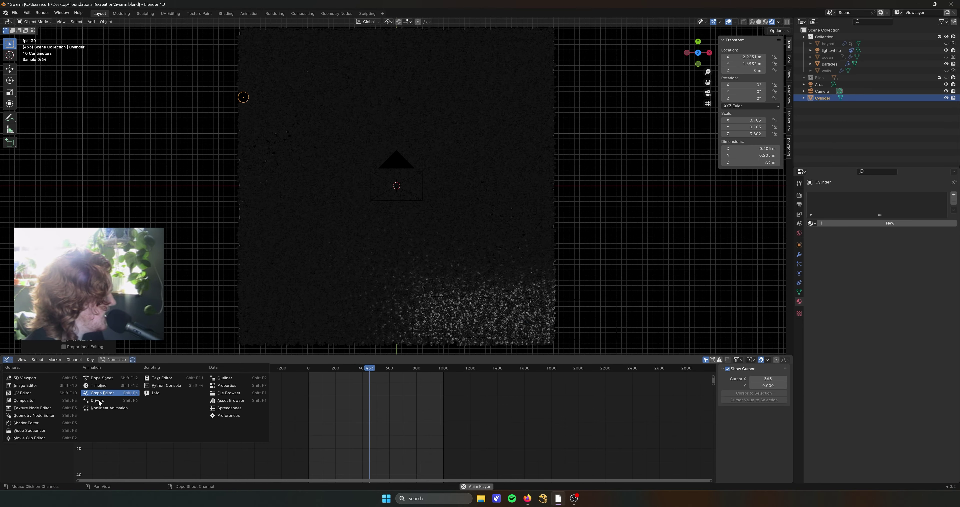
left_click(34, 423)
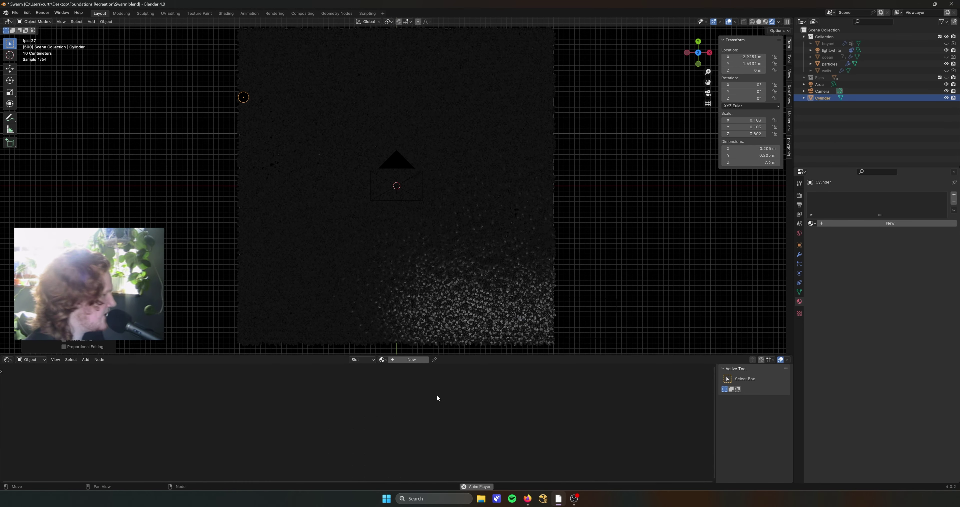
left_click(857, 223)
type("lig")
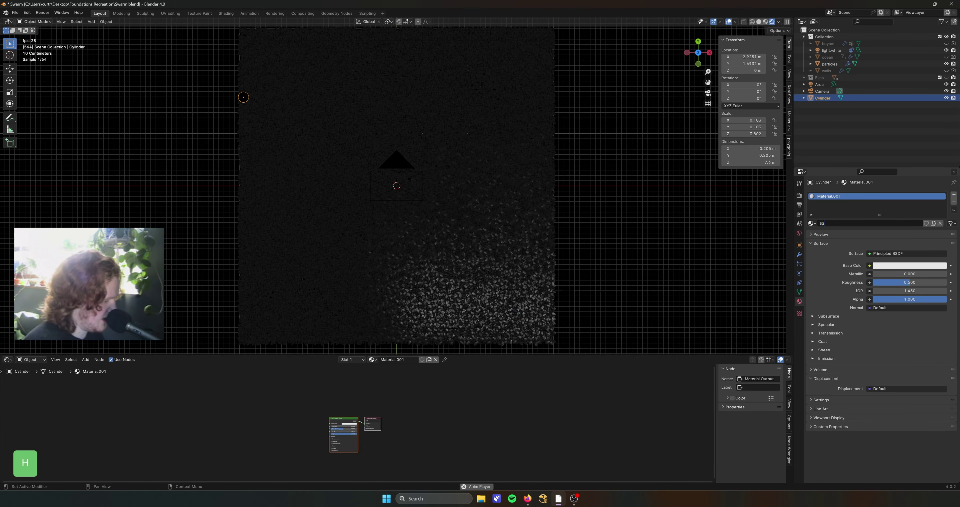
type("ht.blue")
key("Return")
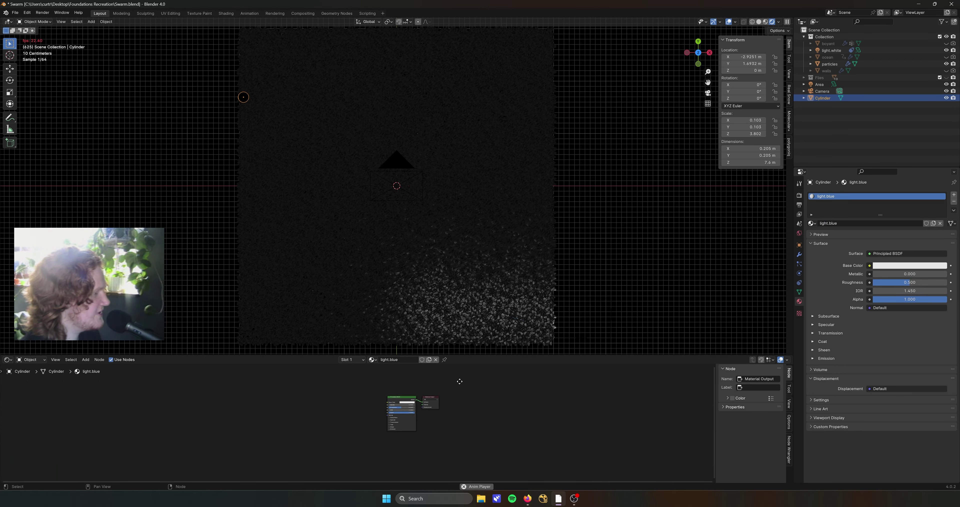
Replace the Principled BSDF node with an Emission shader connected to the material output's Surface
scroll(465, 385, "up", 4)
left_click(465, 384)
key("x")
key("shift+a")
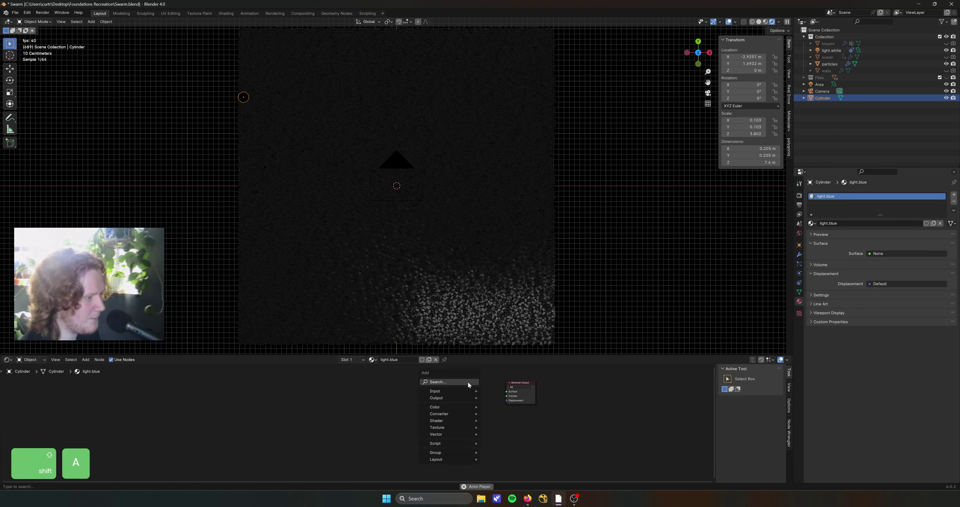
left_click(468, 383)
key("Return")
left_click(469, 387)
left_click_drag(494, 390, 506, 393)
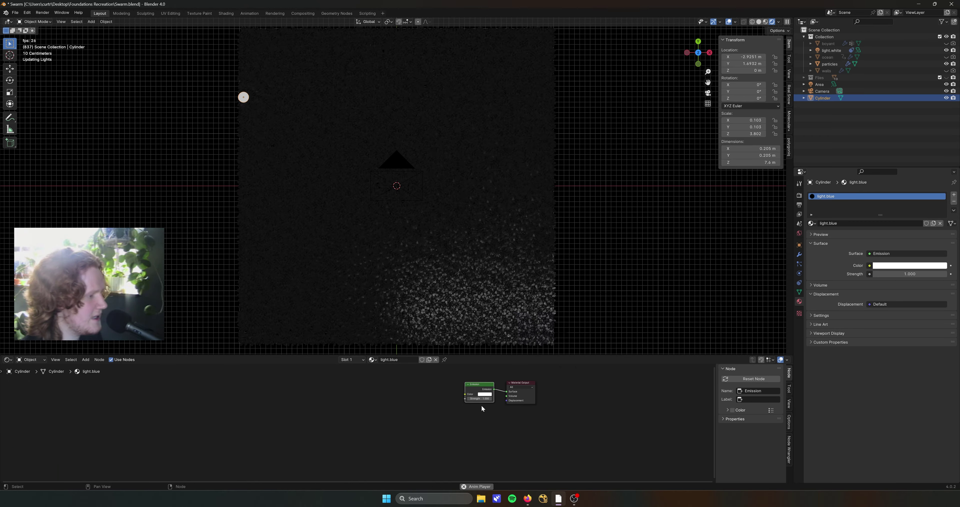
Raise the Emission shader's strength so the cylinder lights the particles
scroll(483, 407, "up", 3)
middle_click_drag(452, 417, 445, 419)
left_click_drag(468, 402, 493, 402)
Reposition the cylinder in camera view to about X -3.21 m, Y 1.57 m
key("g")
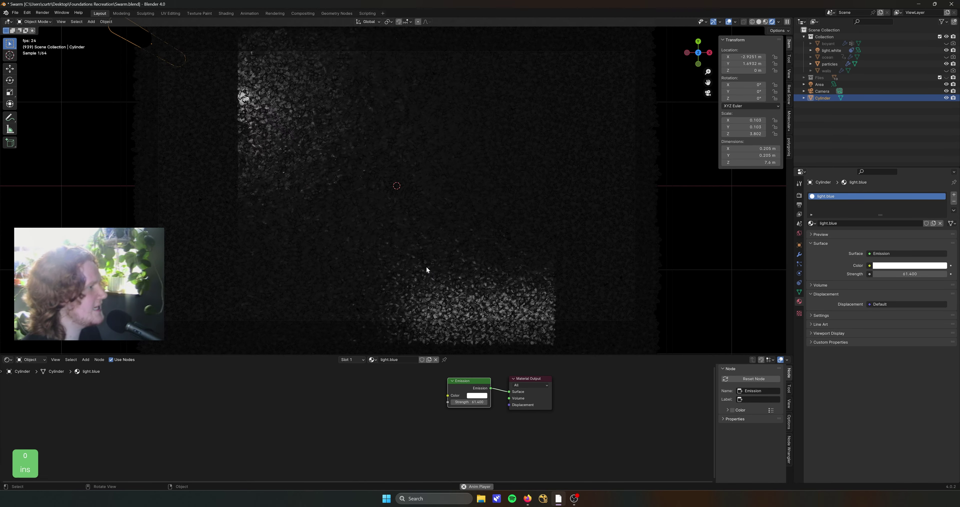
scroll(421, 265, "up", 3)
left_click(362, 157)
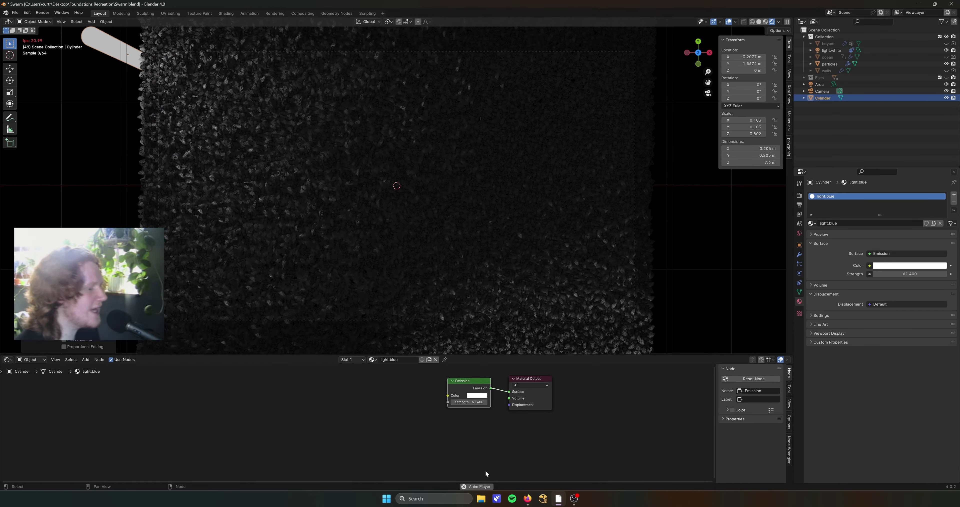
Check the reference video and set the cylinder's emission to a medium blue with strength 50
left_click(528, 499)
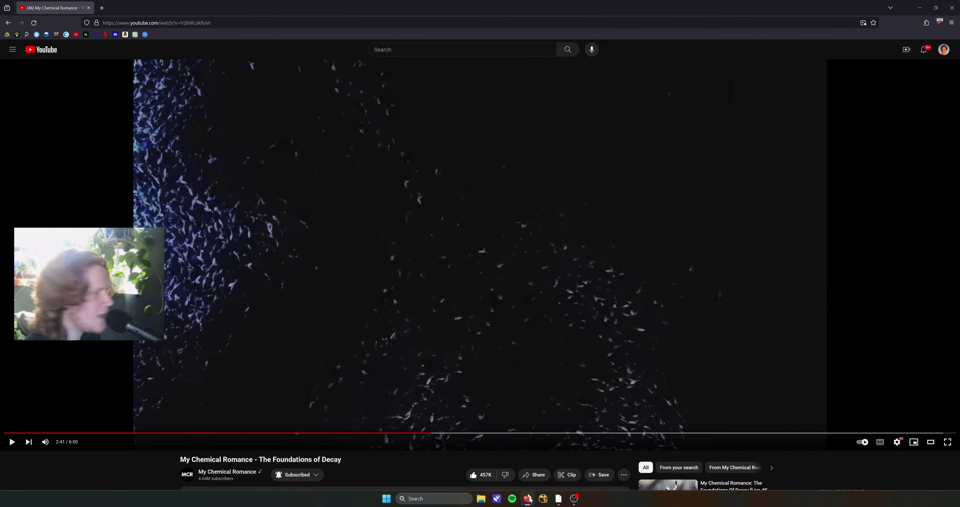
left_click(529, 499)
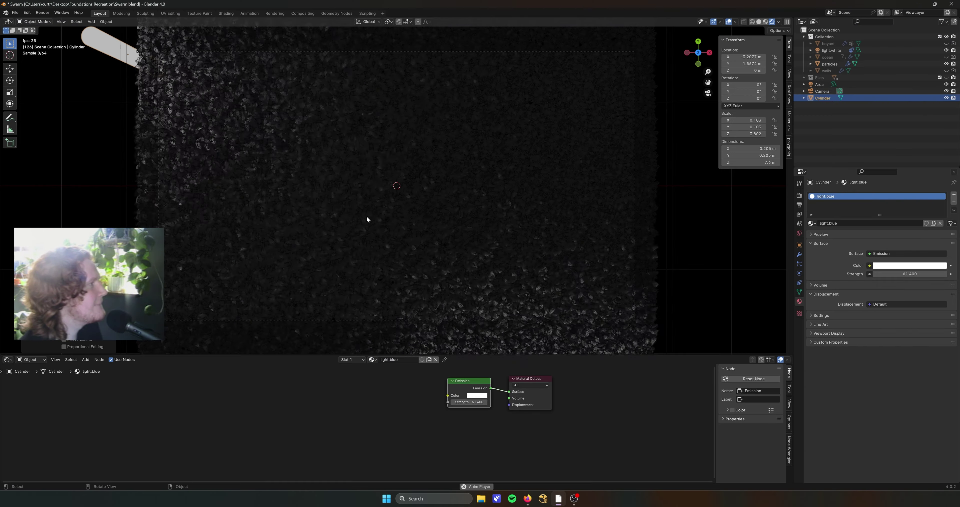
left_click(531, 500)
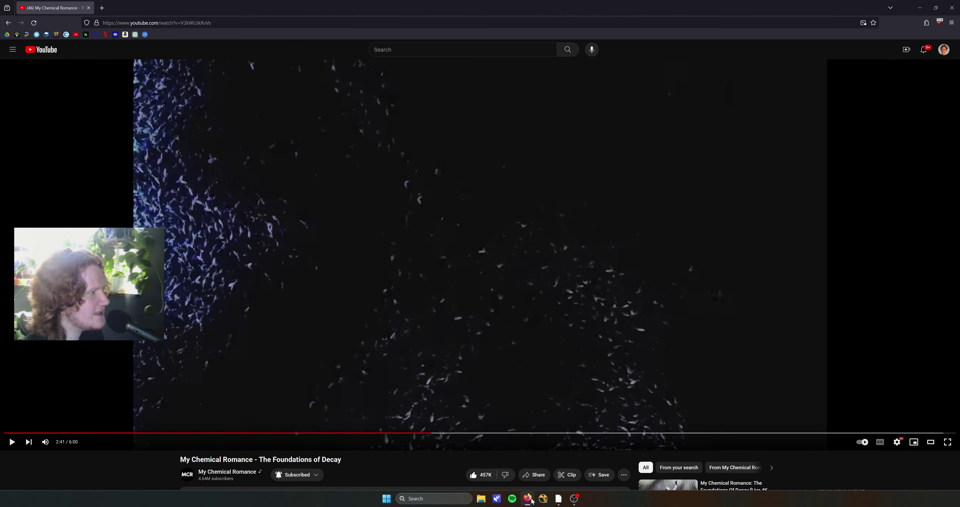
left_click(559, 499)
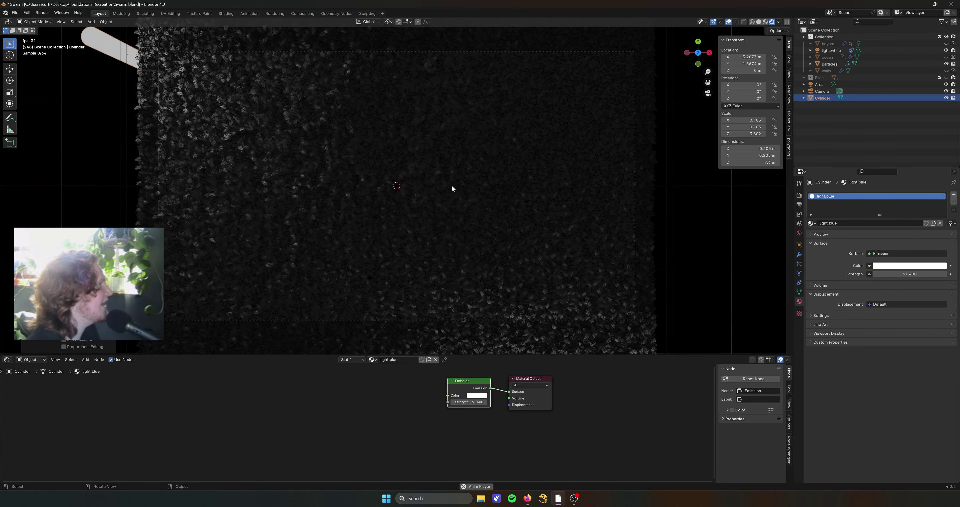
left_click(477, 394)
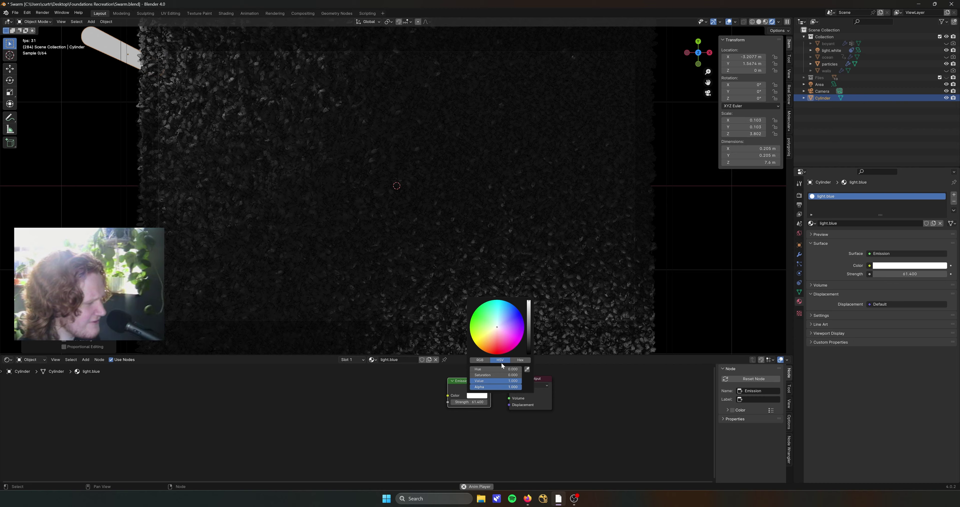
left_click(508, 321)
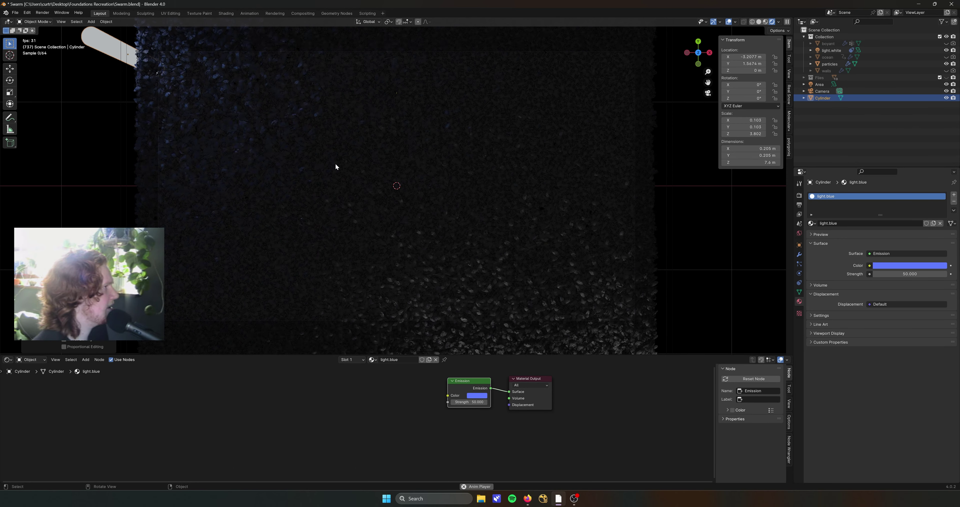
Stop playback and test-render frame 742 in a maximized render window to check the blue lighting
key("space")
key("F12")
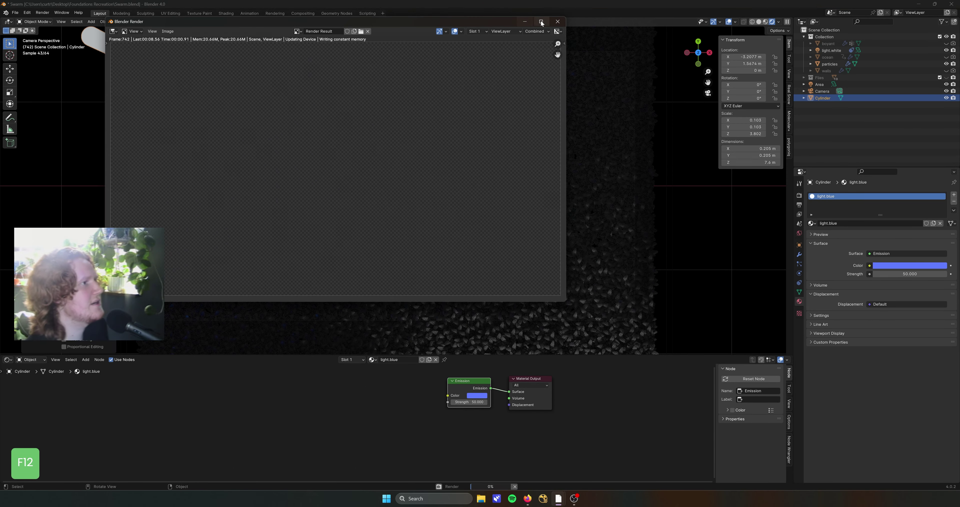
left_click(541, 22)
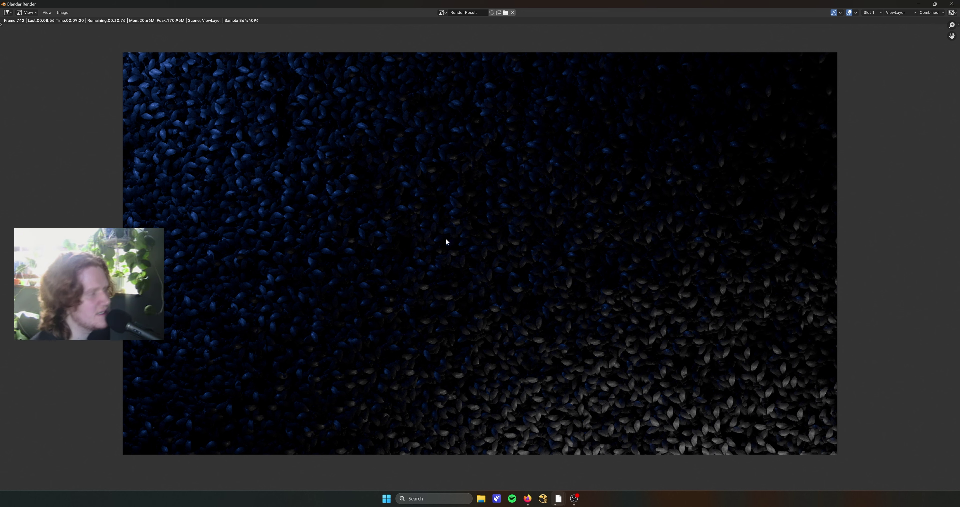
key("Escape")
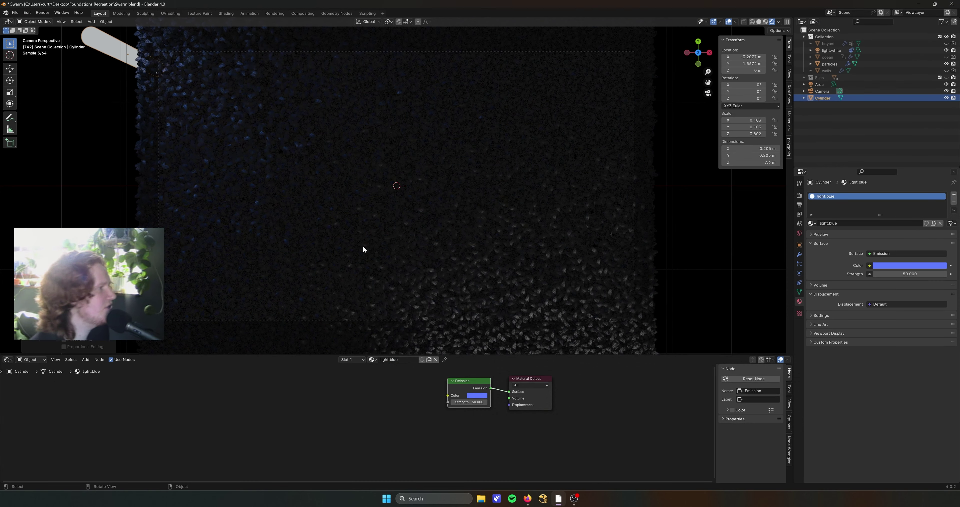
Delete the blue emissive cylinder and save the file
key("x")
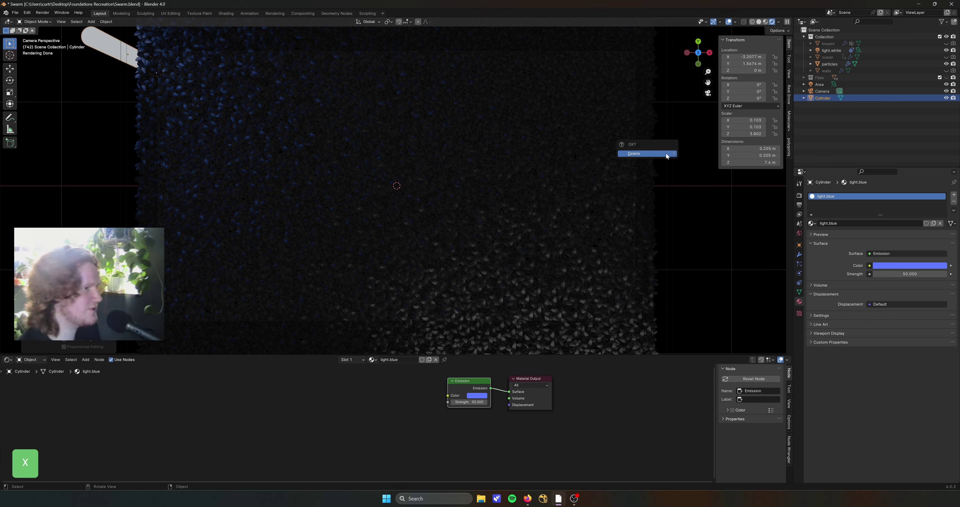
left_click(666, 153)
key("shift+a")
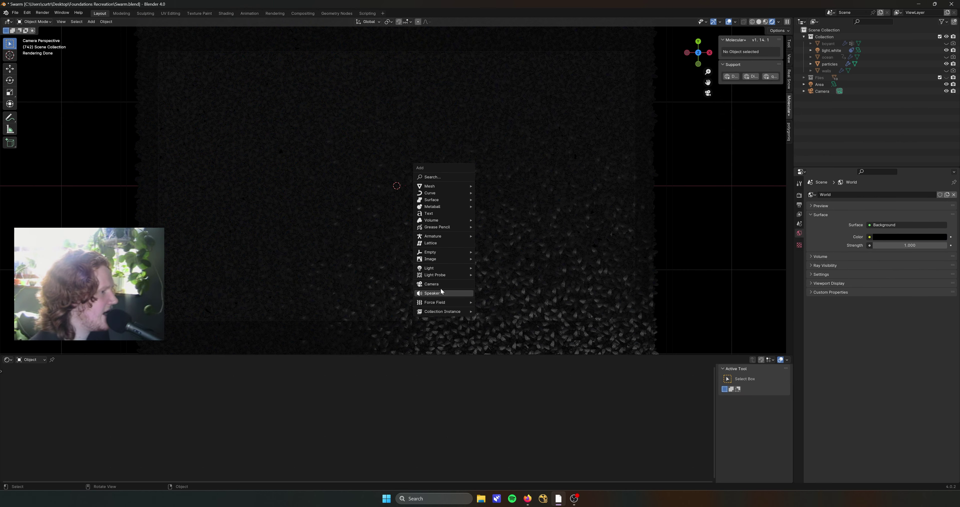
key("Escape")
middle_click_drag(444, 245, 460, 198)
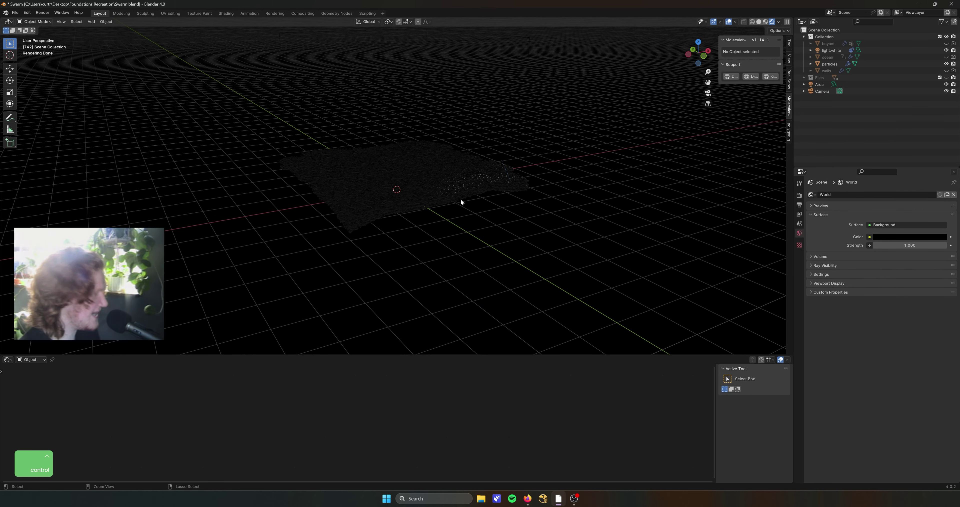
key("ctrl+s")
In solid top view, duplicate the boyant object and name the pair boyant.blue and boyant.white
key("z")
left_click(550, 184)
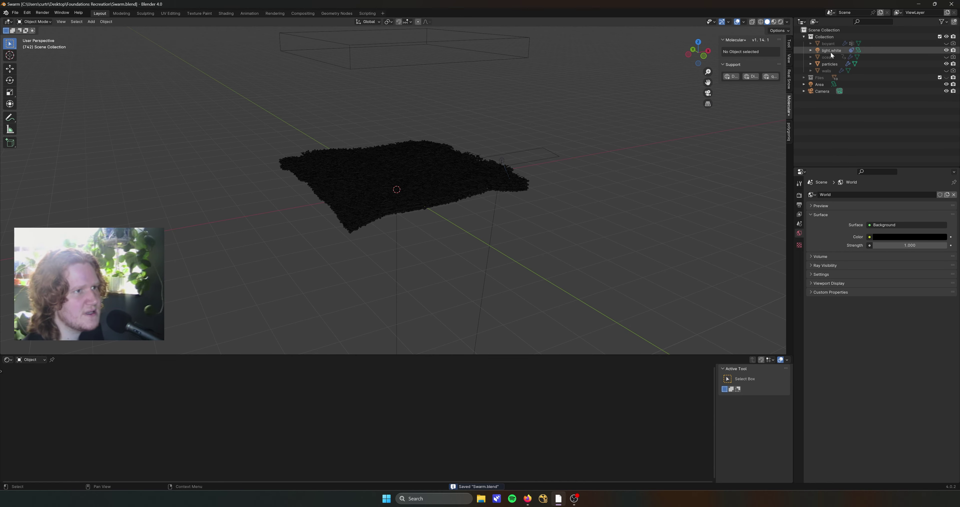
left_click(834, 44)
key("KP_7")
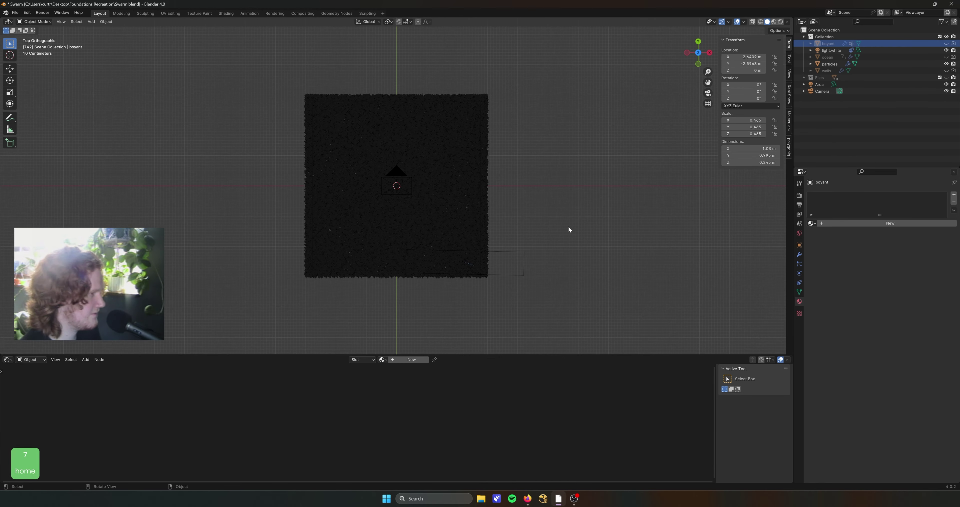
key("shift+d")
double_click(834, 51)
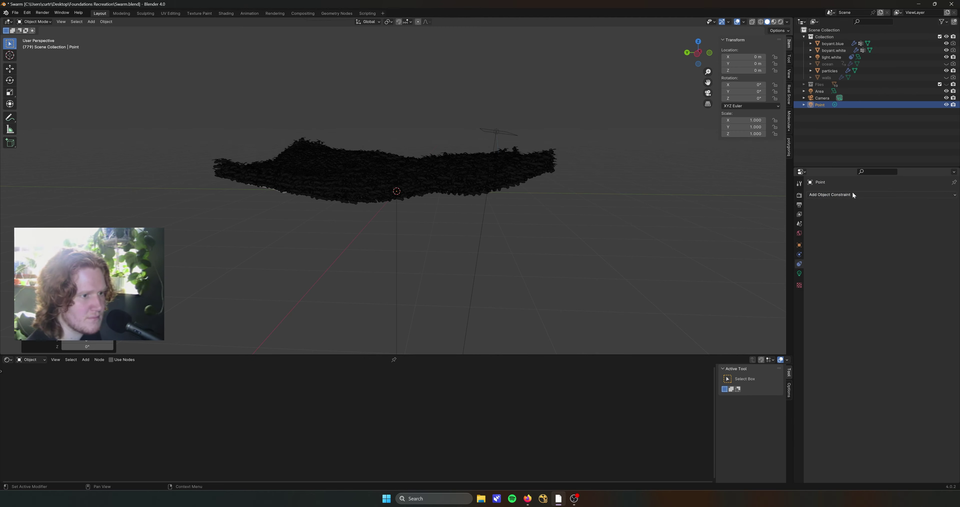
Give the new point light a Copy Location constraint with Offset targeting boyant.blue's vertex group, and name the light light.blue
left_click(852, 194)
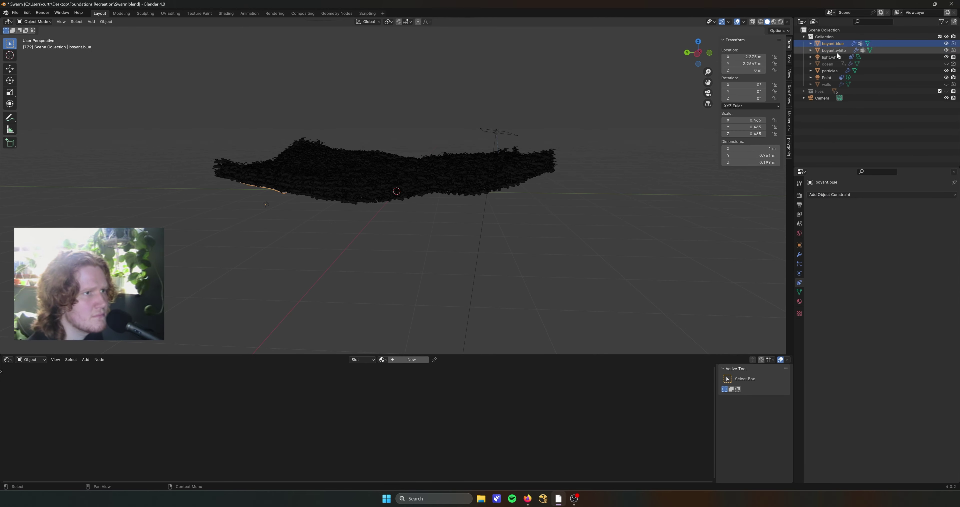
left_click(831, 57)
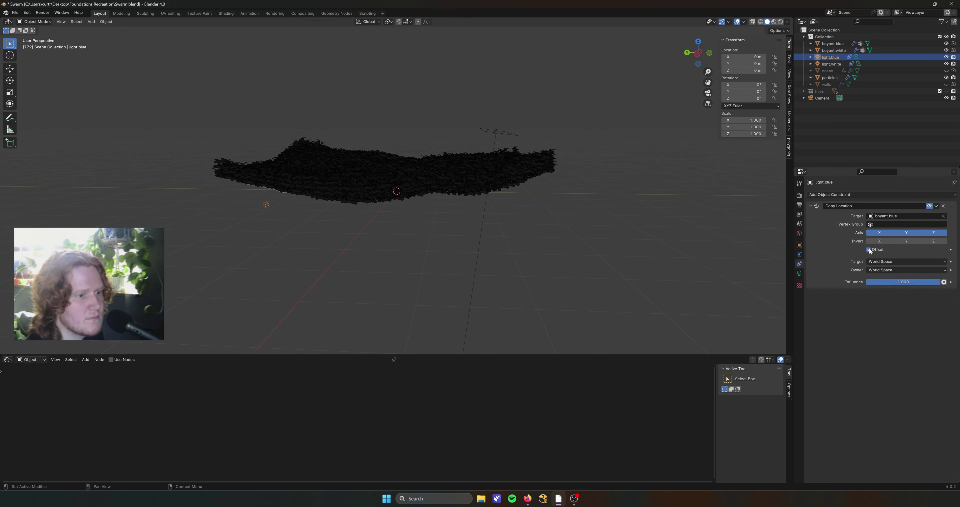
key("KP_7")
key("KP_0")
key("z")
Select boyant.blue and reposition it along the particle field's edge in the rendered camera view
left_click(832, 44, "ctrl")
key("g")
left_click(830, 76, "ctrl")
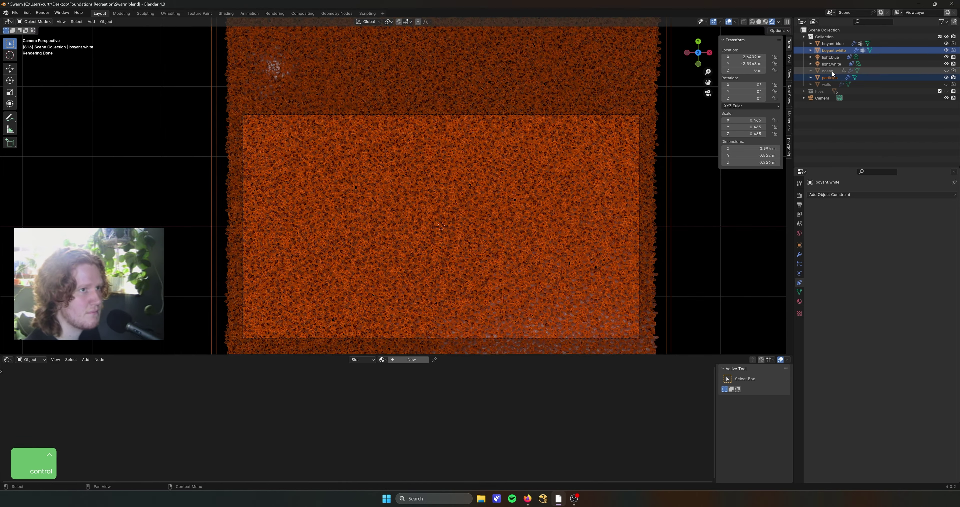
left_click(832, 44, "ctrl")
key("g")
left_click(562, 166)
Position light.blue beside the particle field at about X -0.64 m, Y 0.19 m, Z 0.48 m and save the file
left_click(830, 57)
key("g")
left_click(524, 266)
left_click(832, 43)
left_click(830, 57)
key("g")
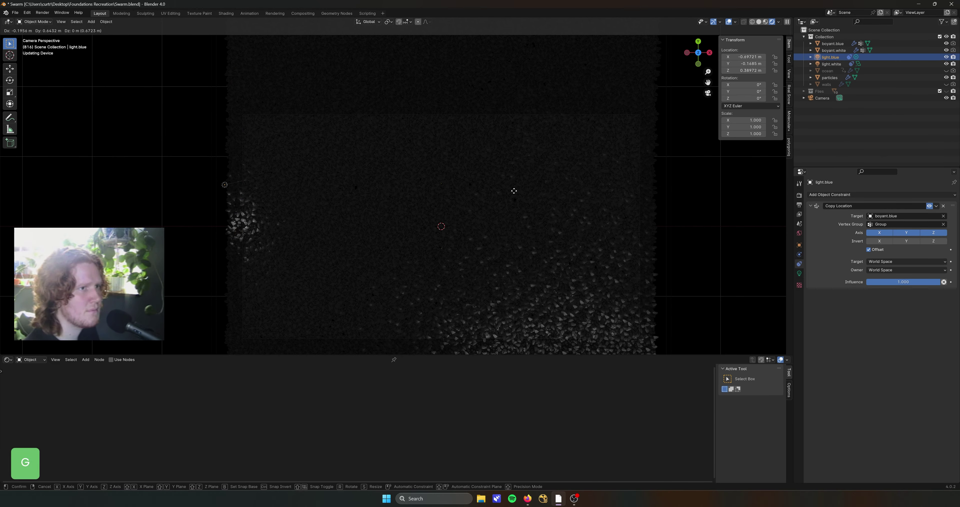
key("ctrl+z")
key("ctrl+s")
Set light.blue's power to 250 W and its color to a light blue
left_click(799, 273)
double_click(907, 240)
key("Return")
left_click(906, 234)
left_click_drag(905, 160, 918, 155)
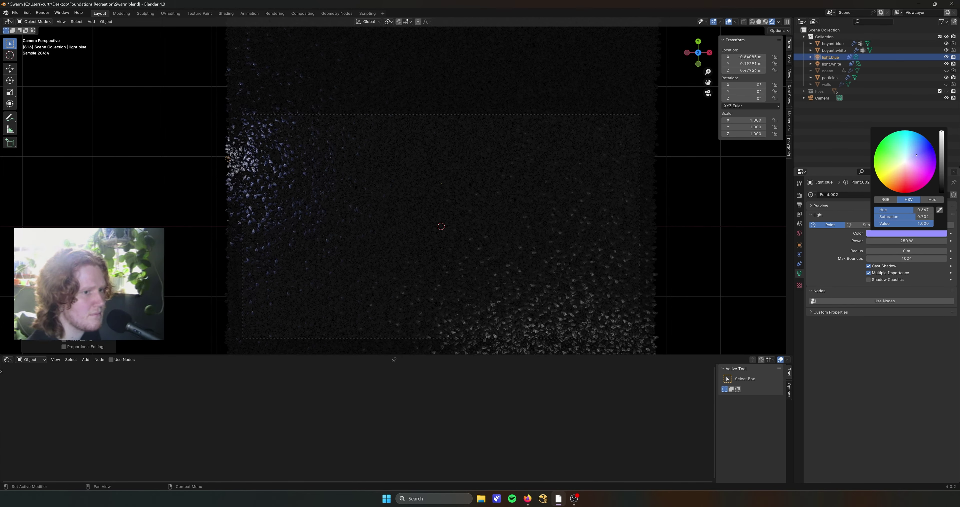
Test-render frame 816 and inspect the blue point lighting on the particles
key("F12")
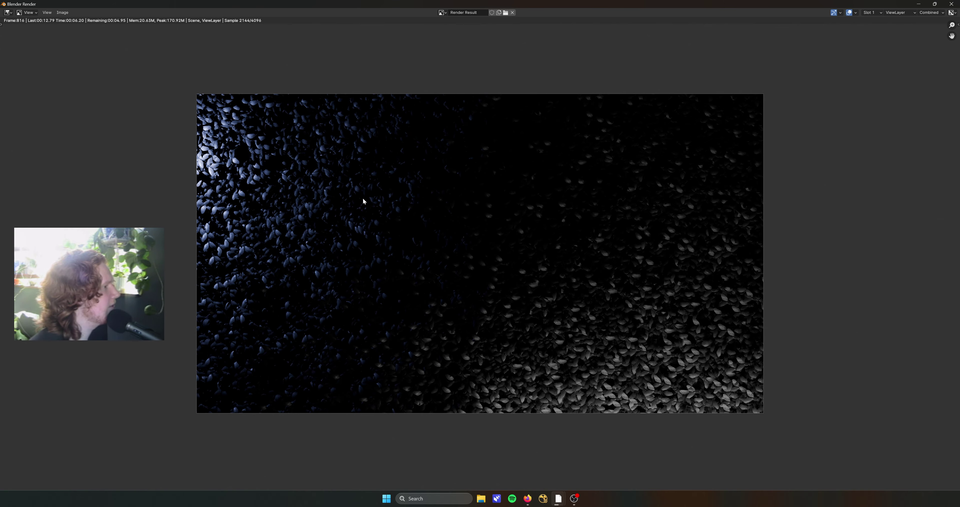
scroll(363, 201, "down", 1)
key("Escape")
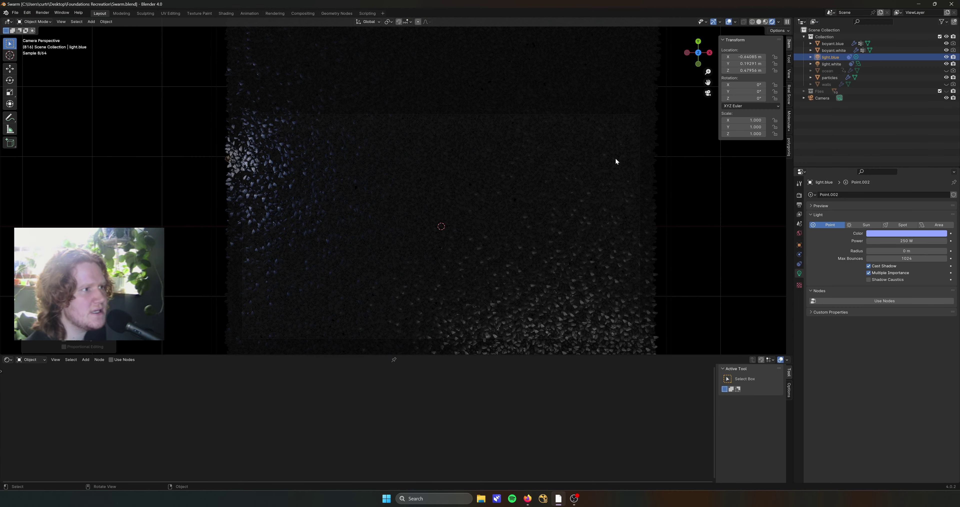
Select the particles object, show it in solid shading and set its particle render scale to 0.035
left_click(615, 159)
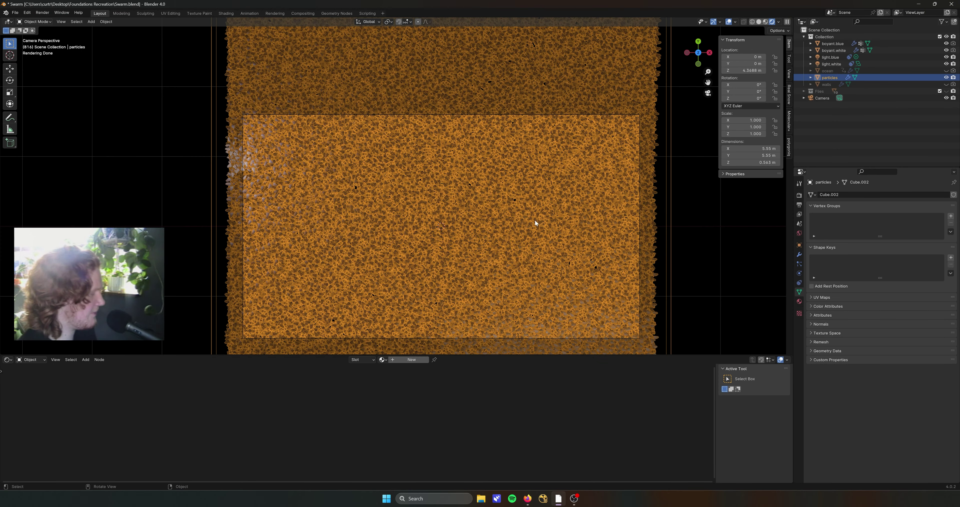
key("z")
left_click(596, 206)
scroll(522, 222, "up", 2)
scroll(514, 223, "up", 2)
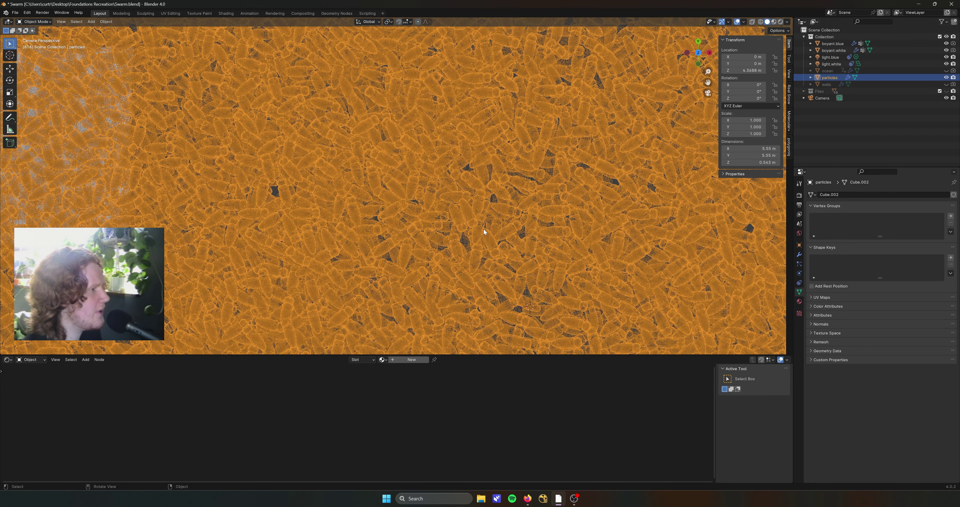
left_click(800, 273)
scroll(839, 336, "down", 8)
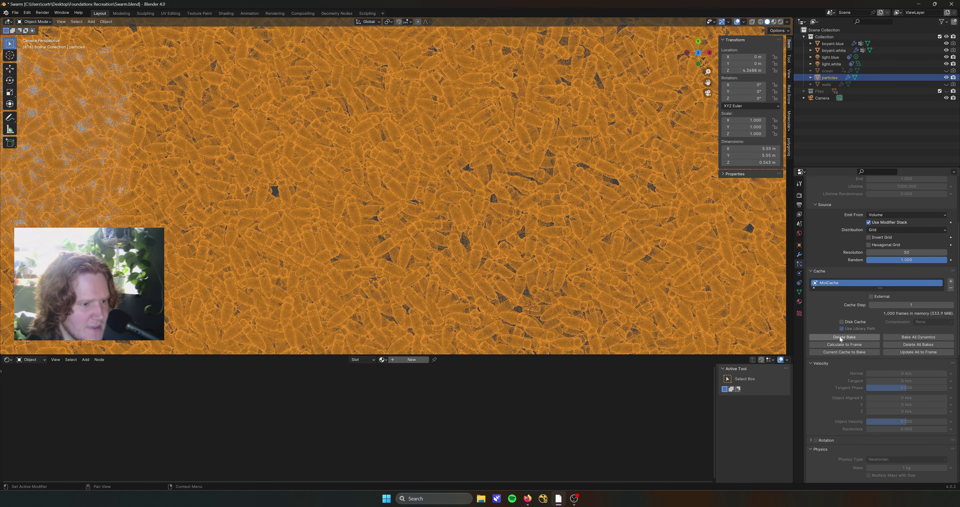
scroll(839, 336, "down", 2)
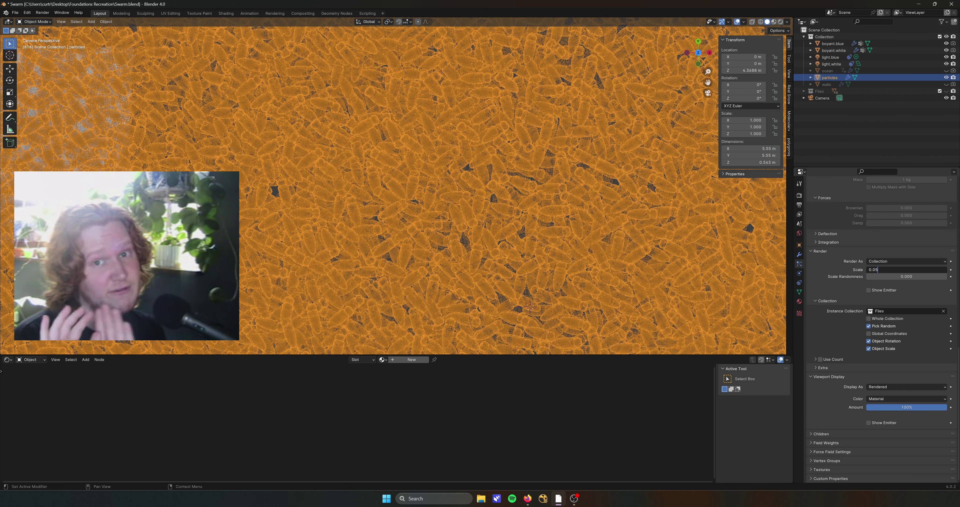
key("BackSpace")
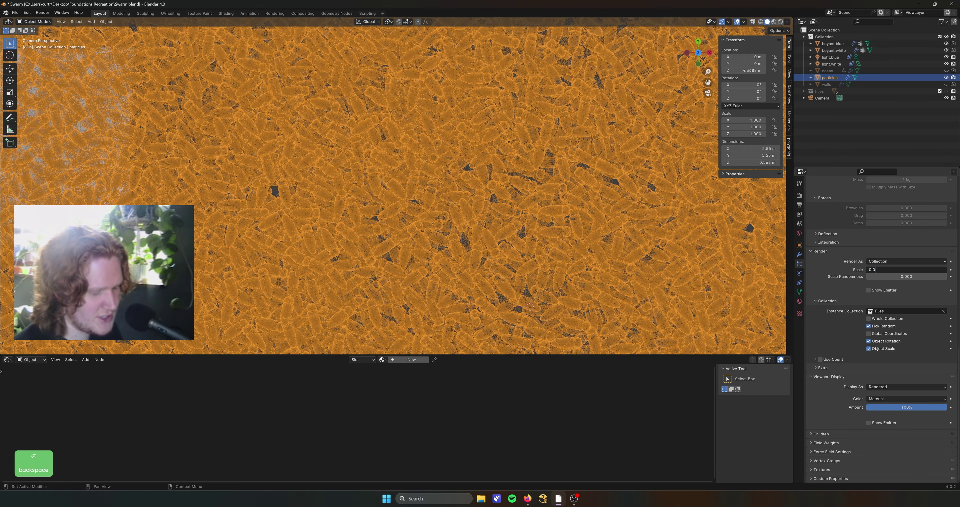
type("35")
key("Return")
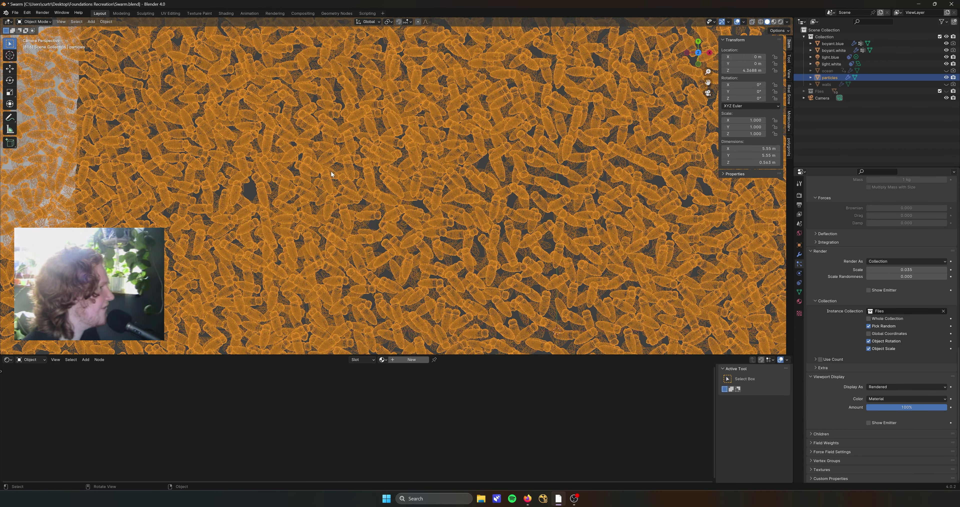
Play the animation to check the particle spacing up close, and set the particle render scale to 0.038
middle_click_drag(346, 172, 395, 173)
scroll(396, 173, "up", 5)
key("space")
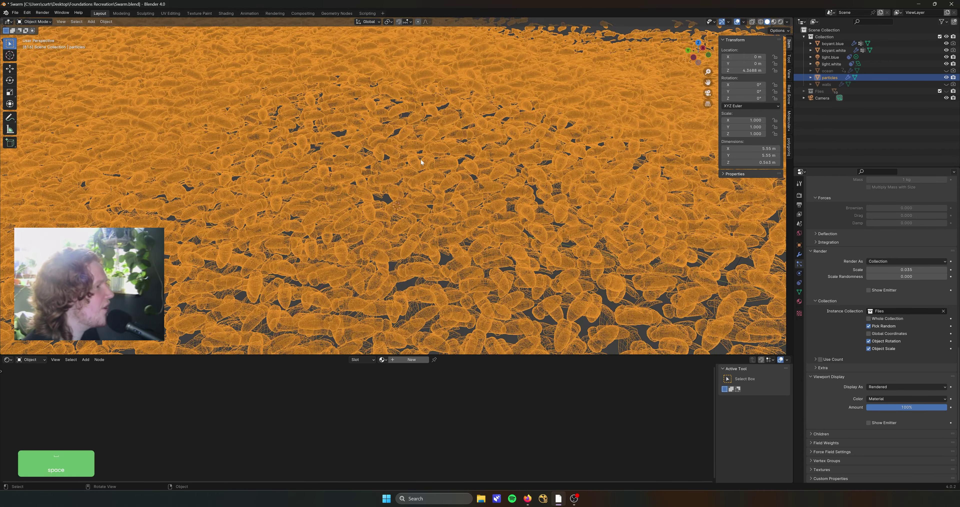
middle_click_drag(421, 162, 411, 220)
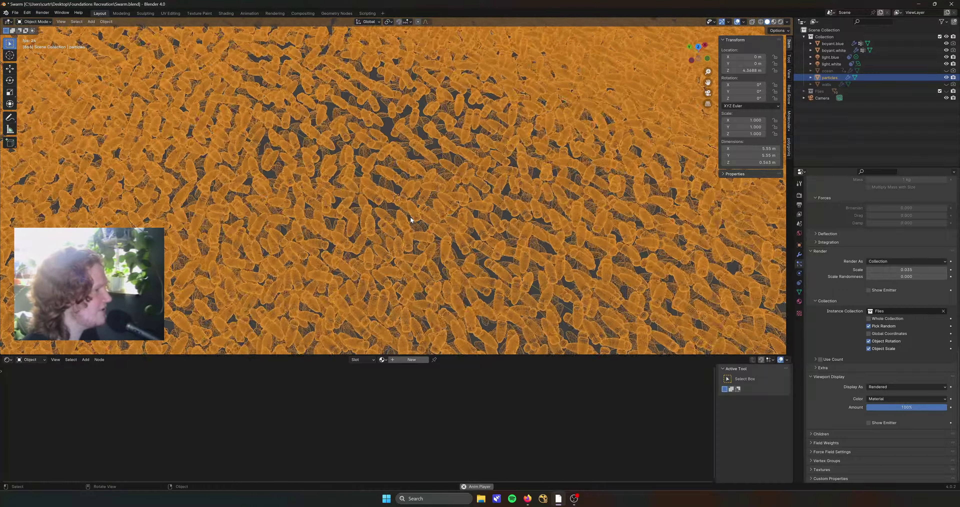
double_click(911, 269)
key("BackSpace")
type("8")
key("Return")
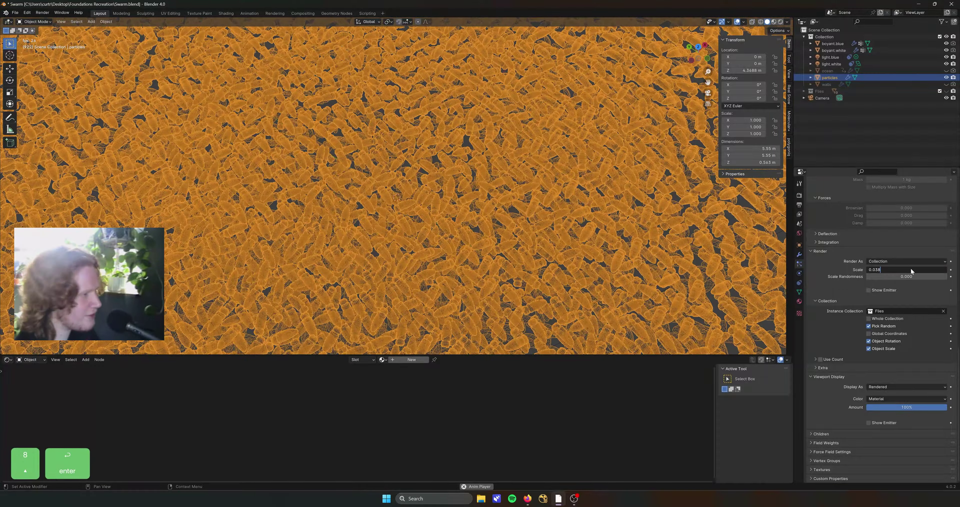
Render frame 976 from the camera in a maximized window, review it and close the render
key("KP_0")
key("F12")
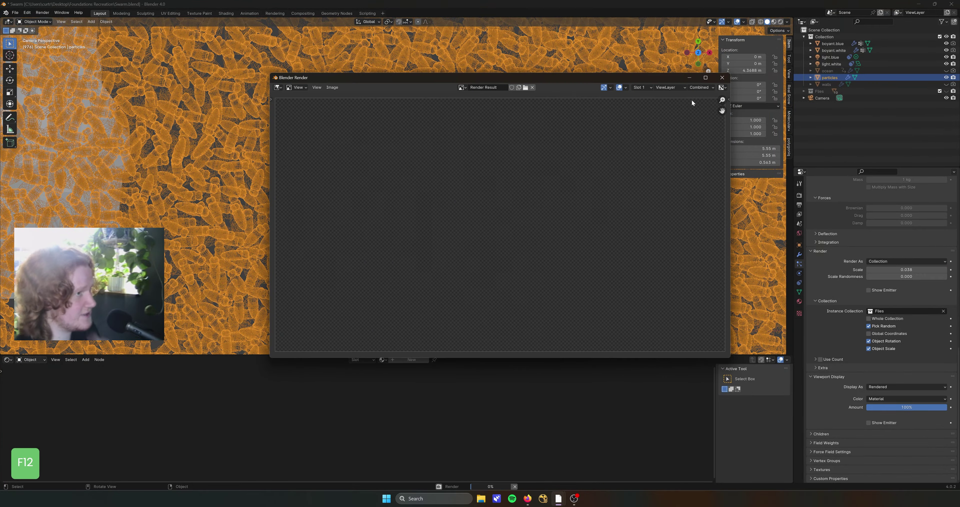
left_click(705, 78)
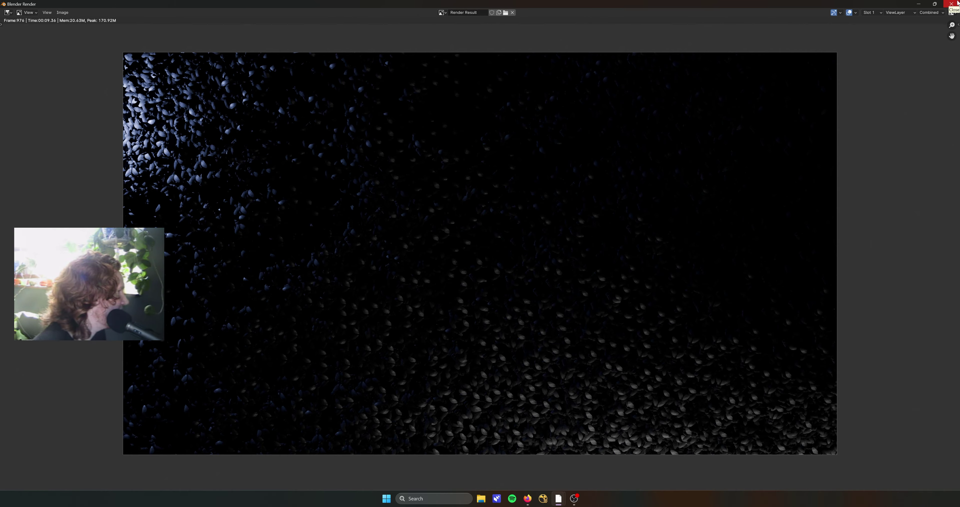
left_click(958, 2)
In rendered camera view, set light.blue's power to 1500 W and raise the light along global Z
scroll(244, 187, "down", 10)
middle_click_drag(244, 188, 276, 145)
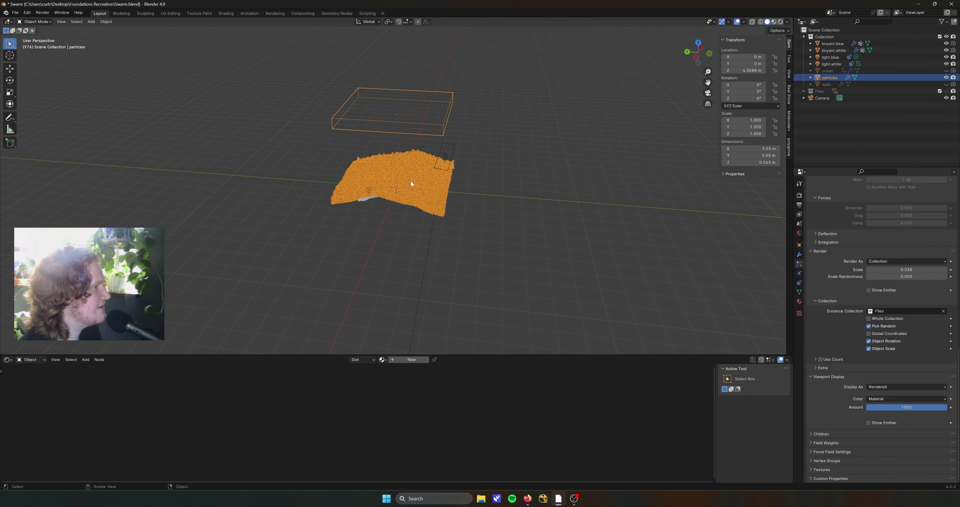
key("z")
left_click(413, 163)
key("KP_0")
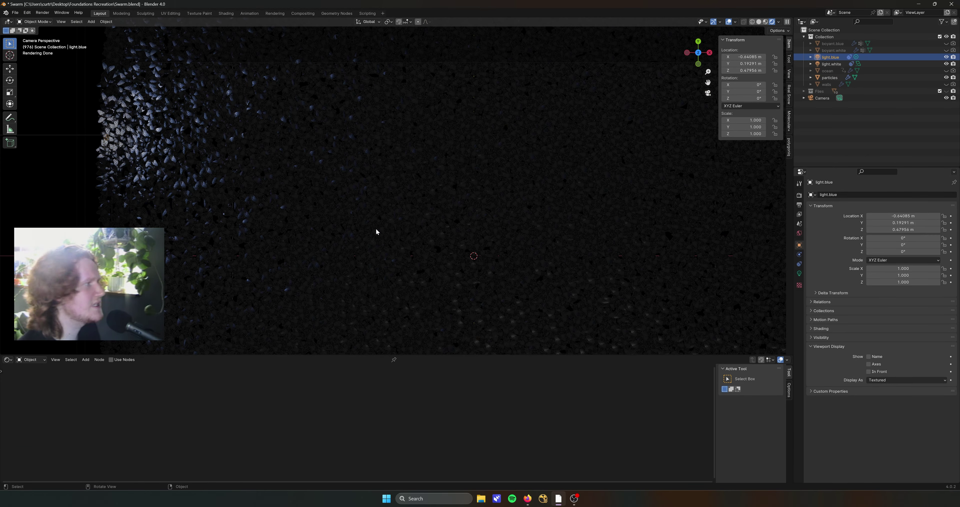
scroll(377, 231, "down", 3)
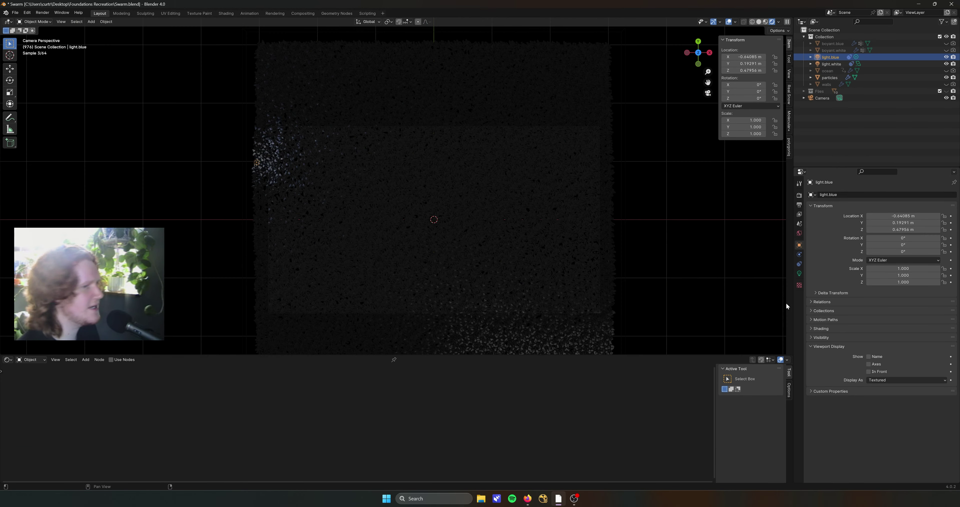
left_click(800, 274)
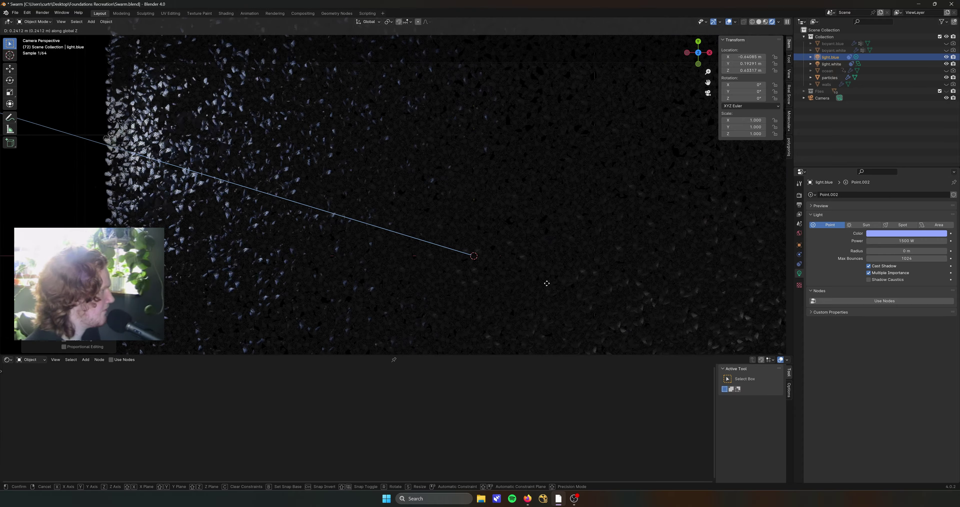
key("Return")
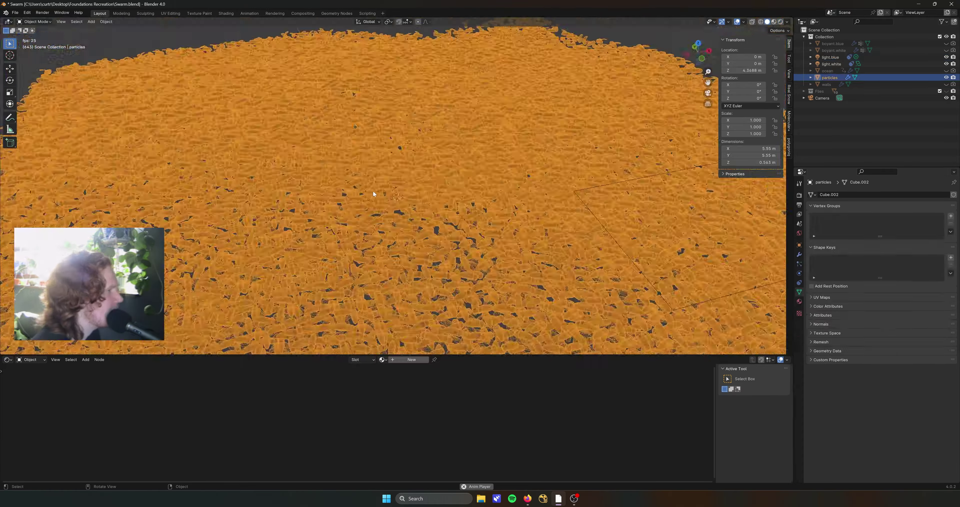
Keyframe light.blue's power and add a Noise modifier with scale 25 and strength 150 to its curve
middle_click_drag(374, 194, 328, 231)
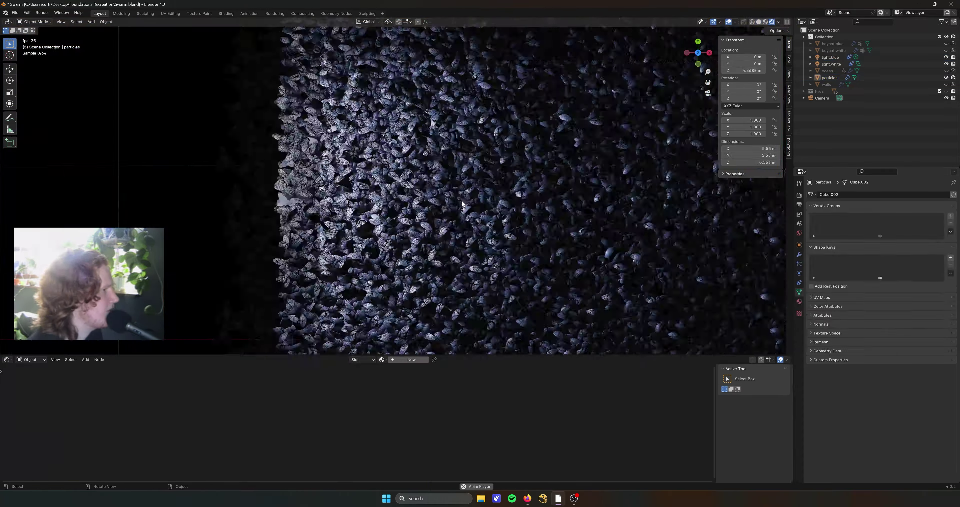
scroll(514, 191, "down", 5)
middle_click_drag(581, 188, 514, 190, "shift")
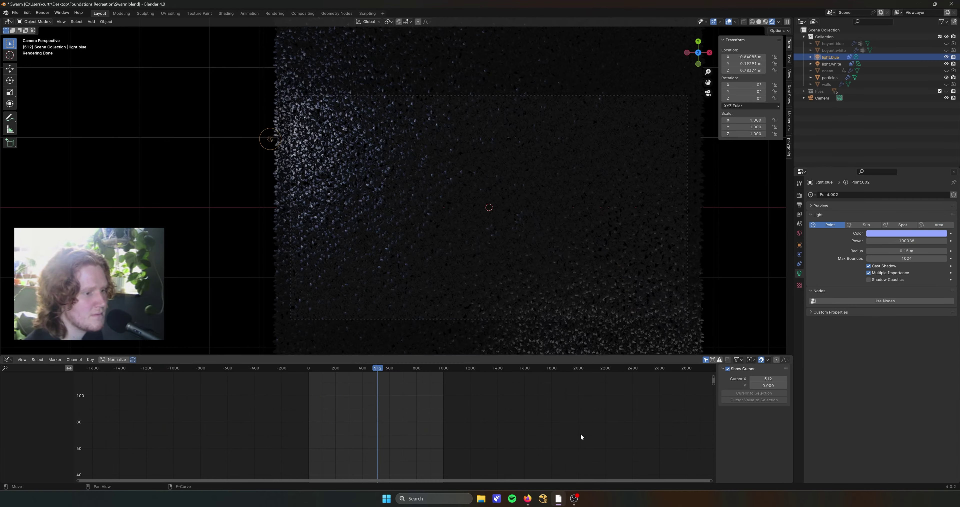
double_click(760, 399)
type("25")
key("Return")
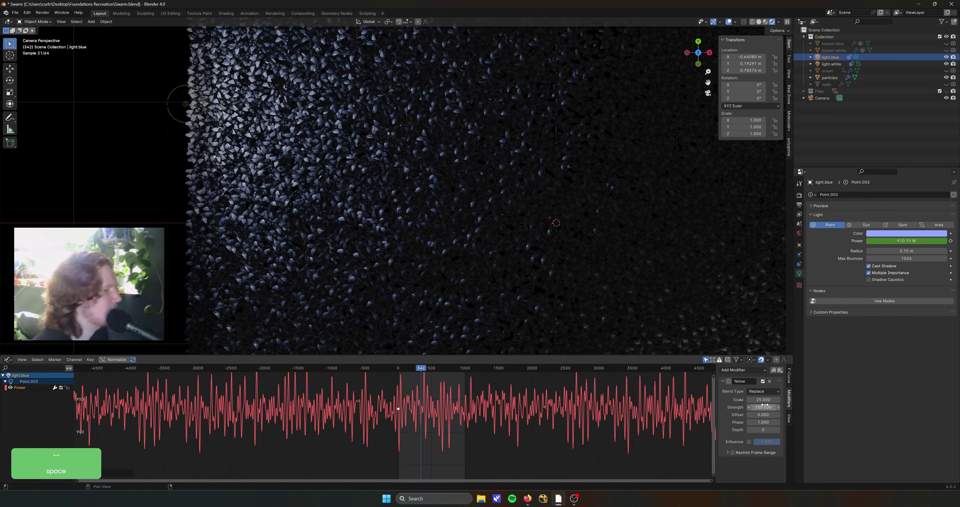
Lower light.blue's power curve along the value axis to about 200 W and save the file
key("Home")
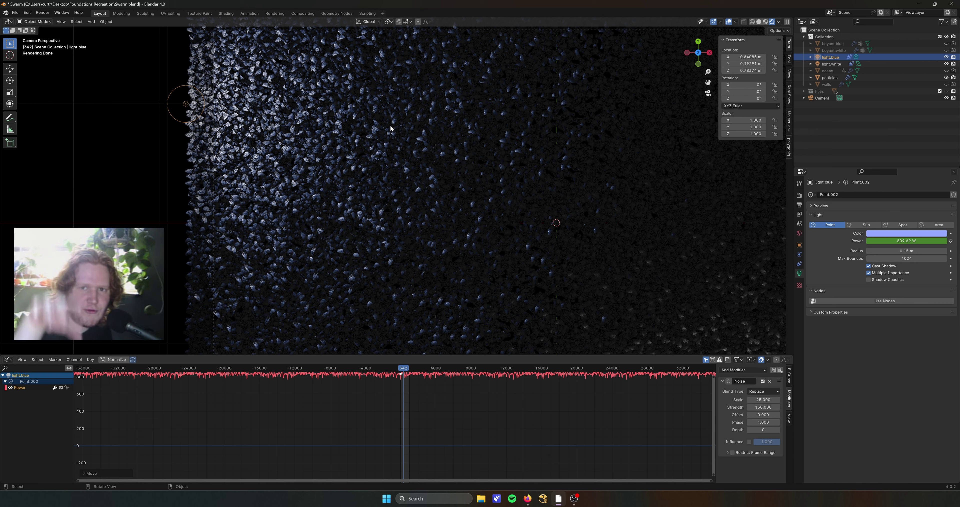
key("g")
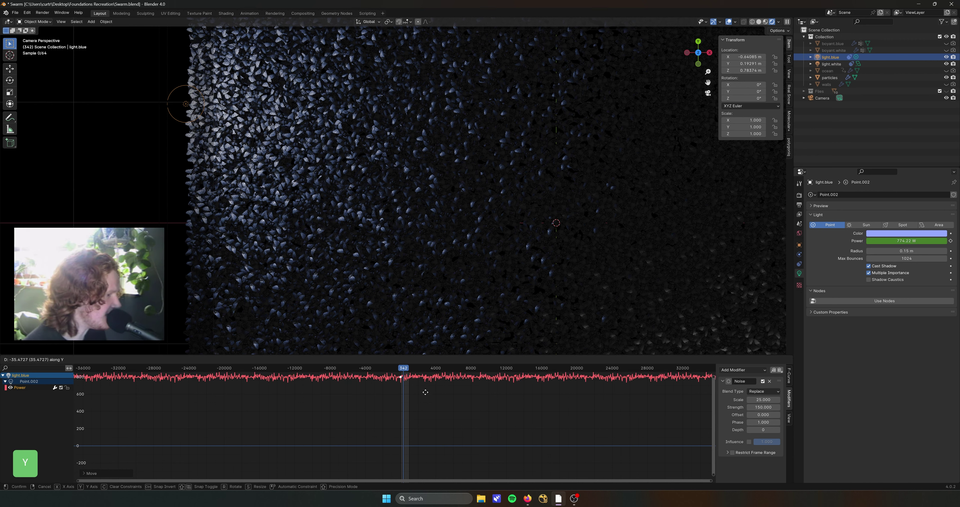
key("y")
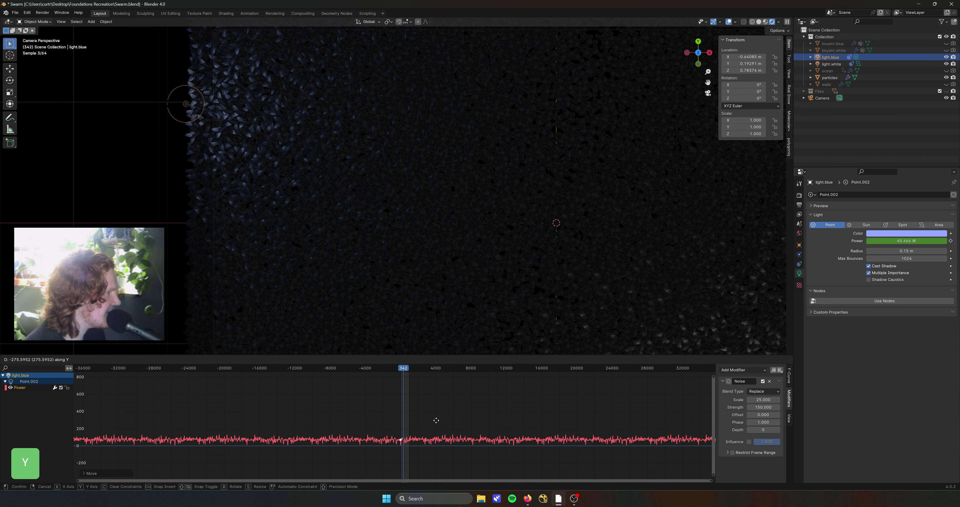
left_click(438, 417)
key("ctrl+s")
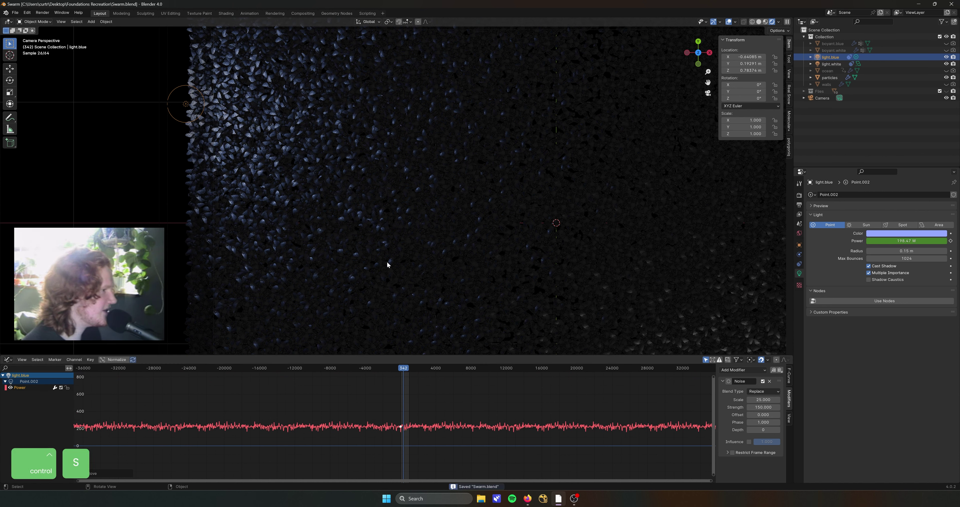
With the animation playing, lower light.white's power curve along the value axis to about 70 W and save the file
key("space")
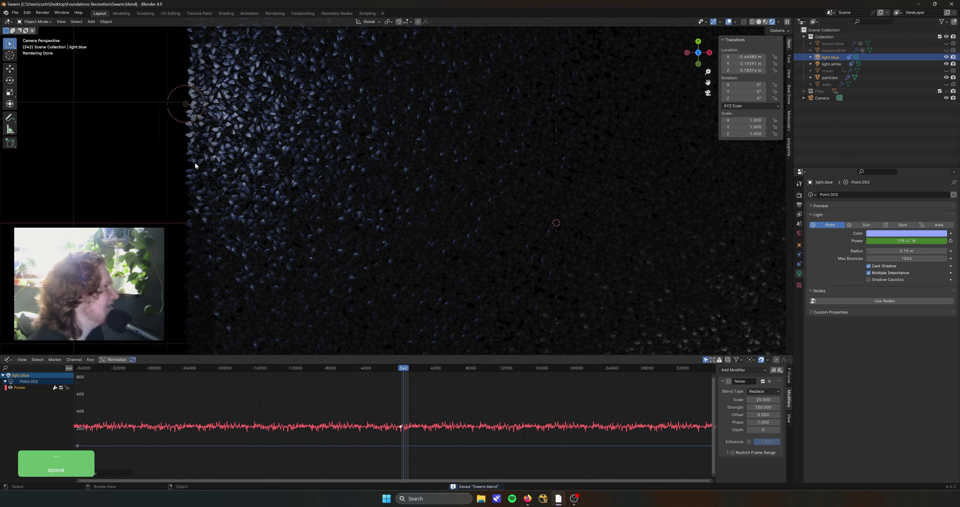
scroll(291, 157, "down", 4)
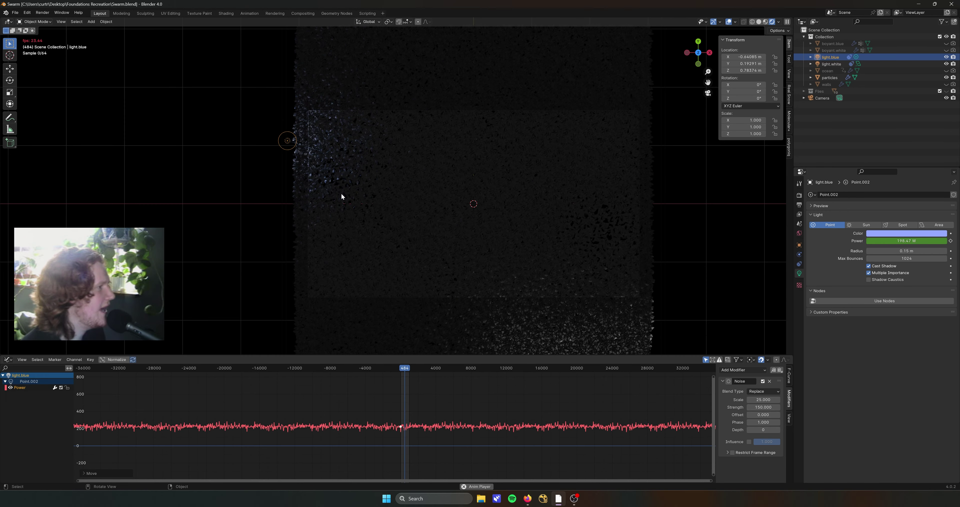
scroll(411, 213, "up", 1)
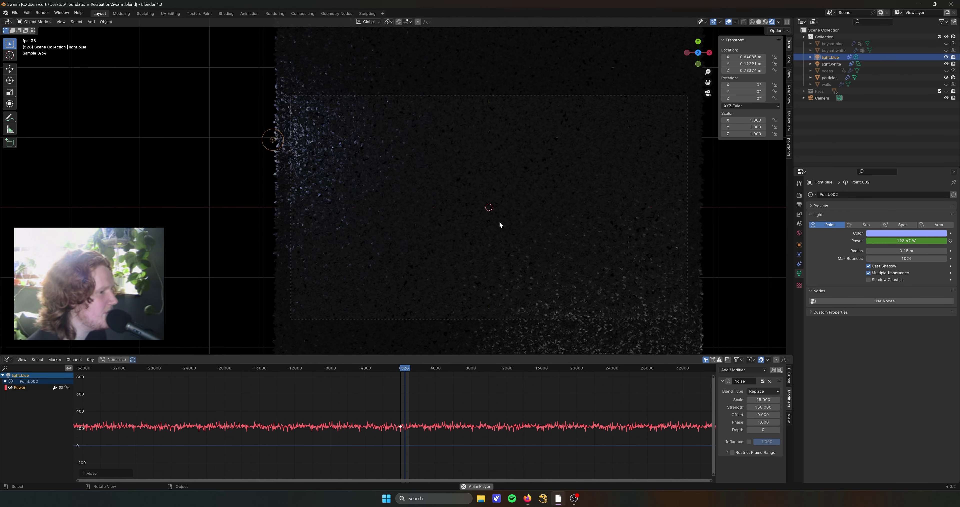
left_click(832, 63)
scroll(444, 421, "up", 2)
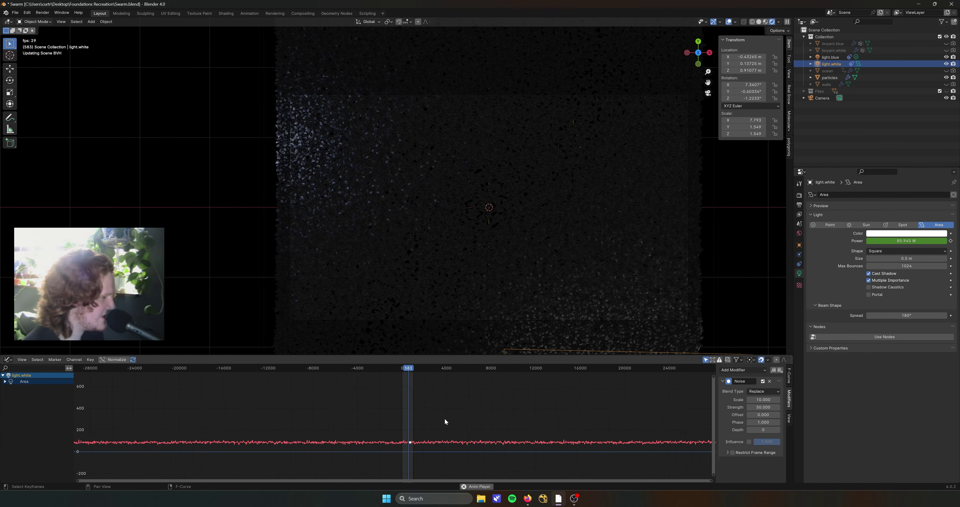
key("g")
key("y")
left_click(443, 421)
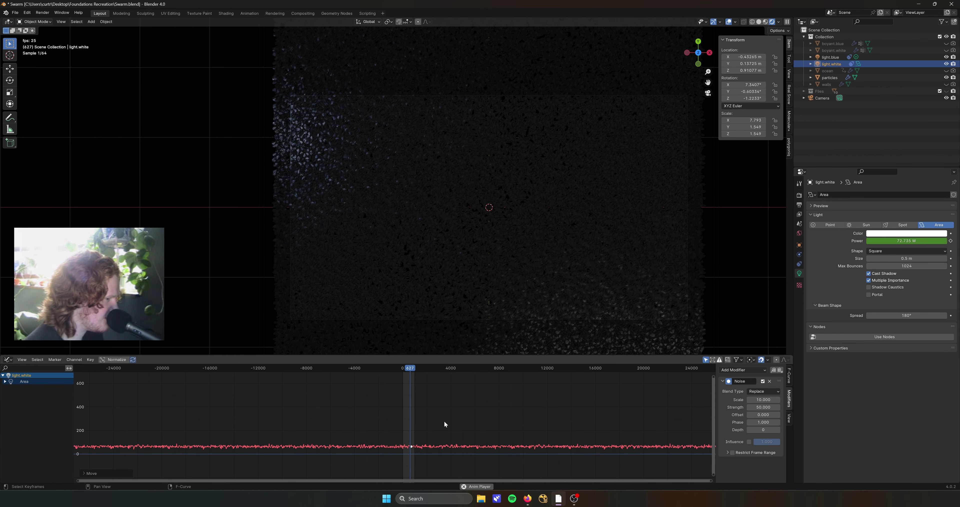
key("ctrl+s")
Render frame 681 from the camera, review the lighting and leave the render
left_click(362, 183)
key("F12")
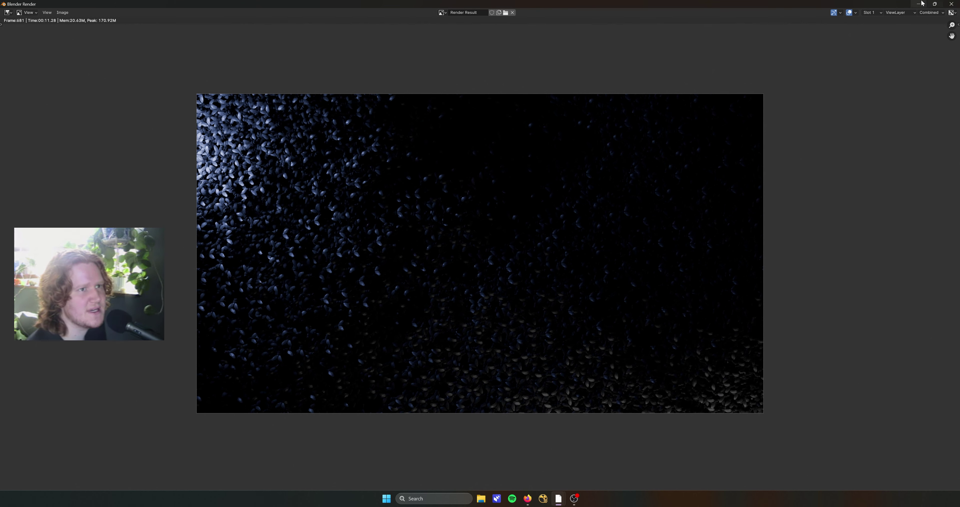
key("Escape")
Lower light.blue along global Z to a height of about 0.53 m, closer to the particles, and save the file
left_click(831, 64)
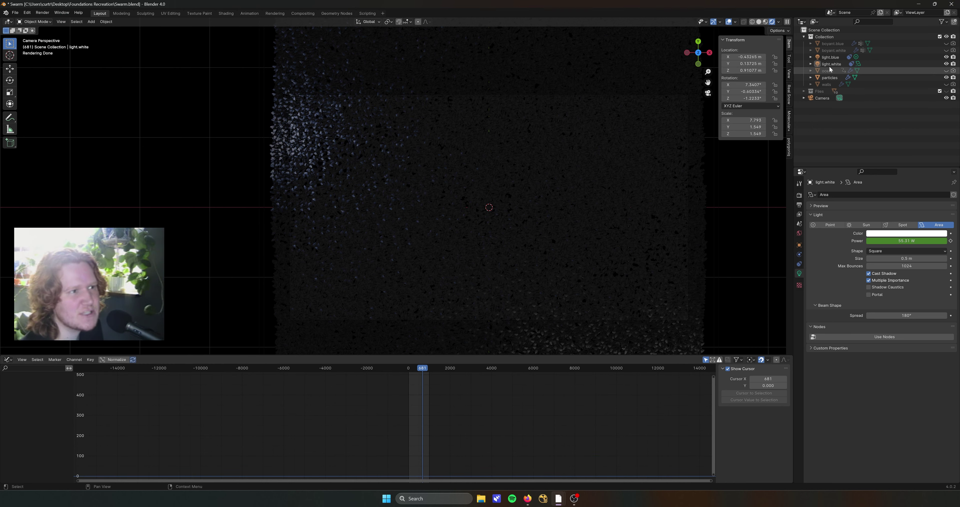
left_click(830, 57)
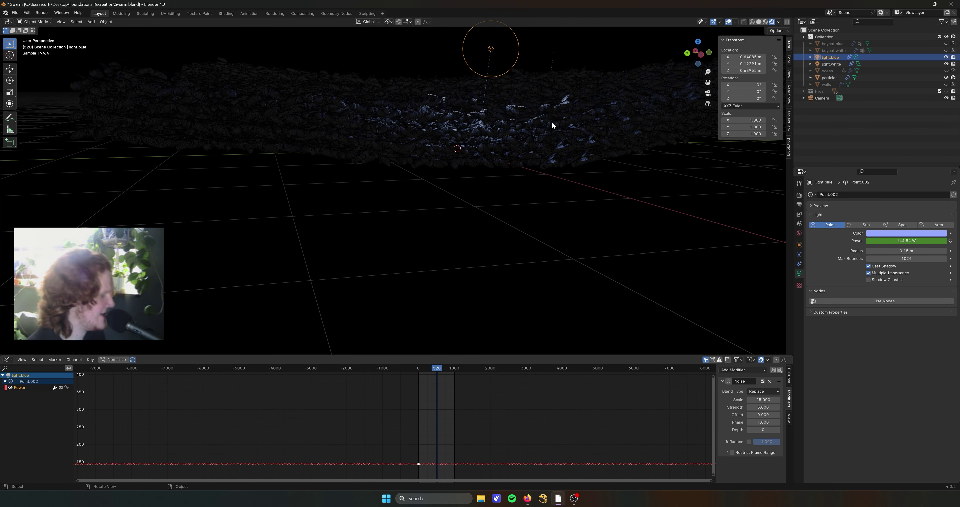
key("g")
key("z")
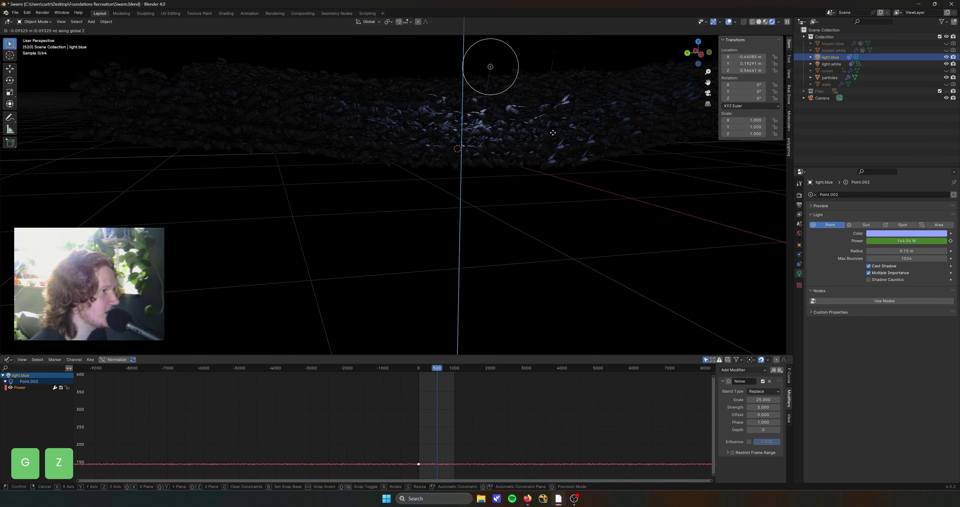
left_click(553, 133)
key("ctrl+s")
Play the animation from the start, inspect the render of frame 827 around the blue-lit edge and close it
middle_click_drag(695, 113, 568, 143)
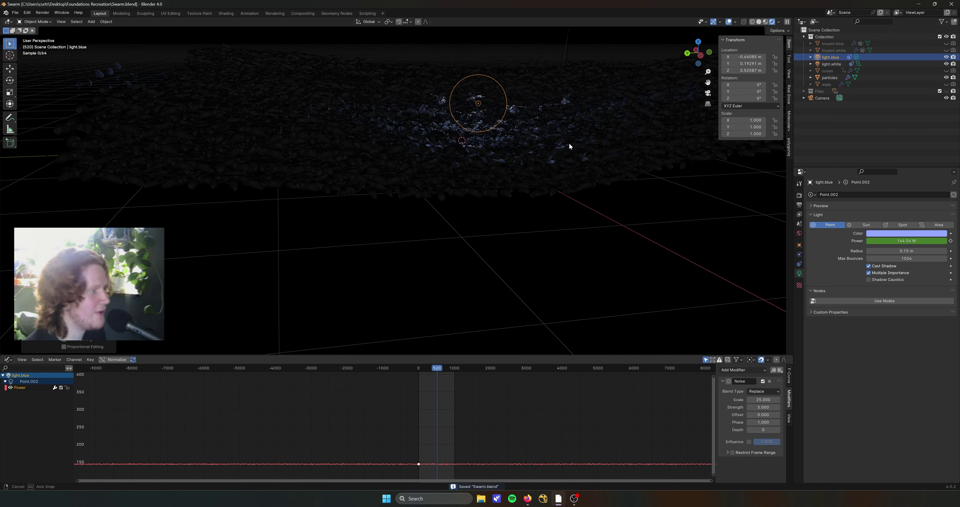
key("shift+Left")
key("space")
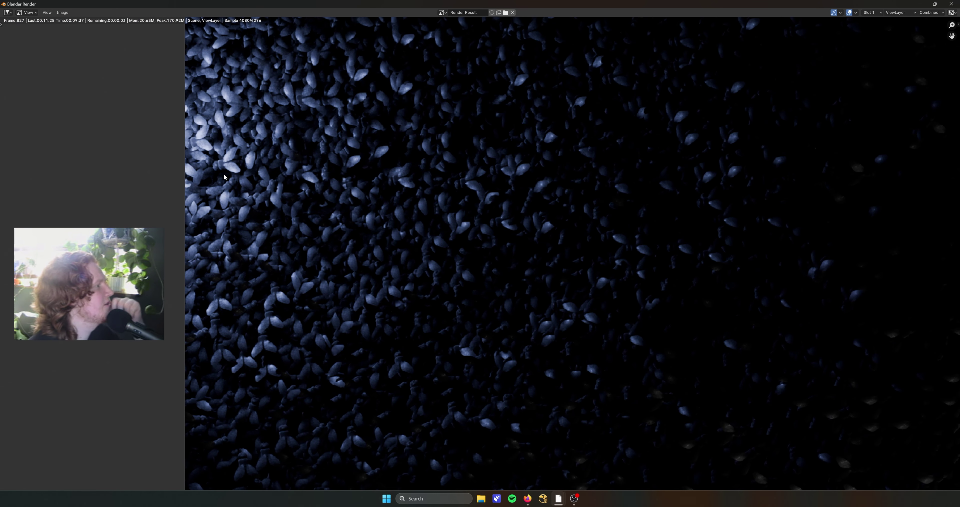
middle_click_drag(292, 102, 337, 137)
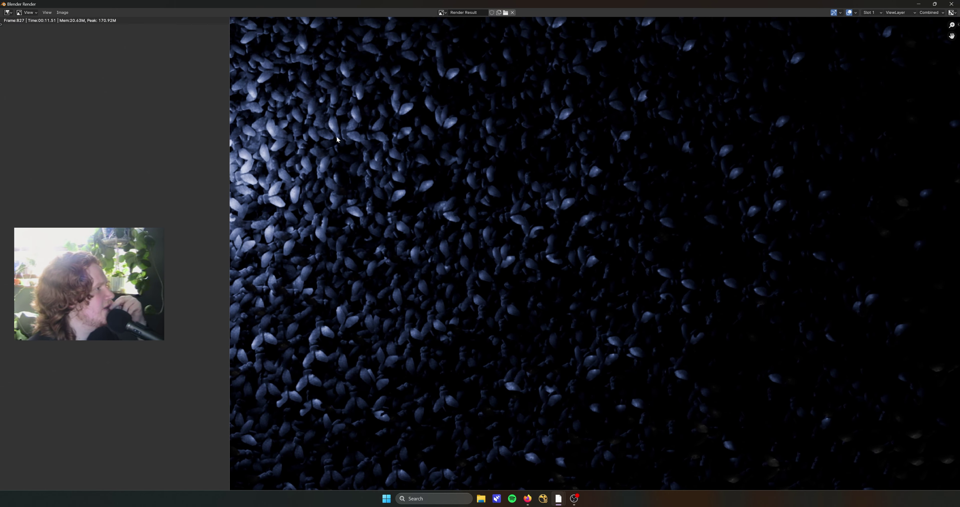
scroll(305, 201, "down", 6)
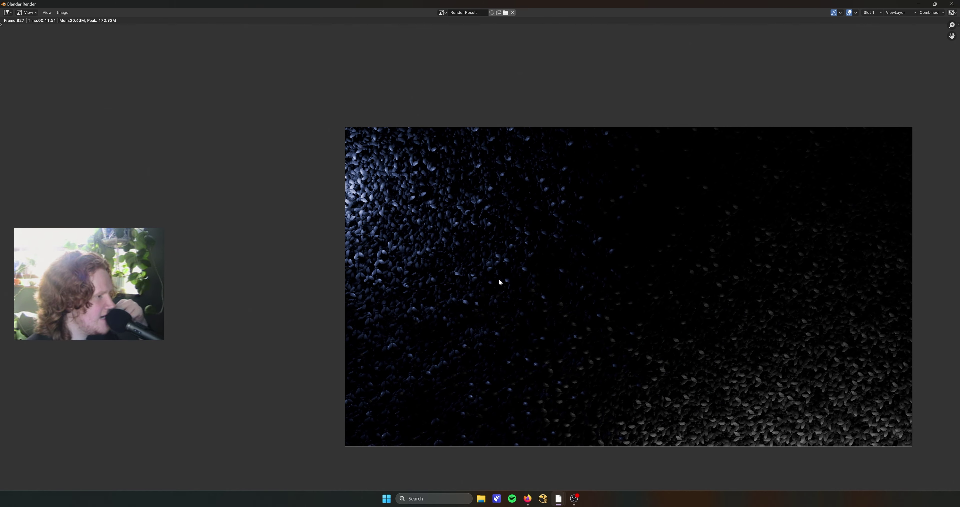
left_click(952, 4)
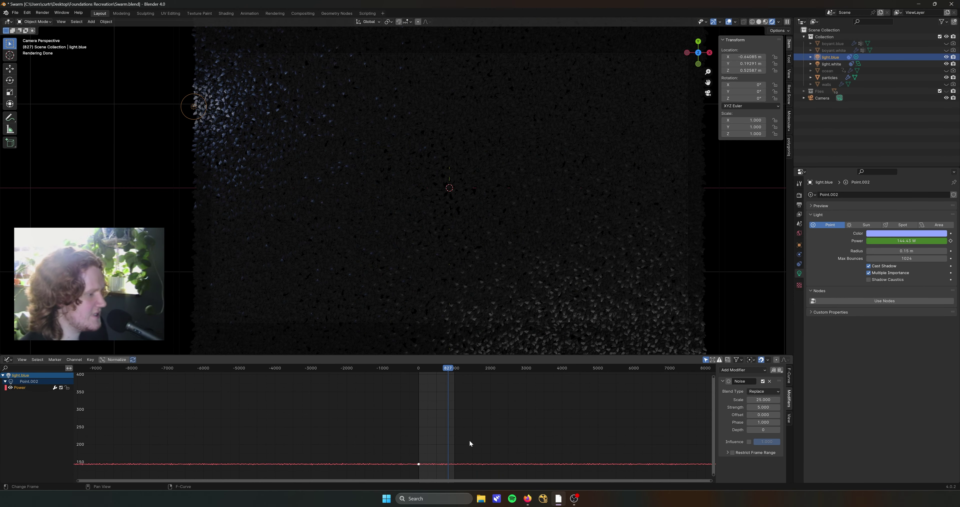
Set light.blue's radius to 0.05 m and play the animation to check the light's effect on the particles
scroll(452, 433, "up", 4)
middle_click_drag(452, 433, 507, 345)
scroll(477, 399, "up", 5)
mouse_move(476, 398)
middle_mouse_down()
mouse_move(514, 385)
mouse_move(477, 410)
middle_mouse_up()
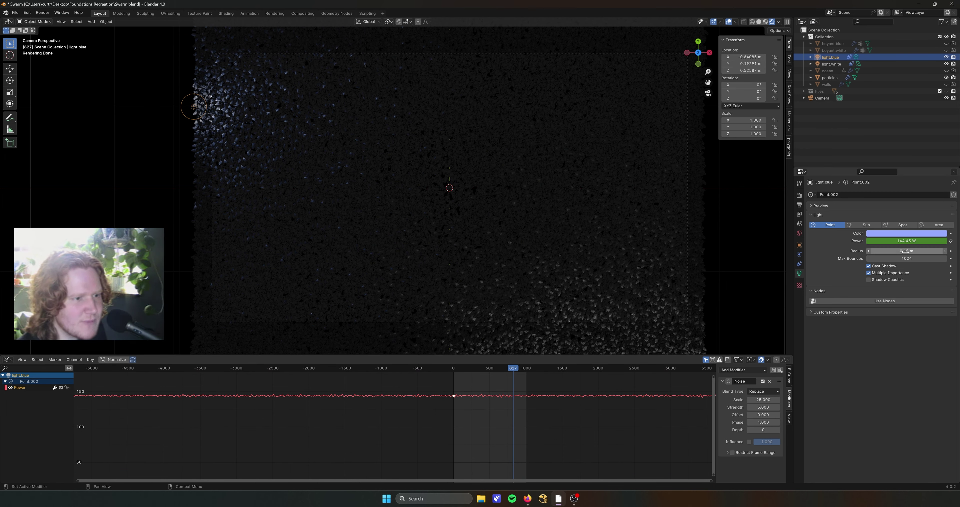
type("0.05")
key("Return")
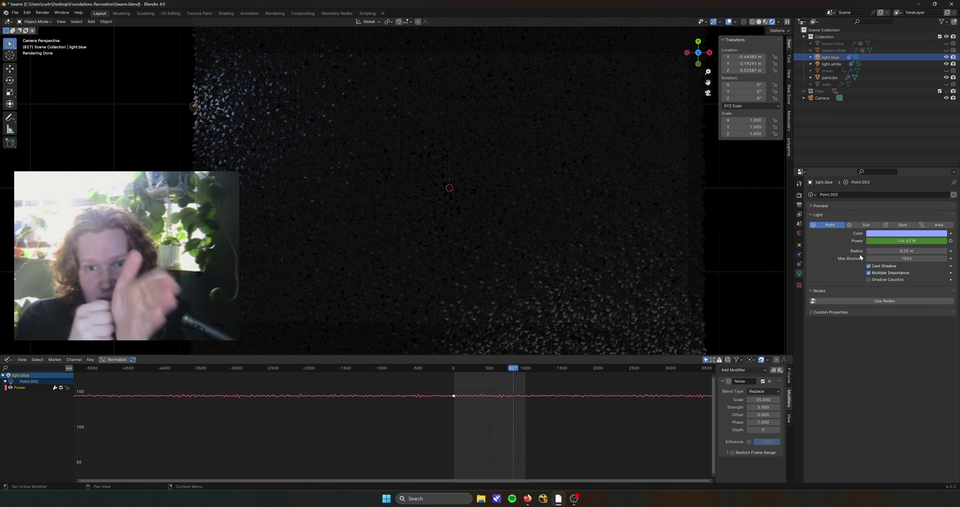
left_click(491, 369)
key("space")
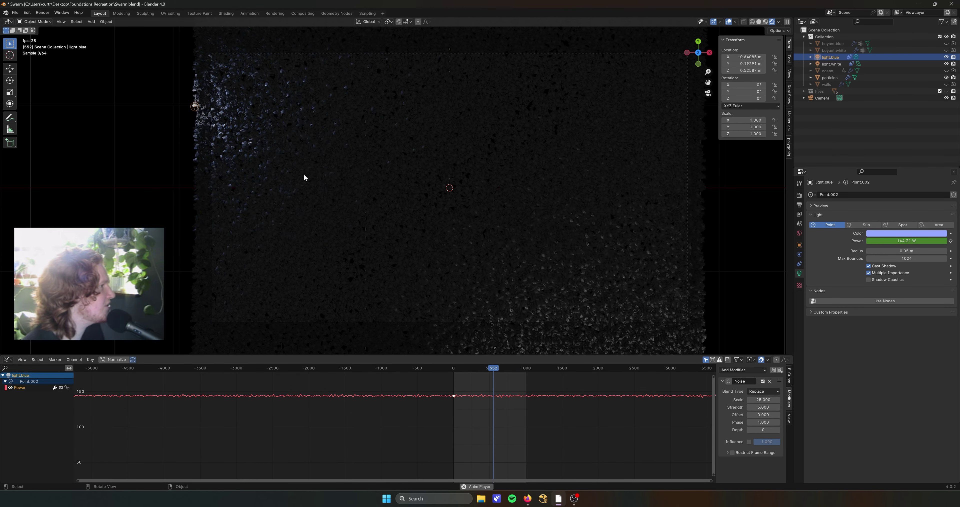
key("space")
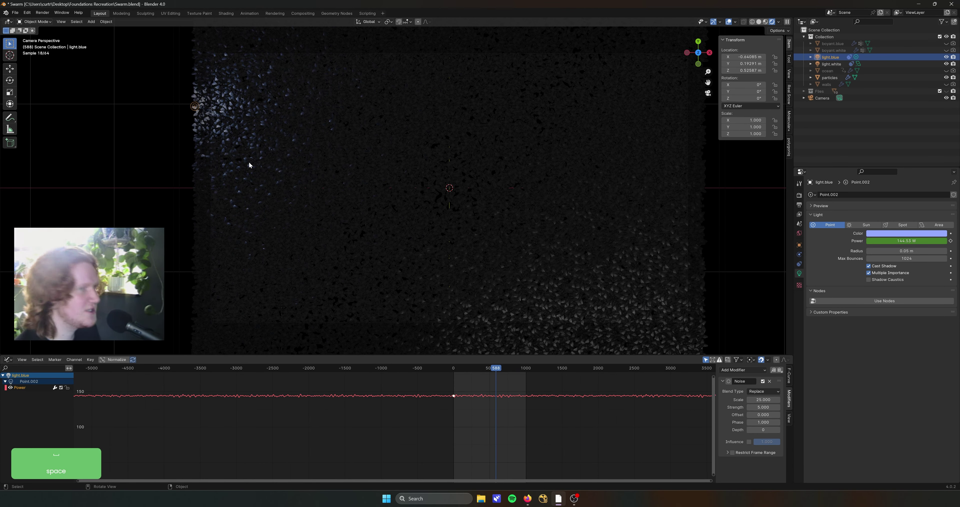
Duplicate light.blue, place the copy at about X -0.79 m, Y -0.15 m, and lower the copy's power curve along the value axis
key("shift+d")
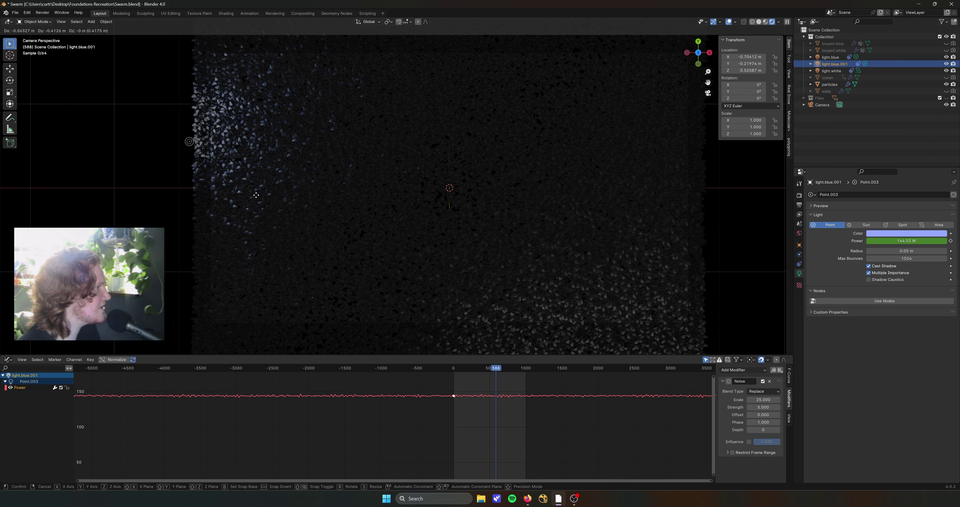
left_click(249, 192)
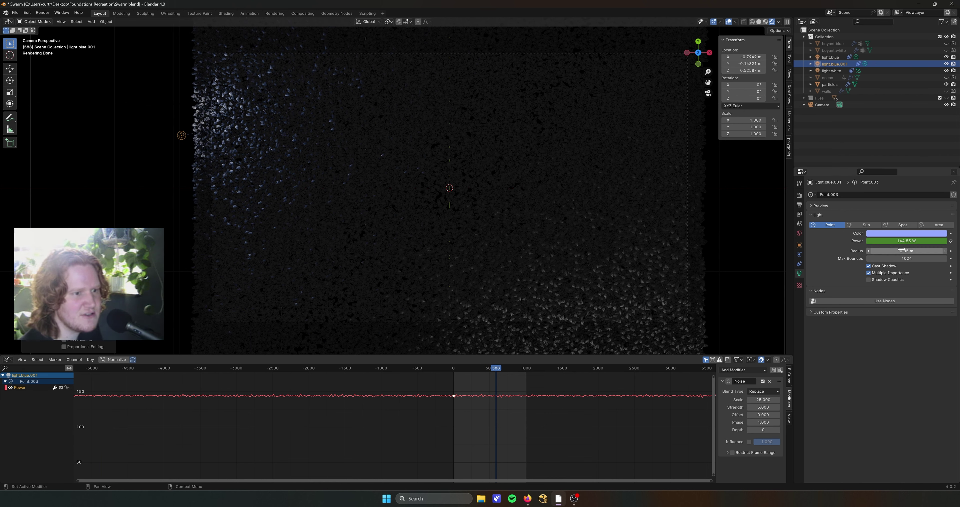
key("Escape")
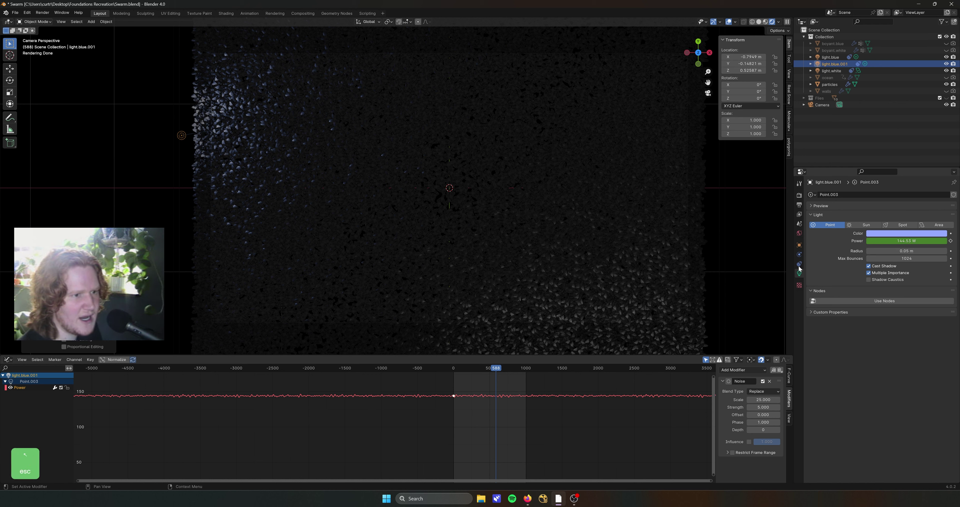
key("g")
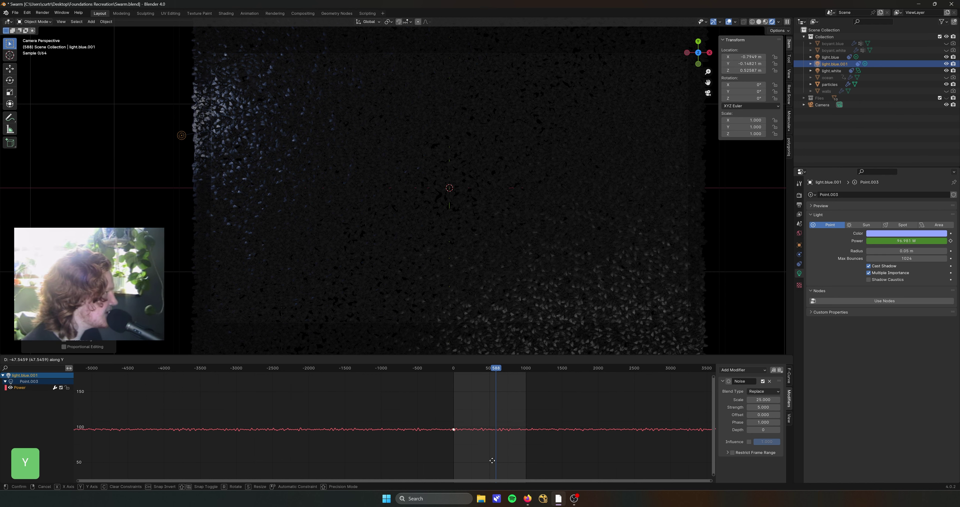
left_click(491, 471)
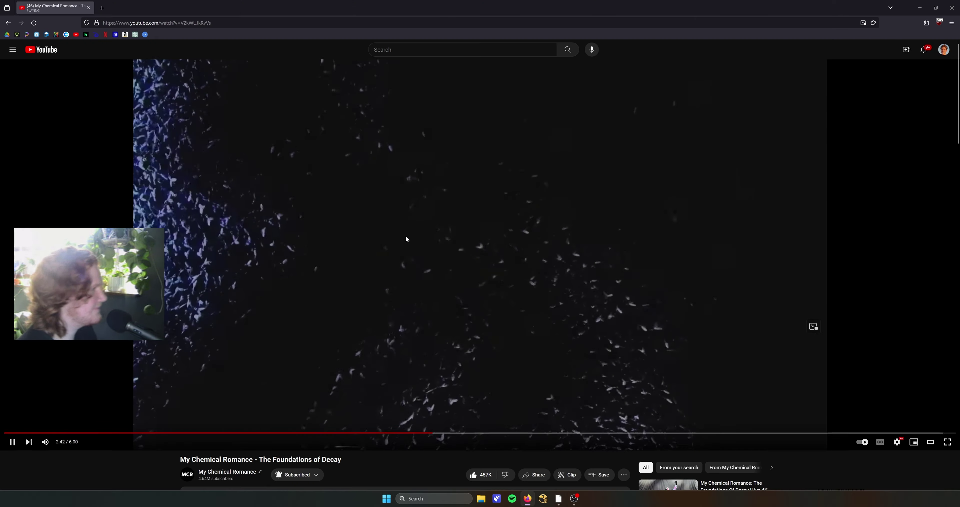
Study the blue and white lighting of the swarm in the reference YouTube video between 2:42 and 3:01, and return to Blender
left_click(191, 252)
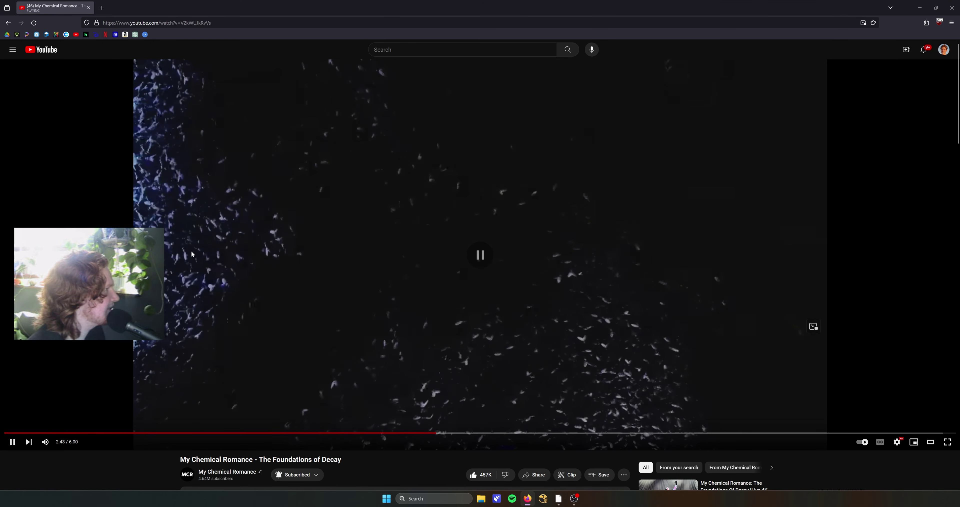
left_click(244, 255)
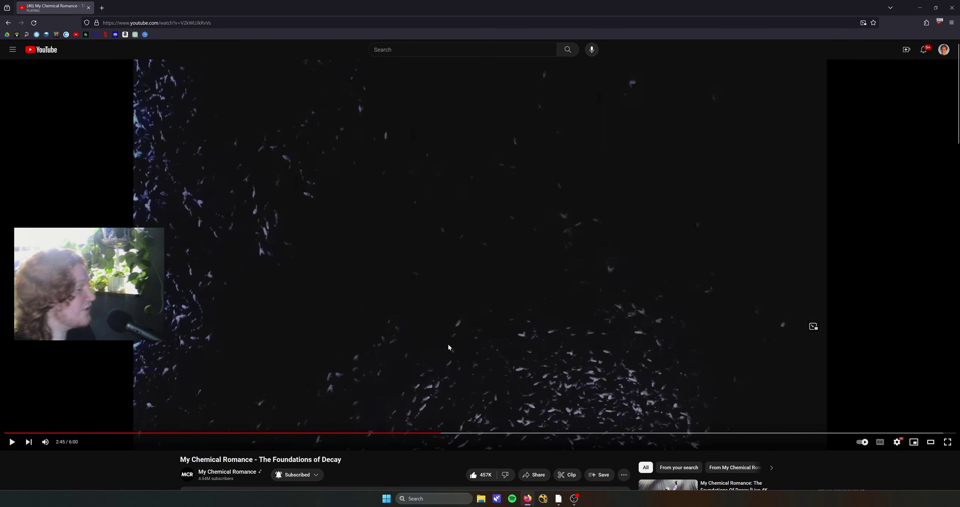
left_click(451, 348)
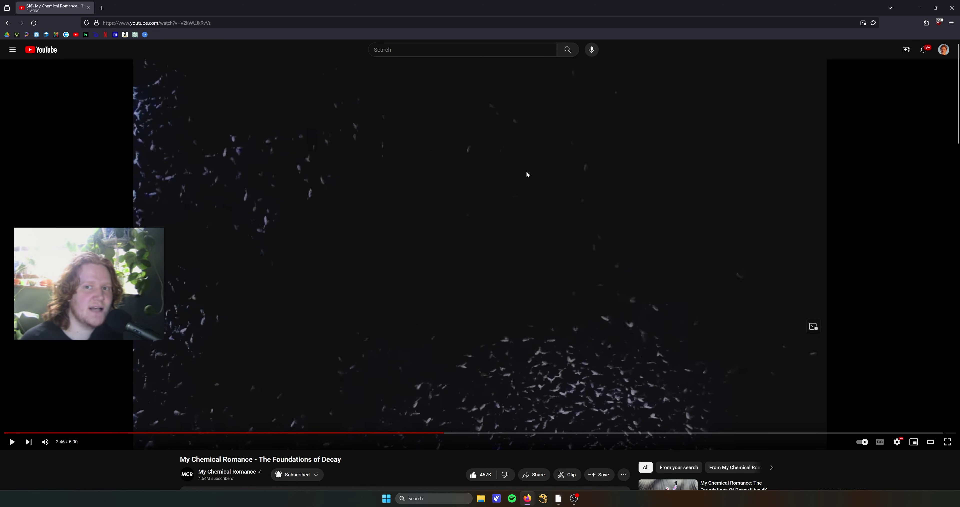
left_click(328, 283)
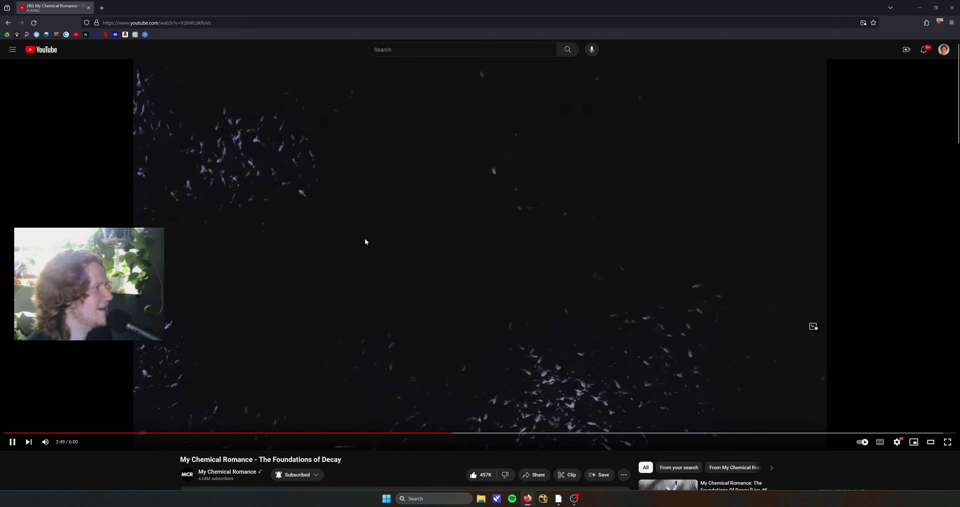
key("Right")
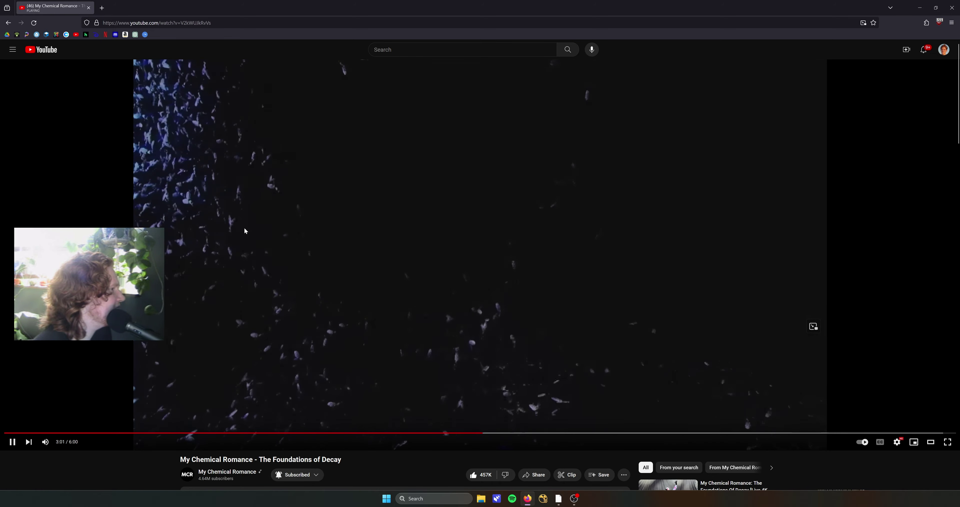
key("space")
left_click(921, 3)
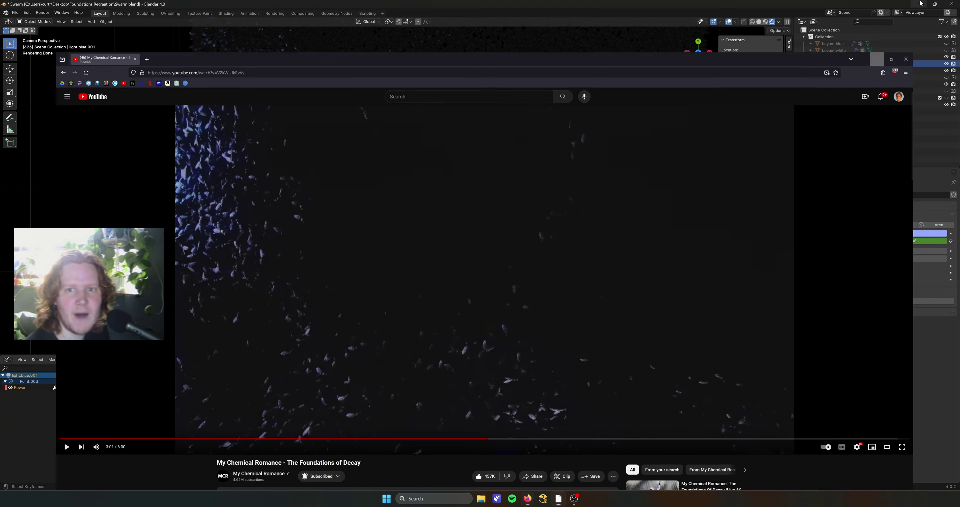
Play the animation to check the combined lights on the swarm, save the file and review it again in camera view
middle_click_drag(421, 221, 556, 211)
left_click(452, 170)
key("space")
left_click(713, 141)
key("ctrl+s")
key("KP_0")
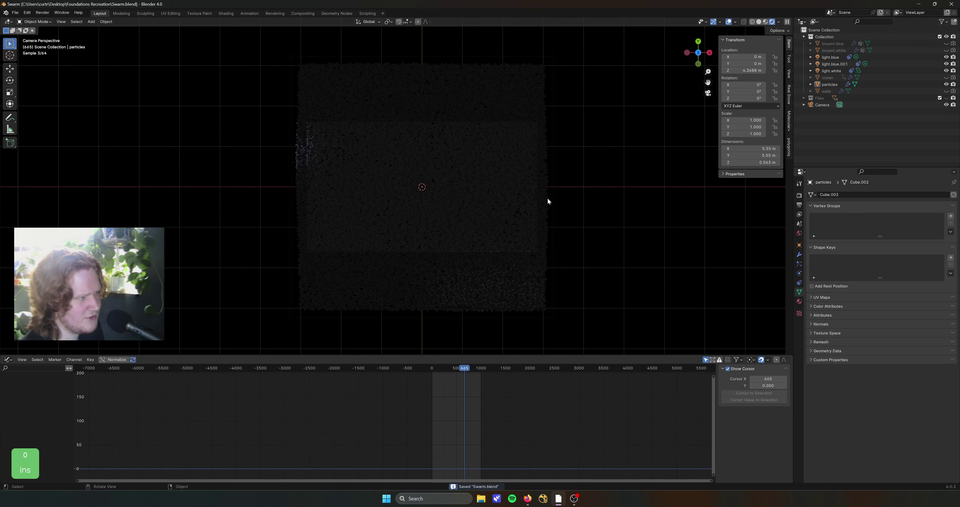
key("space")
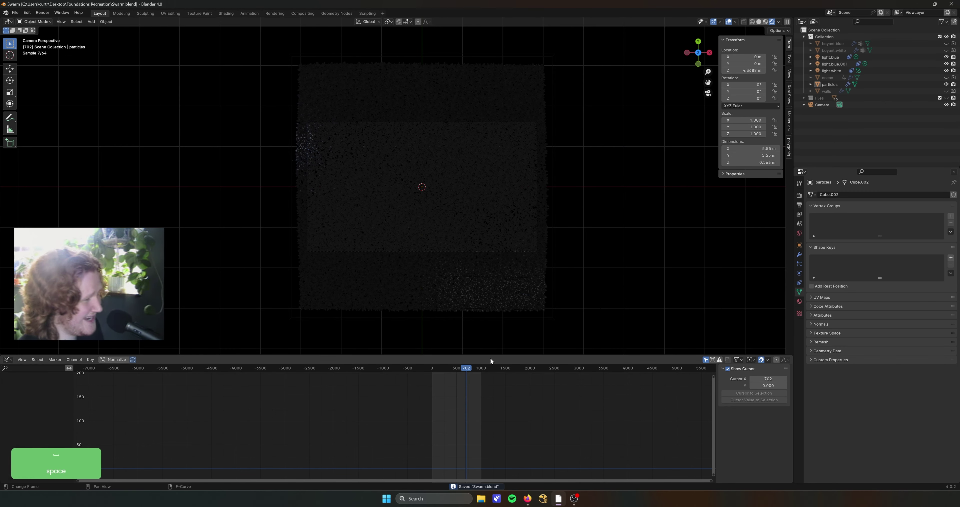
Play the animation, stop at frame 911 and test-render that frame to judge the swarm's lighting
key("space")
left_click_drag(480, 370, 476, 370)
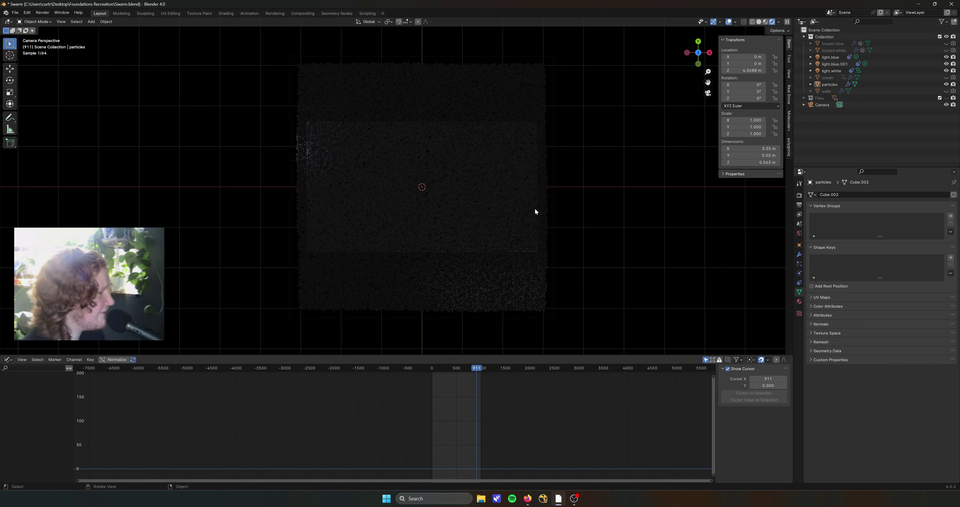
key("F12")
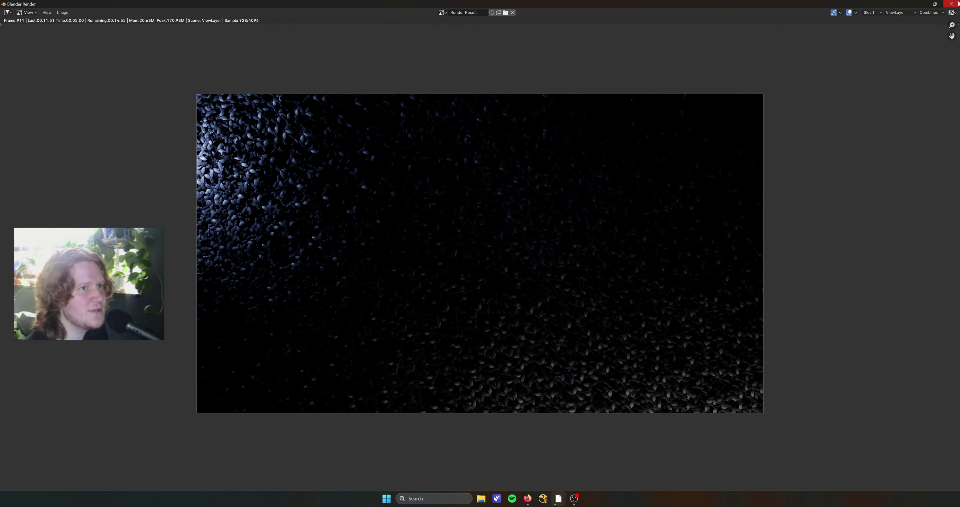
key("Escape")
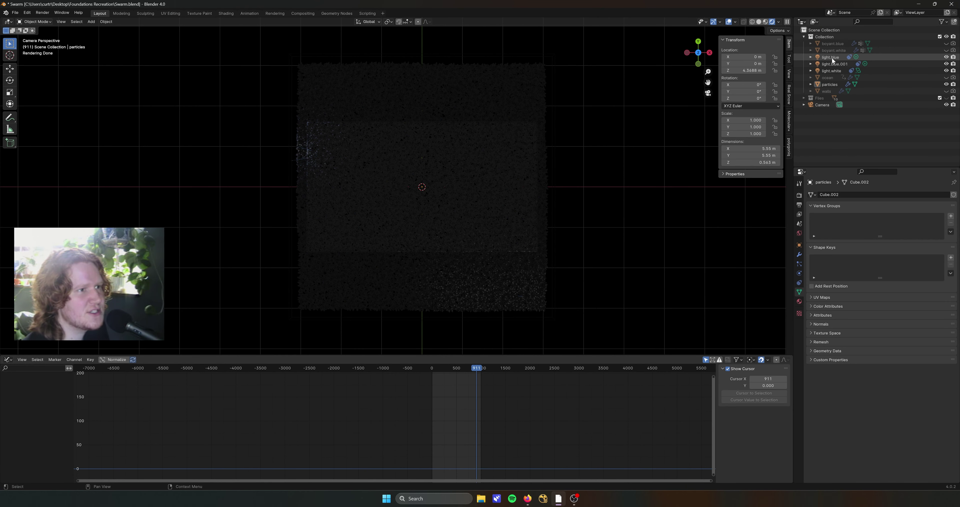
Adjust the radius of the blue point lights, using 0.02 m for light.blue.001, and test-render frame 911
left_click(831, 57)
scroll(397, 223, "up", 3)
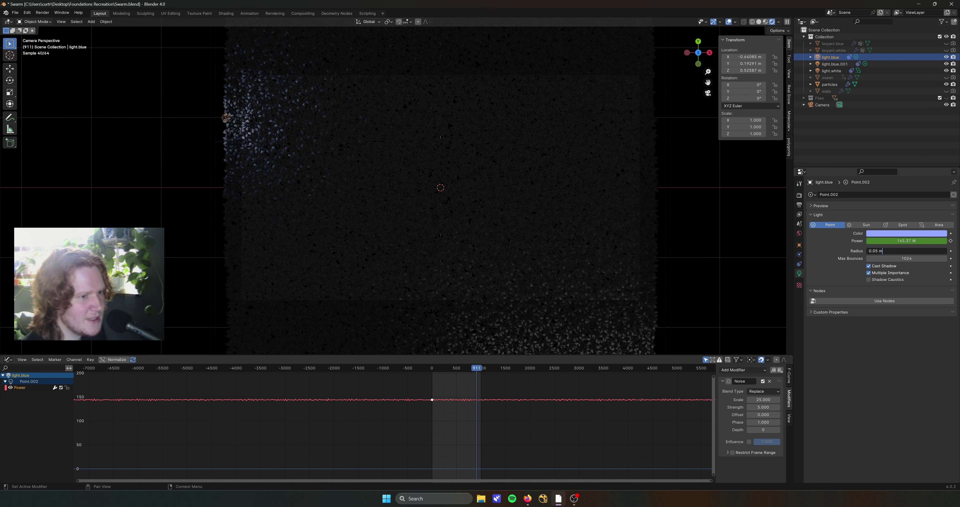
key("F12")
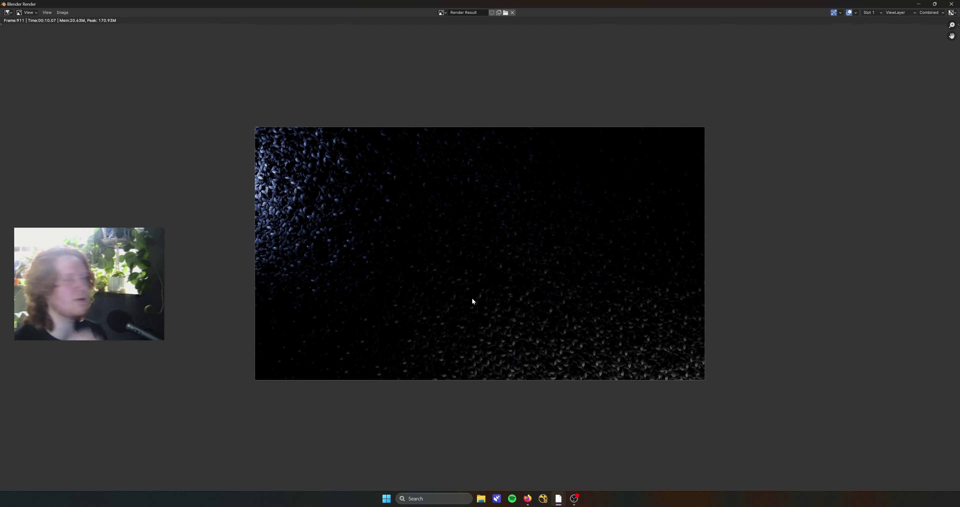
left_click(951, 4)
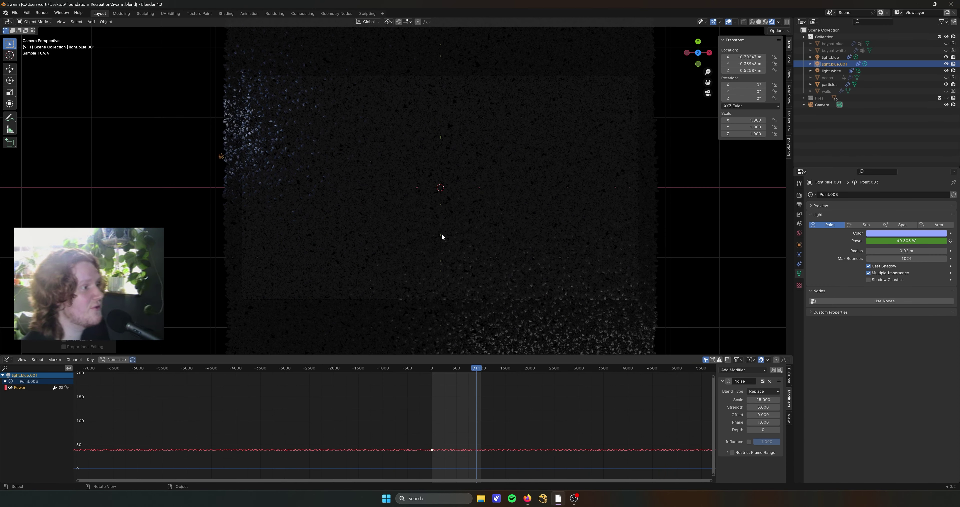
Select light.white, save the file and render frame 911 again to inspect the blue and white lighting up close
left_click(496, 298)
key("ctrl+s")
key("F12")
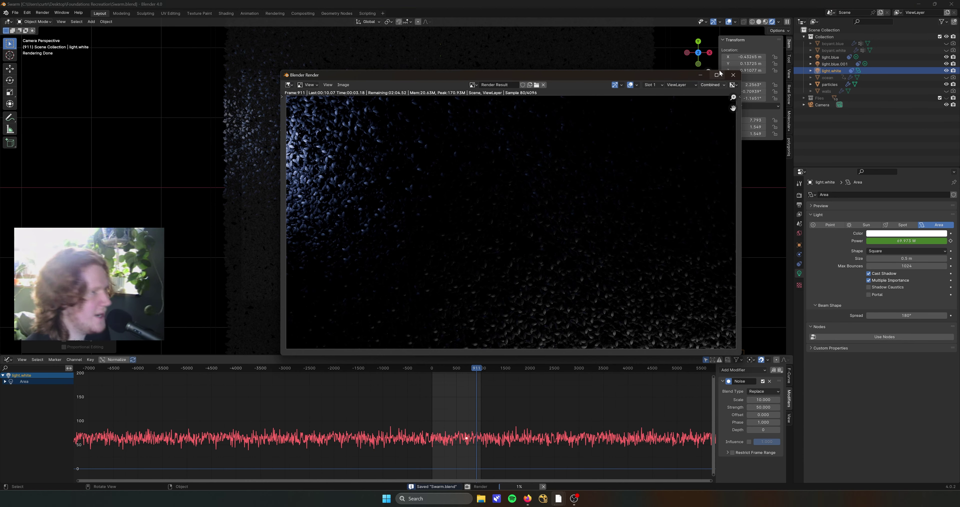
left_click(720, 72)
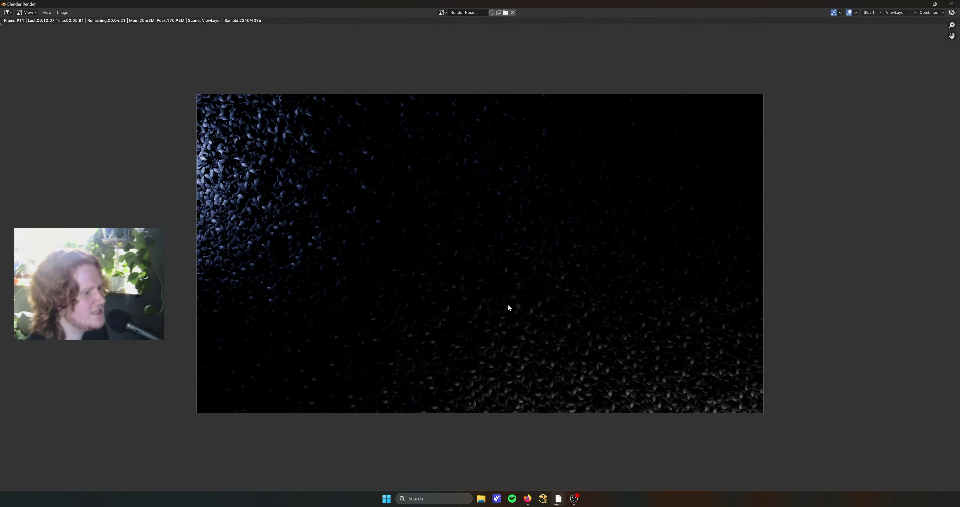
scroll(667, 382, "up", 1)
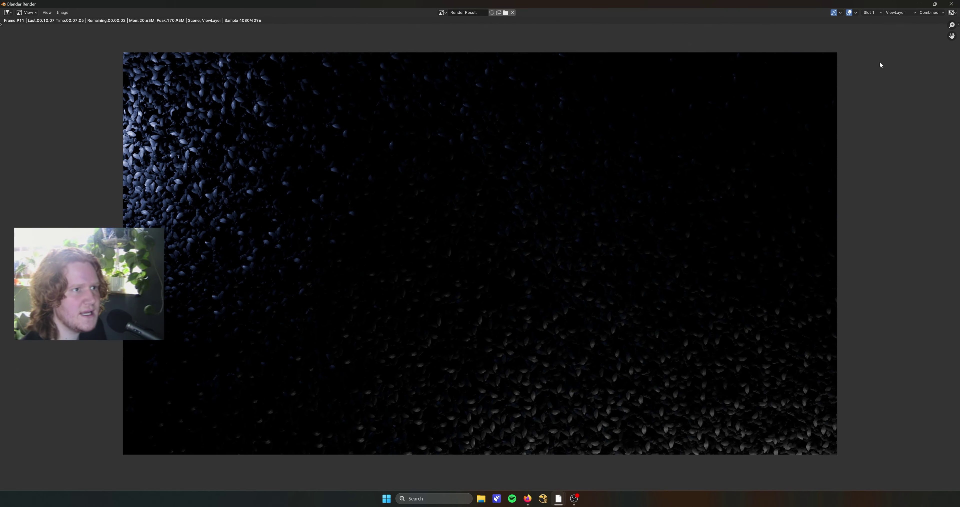
key("Escape")
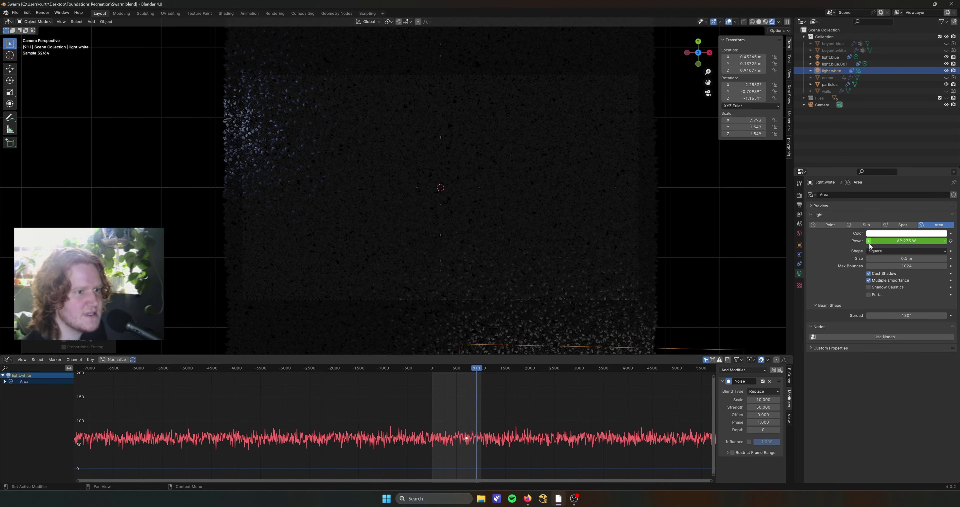
Compare the render with the swarm lighting at 3:01 in the reference YouTube video, and return to Blender
left_click(528, 499)
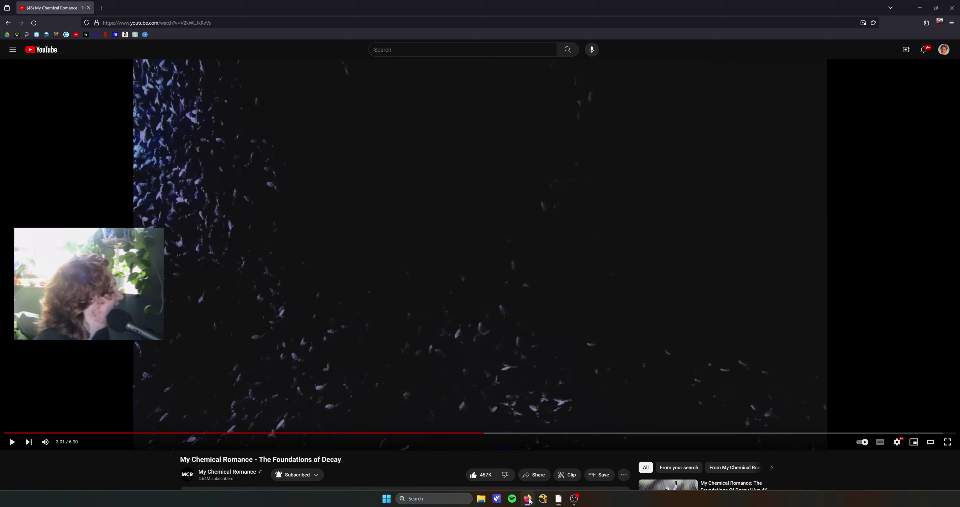
left_click(528, 498)
left_click(528, 499)
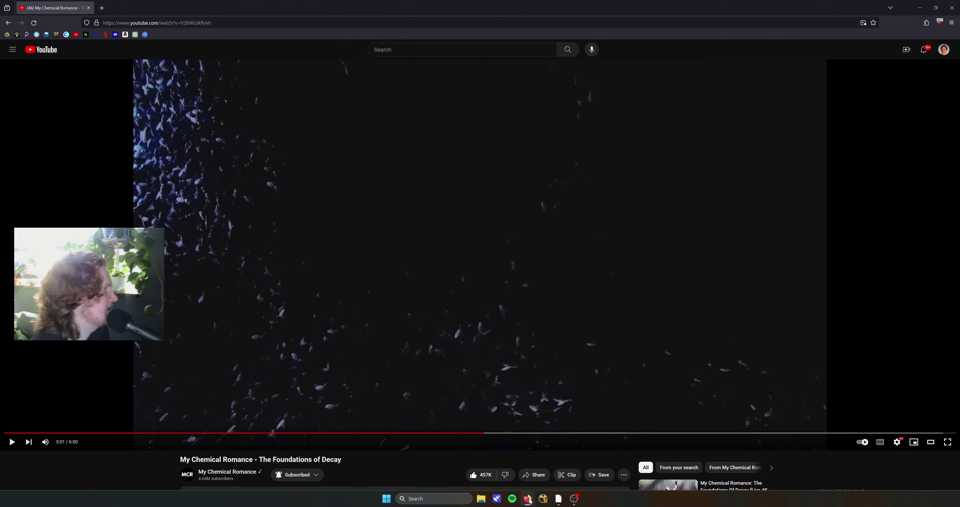
left_click(528, 499)
key("Escape")
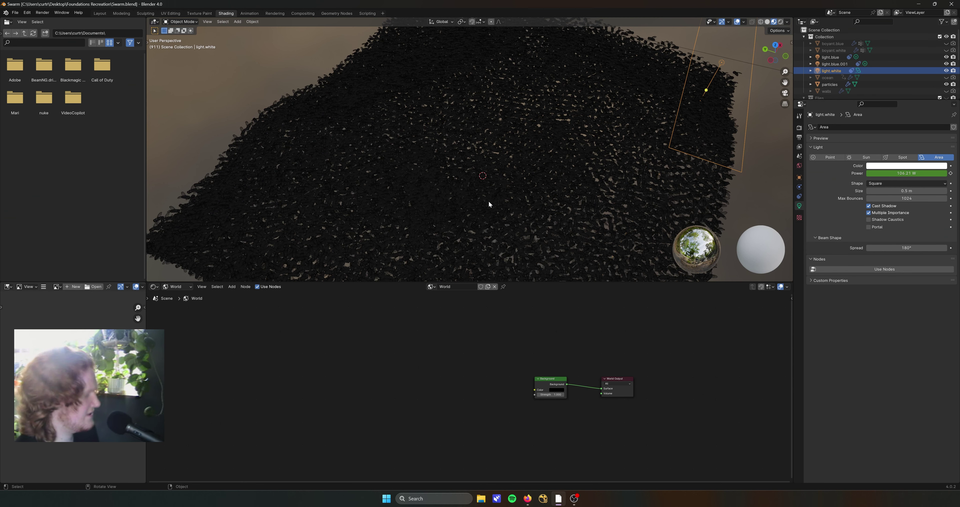
Save the file, show the rendered camera view in the Shading workspace, and switch the shader editor from World to Object
key("ctrl+s")
key("KP_0")
key("z")
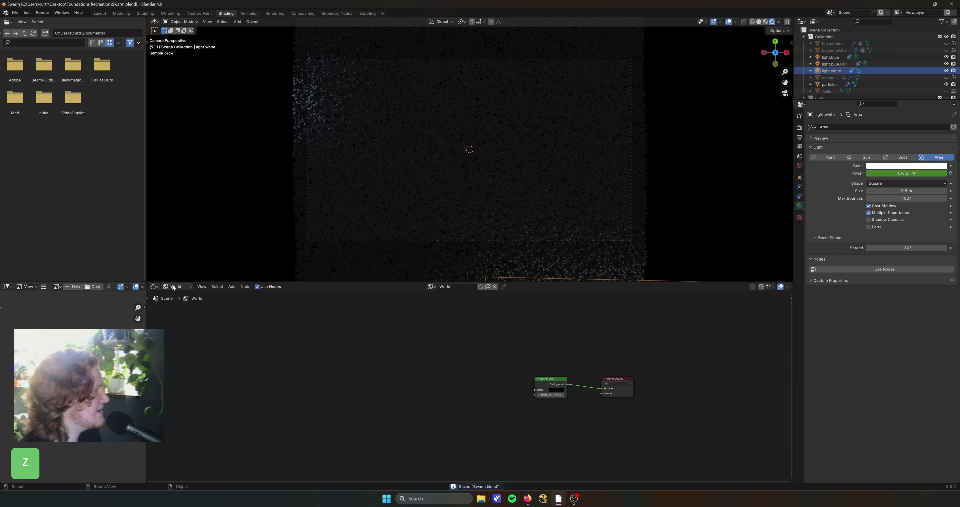
left_click(173, 287)
left_click(176, 300)
Open the fly.body material of Fly.001 in the Flies collection for editing
scroll(851, 82, "down", 3)
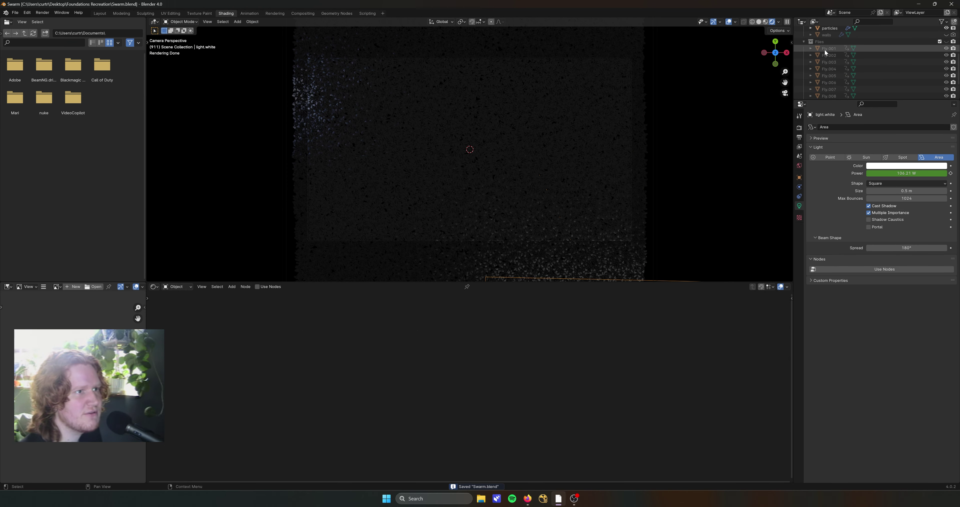
left_click(828, 69)
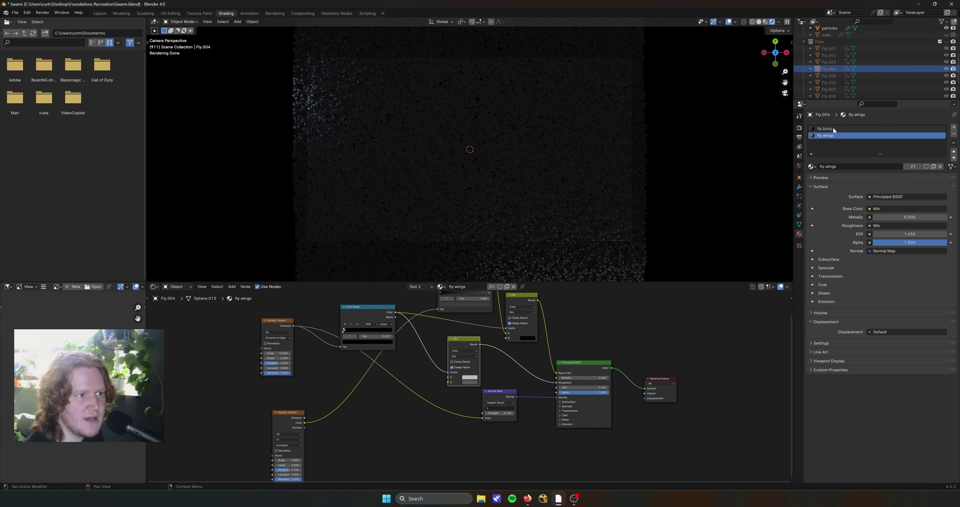
left_click(828, 49)
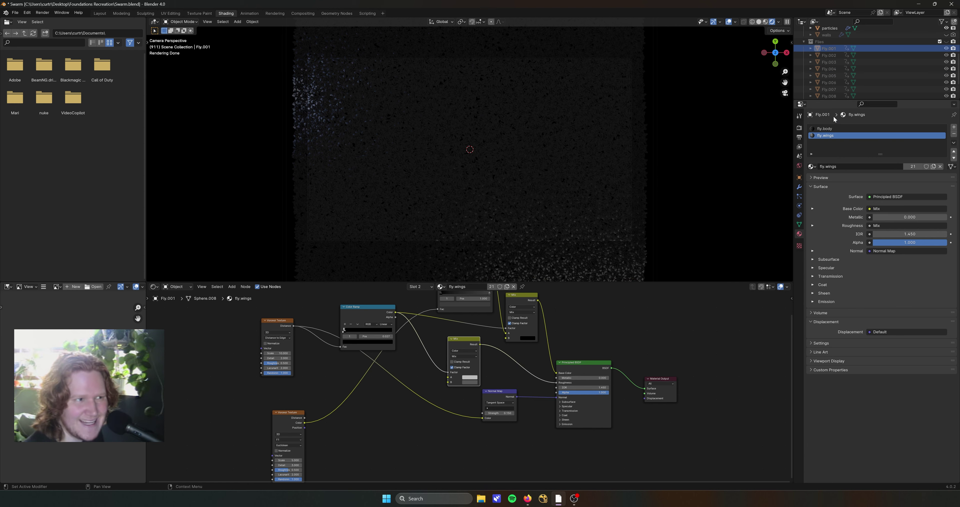
left_click(828, 129)
Save the file, darken the end stop of the Color Ramp feeding fly.body's base color, and test-render frame 911
mouse_move(435, 140)
middle_mouse_down("shift")
mouse_move(551, 172)
mouse_move(442, 140)
middle_mouse_up("shift")
key("ctrl+s")
scroll(537, 343, "up", 3)
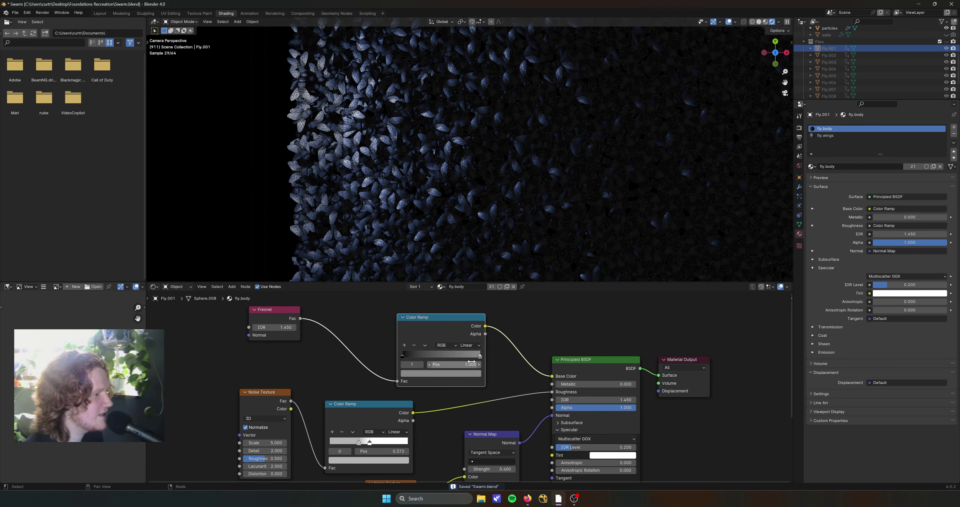
left_click(478, 373)
left_click_drag(475, 290, 474, 316)
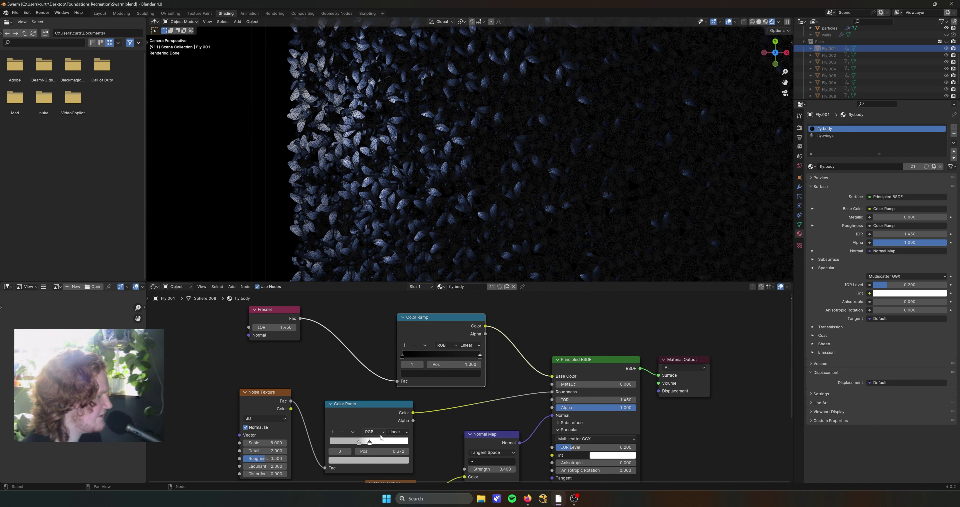
key("F12")
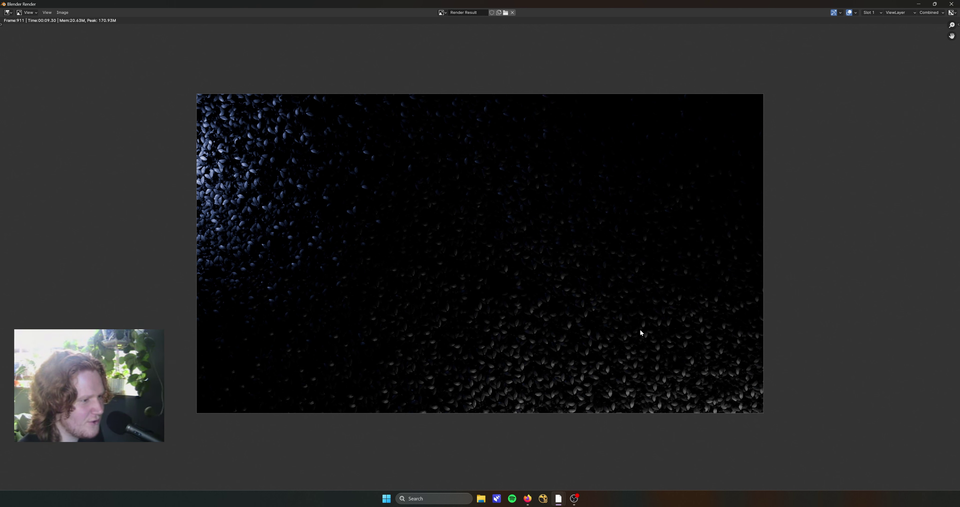
key("Escape")
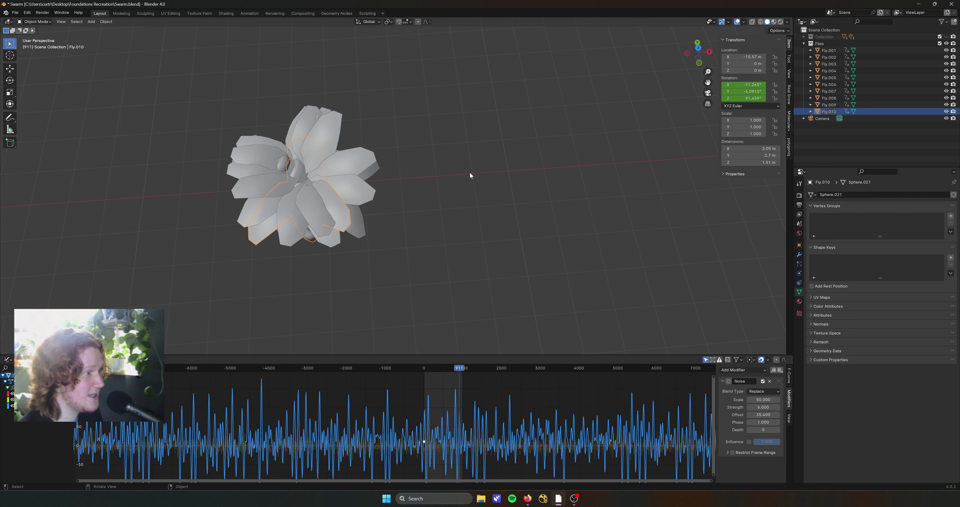
Duplicate Fly.010 in place, change the copy's Z rotation noise offset and shift its Z rotation curve along the value axis
key("shift+d")
key("Escape")
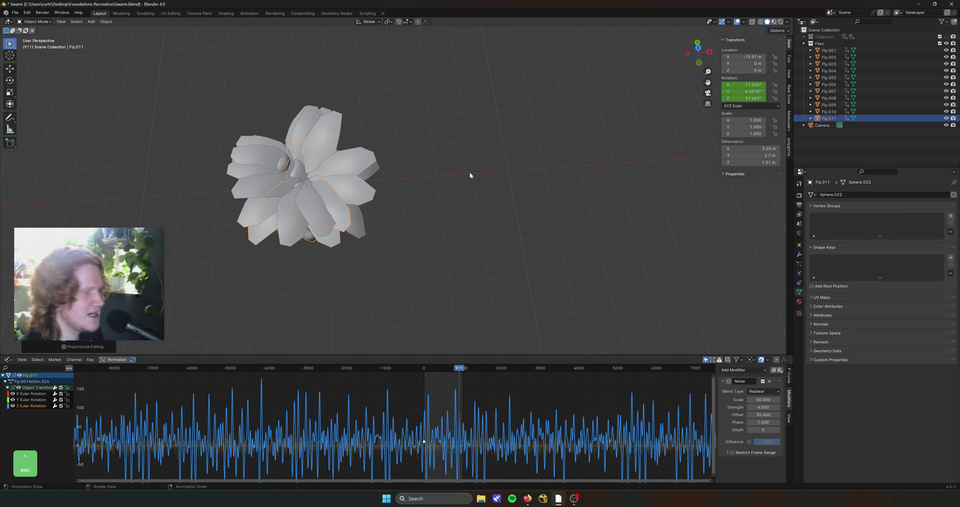
left_click_drag(764, 414, 857, 415)
key("g")
key("y")
left_click(188, 422)
Change the copy's noise offsets to 71.5 for Y rotation and a new X value, and vary a further copy's Z noise offset
left_click(31, 399)
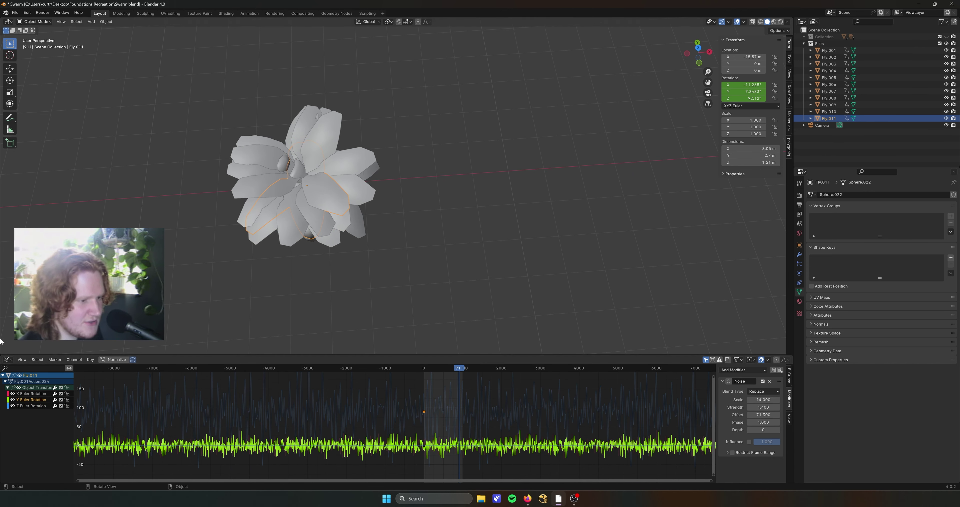
left_click(31, 393)
left_click_drag(764, 415, 820, 414)
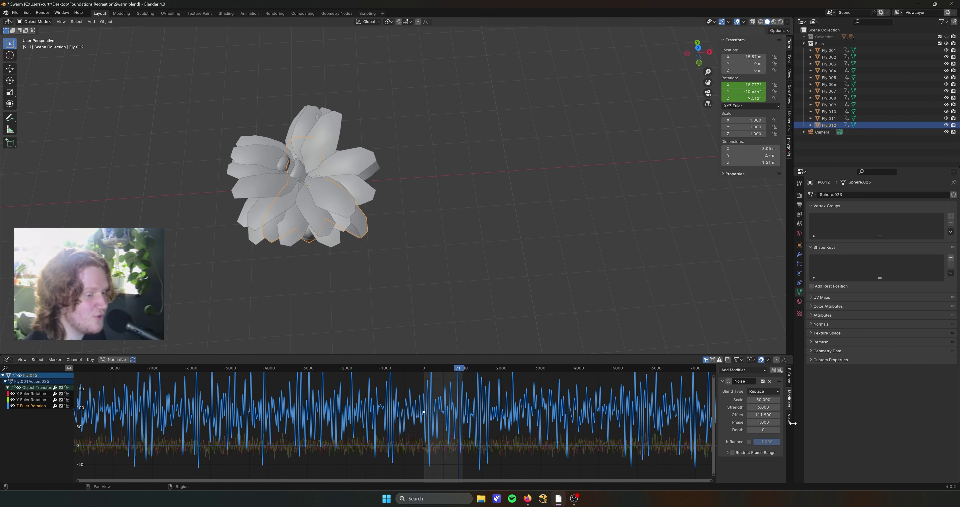
left_click_drag(793, 423, 657, 422)
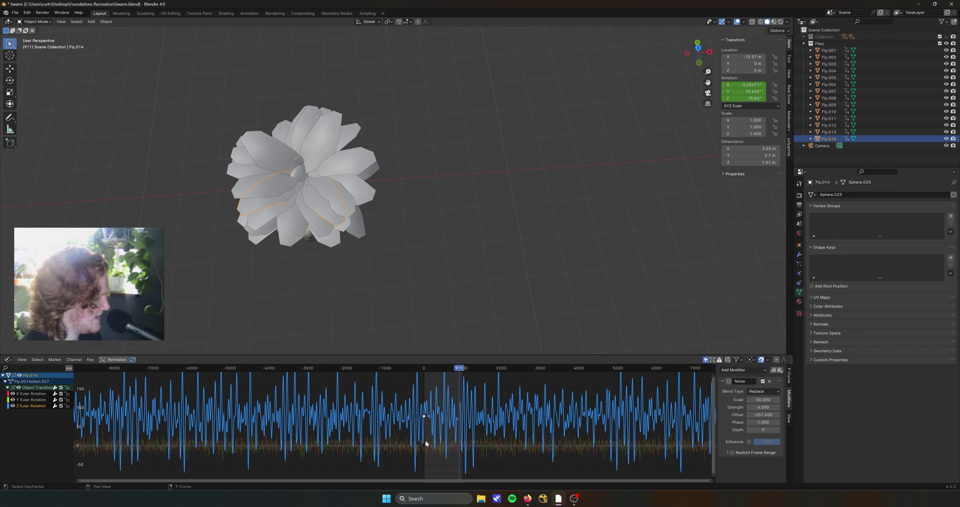
Duplicate Fly.014 in place, set the copy's Z rotation noise offset to about 138 and shift its Z curve along the value axis
key("shift+d")
key("Escape")
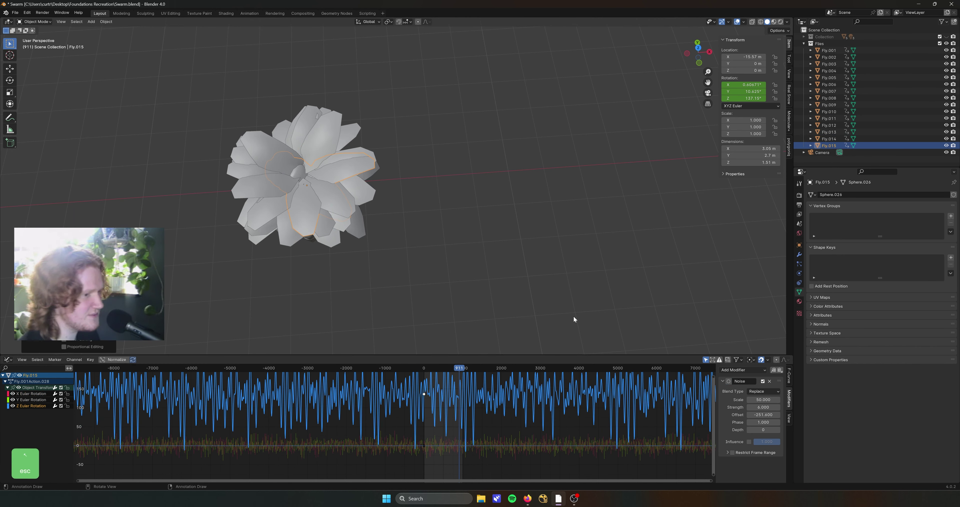
left_click_drag(764, 415, 908, 415)
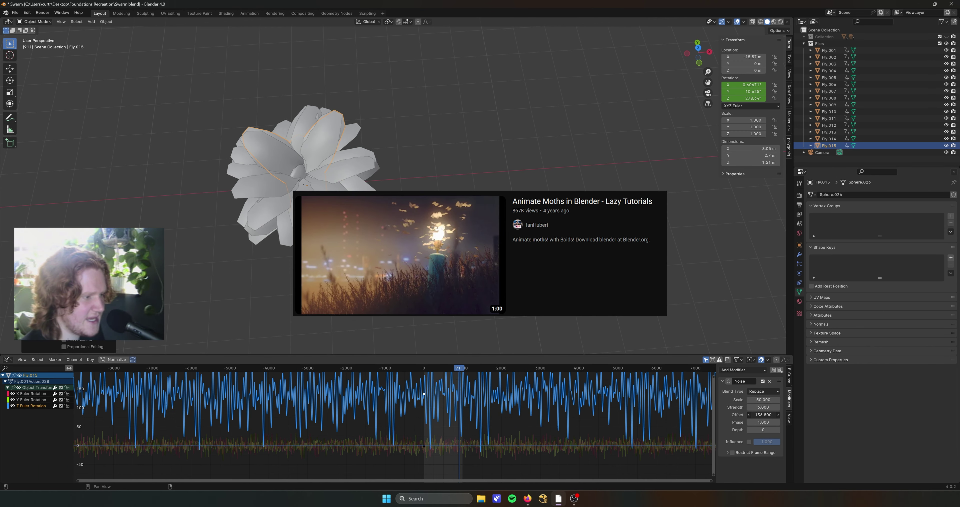
key("g")
key("y")
left_click(453, 431)
Set Fly.015's noise offset to about 391.5 for Y rotation and about 195.1 for X rotation
left_click(32, 399)
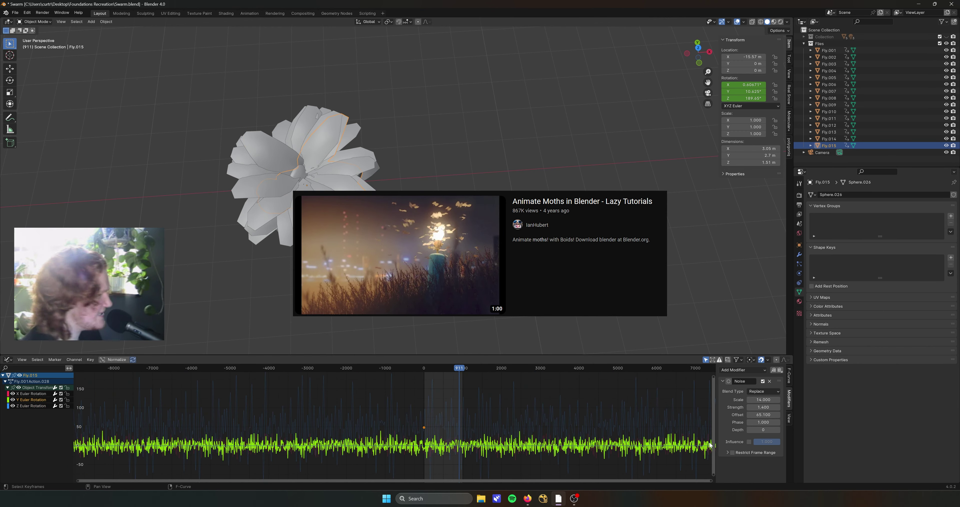
double_click(763, 414)
type("340.8")
key("Return")
left_click(32, 393)
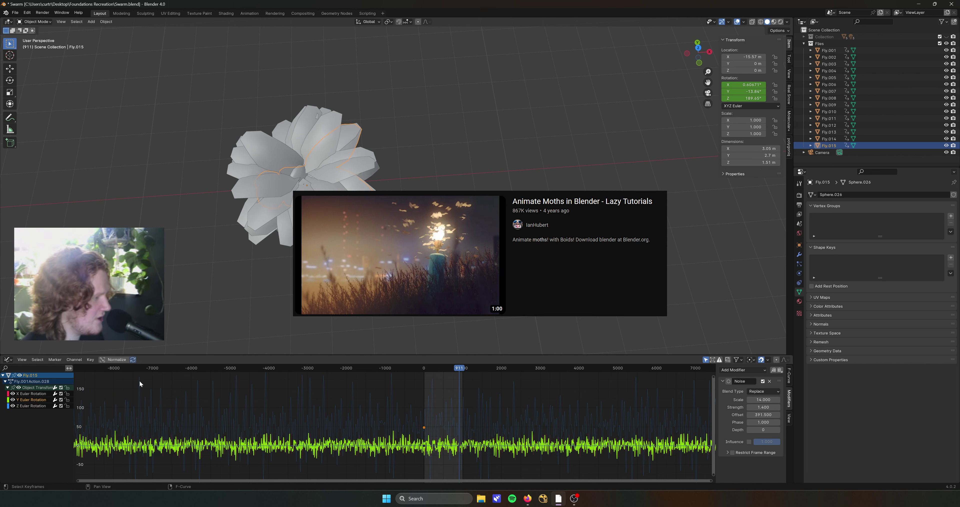
left_click_drag(766, 414, 680, 415)
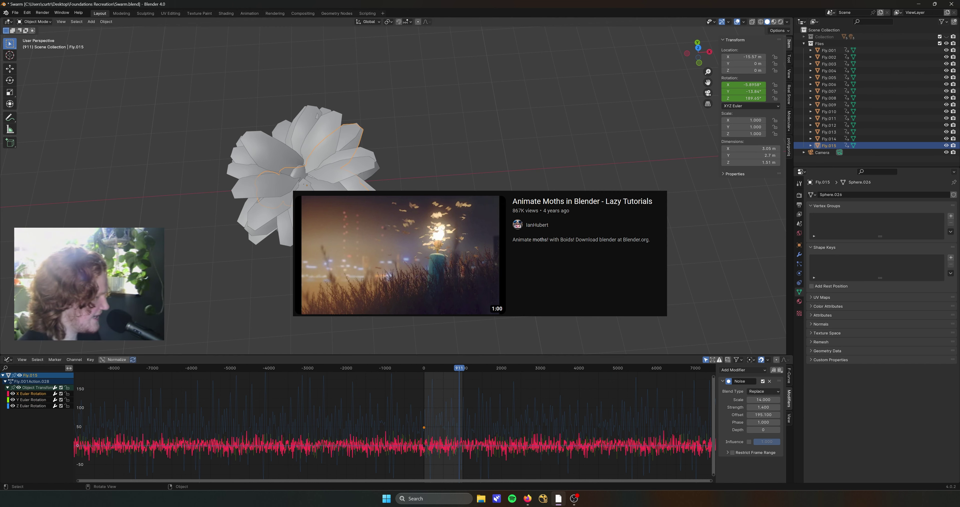
Duplicate Fly.015 in place and give the copy new X and Y rotation noise offsets and a Z offset of about 323.6
key("shift+d")
key("Escape")
left_click_drag(760, 415, 911, 414)
left_click(32, 400)
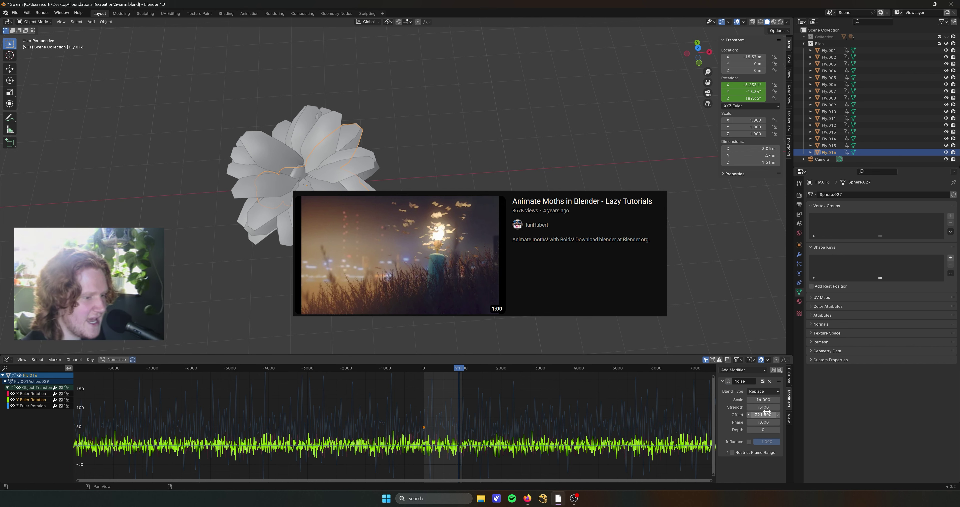
left_click(33, 405)
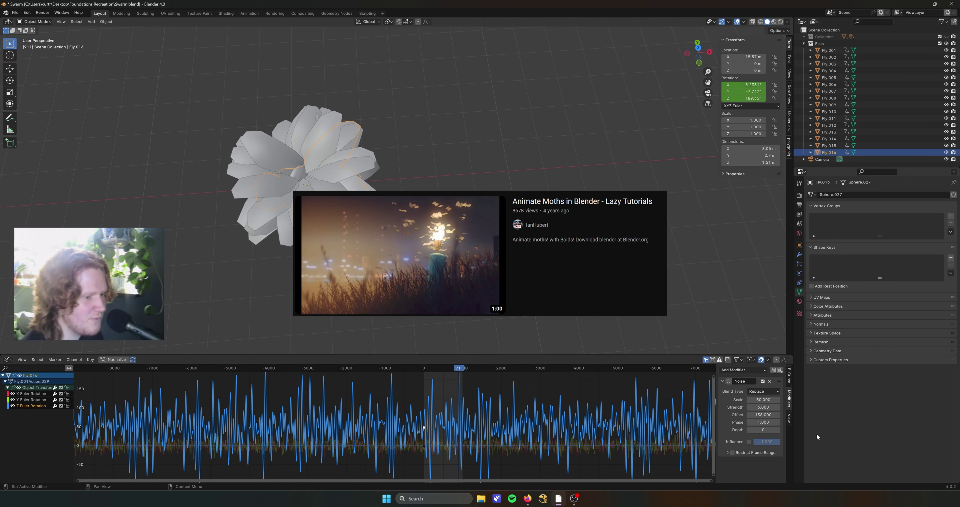
left_click_drag(766, 415, 836, 415)
Duplicate Fly.016 in place and keep making copies with new rotation noise offsets until the collection reaches Fly.020
key("shift+d")
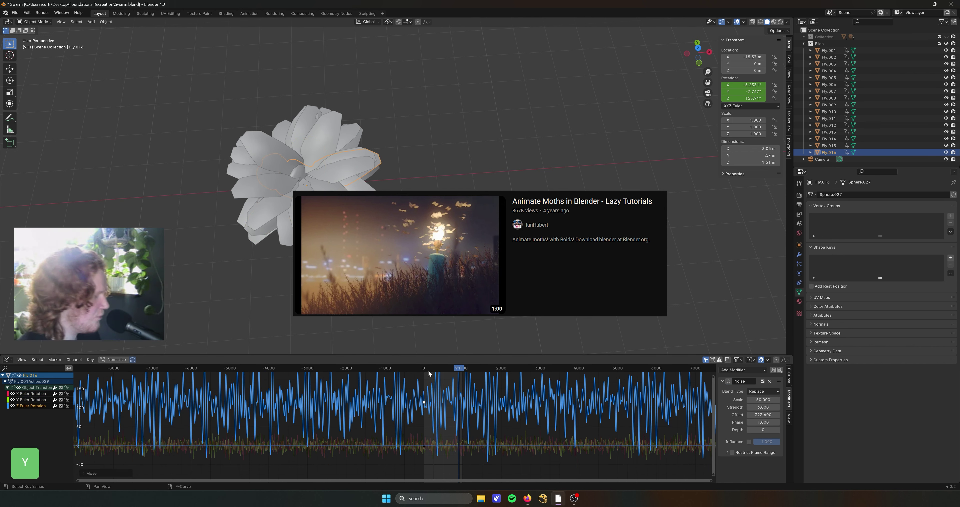
key("Escape")
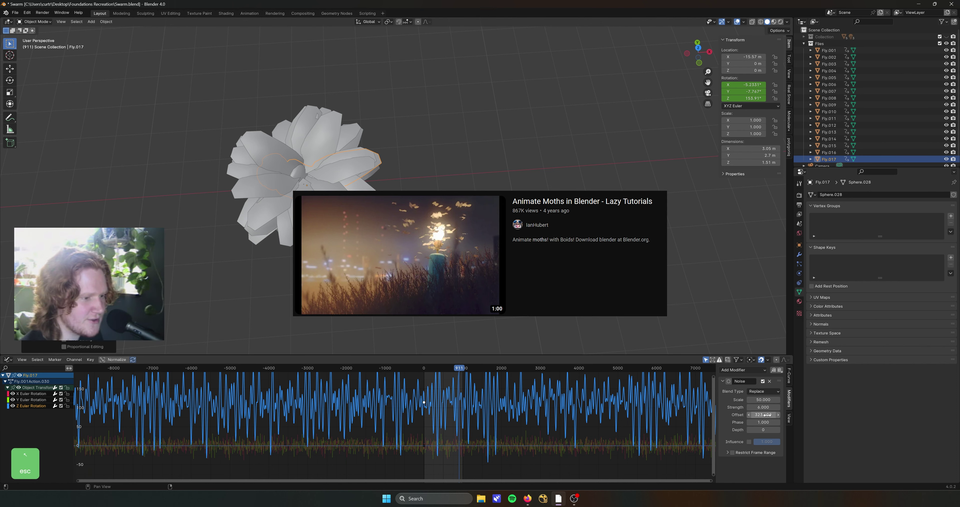
left_click(32, 400)
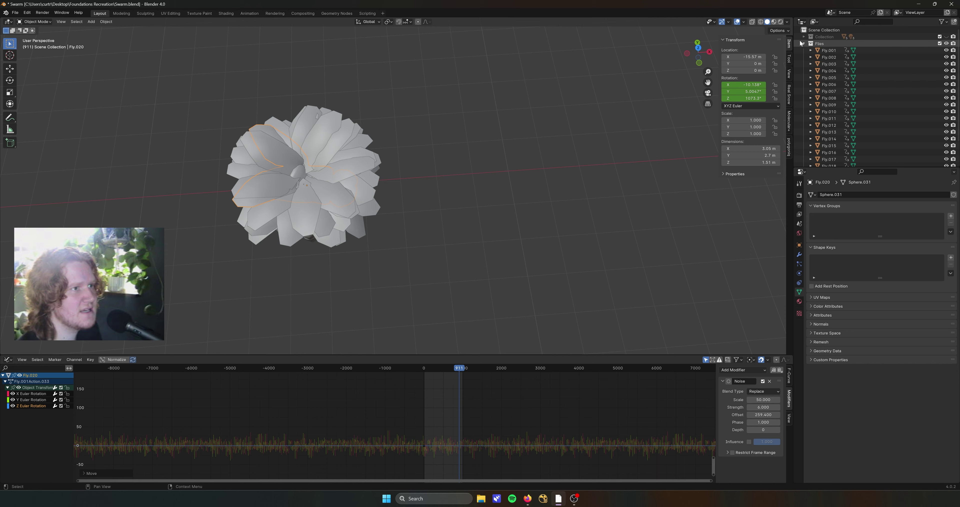
Save the file and switch visibility from the Flies collection back to the main Collection
left_click(802, 43)
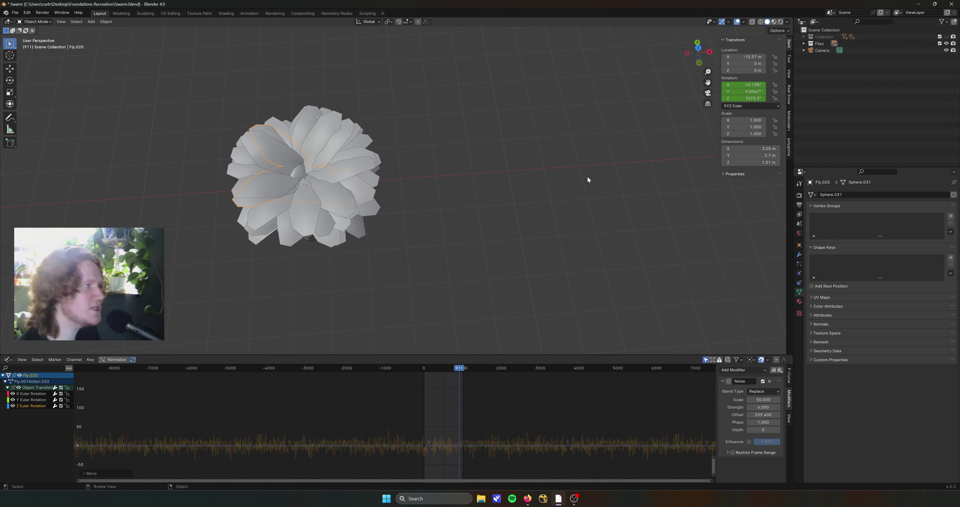
left_click(587, 178)
key("ctrl+s")
scroll(589, 239, "down", 5)
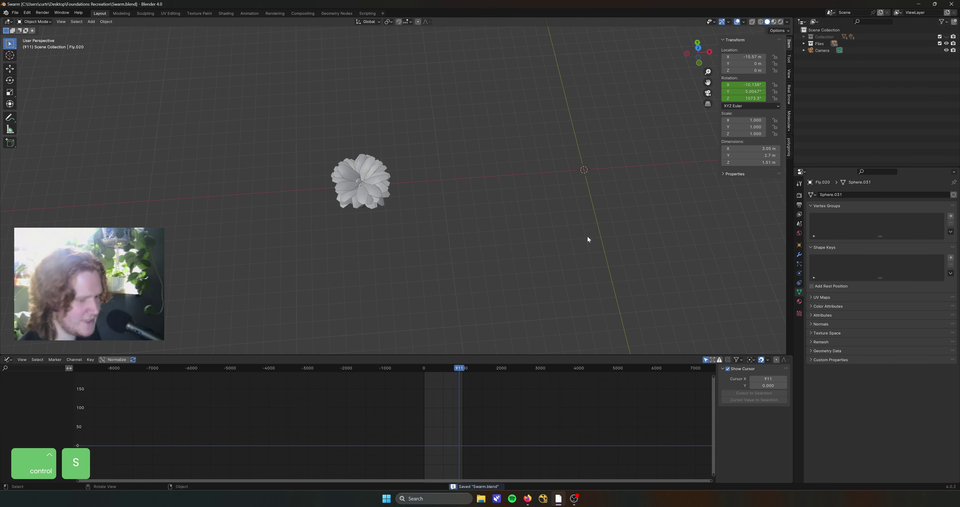
left_click(948, 43)
Render frame 911 and inspect the blue-lit and white-lit flies up close in the result
key("F12")
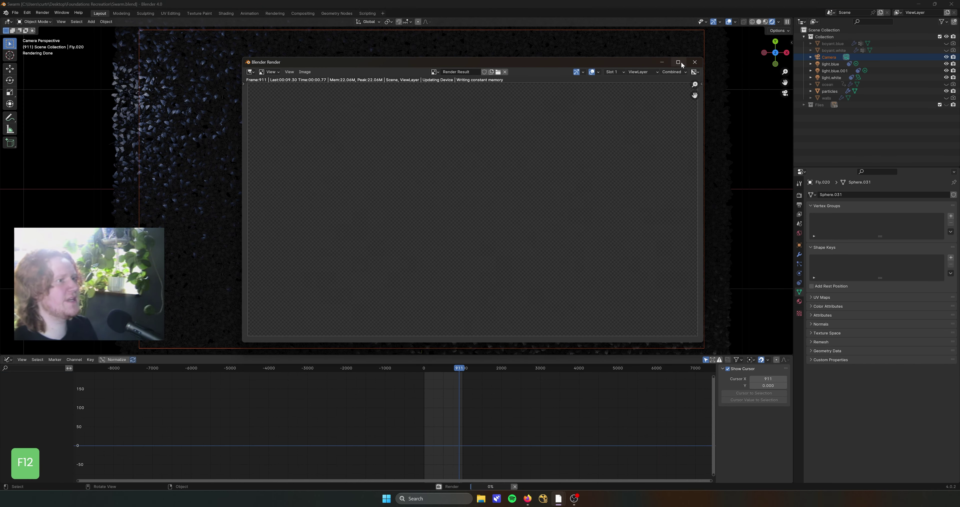
left_click(680, 63)
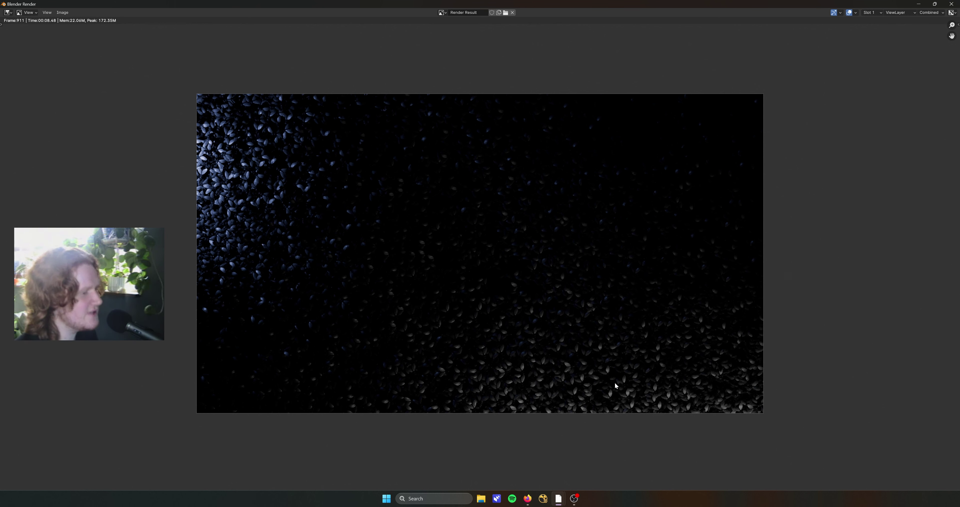
scroll(199, 144, "up", 2)
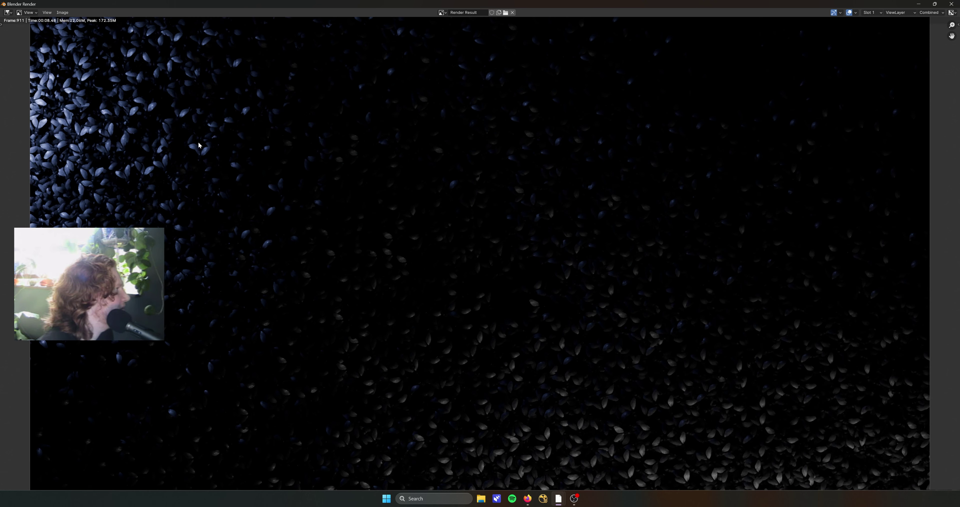
middle_click_drag(19, 103, 208, 159, "shift")
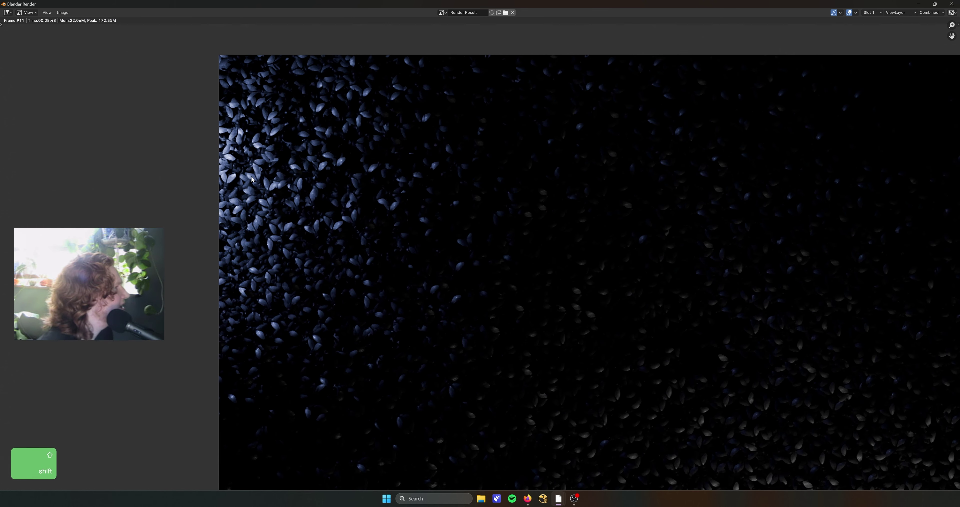
scroll(208, 159, "up", 1)
key("Escape")
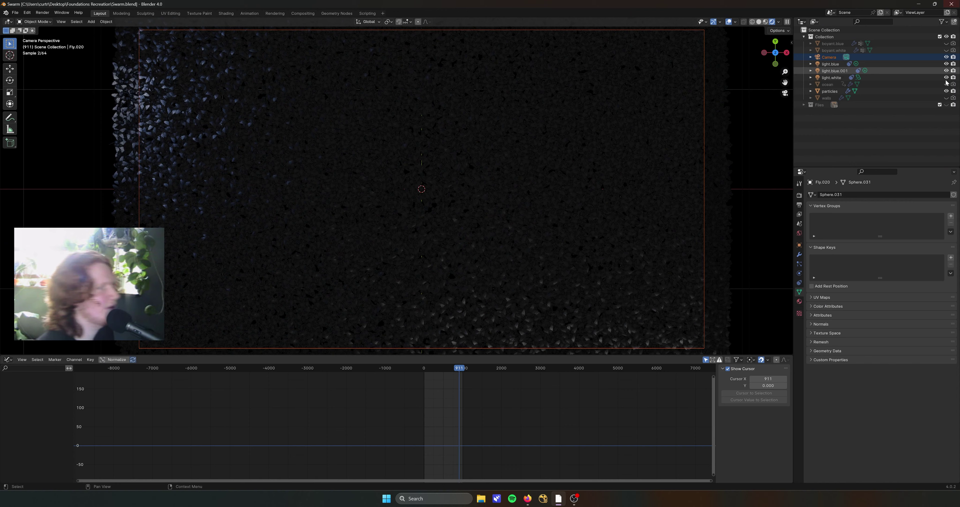
Set the render scale of the particles object's particle system to 0.035 and save the file
left_click(806, 105)
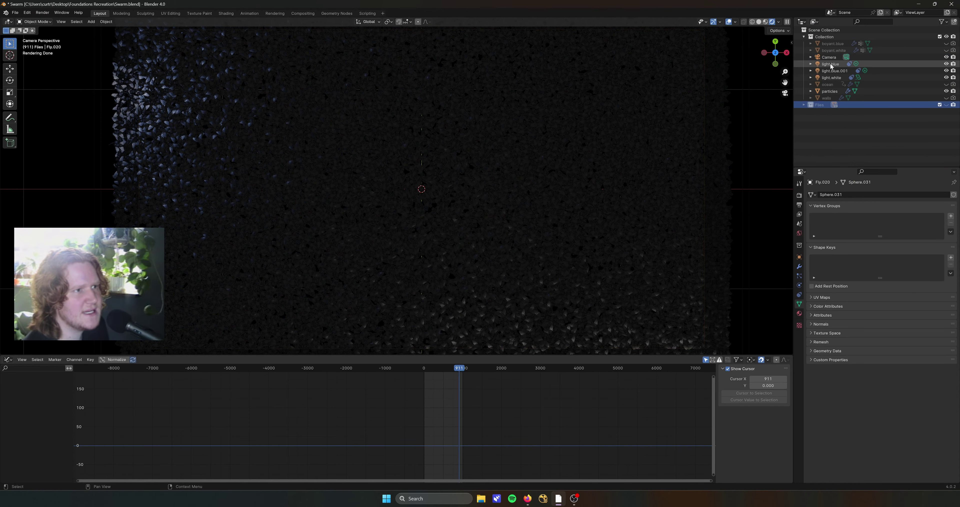
left_click(830, 91)
left_click(799, 276)
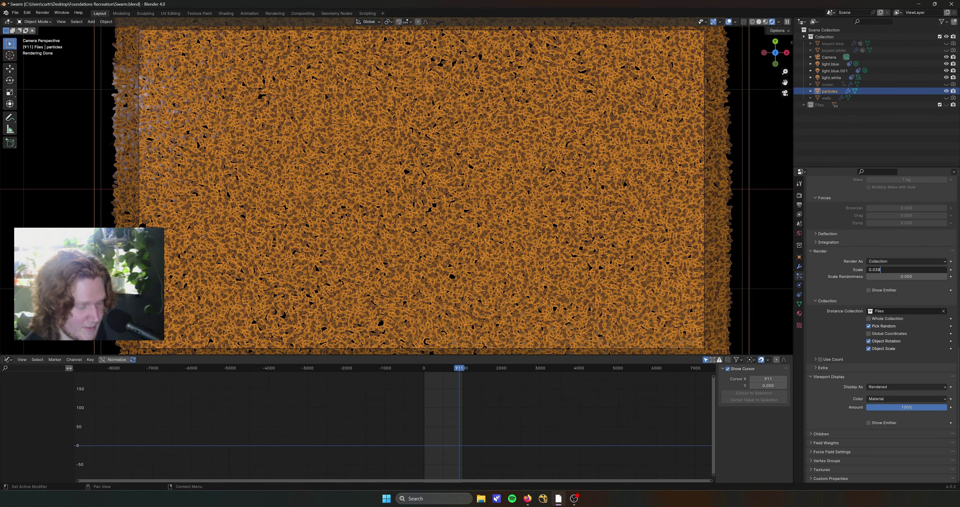
key("ctrl+s")
Render frame 523 and examine fly size and the blue and white light falloff across the image
key("ctrl+F12")
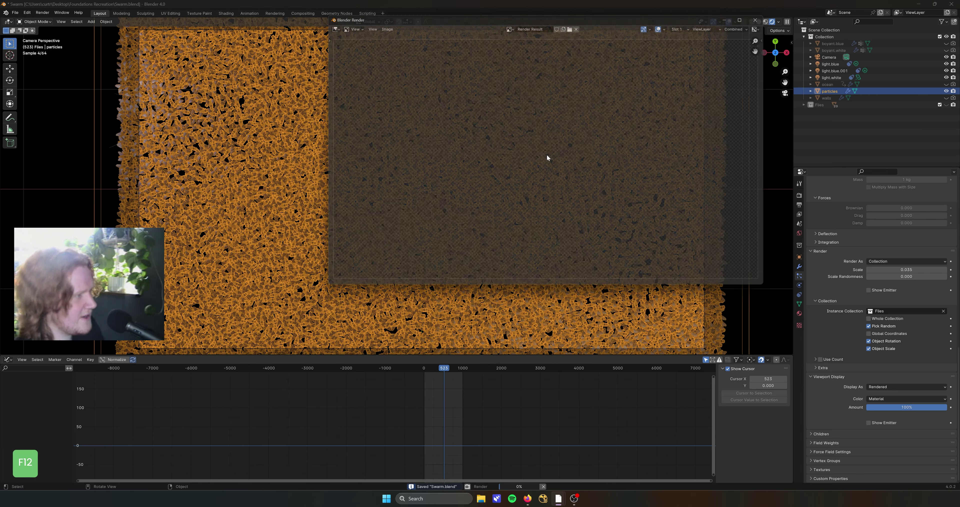
scroll(317, 129, "up", 3)
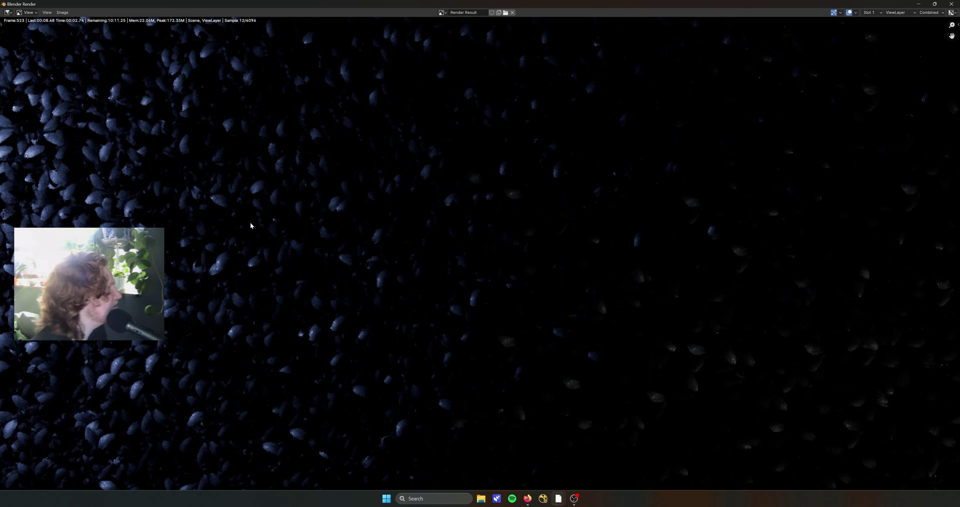
middle_click_drag(251, 225, 557, 271)
scroll(558, 271, "down", 1)
scroll(387, 241, "down", 2)
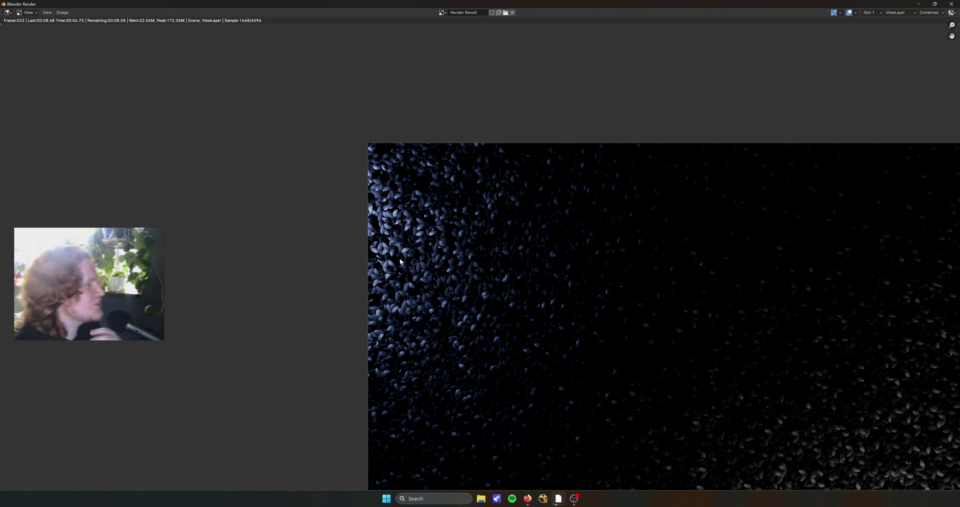
middle_click_drag(431, 325, 417, 296)
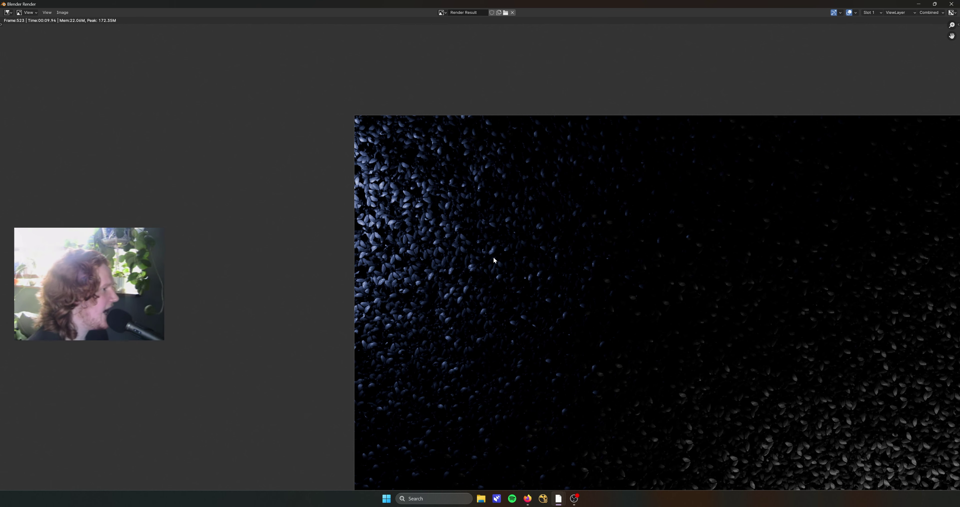
middle_click_drag(696, 272, 396, 151)
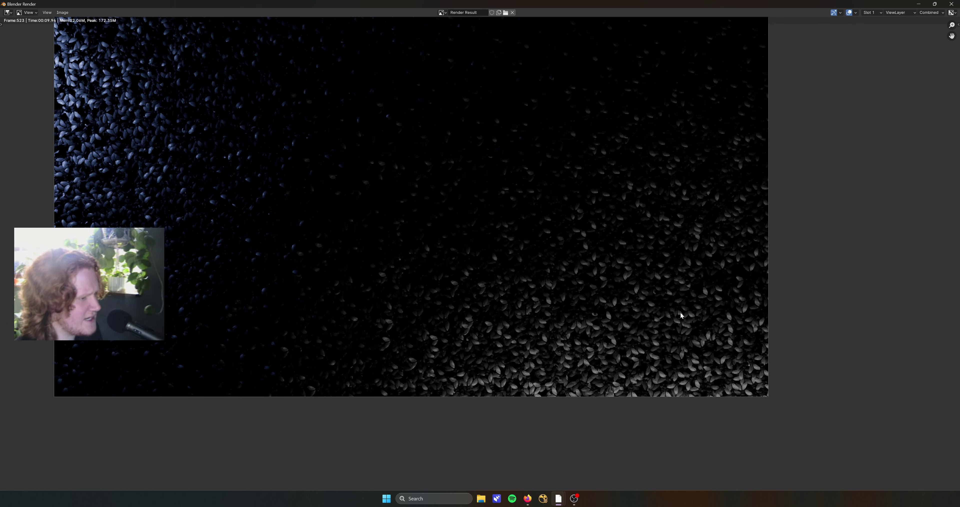
key("Escape")
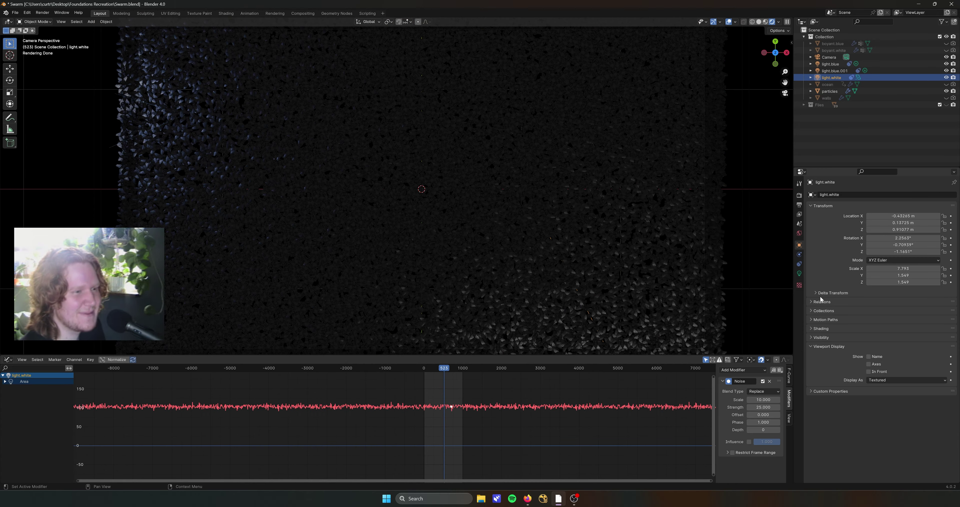
Shift the power curves of light.blue to about 47 W and light.white to about 74 W, then test-render the frame
scroll(592, 320, "down", 2)
key("ctrl+s")
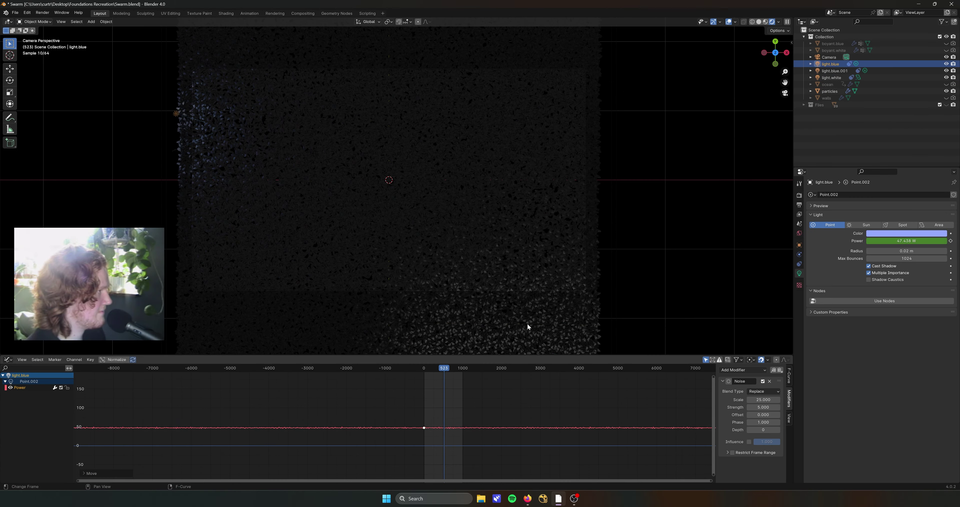
double_click(835, 71)
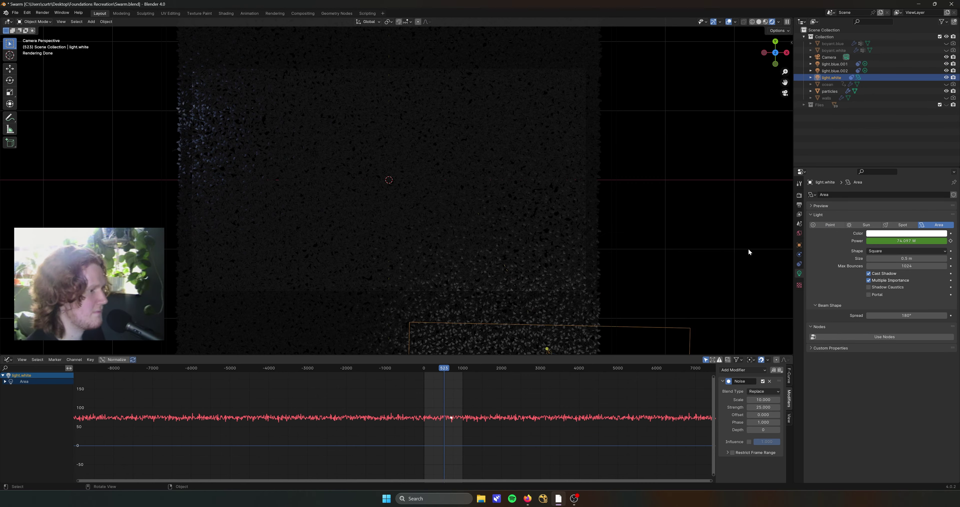
key("F12")
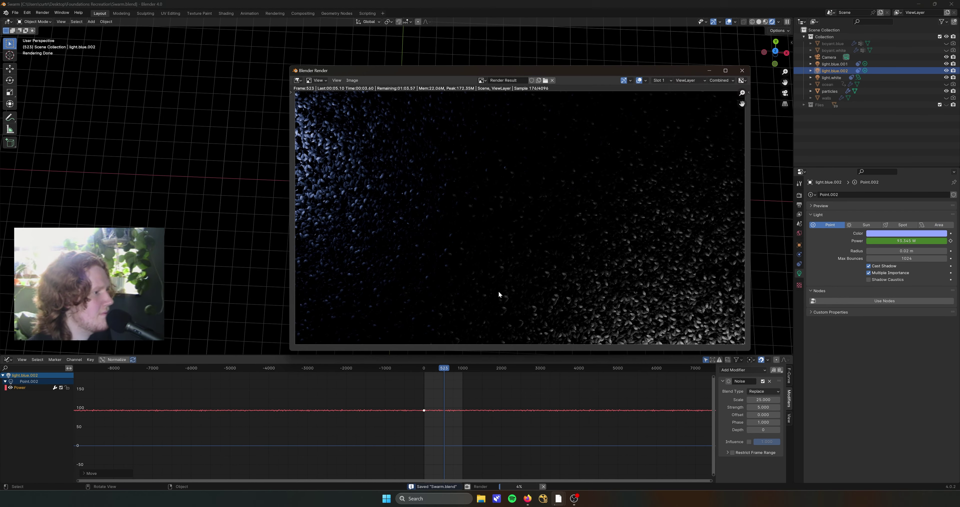
Lower light.blue.002's power curve to about 37.5 W, save the file and render again
key("ctrl+s")
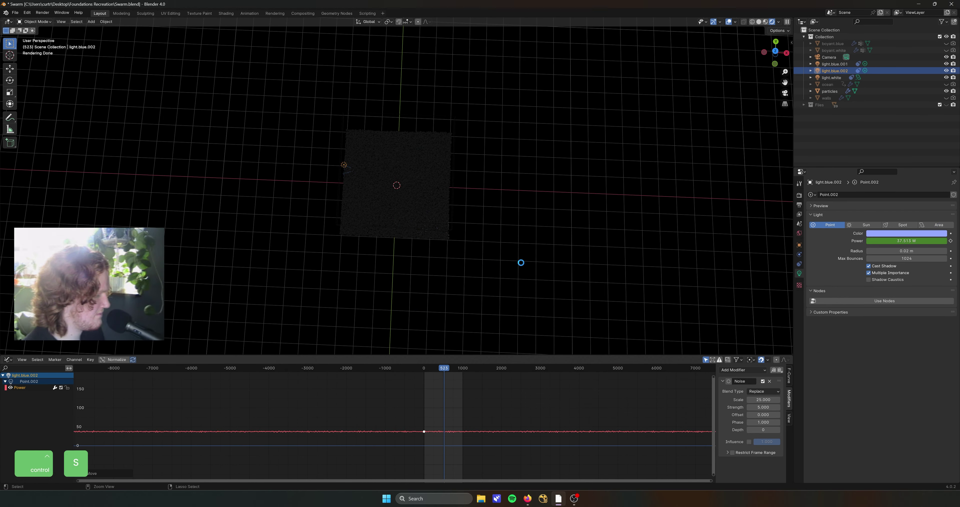
key("F12")
left_click(451, 367)
key("F12")
Play the swarm animation through the camera in a maximized viewport, then restore the layout
key("KP_0")
key("space")
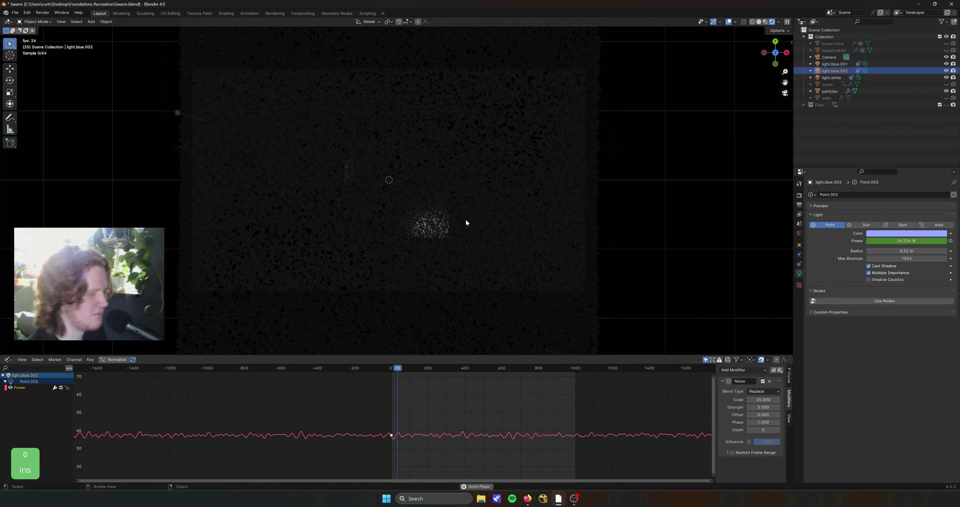
key("ctrl+space")
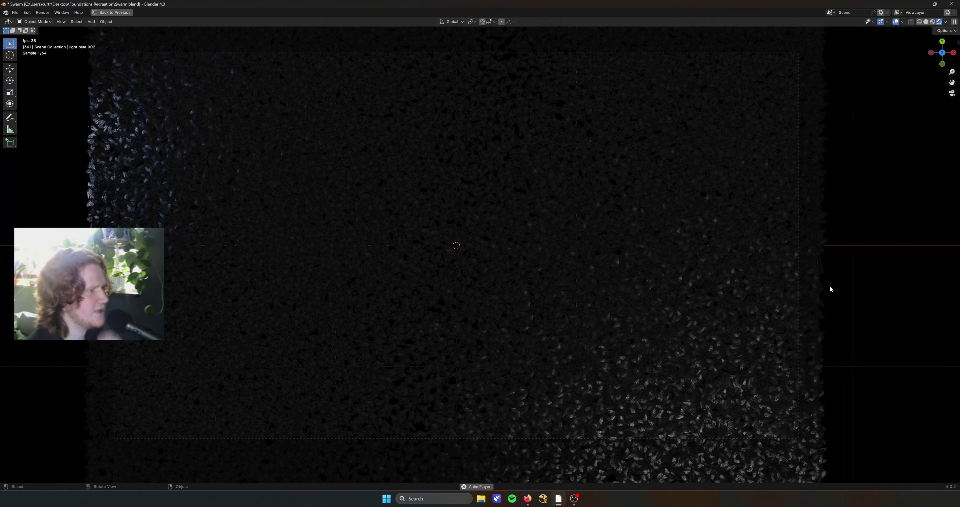
key("space")
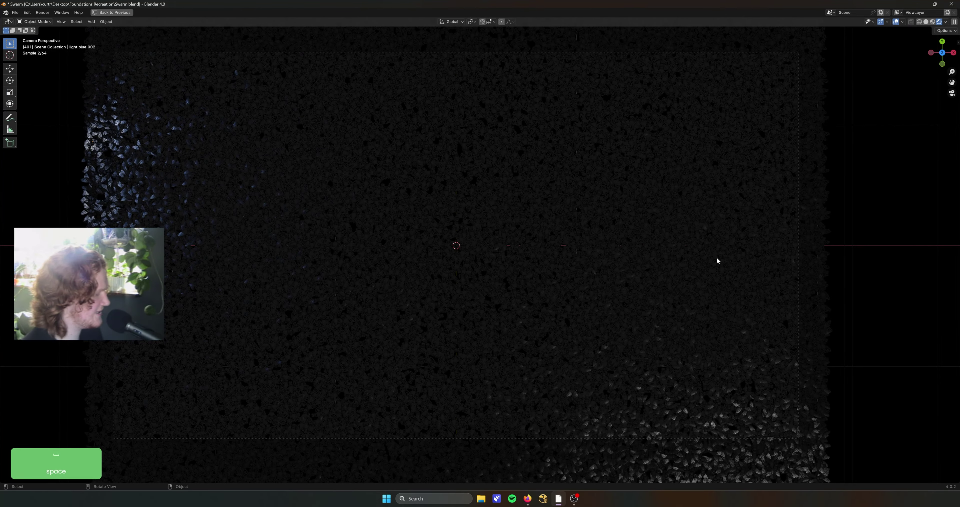
key("ctrl+space")
Return to frame 1 and move the camera down along its local Y axis to about -1.09 m
key("shift+Left")
scroll(373, 324, "down", 3)
left_click(413, 248)
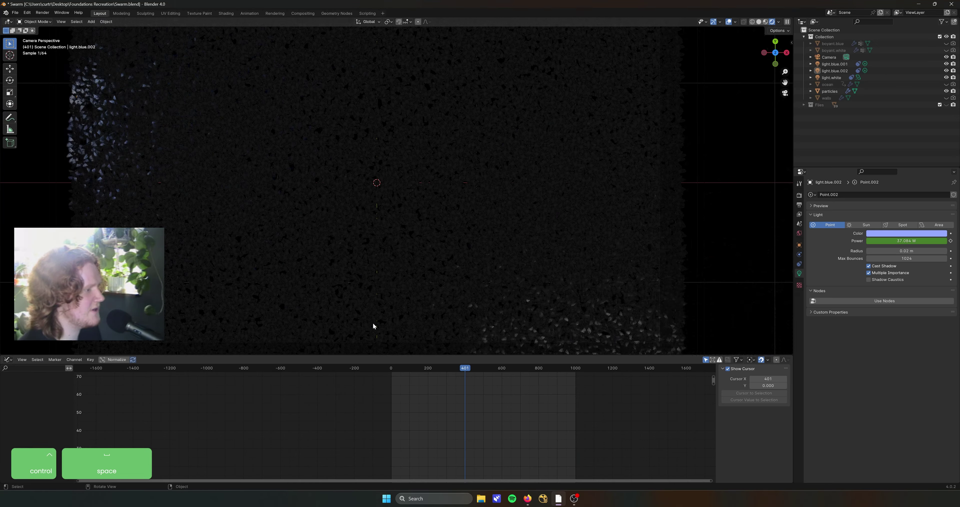
key("g")
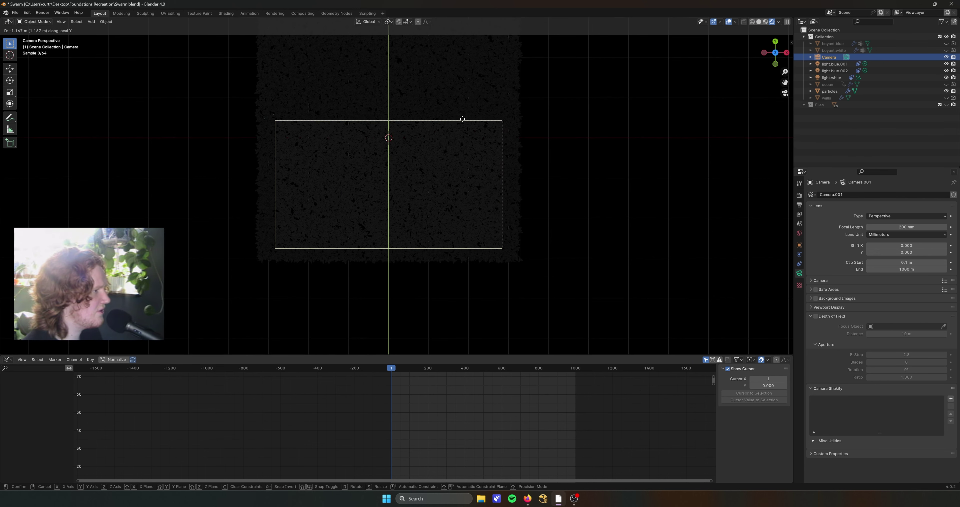
left_click(465, 99)
Go to frame 50 and set the scene's start frame to 50
left_click_drag(388, 370, 401, 374)
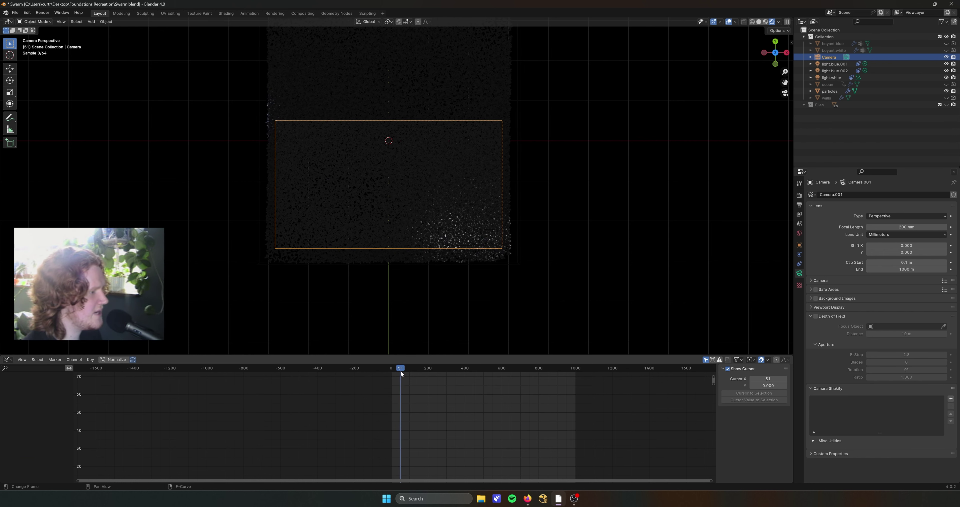
key("Left")
left_click(799, 204)
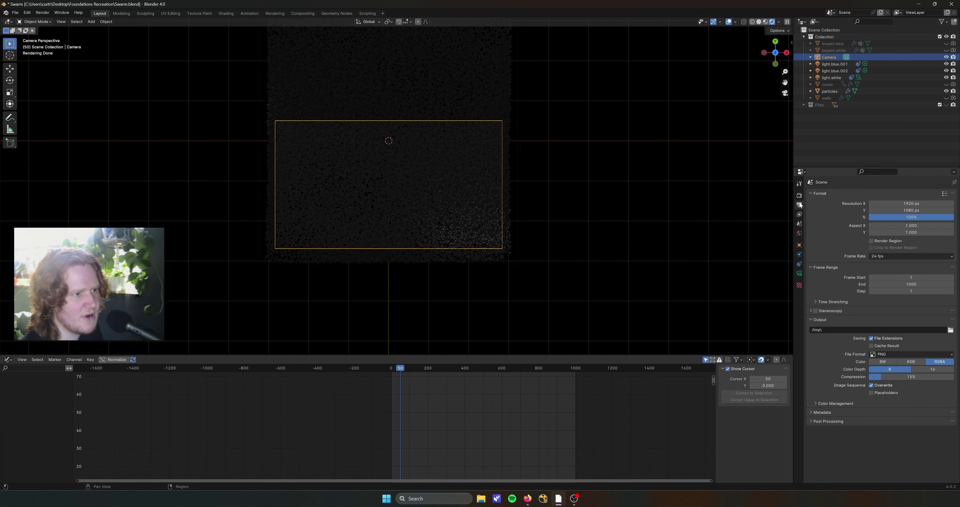
left_click(911, 277)
type("50")
key("Return")
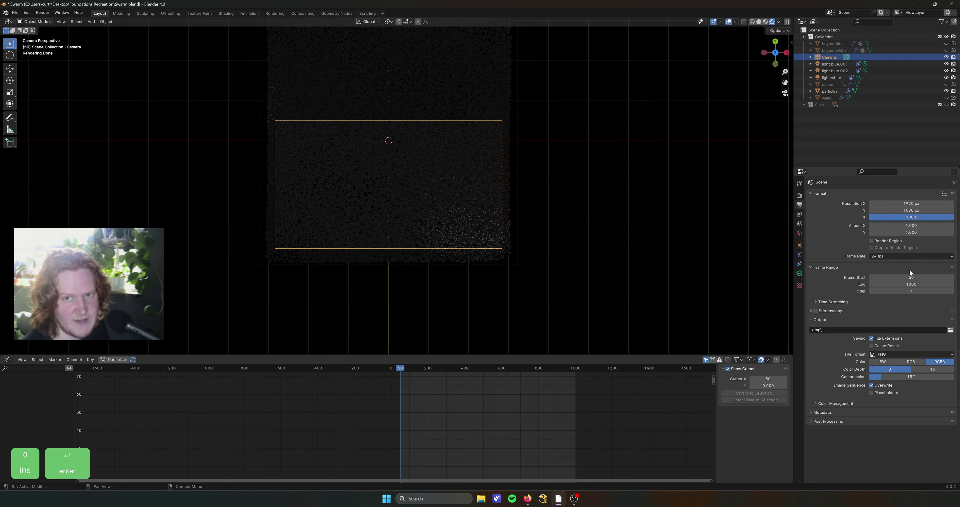
Keyframe only the camera's Y location at frame 50
key("n")
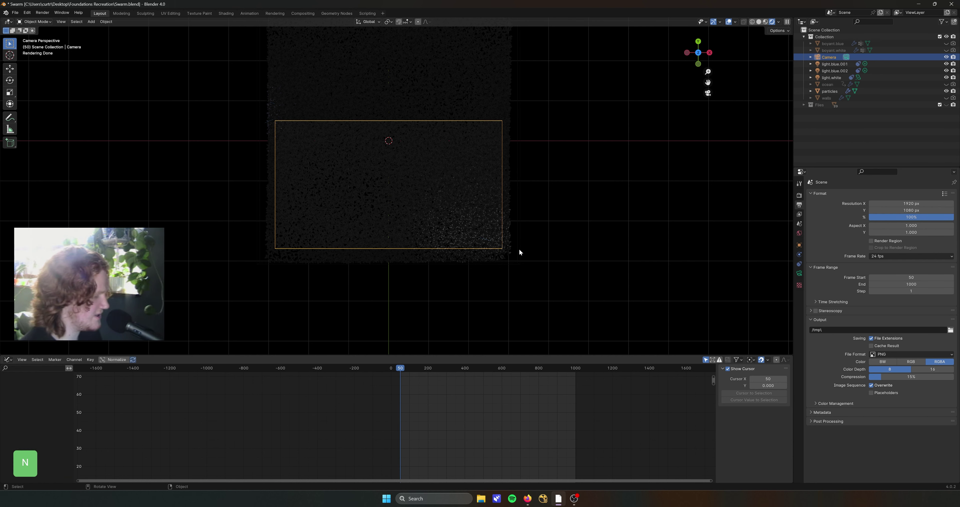
right_click(745, 65)
left_click(745, 64)
At frame 1000, move the camera up along Y to about 1.17 m and keyframe its Y location
left_click(576, 369)
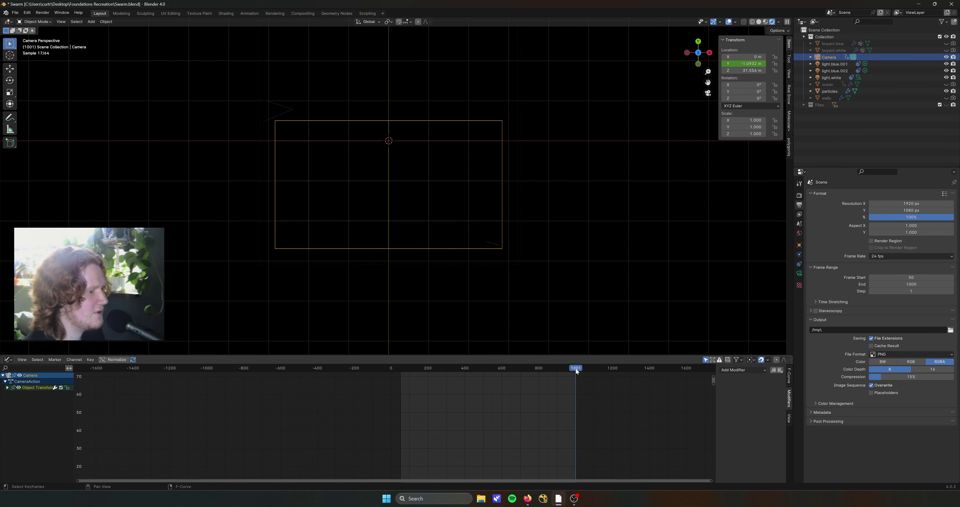
key("g")
key("y")
left_click(530, 271)
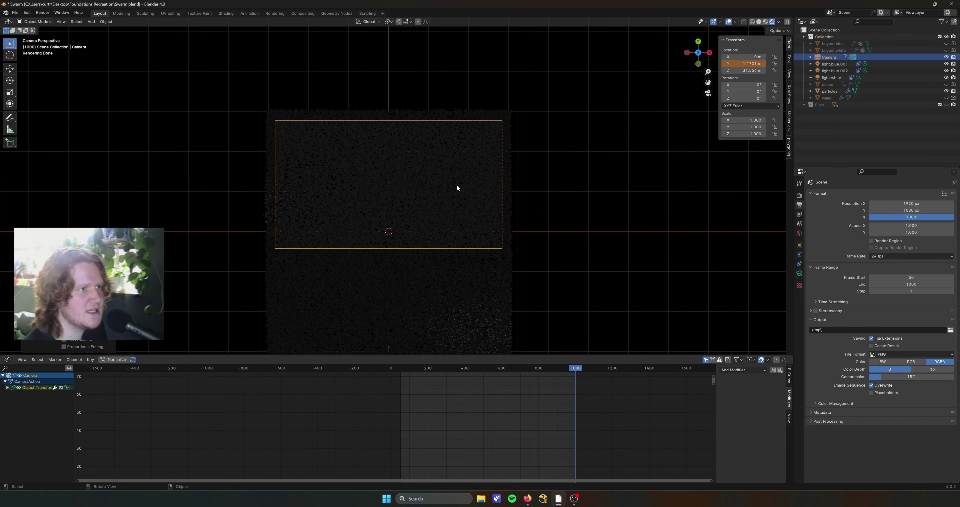
right_click(746, 64)
left_click(747, 65)
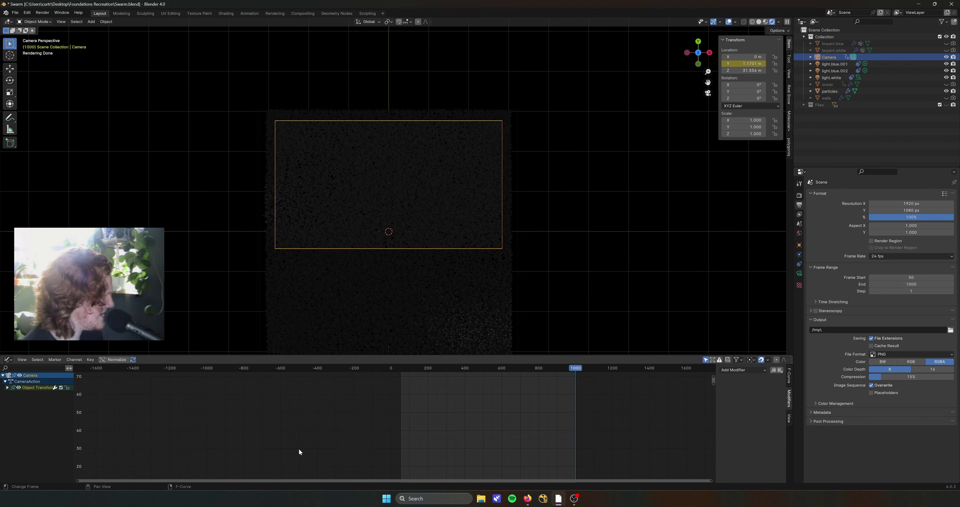
Play the animation to review the camera's vertical travel over the swarm
key("space")
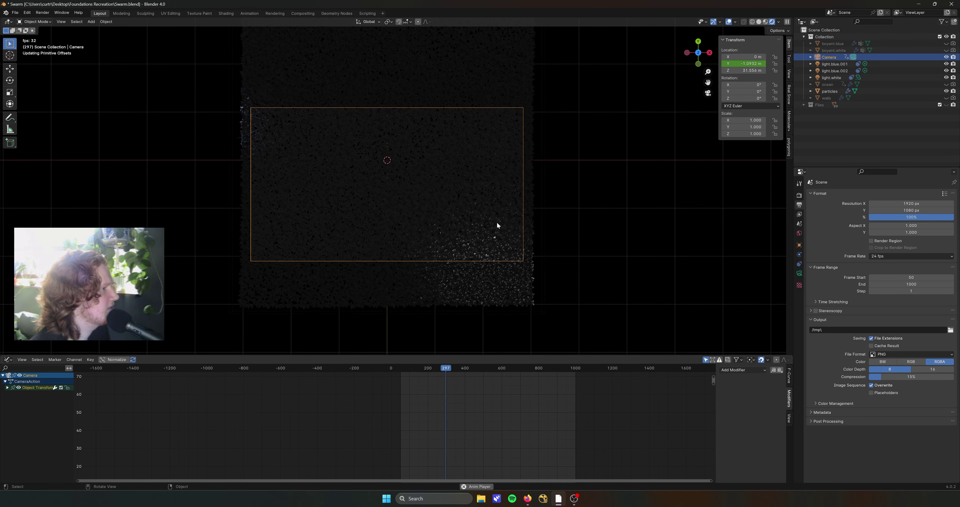
scroll(497, 237, "down", 1)
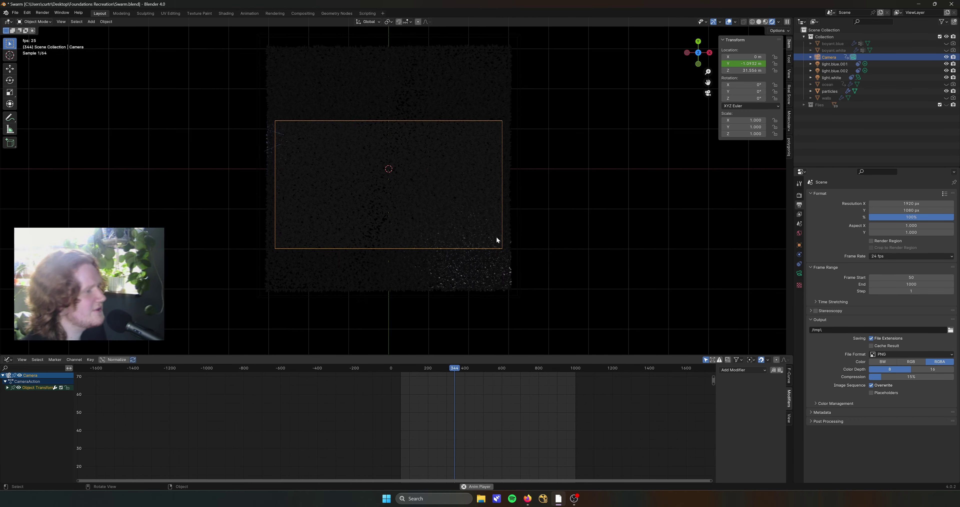
scroll(496, 237, "up", 1)
middle_click_drag(497, 219, 497, 243, "shift")
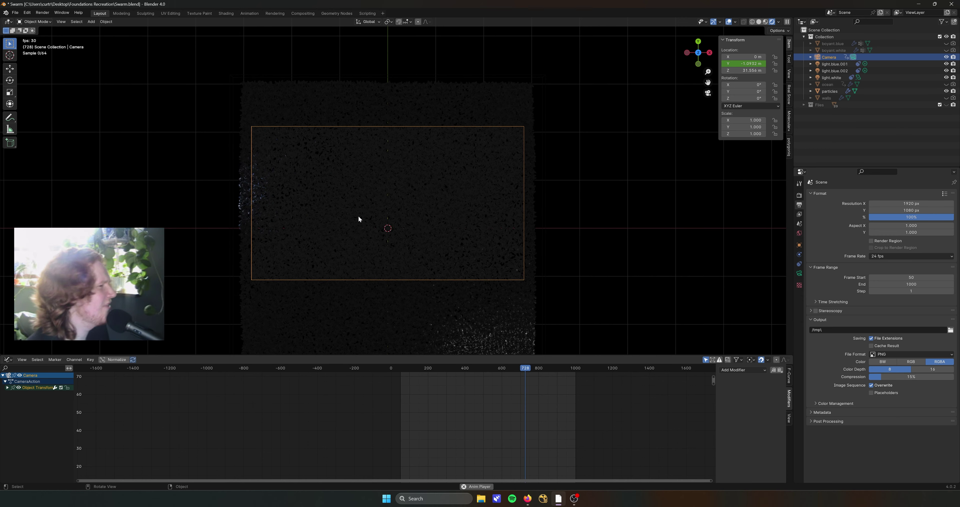
key("space")
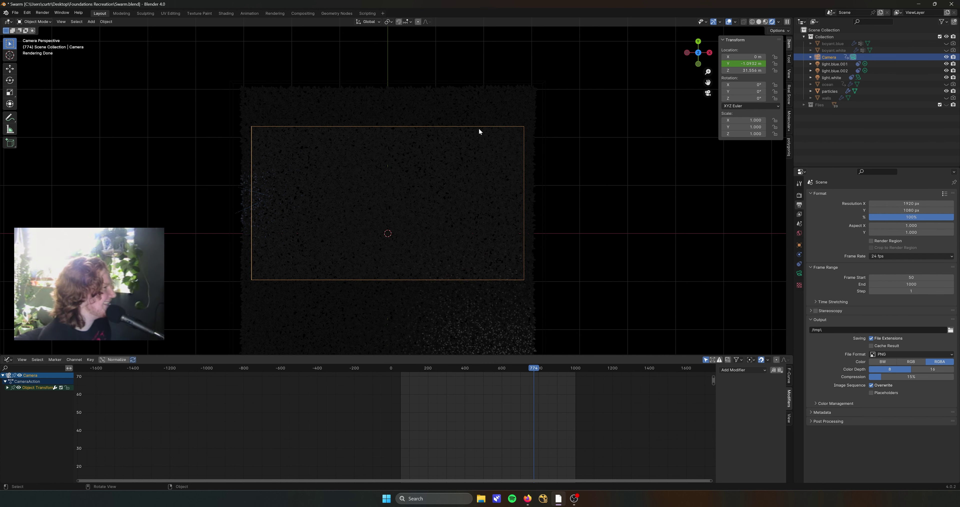
At frame 53, unhide boyant.white and duplicate it together with light.white, placing the copies at the swarm's upper right
left_click(401, 367)
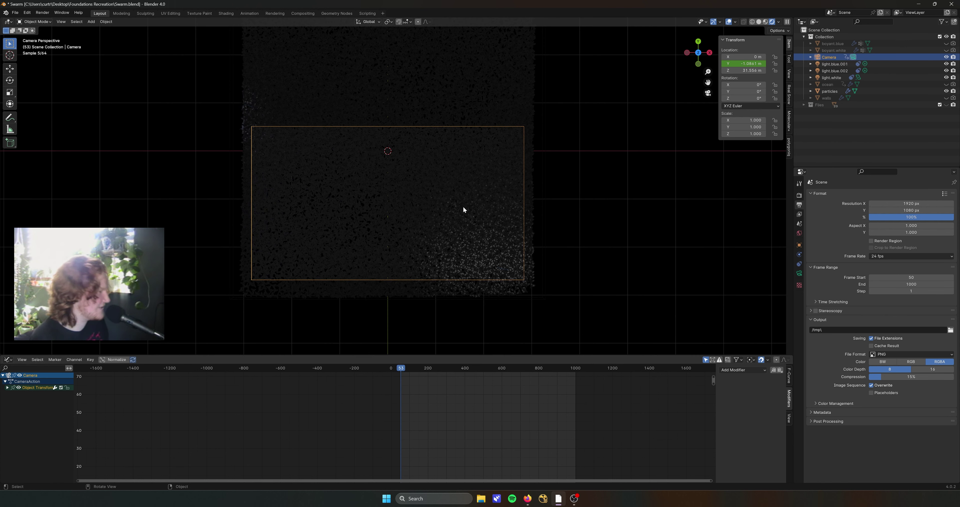
left_click(833, 77)
key("g")
left_click(946, 50)
key("shift+d")
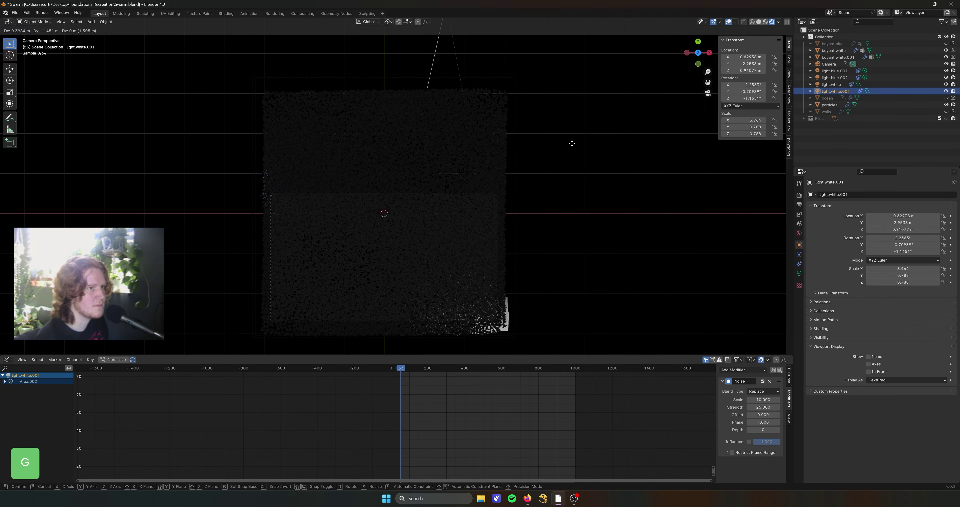
Display the duplicated white light's power curve in full in the graph and play the animation briefly
left_click(799, 273)
left_click(5, 381)
key("Home")
scroll(395, 195, "up", 3)
key("space")
key("Escape")
scroll(395, 195, "down", 3)
Duplicate light.blue.002 together with boyant.blue and place the copies at the swarm's upper left
left_click(835, 78)
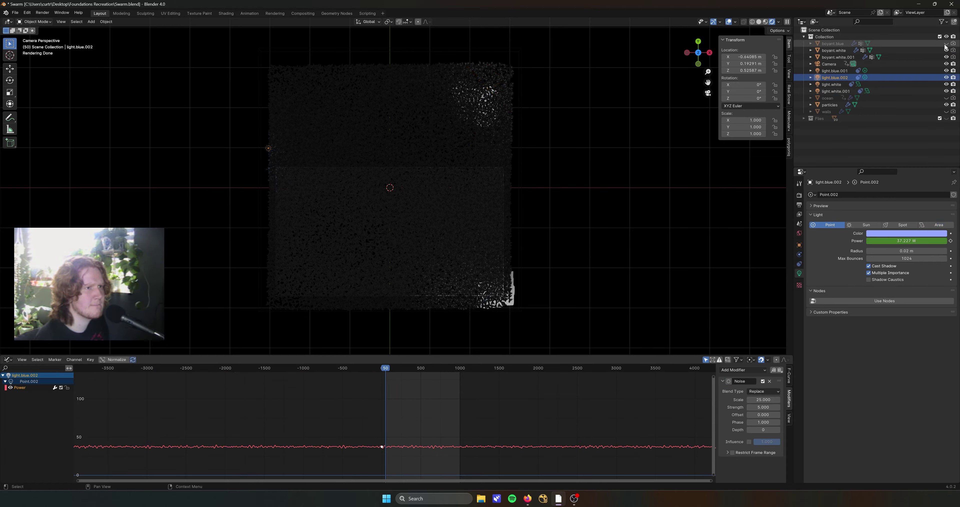
key("shift+d")
key("g")
left_click(417, 441)
key("ctrl+space")
key("space")
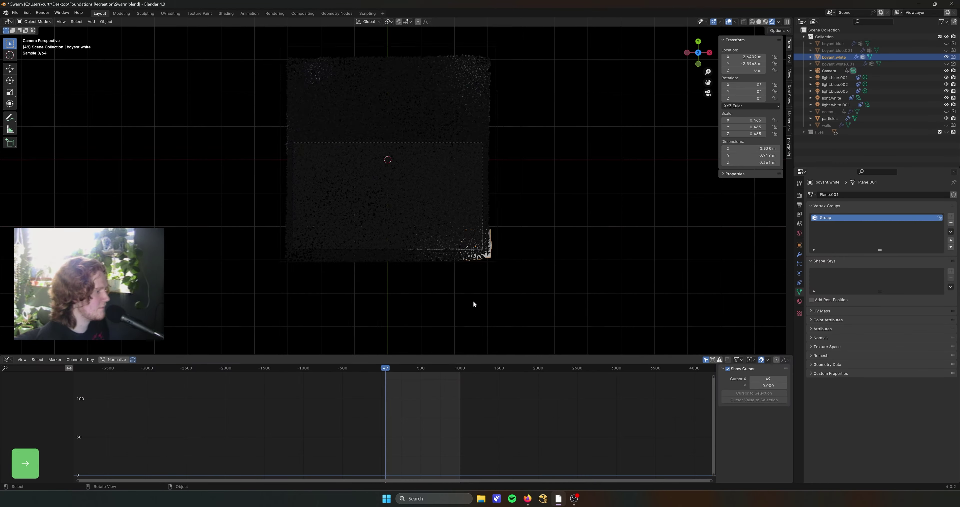
Select light.blue.002 and play the animation to review its power flicker and Noise modifier settings
key("i")
left_click(835, 84)
key("space")
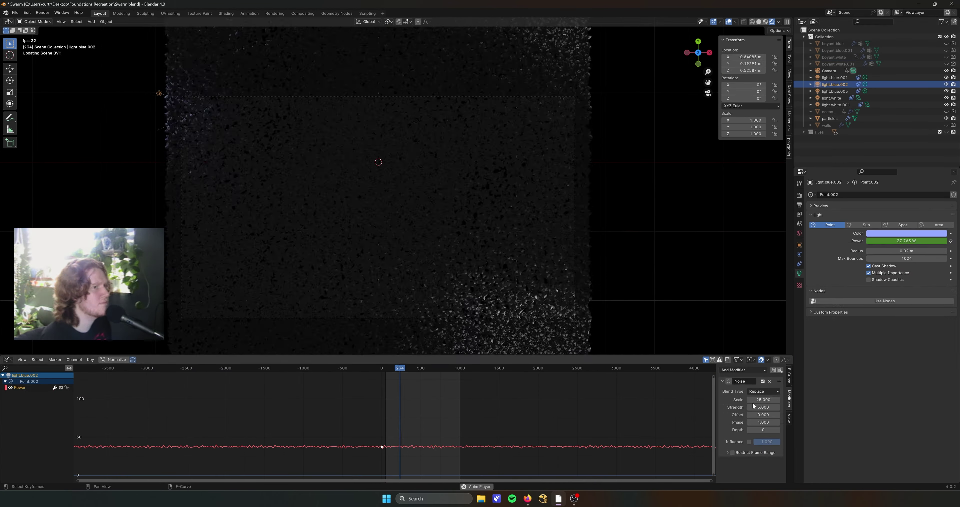
key("space")
Select light.white.001, check the new lights in a test render of frame 629, and scrub to frame 955
left_click(835, 105)
mouse_move(717, 108)
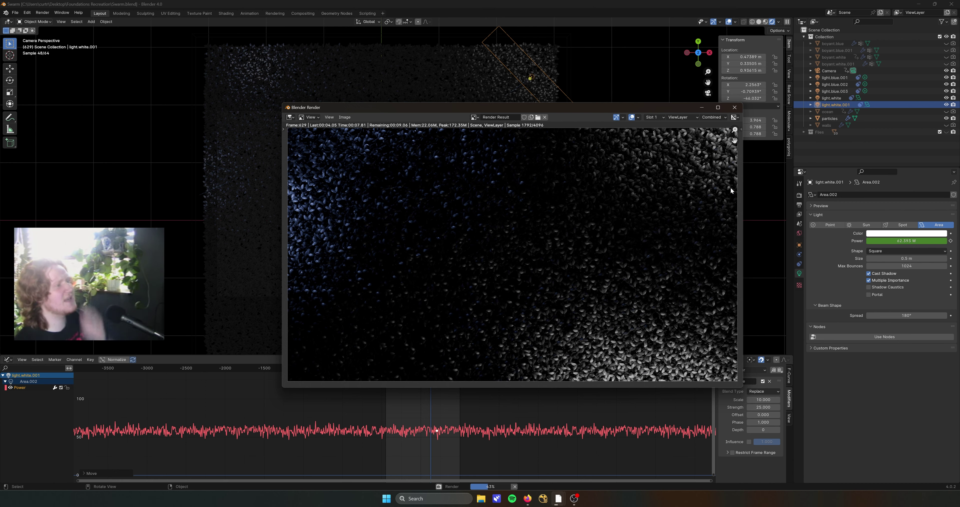
left_click(735, 107)
left_click_drag(424, 368, 457, 377)
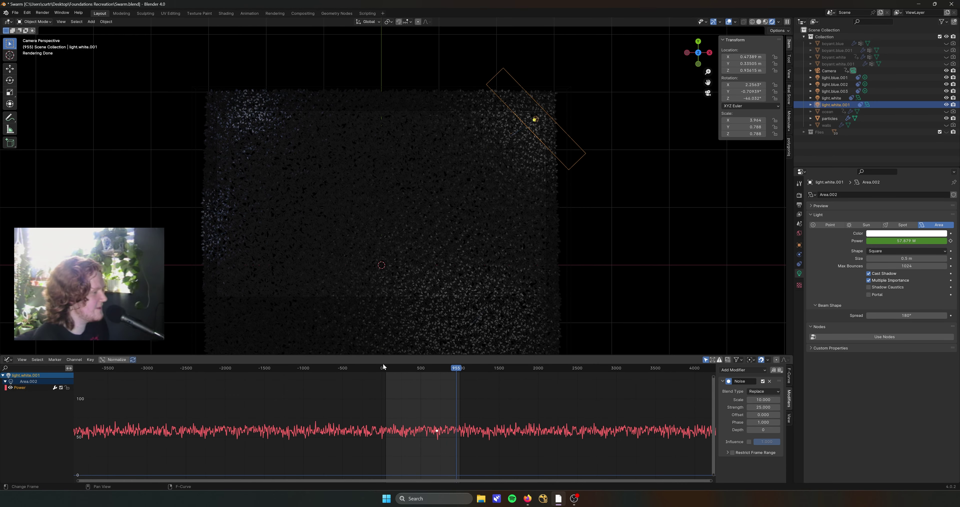
Return to the start of the animation, save the file and play it to review the swarm's lighting
key("alt+a")
key("shift+Left")
key("ctrl+s")
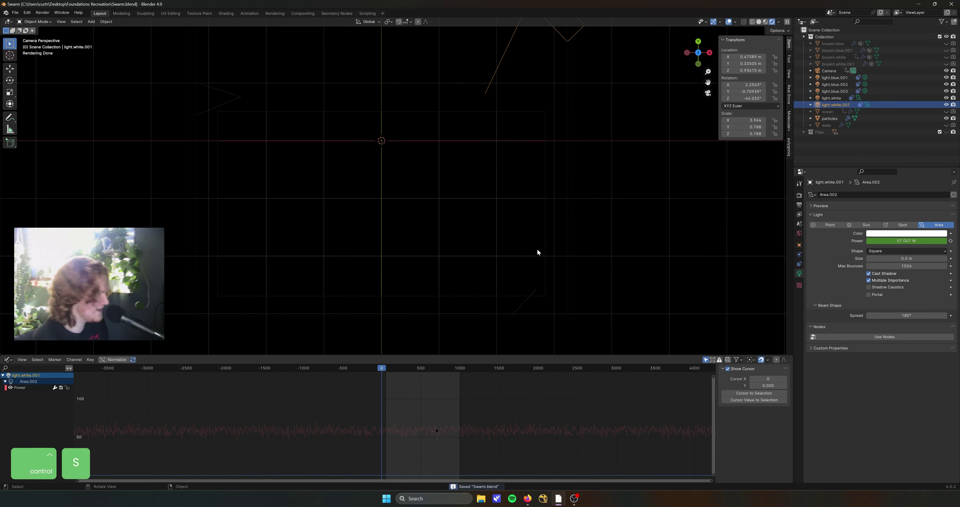
key("space")
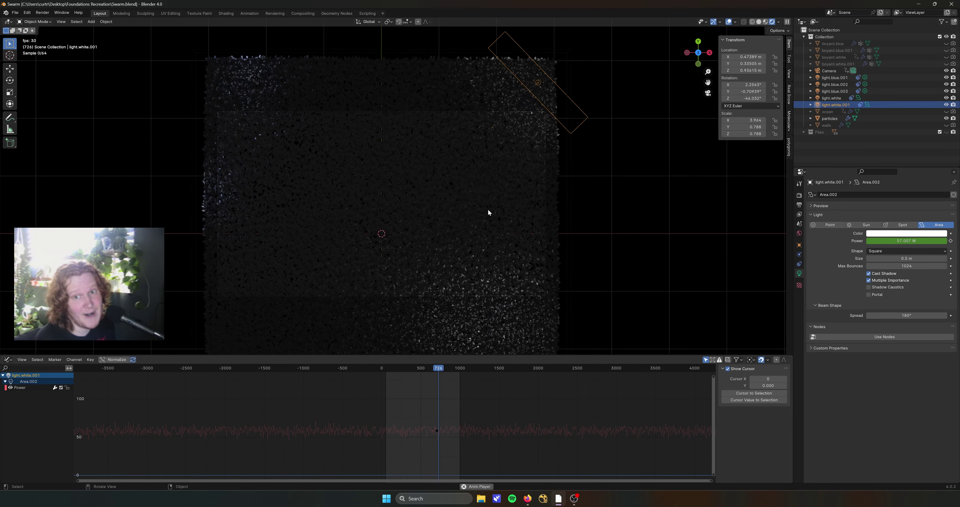
key("ctrl+s")
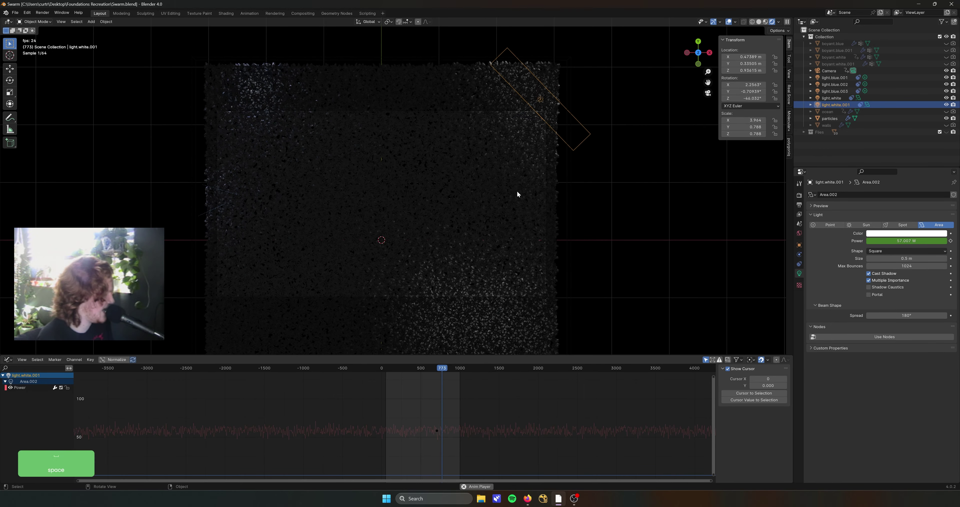
scroll(517, 190, "up", 2)
middle_click_drag(515, 211, 516, 195, "shift")
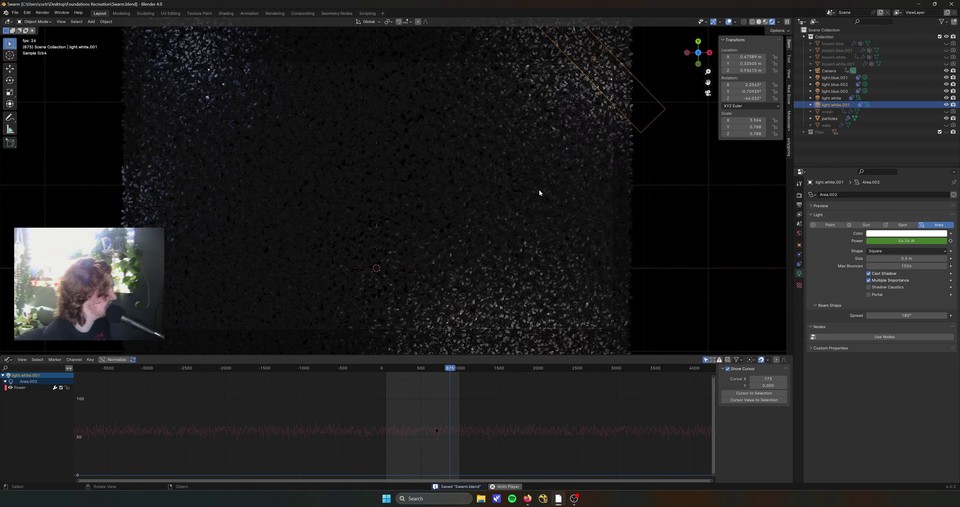
Start test renders at frames 938 and 53 to check the lighting, closing each one
key("F12")
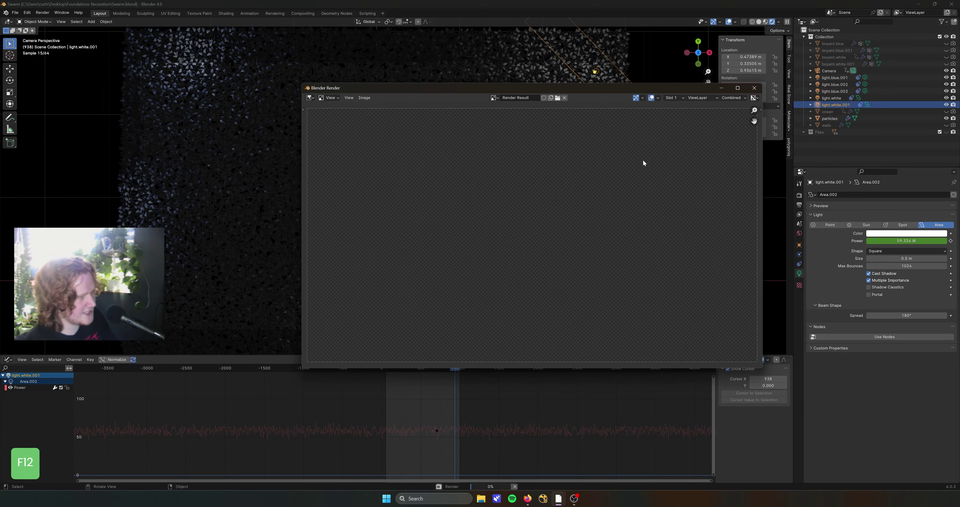
key("Escape")
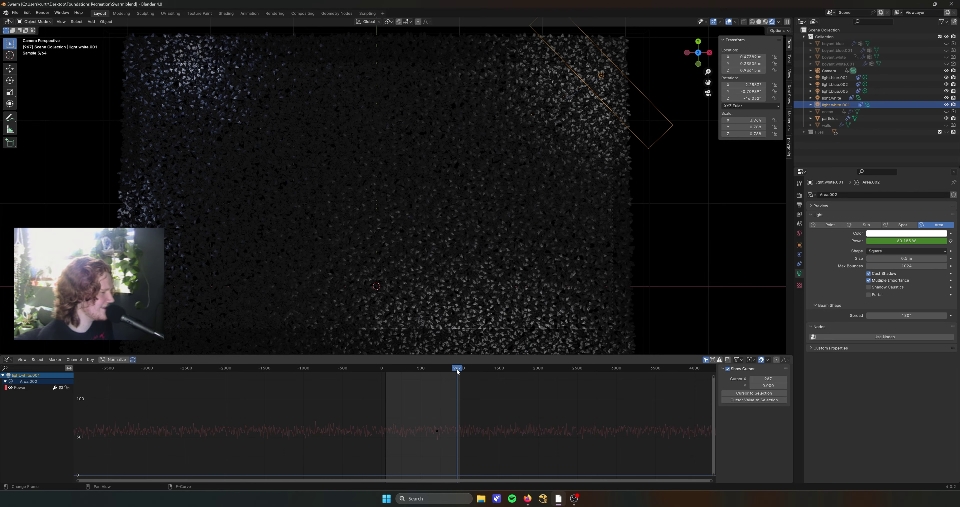
key("F12")
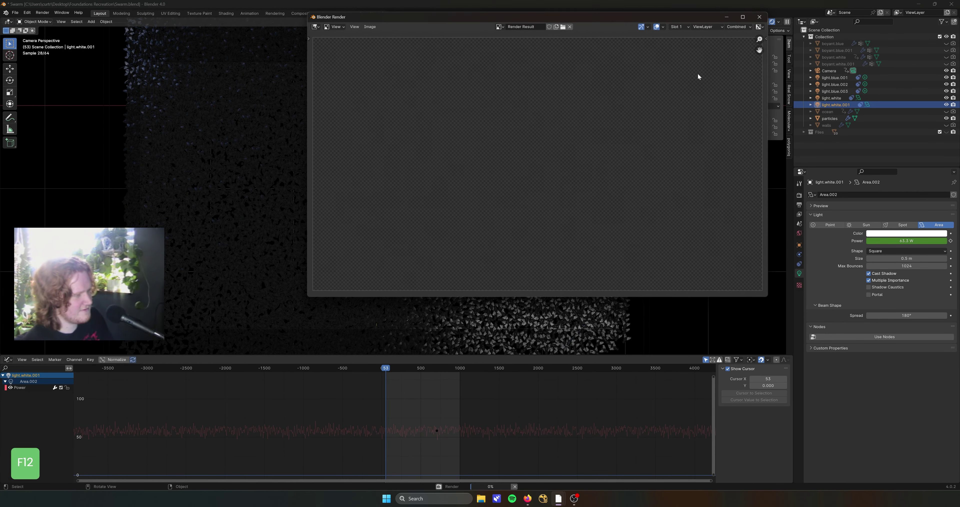
left_click(743, 18)
key("Escape")
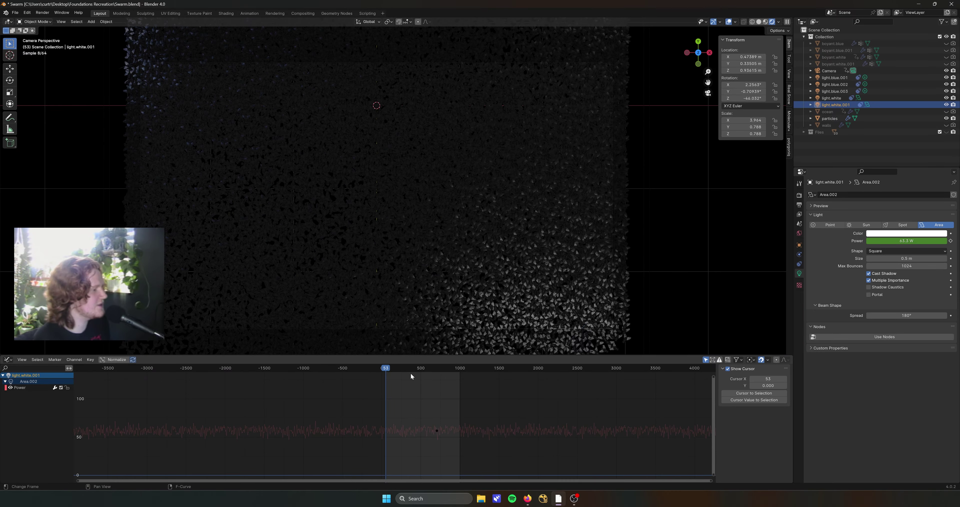
Play the animation from frame 53, save the file and scrub ahead to frame 530
key("space")
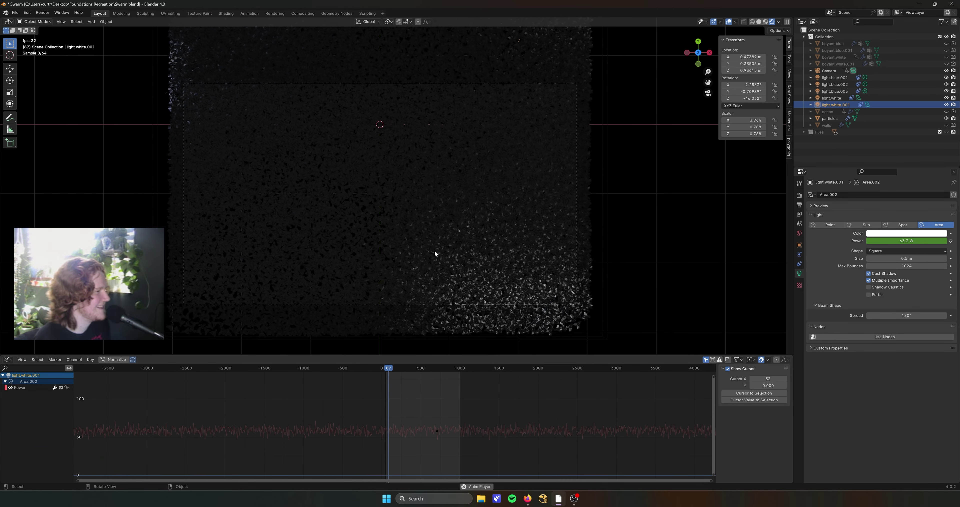
key("ctrl+s")
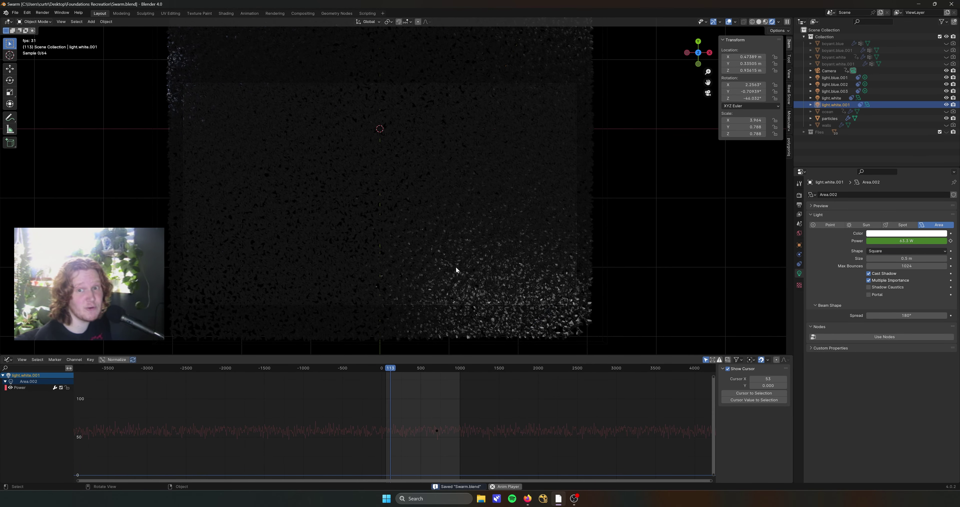
key("space")
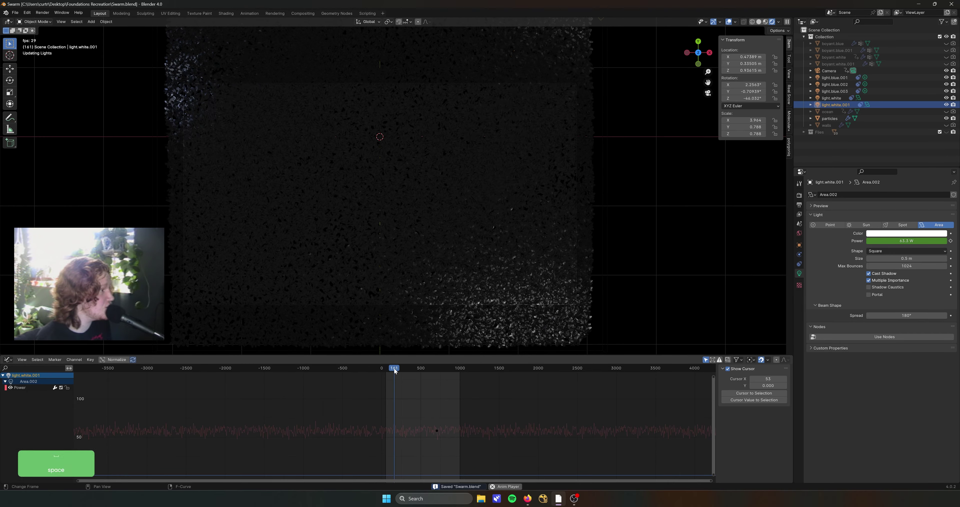
left_click_drag(394, 368, 423, 369)
Select the particles object and inspect a full-screen test render of frame 787
scroll(492, 289, "down", 2)
left_click(485, 300)
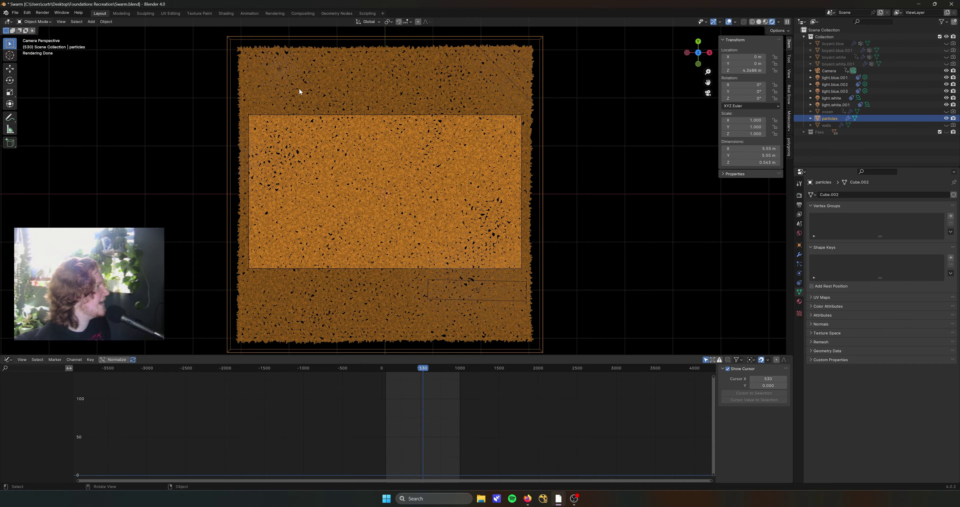
left_click_drag(421, 367, 442, 382)
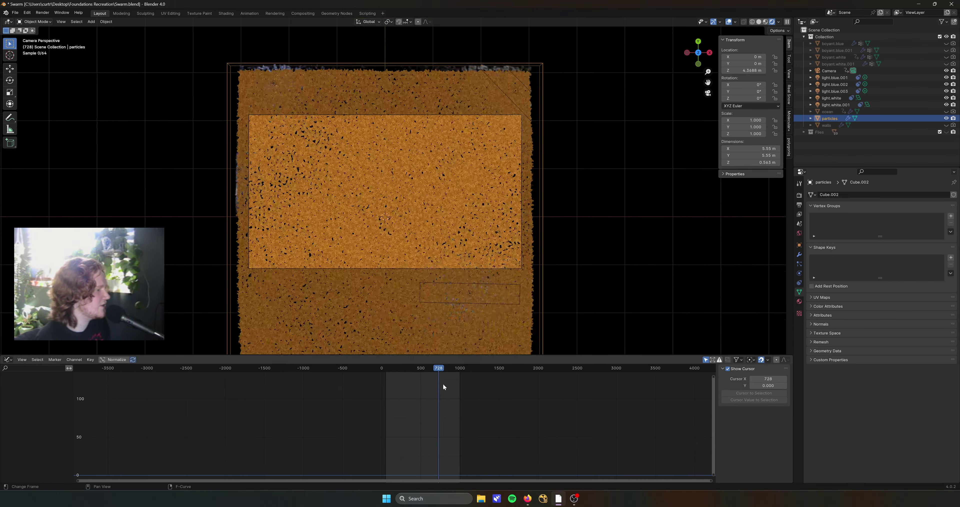
key("F12")
left_click(791, 49)
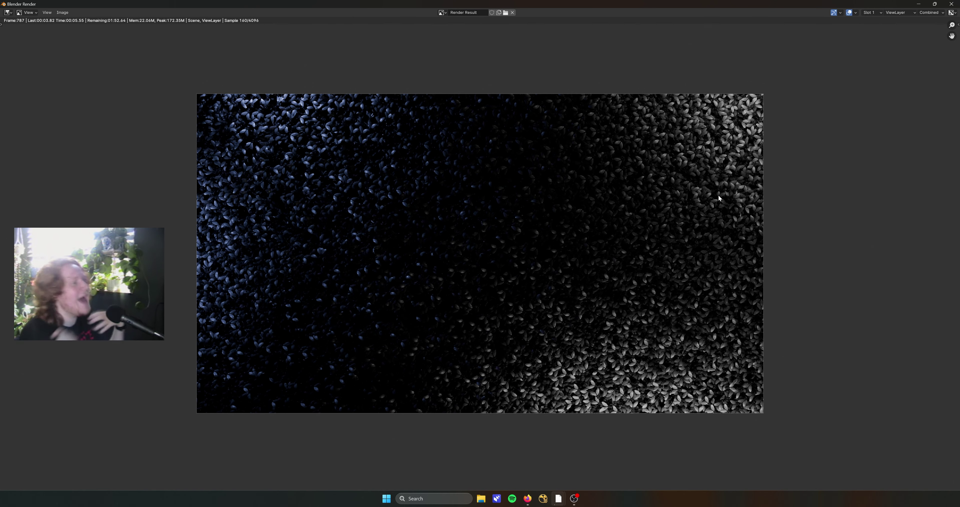
left_click(951, 4)
Raise light.blue.003 slightly to a Z location of about 0.58 m, save the file and return to the camera view
left_click(834, 91)
middle_click_drag(393, 106, 402, 155)
key("g")
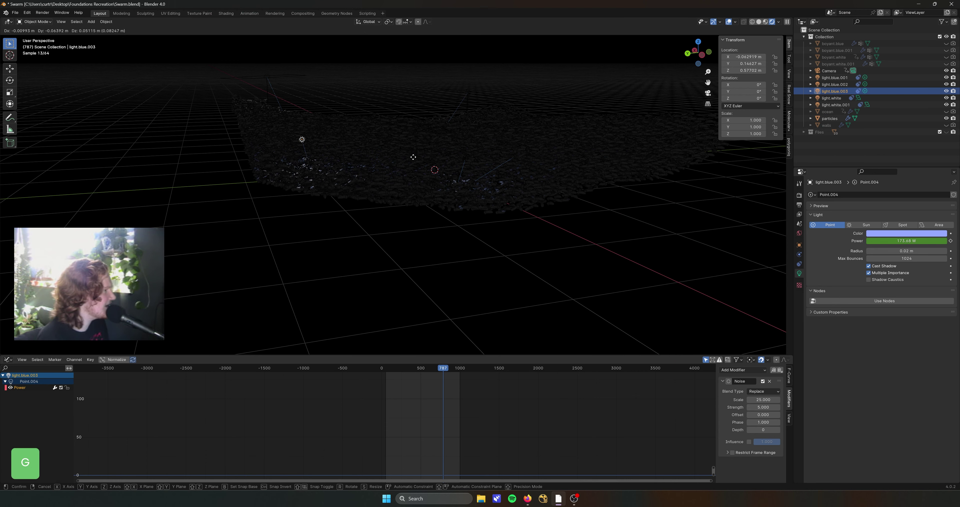
left_click(413, 158)
key("ctrl+s")
key("KP_0")
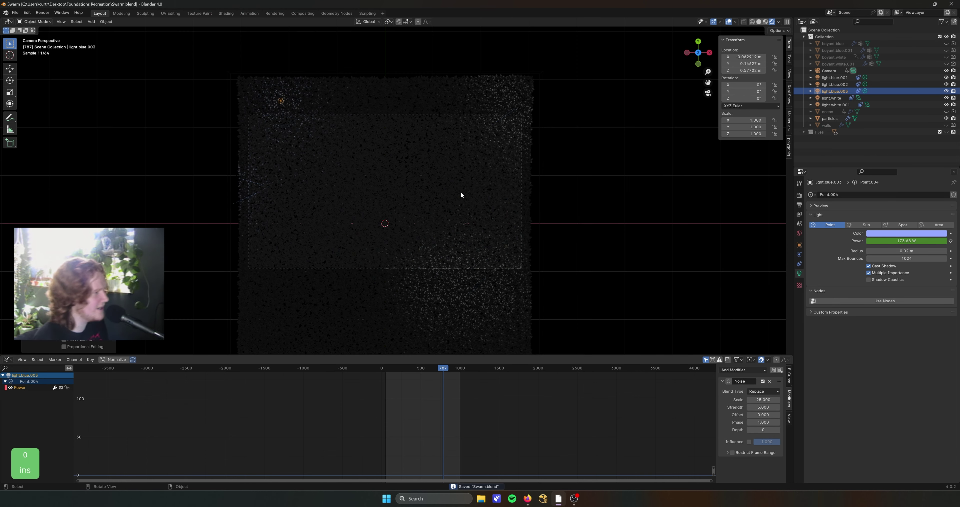
Deselect everything, go to frame 605 and save the file
key("alt+a")
key("ctrl+s")
mouse_move(411, 367)
left_mouse_down()
mouse_move(400, 370)
mouse_move(429, 372)
left_mouse_up()
key("ctrl+s")
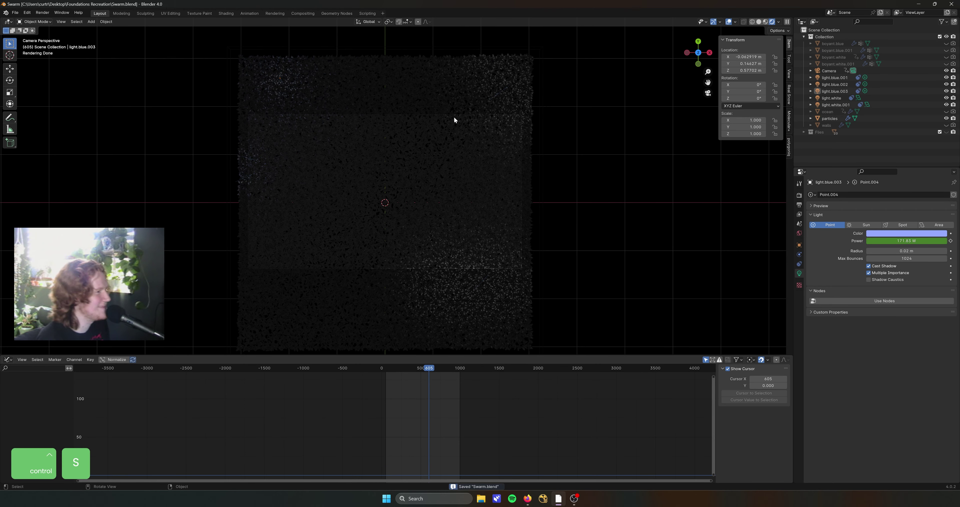
Add a Camera Shakify Investigation shake to the camera and play the animation
left_click(448, 115)
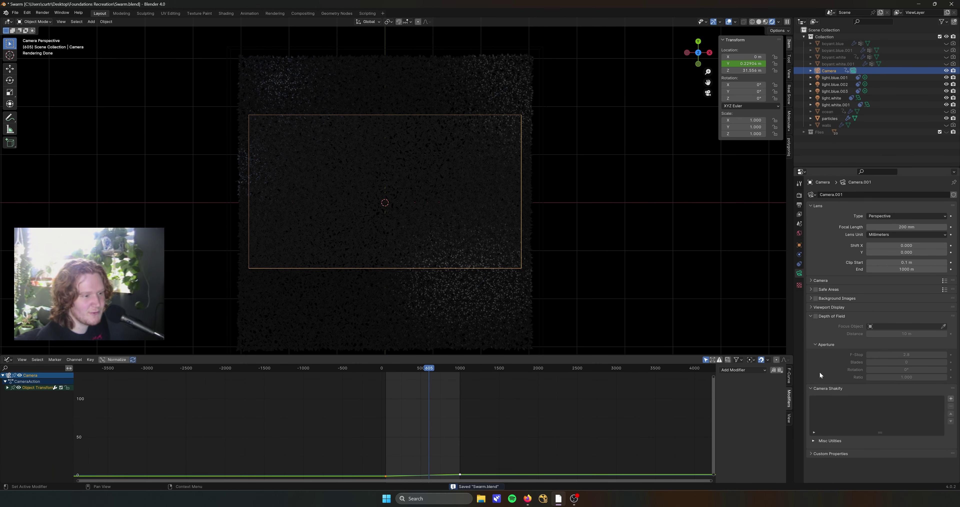
left_click(951, 398)
scroll(821, 396, "down", 2)
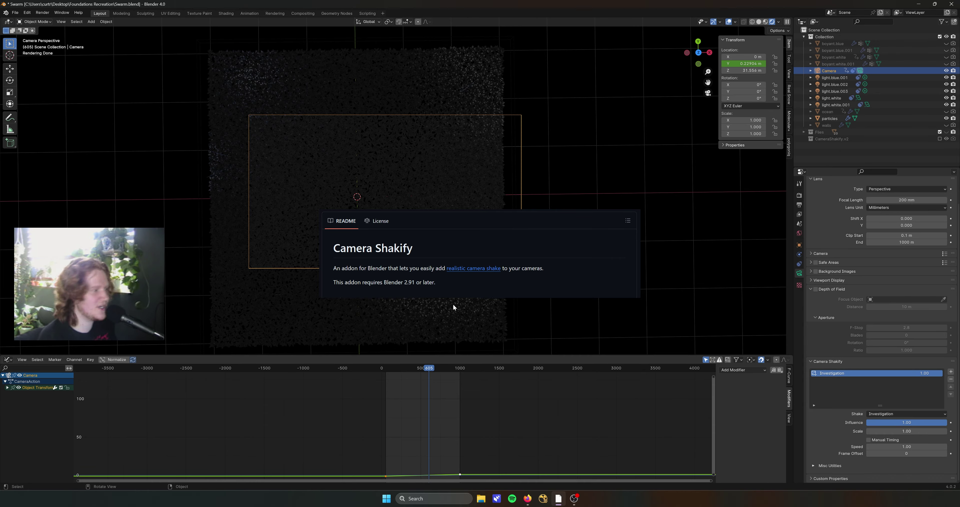
key("space")
key("Escape")
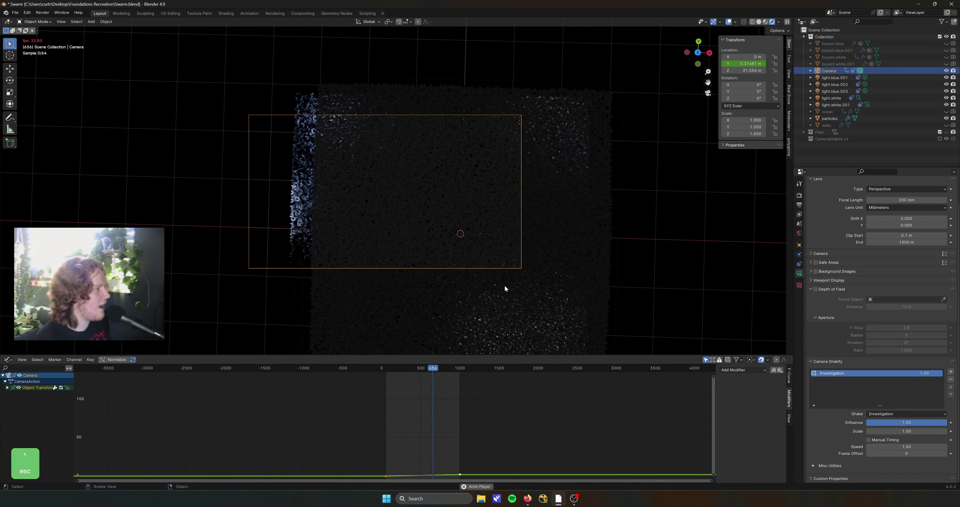
Set the camera shake's influence to 0.1 and its scale to 0.1
left_click(902, 422)
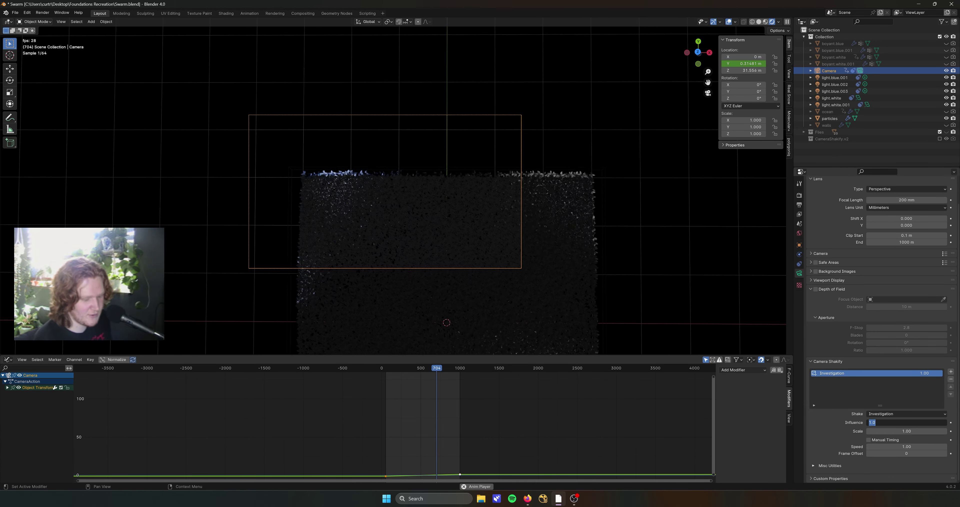
type("0.1")
key("Return")
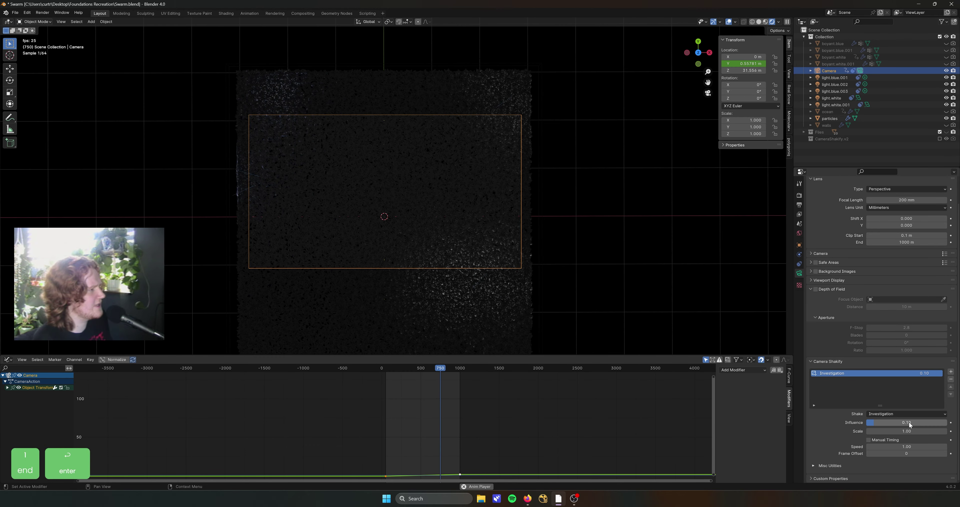
left_click(906, 431)
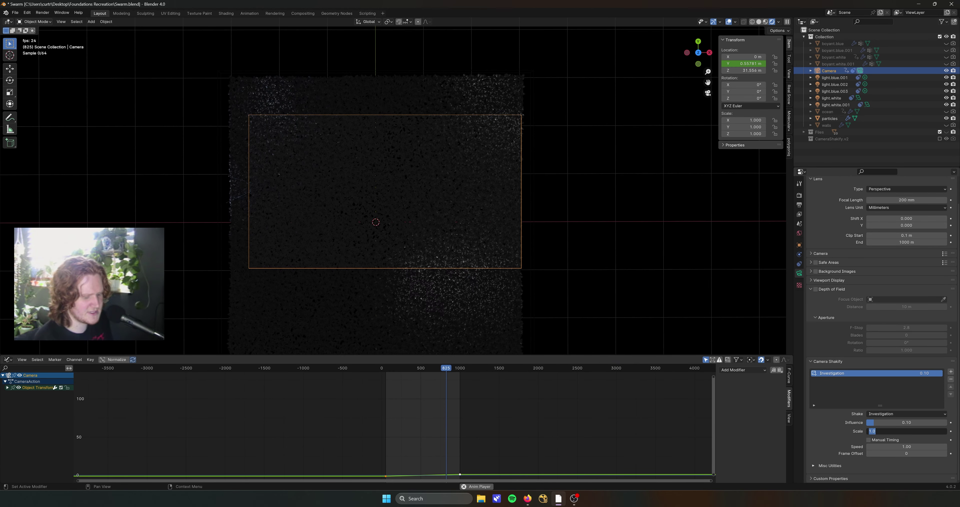
type("0.1")
key("Return")
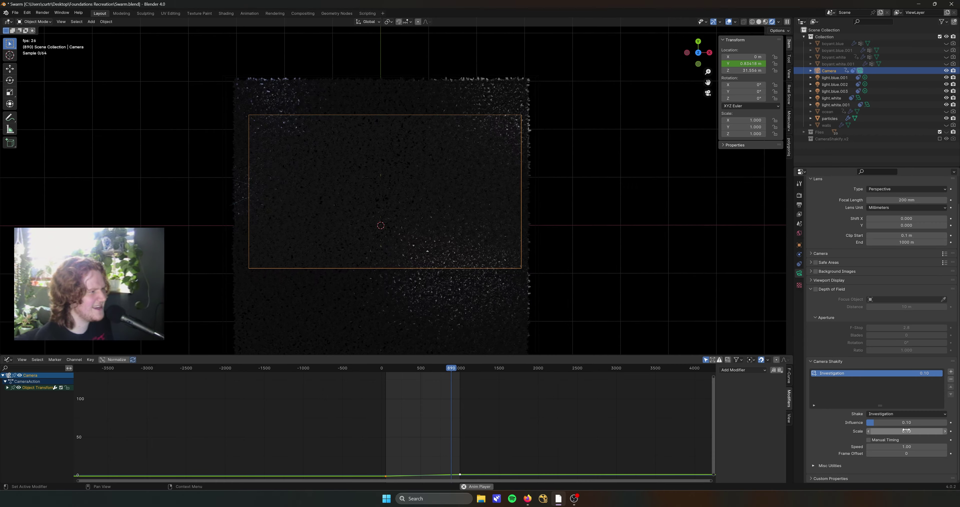
Lower the Investigation shake's influence to 0.02
double_click(901, 422)
type(".01")
key("Return")
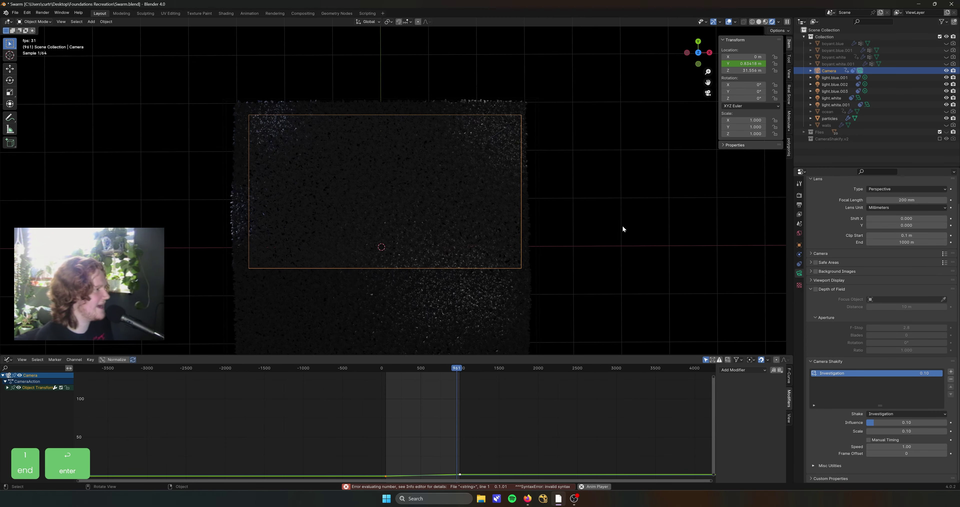
double_click(904, 423)
type("0.02")
key("Return")
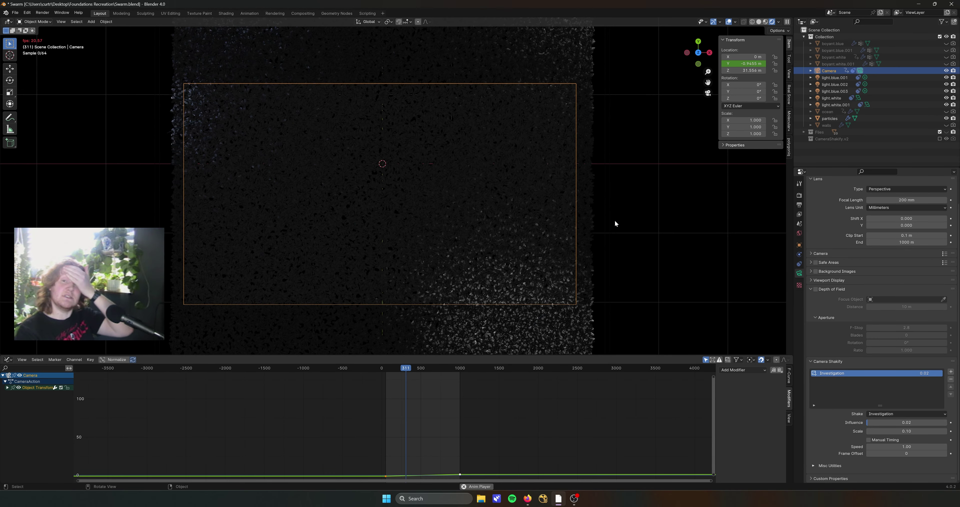
Switch to the browser and play the reference music video briefly around 3:01 to compare its camera motion
left_click(527, 498)
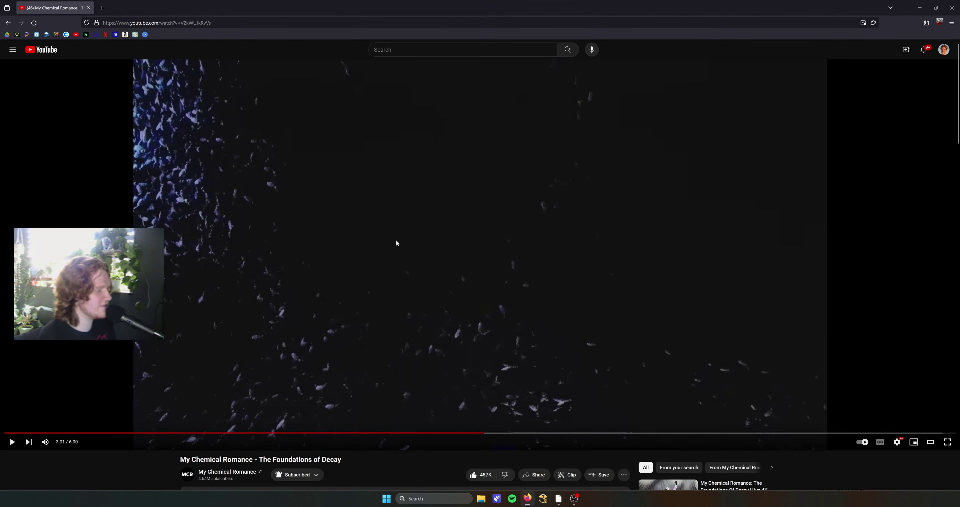
left_click(390, 206)
left_click(354, 196)
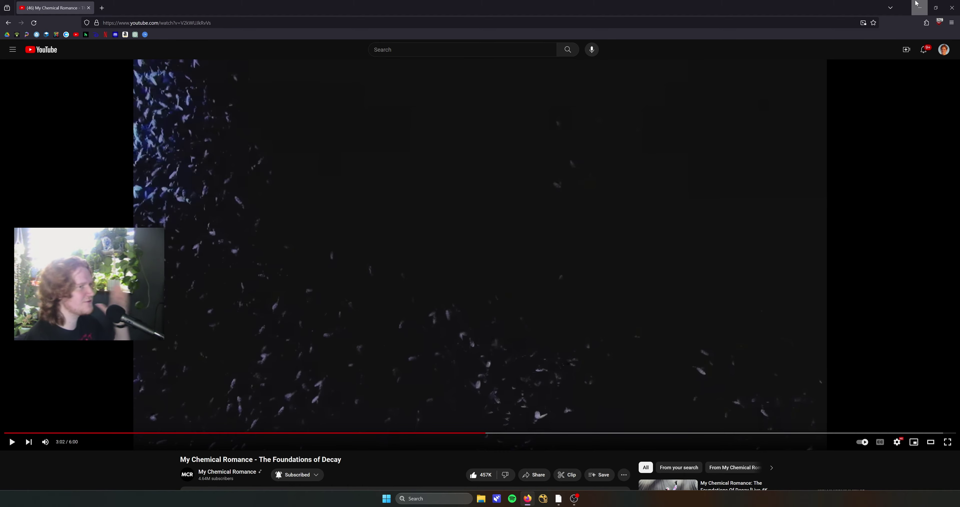
Switch back to Blender and try the Investigation shake at a scale of 5, followed by 0.001
left_click(919, 7)
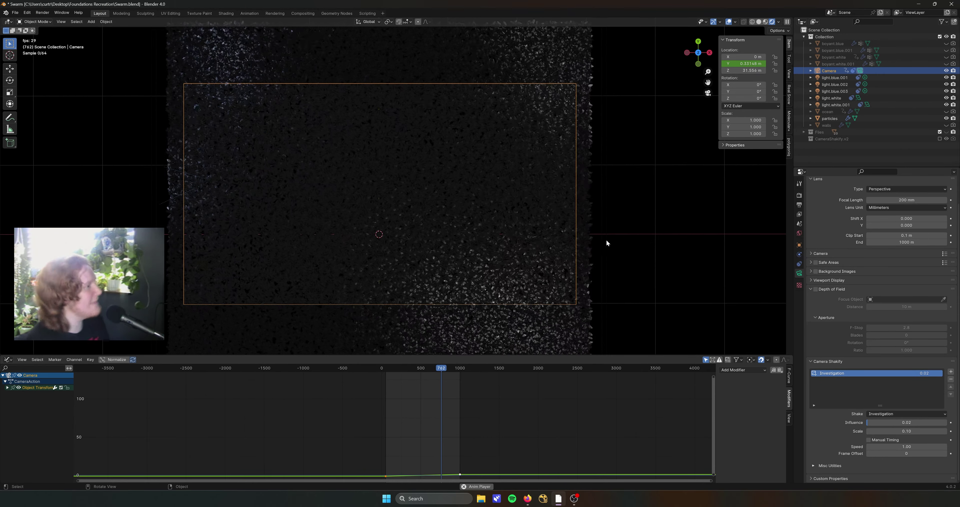
left_click(921, 430)
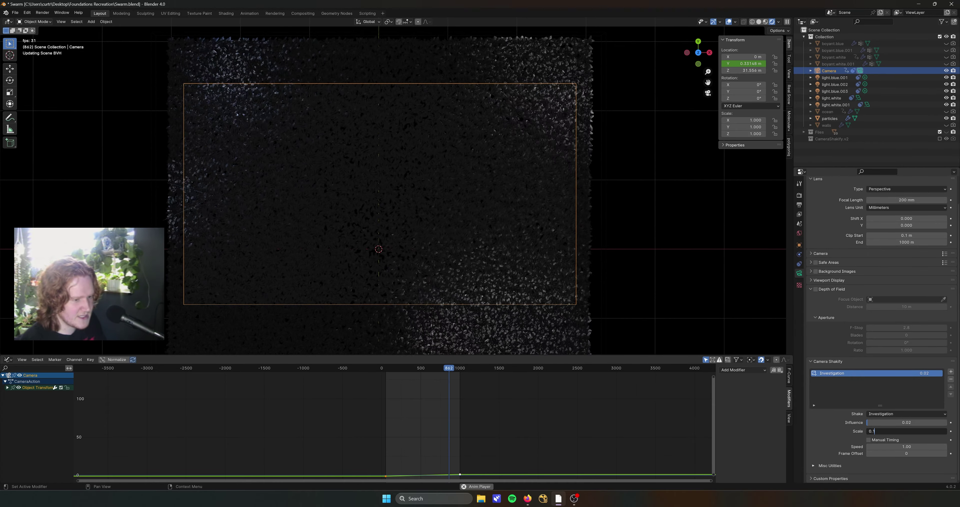
type("5")
key("Return")
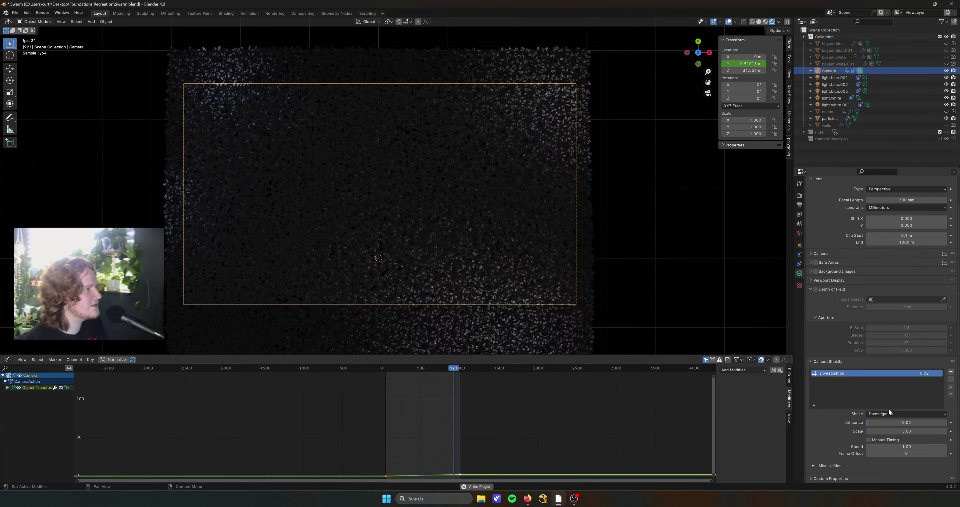
double_click(913, 432)
type(".001")
key("Return")
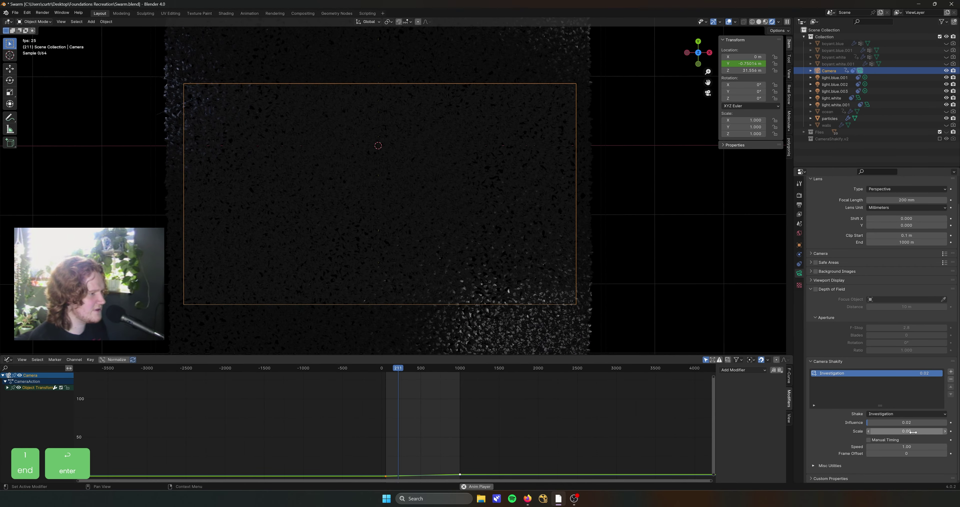
Set the Investigation shake's scale to 0.1 and save the file
double_click(913, 432)
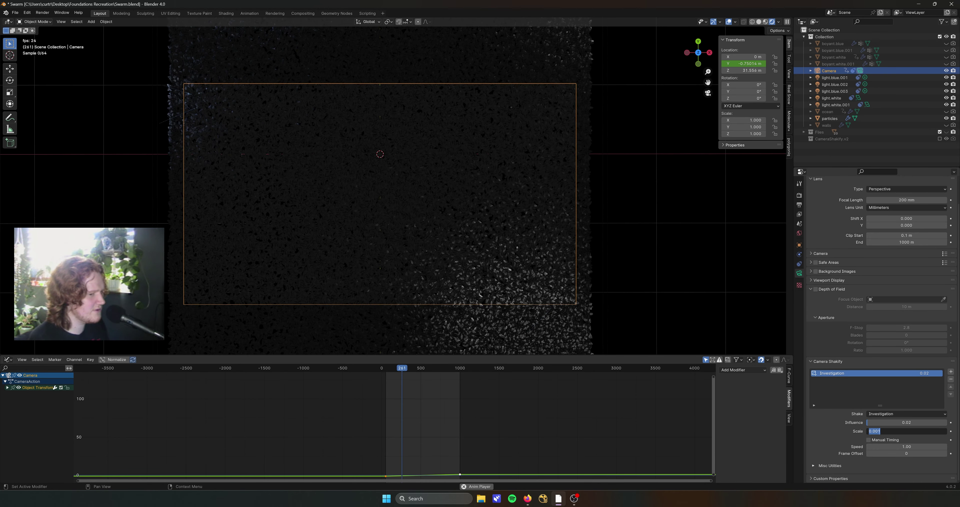
type(".1")
key("Return")
key("ctrl+s")
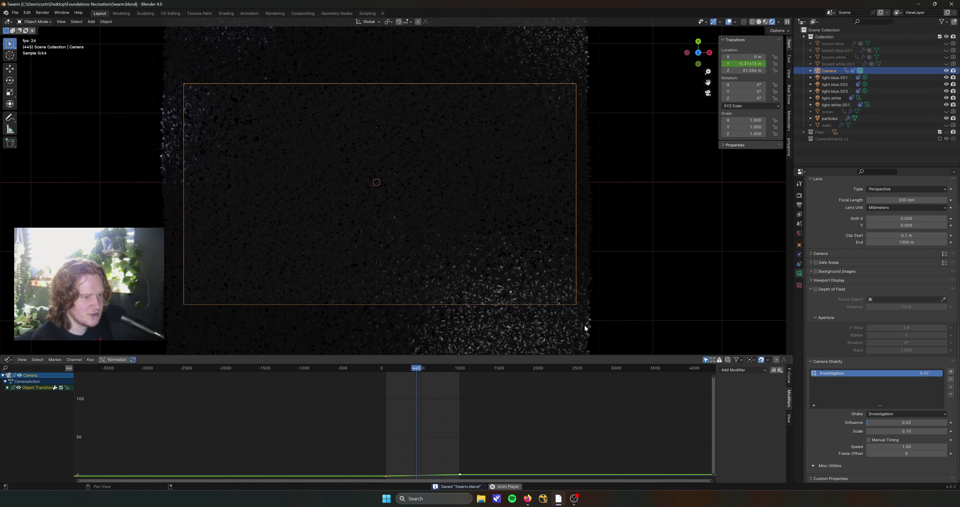
key("ctrl+s")
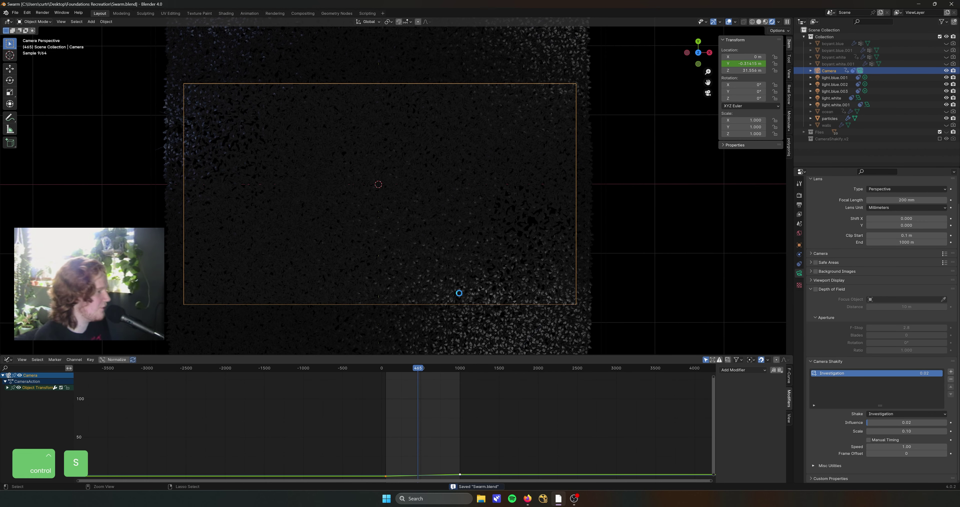
Turn off the noise threshold for final renders in the Cycles sampling settings
left_click(800, 195)
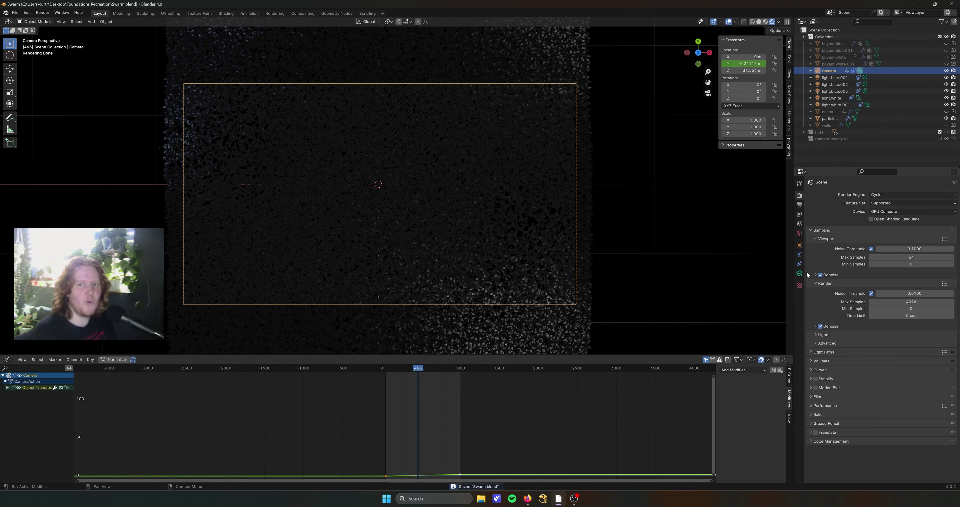
left_click(871, 293)
left_click(905, 302)
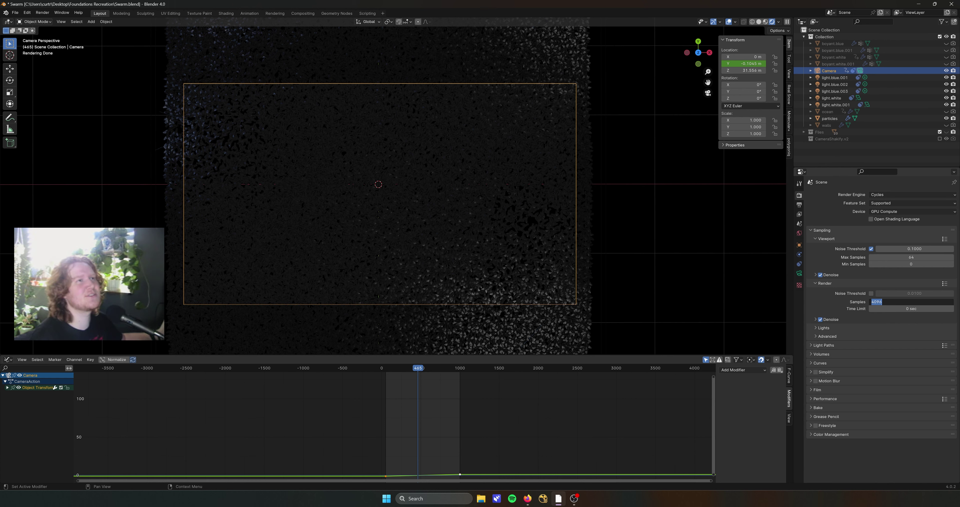
Switch to the browser and replay the reference music video from about 3:08 to 3:12 to examine its look
left_click(523, 497)
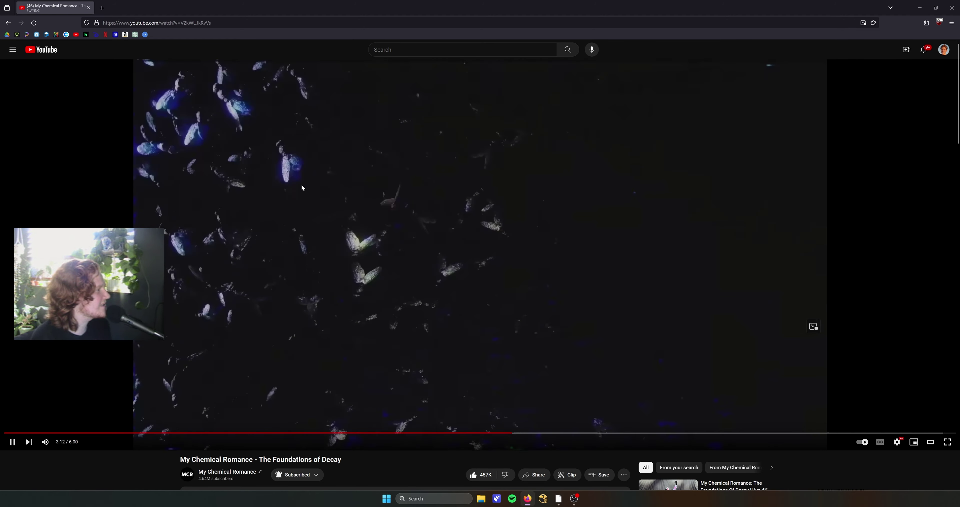
key("Left")
key("space")
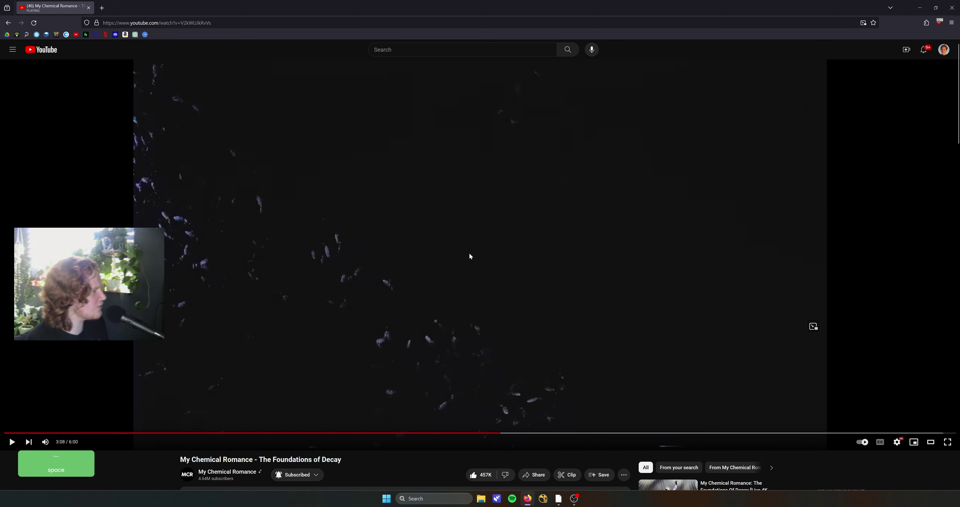
key("space")
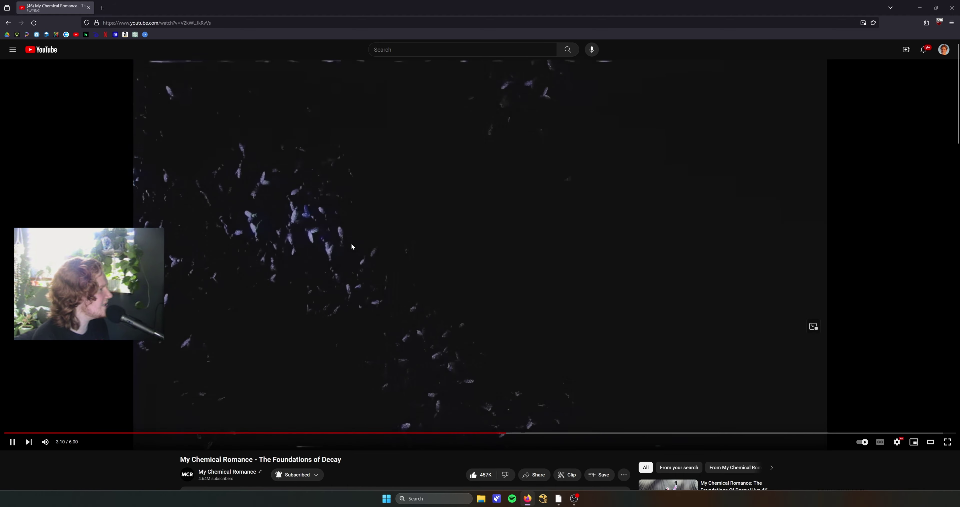
key("space")
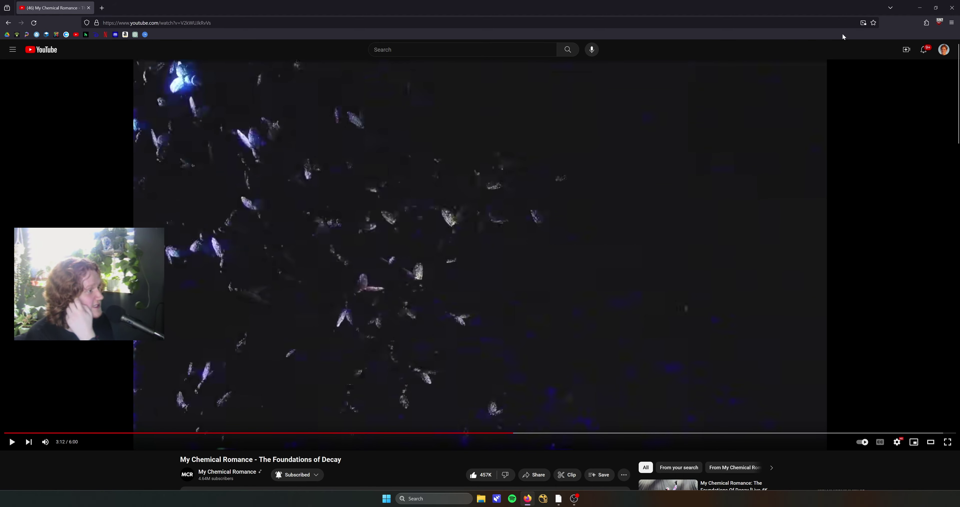
Return to Blender, set the render samples to 32 and turn off render denoising
left_click(920, 7)
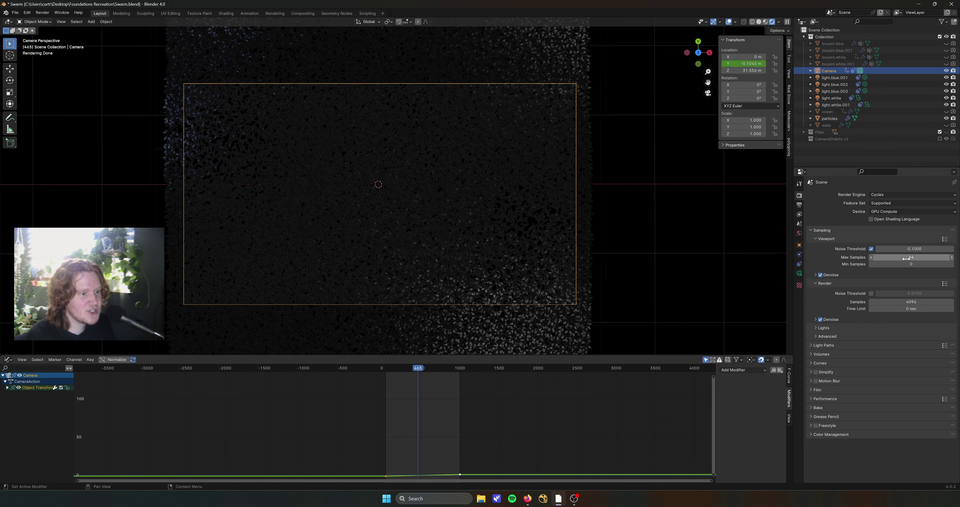
type("32")
key("Return")
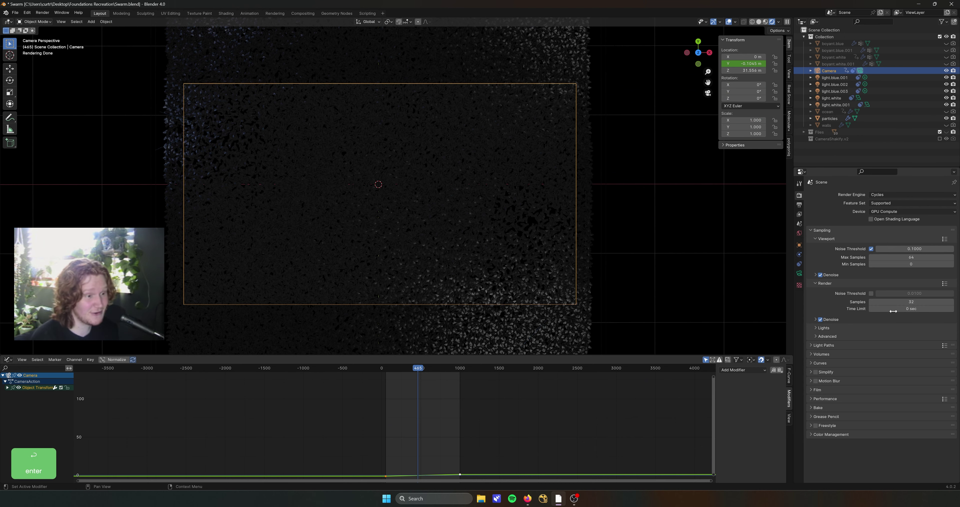
left_click(820, 319)
Render the current frame, inspect the flies and noise up close and in full, and close the render window
key("F12")
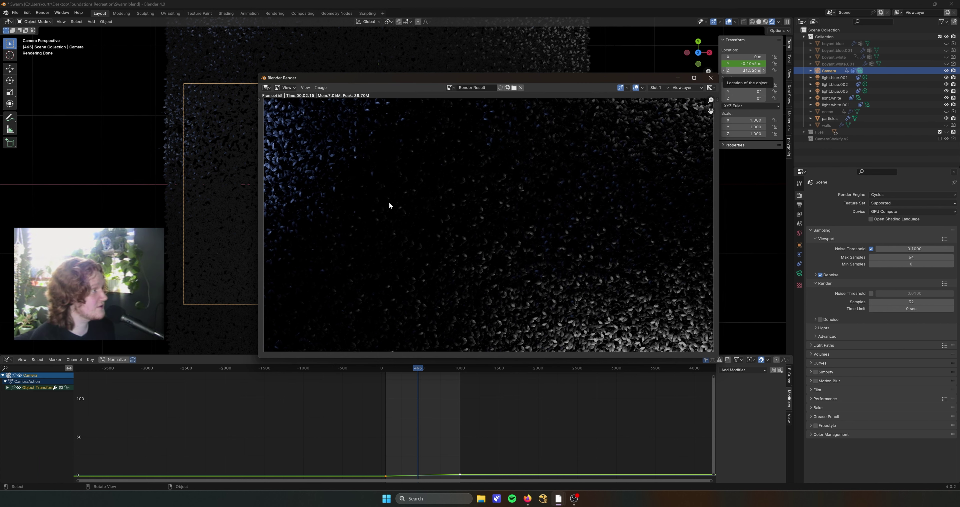
scroll(572, 298, "up", 6)
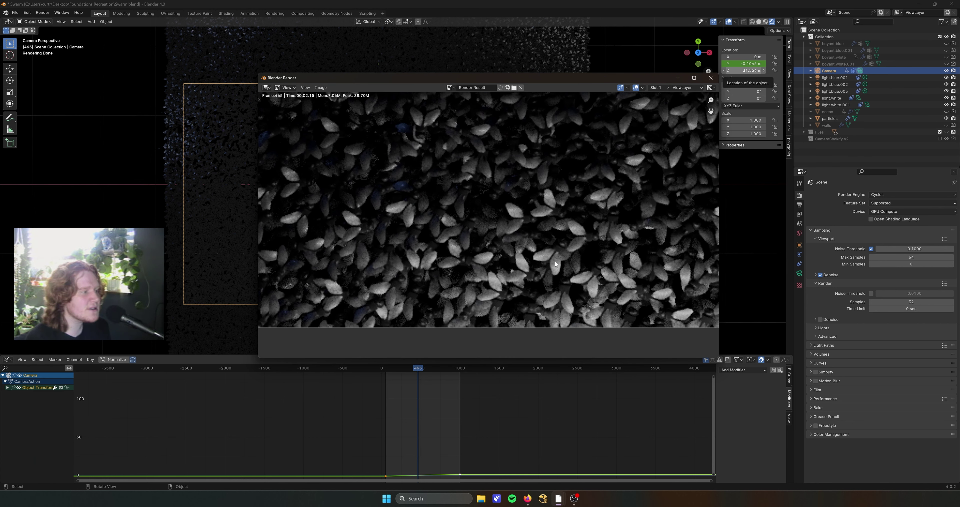
scroll(556, 264, "down", 7)
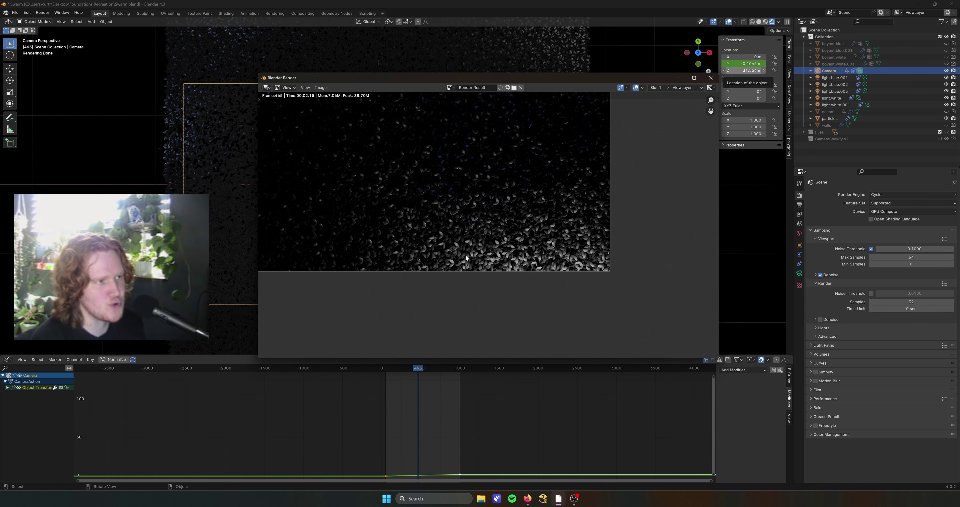
scroll(495, 188, "down", 2)
scroll(551, 218, "up", 5)
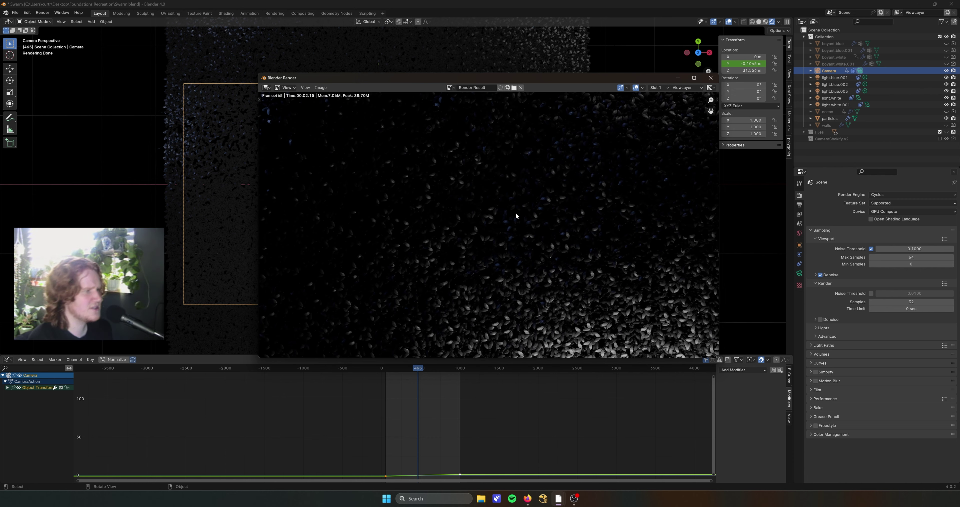
middle_click_drag(590, 255, 544, 197)
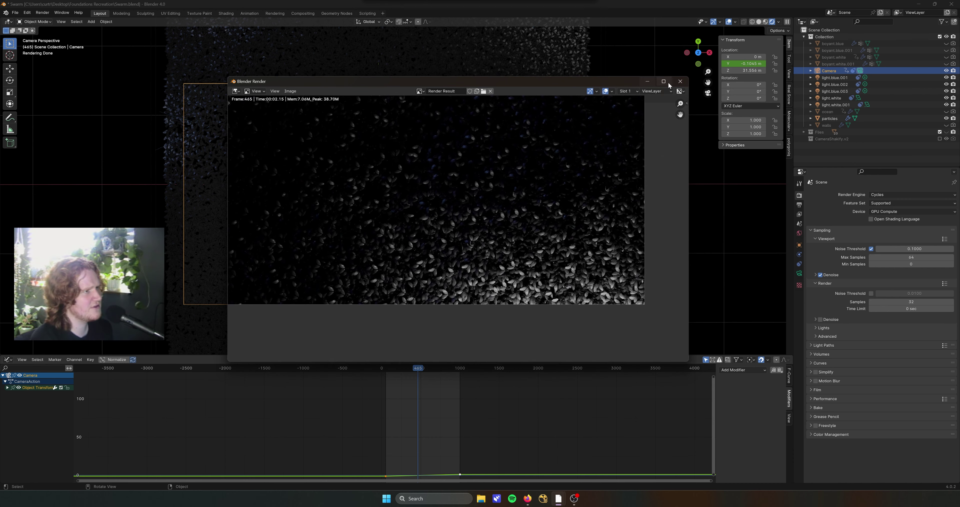
left_click(678, 79)
Enable an animated seed in the advanced render sampling settings and save the file
left_click(865, 335)
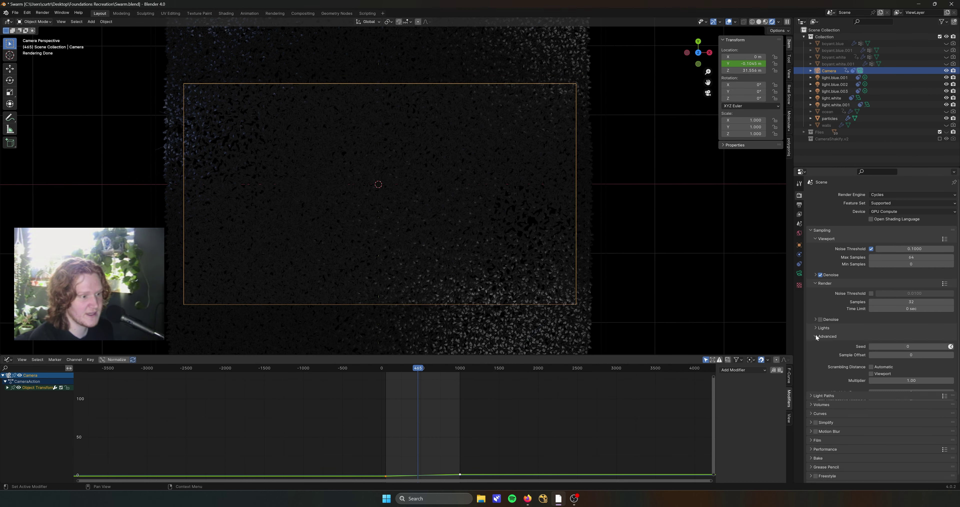
left_click(951, 346)
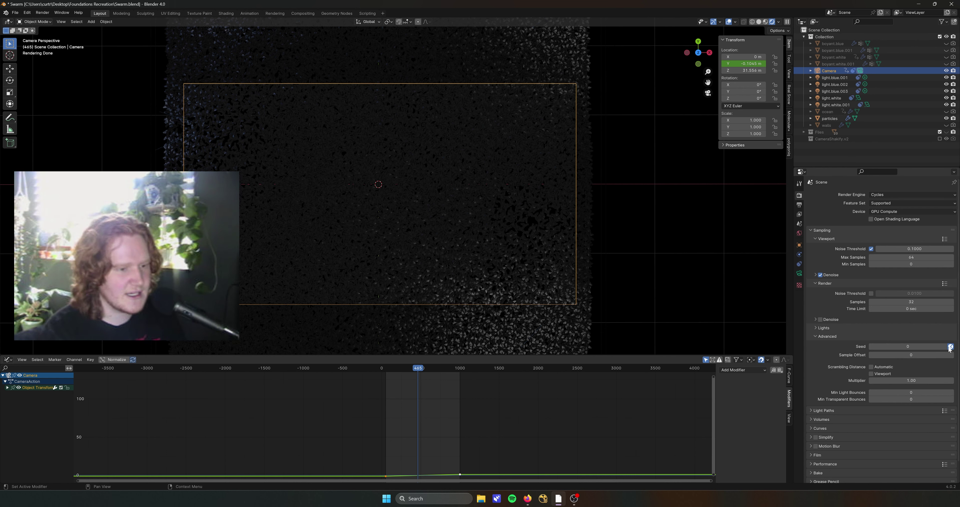
key("ctrl+s")
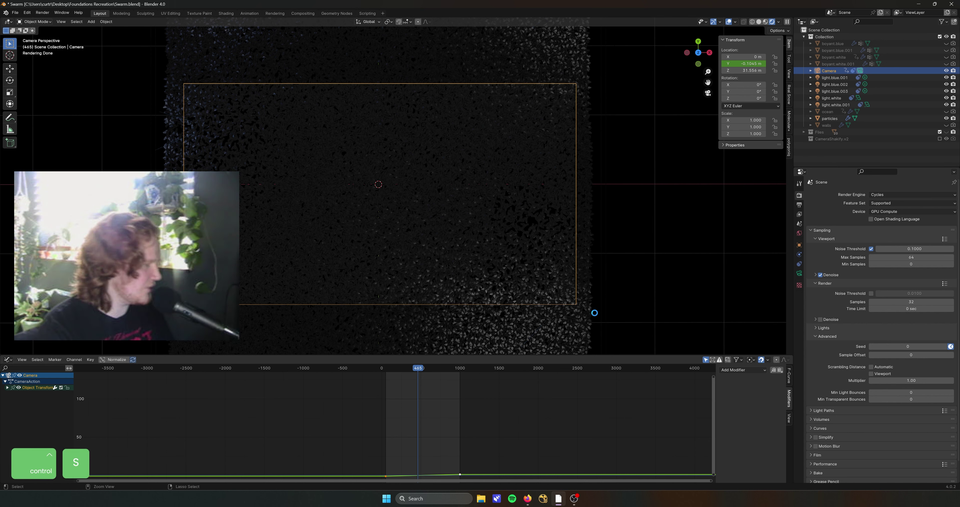
Set the render output to TIFF files with RGB color at 16-bit depth
left_click(800, 204)
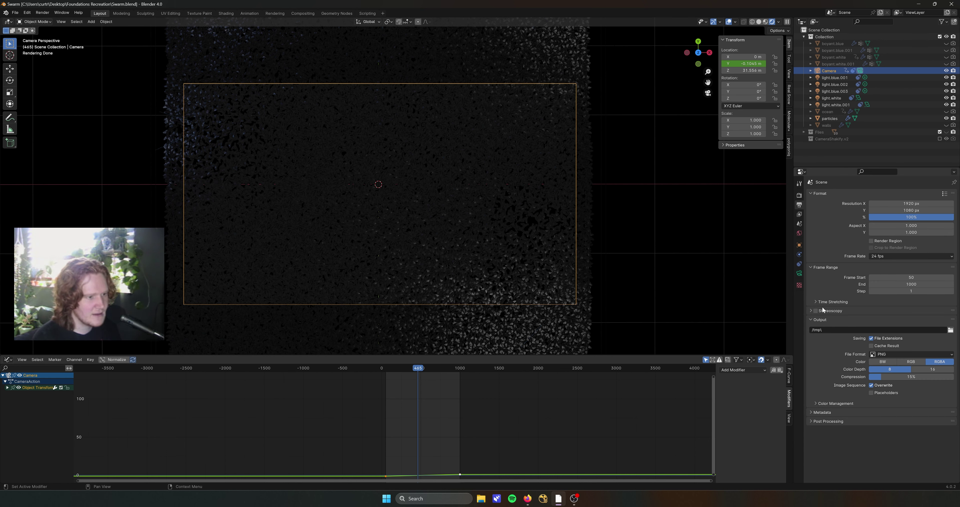
left_click(894, 354)
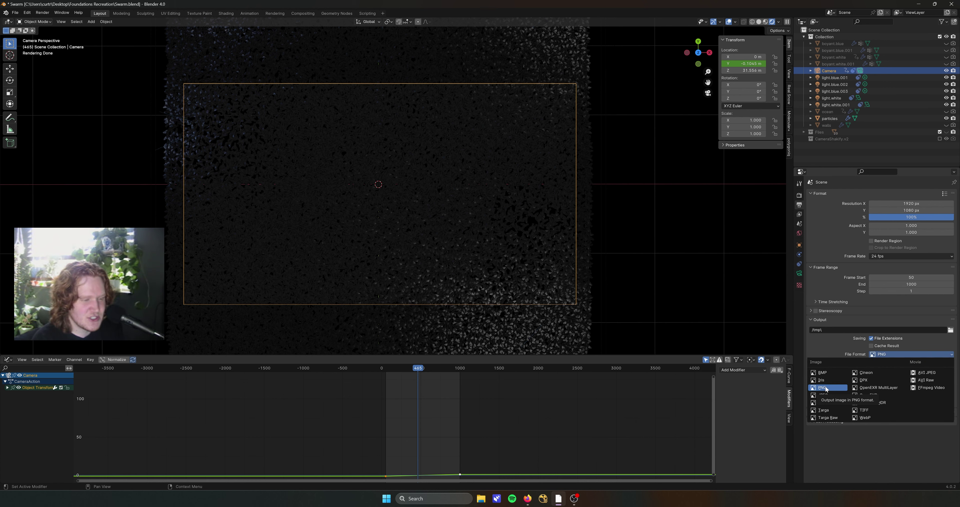
left_click(868, 410)
left_click(923, 354)
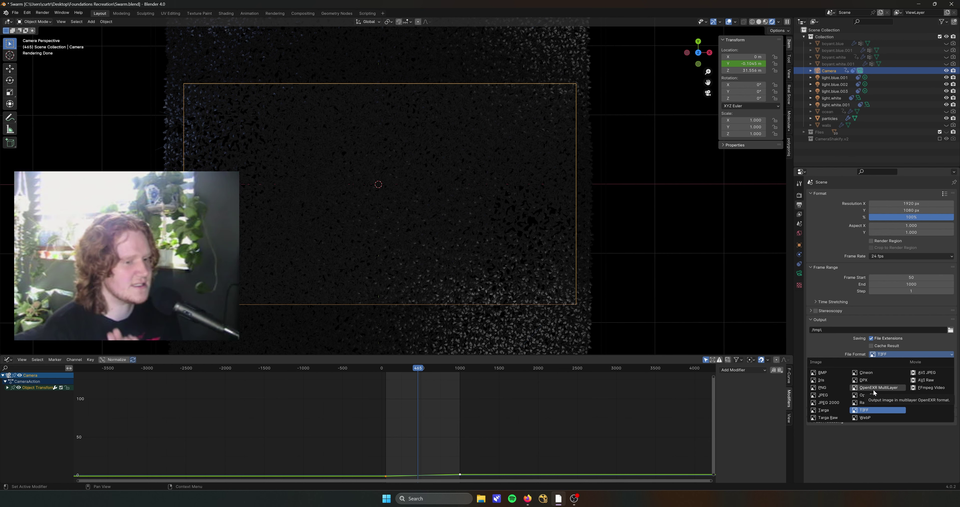
left_click(862, 411)
left_click(913, 361)
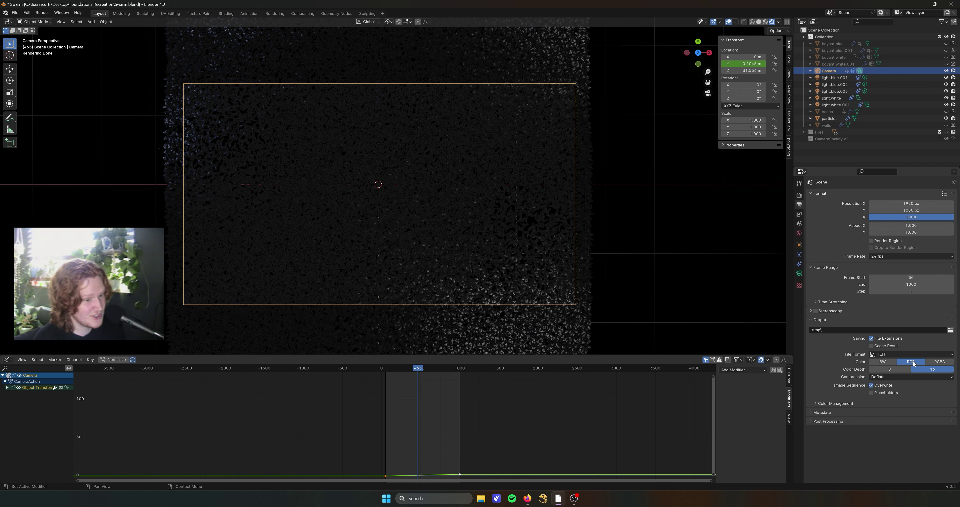
Set the output path to a SwarmRender_v1 folder on the Desktop with the file prefix SwarmRender_v1_ and save the file
left_click(950, 331)
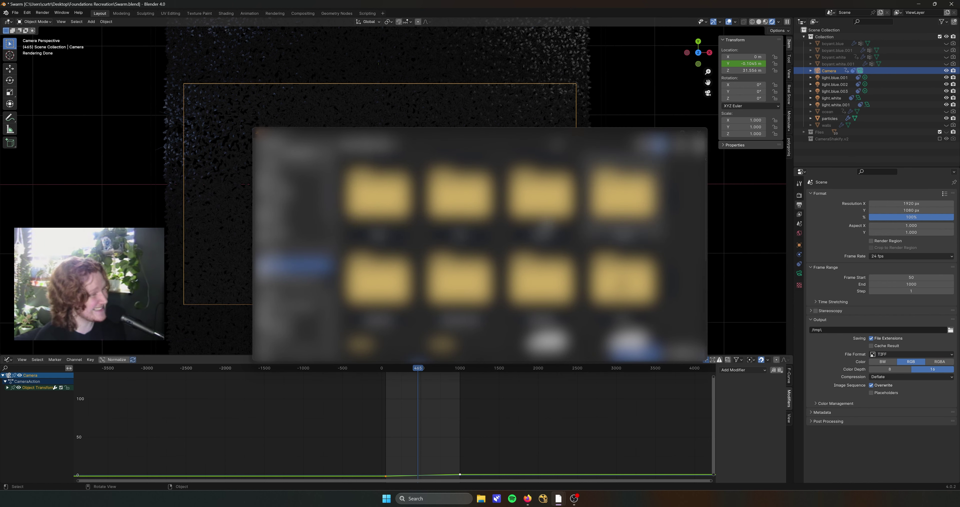
left_click(311, 183)
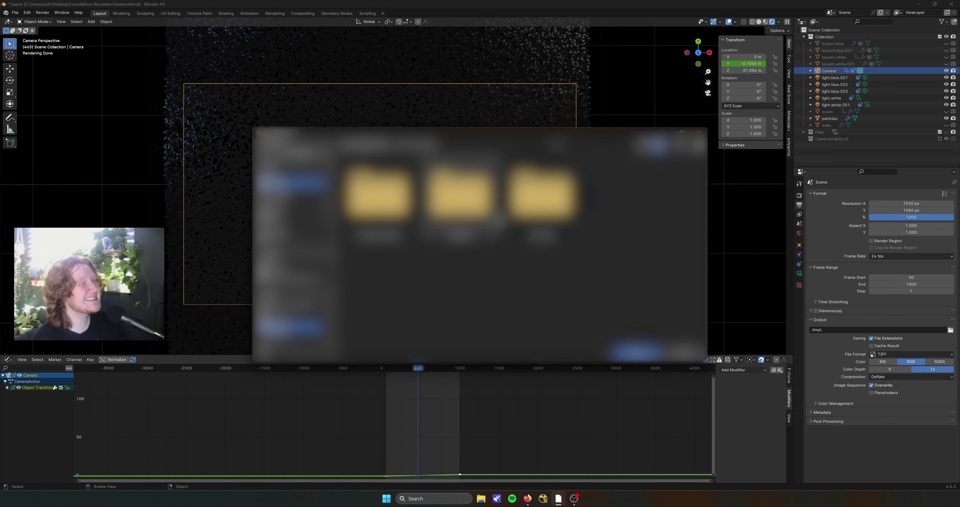
left_click(478, 216)
key("F2")
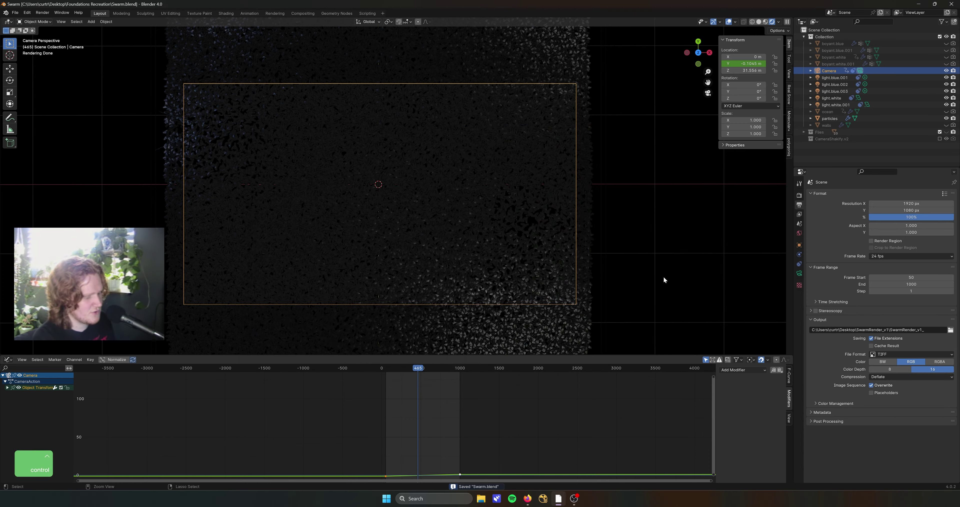
Render the full animation and maximize the render window
key("ctrl+F12")
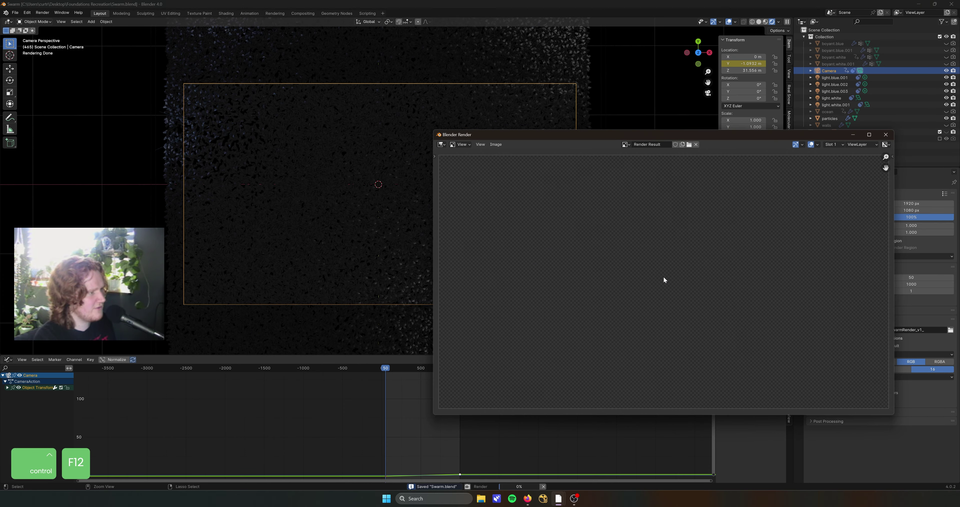
double_click(492, 135)
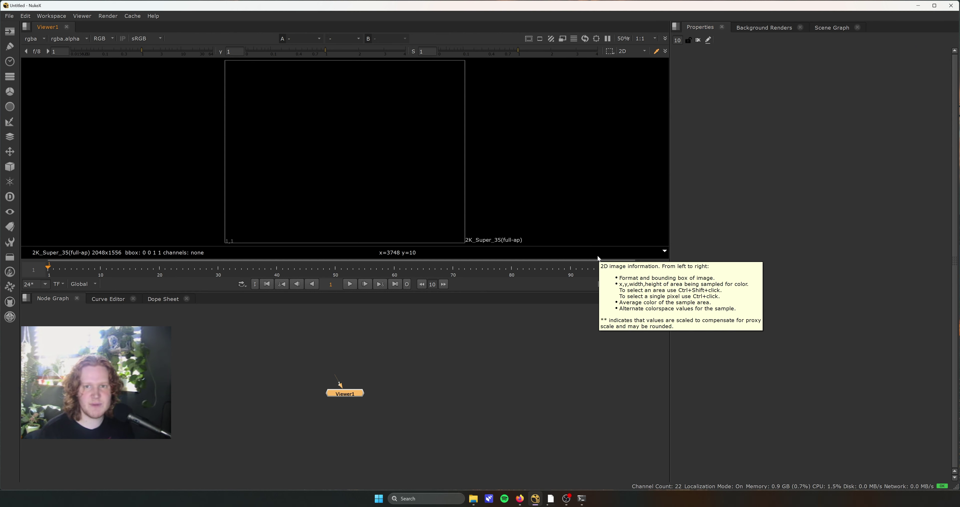
In NukeX, add a Read node loading the SwarmRender_v1_####.tif sequence (frames 50-400) and place the connected viewer below it
left_click(398, 327)
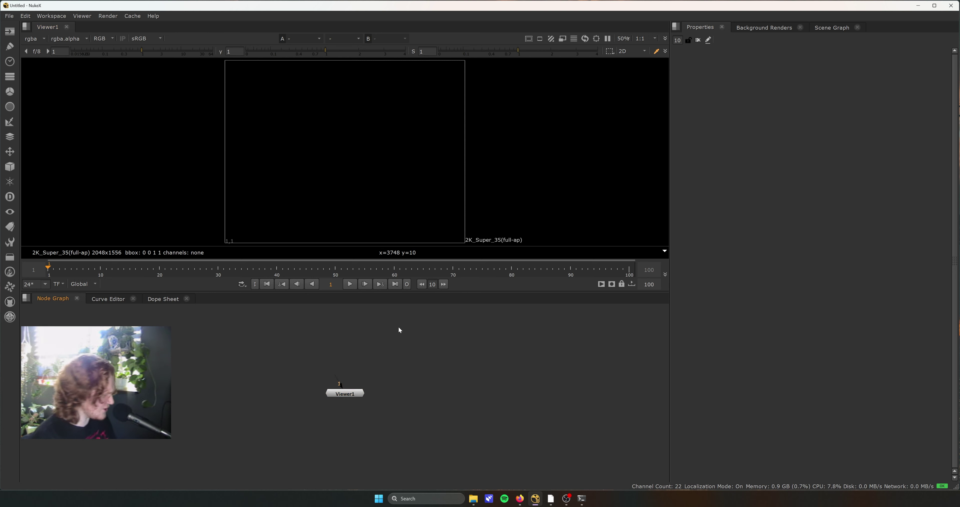
key("Tab")
type("read")
key("Return")
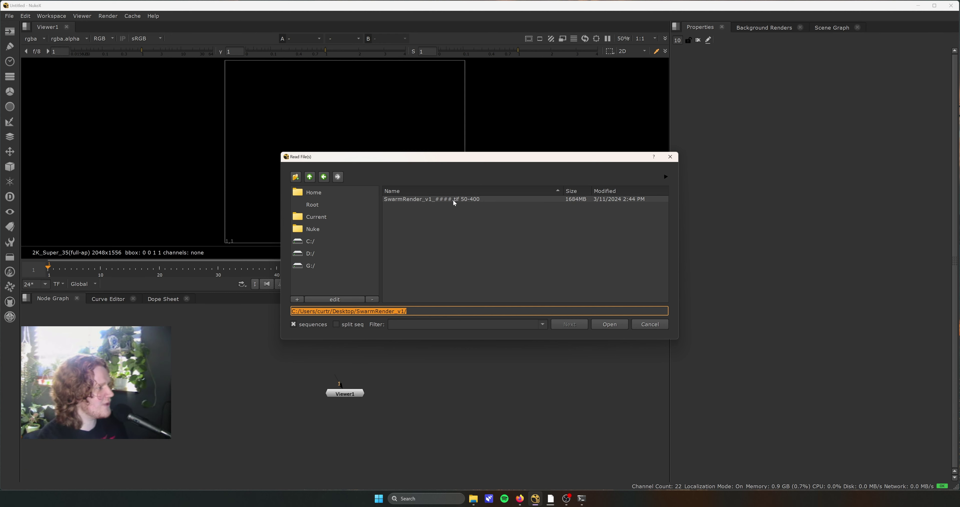
left_click(464, 199)
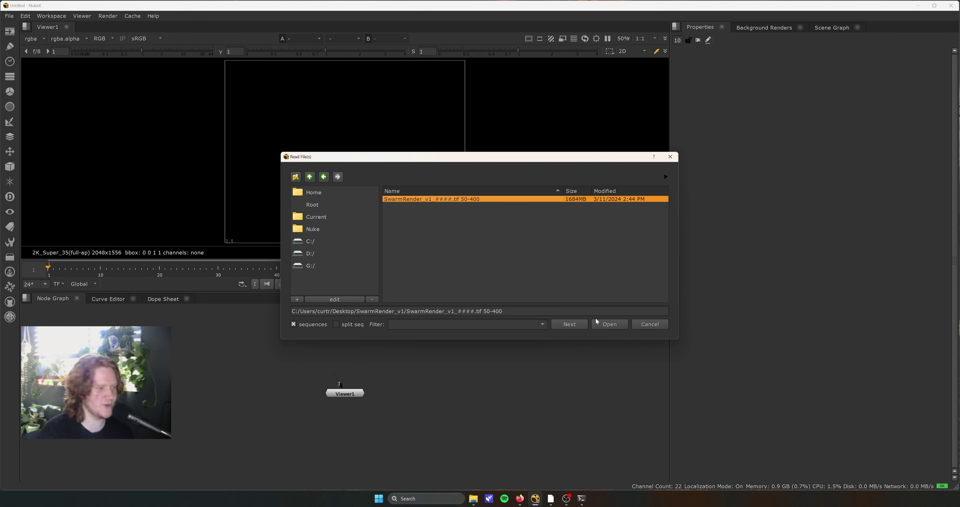
left_click(609, 323)
left_click_drag(345, 395, 383, 411)
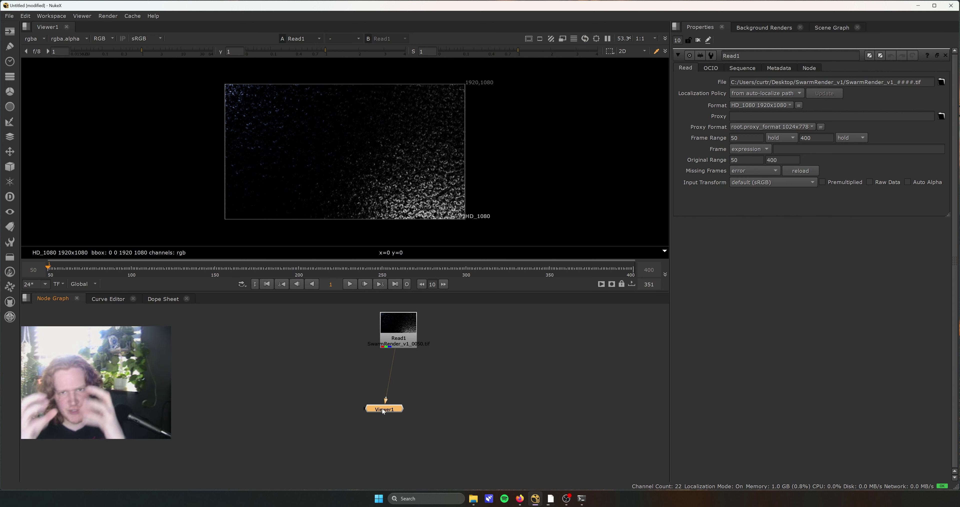
left_click_drag(383, 411, 397, 440)
Add a Shuffle node between the Read node and the viewer
left_click(405, 335)
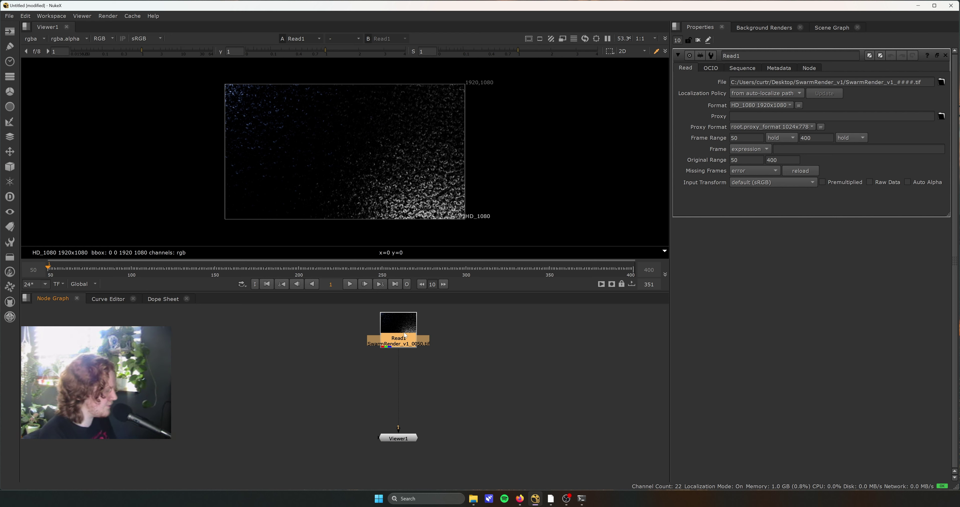
key("Tab")
type("shu")
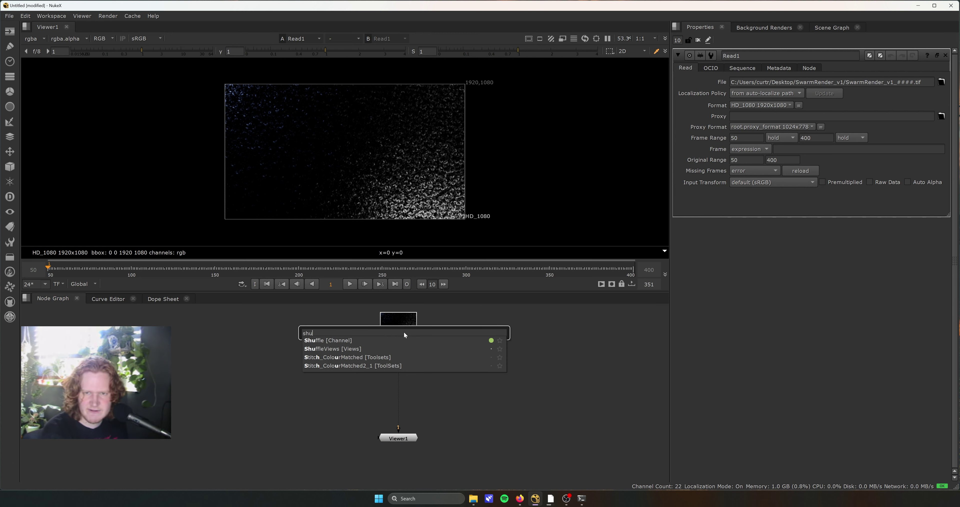
key("Return")
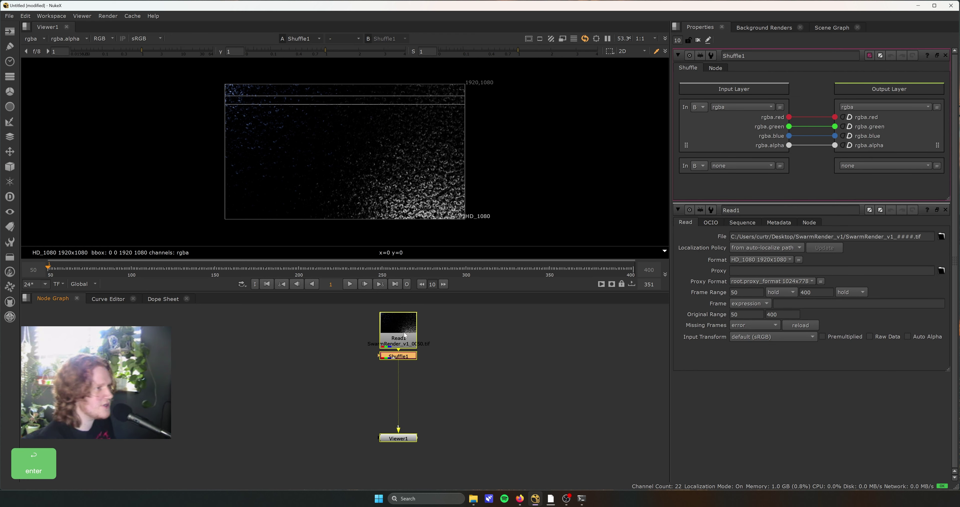